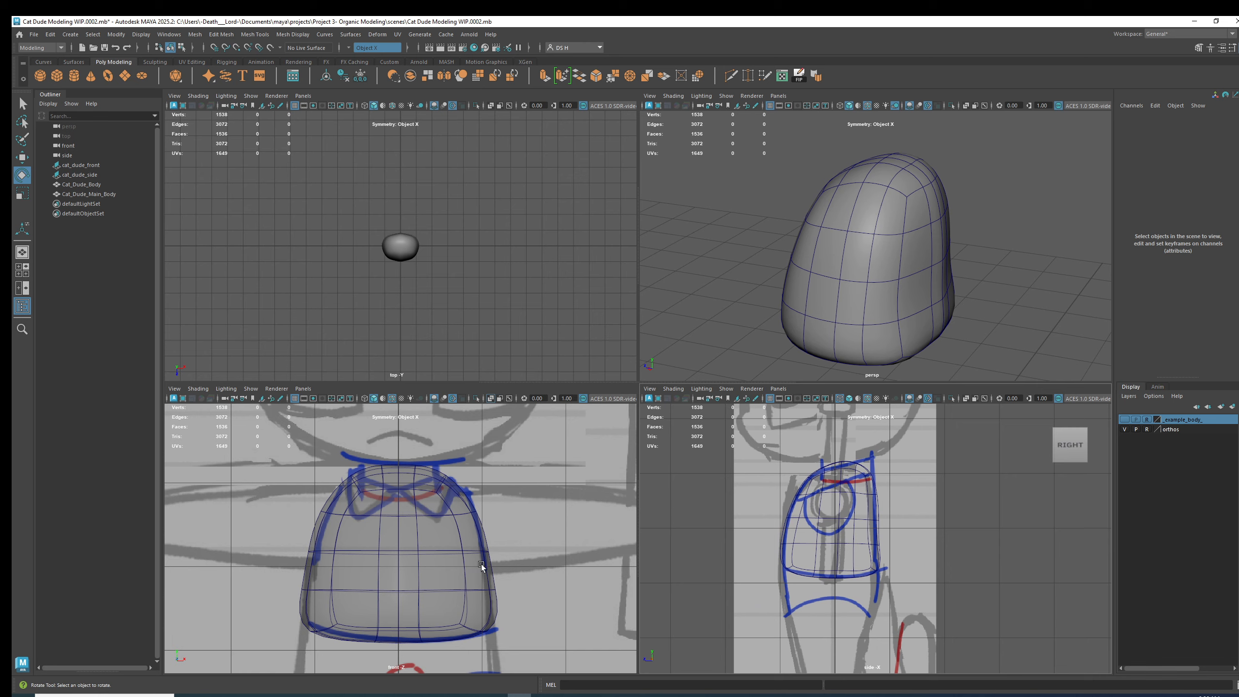
Step: Enlarge the perspective view to fill the workspace and display the body mesh without smoothing
key("space")
left_click_drag(825, 291, 756, 320, "alt")
left_click(729, 337)
key("1")
left_click(966, 364)
key("w")
left_click_drag(966, 364, 721, 386, "alt")
left_click(721, 386)
left_click(792, 487)
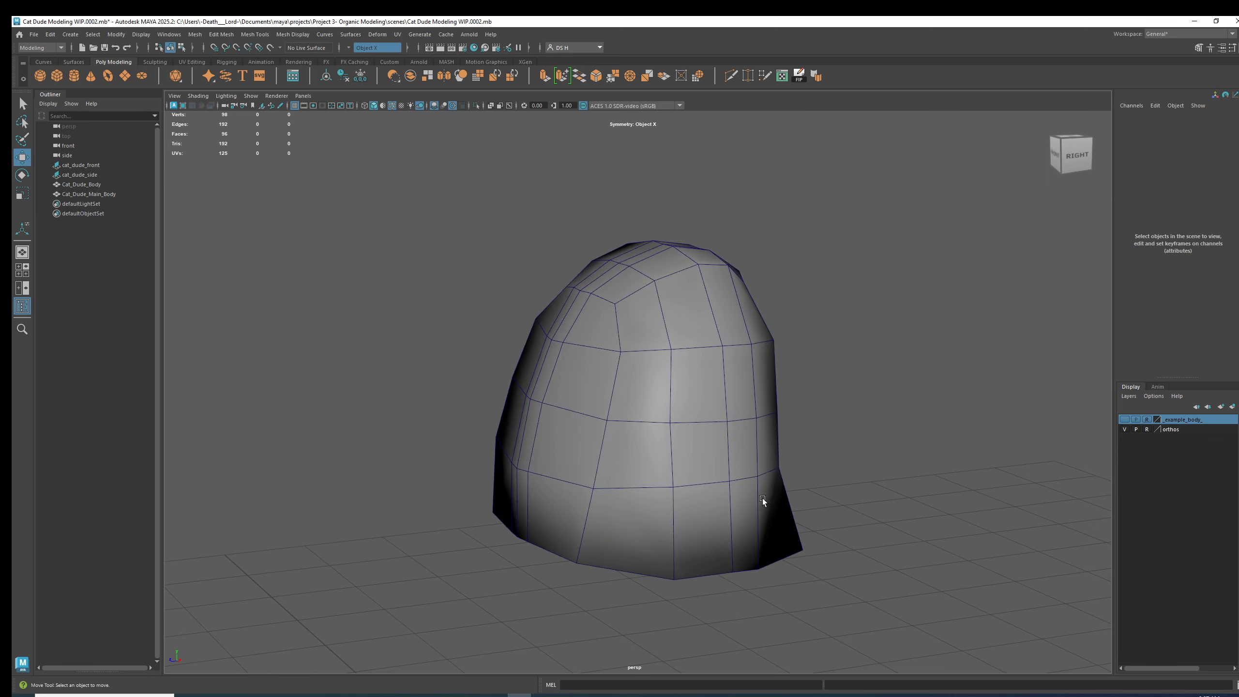
left_click_drag(792, 487, 783, 452, "alt")
left_click_drag(556, 370, 570, 478, "alt")
Step: Harden all edges of the Cat_Dude_Main_Body mesh so its faces shade flat
left_click(672, 447)
scroll(569, 479, "up", 5)
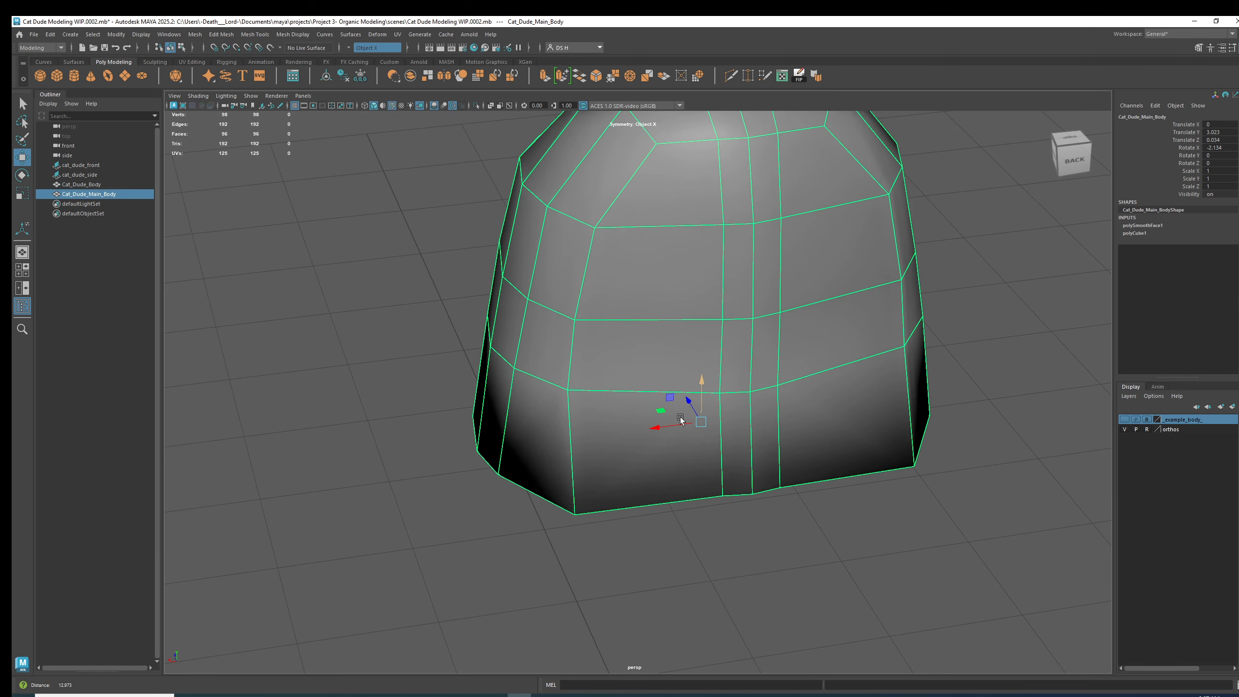
left_click_drag(514, 446, 650, 373, "alt")
middle_click_drag(650, 373, 660, 445, "alt")
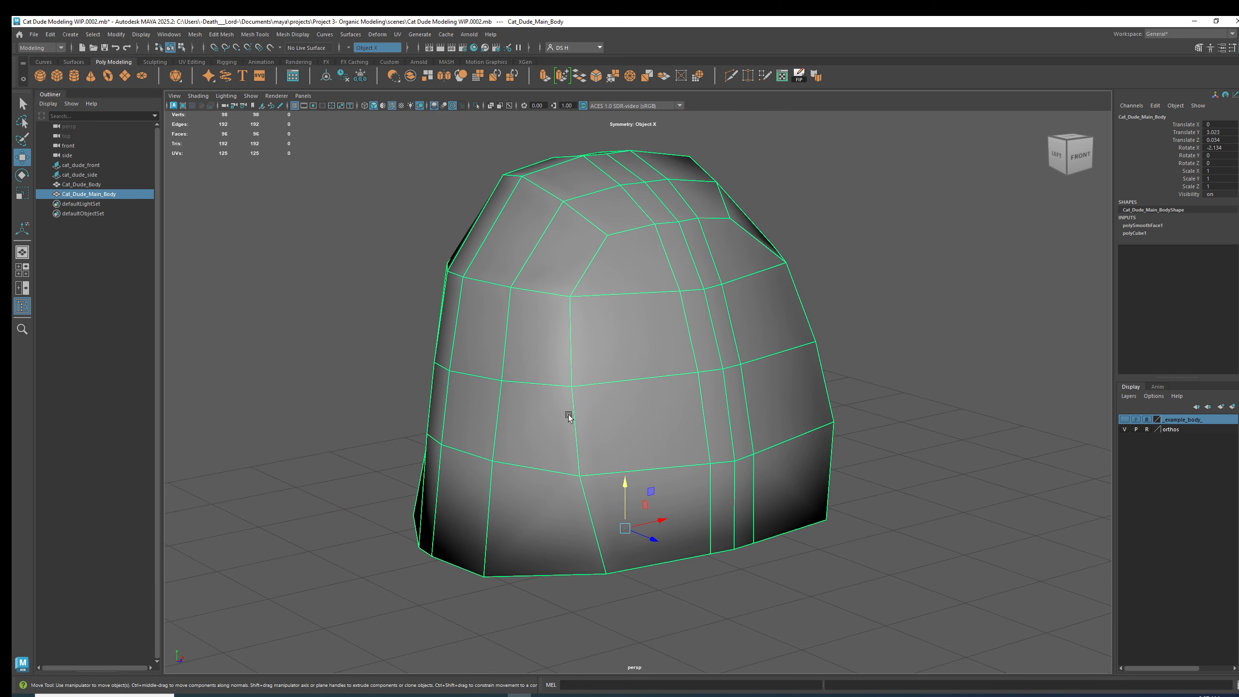
left_click(293, 35)
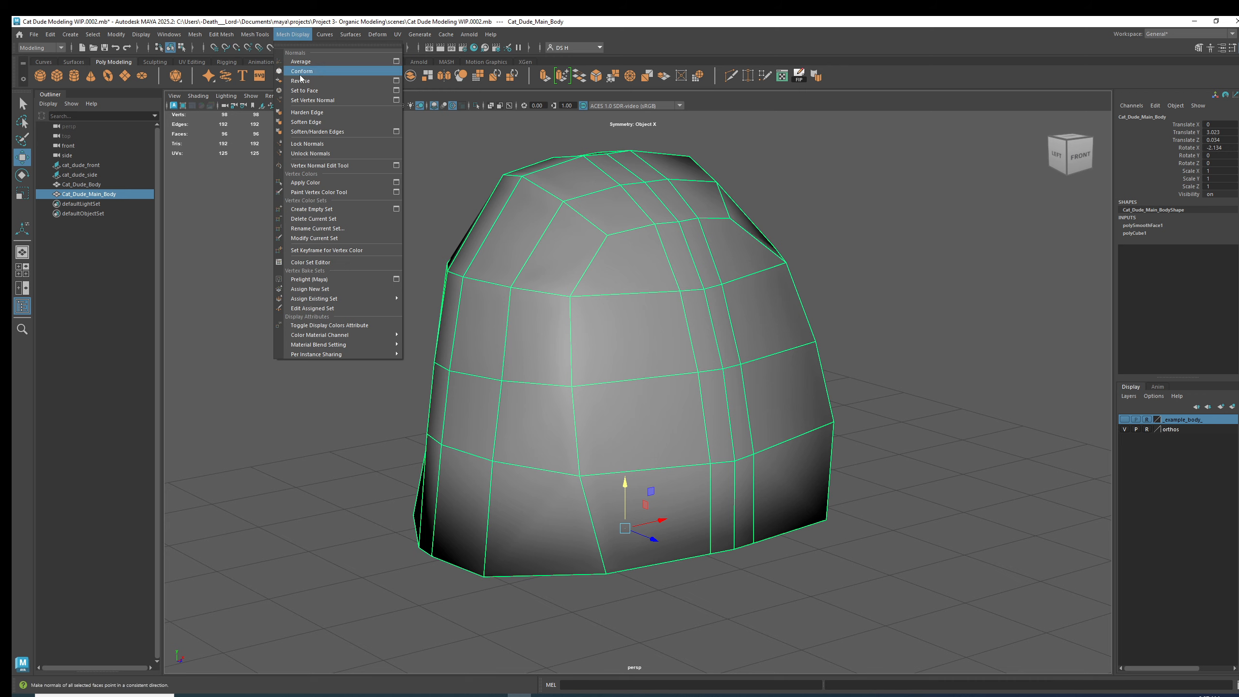
left_click(316, 111)
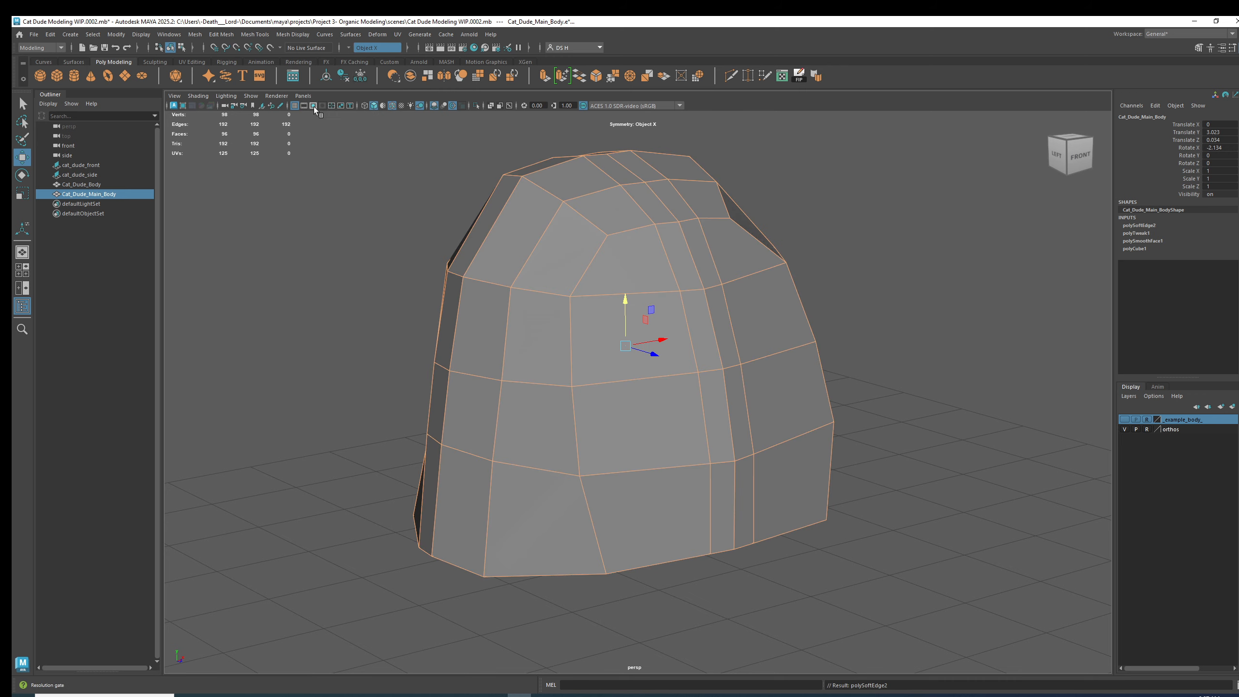
left_click(915, 275)
left_click_drag(915, 275, 650, 236, "alt")
left_click_drag(698, 359, 699, 400, "alt")
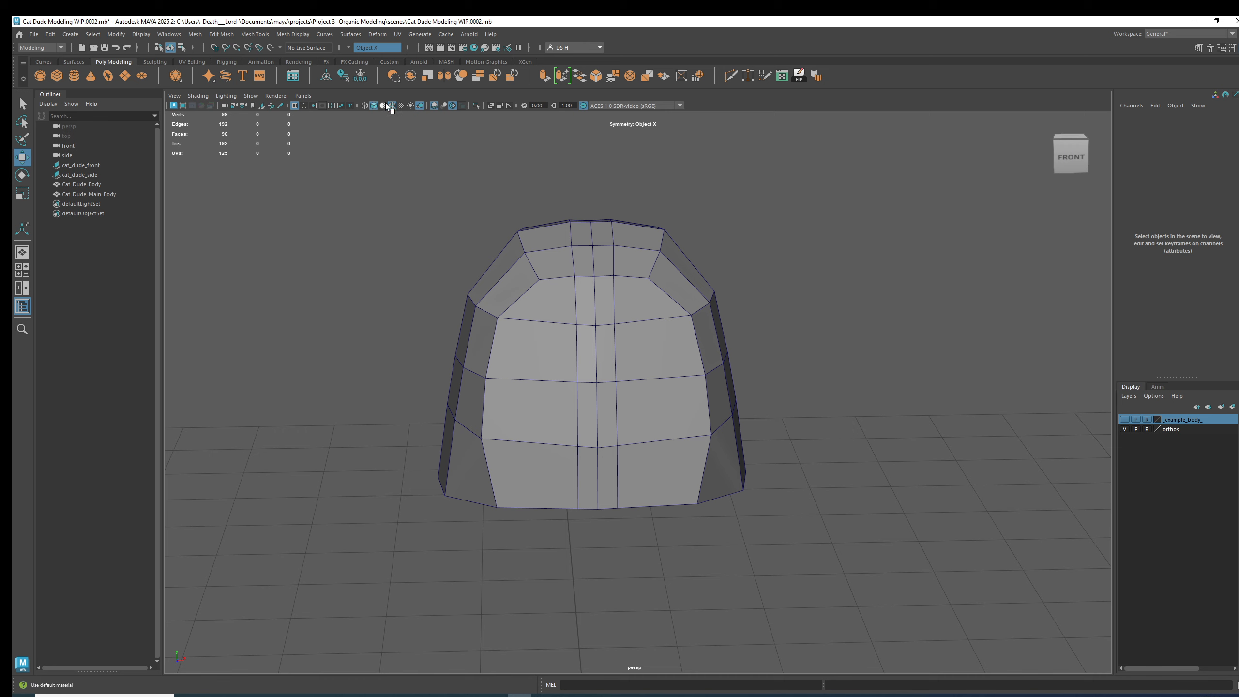
left_click(301, 36)
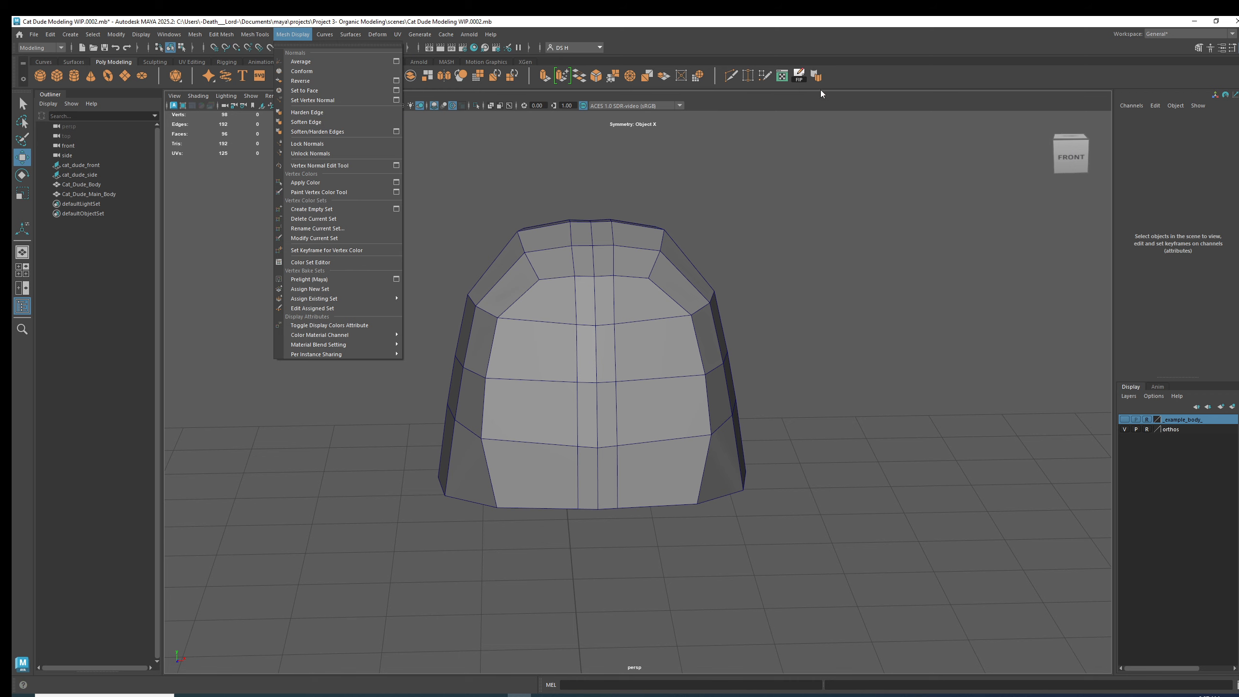
left_click(862, 242)
Step: Select the four faces running down the front of the body on each side of the centre strip
left_click(623, 277)
scroll(748, 257, "up", 3)
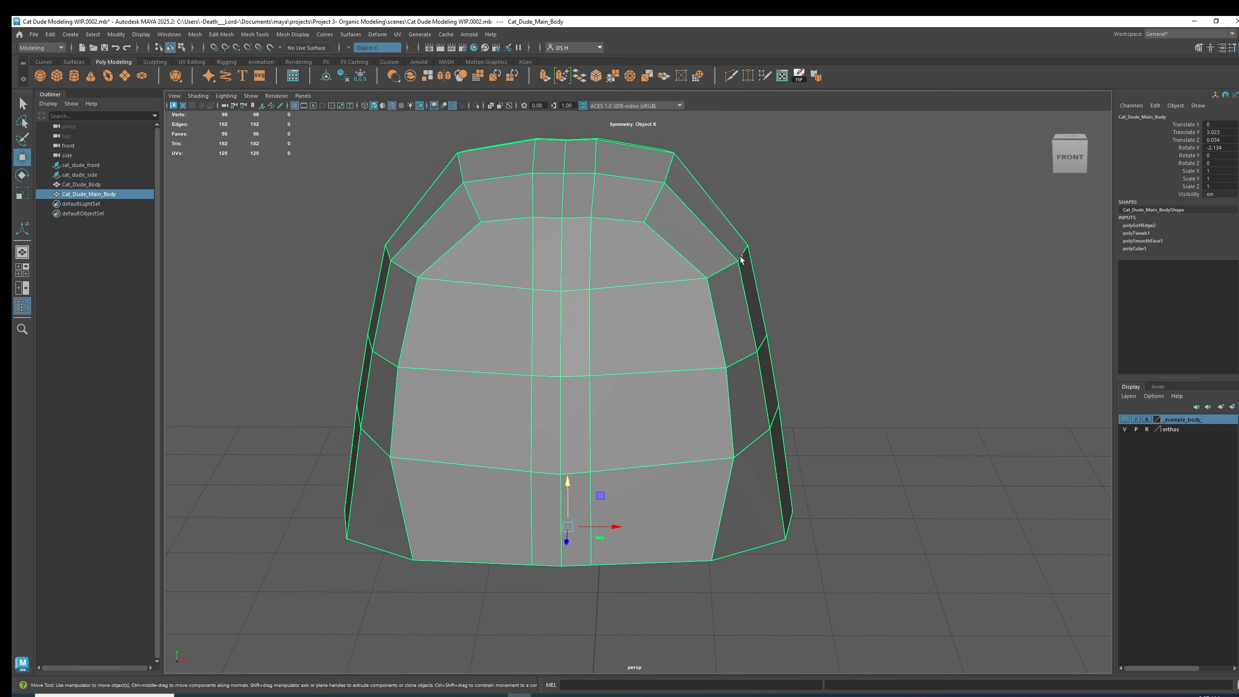
middle_click_drag(649, 239, 649, 264, "alt")
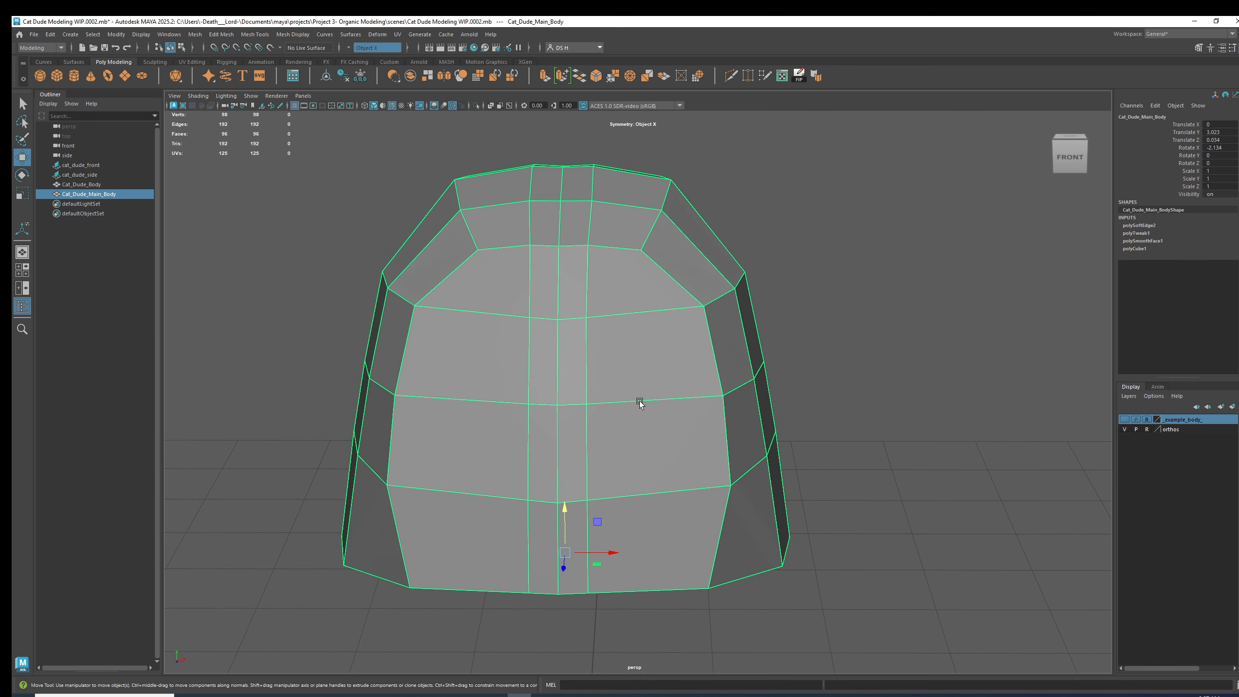
right_click_drag(631, 230, 627, 415)
middle_click_drag(772, 373, 764, 321, "alt")
left_click(612, 240)
left_click(638, 307, "shift")
left_click(655, 391, "shift")
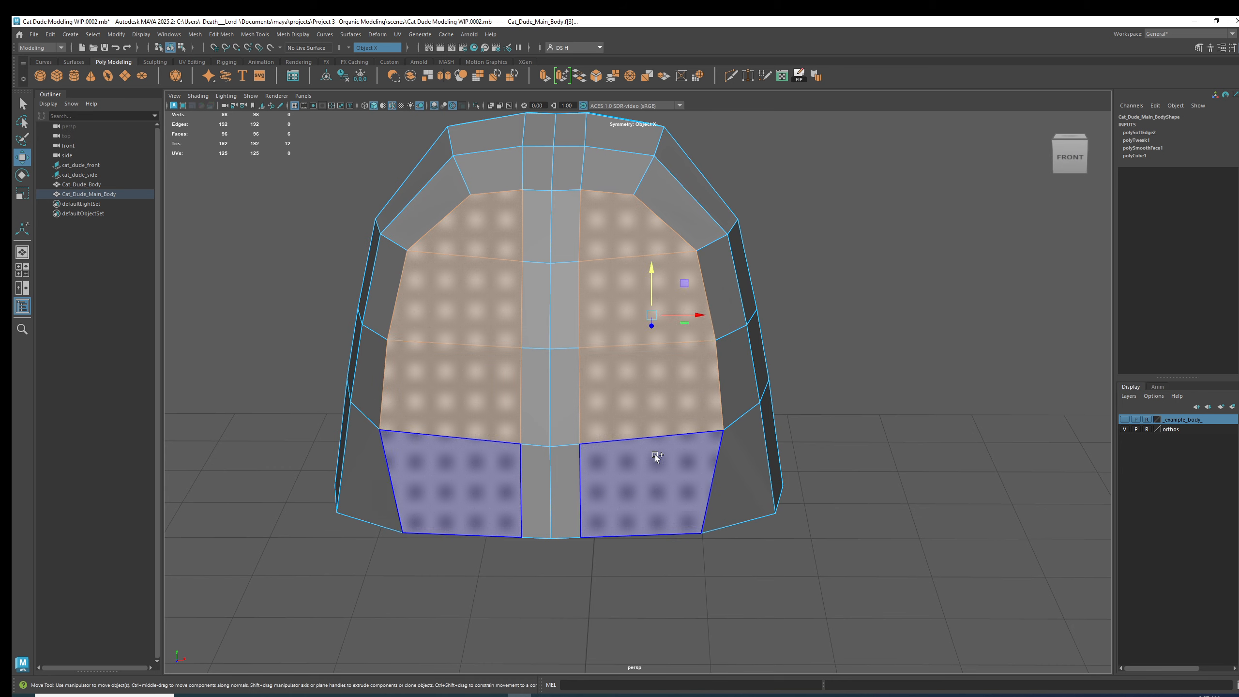
left_click(656, 463, "shift")
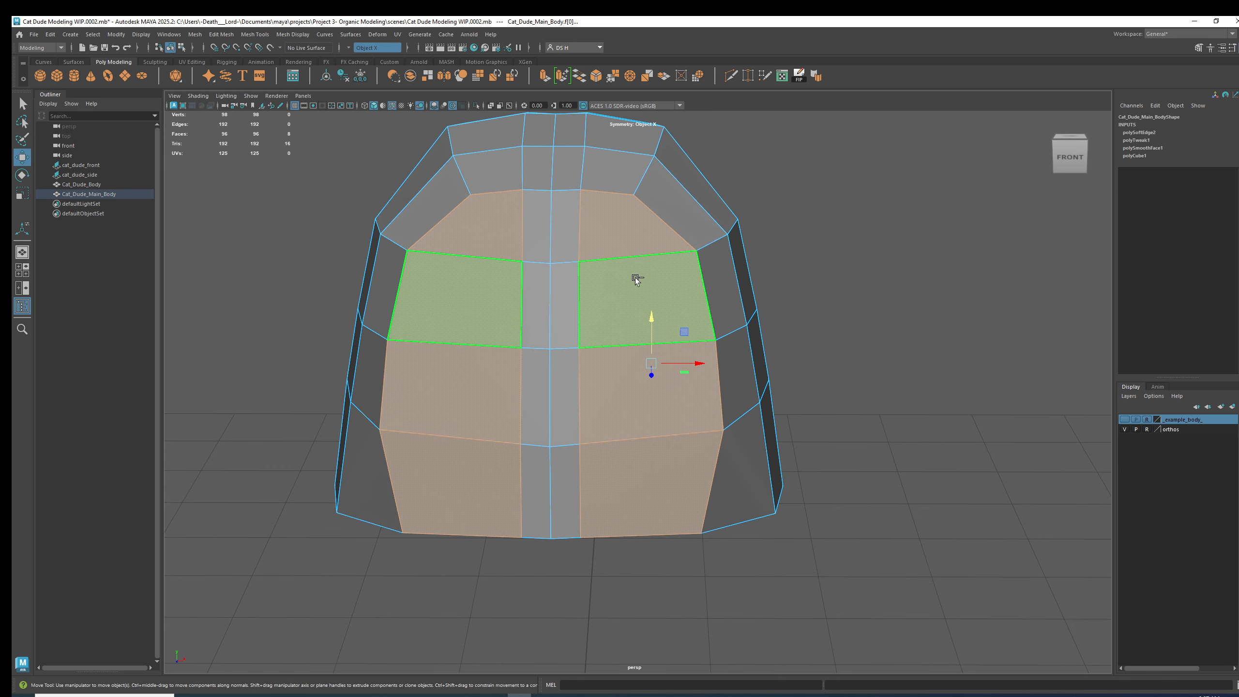
Step: Extend the face selection over the top and down the back of the body on both sides of the centre strip
left_click_drag(657, 276, 629, 318, "alt")
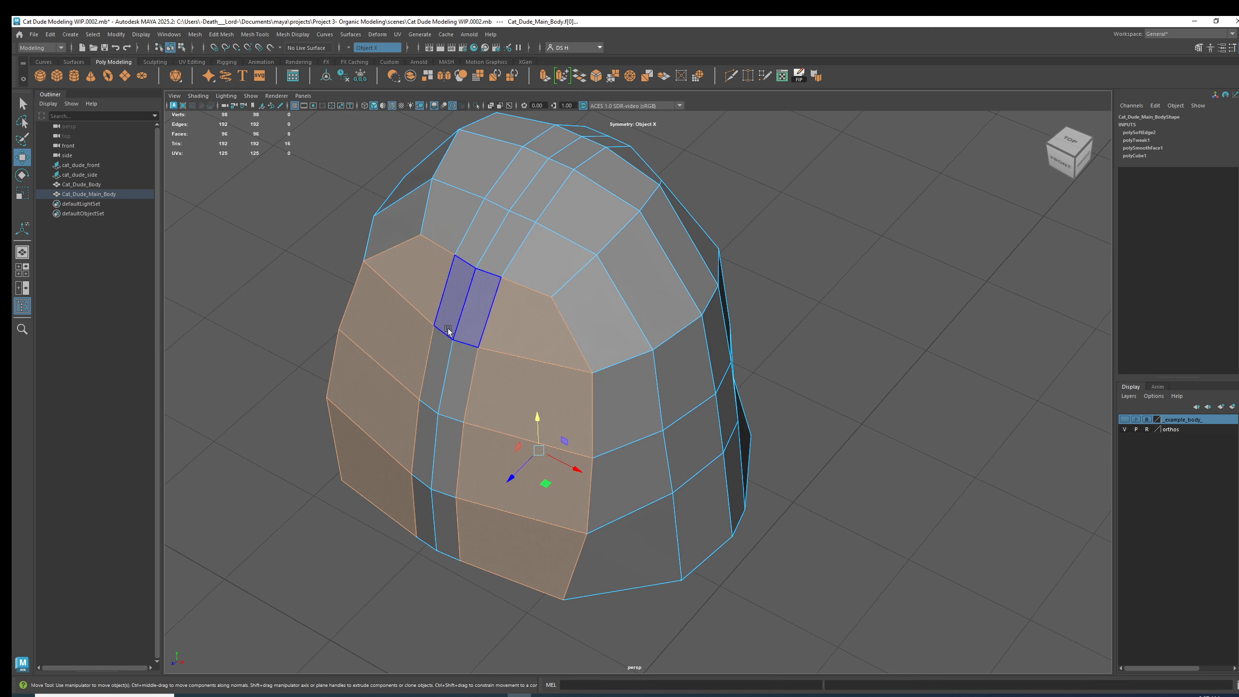
left_click_drag(450, 333, 466, 294, "alt")
scroll(465, 293, "down", 3)
left_click_drag(609, 289, 589, 362, "alt")
left_click(597, 316, "shift")
left_click(613, 286, "shift")
left_click(625, 264, "shift")
left_click_drag(625, 264, 527, 296, "alt")
left_click(657, 337, "shift")
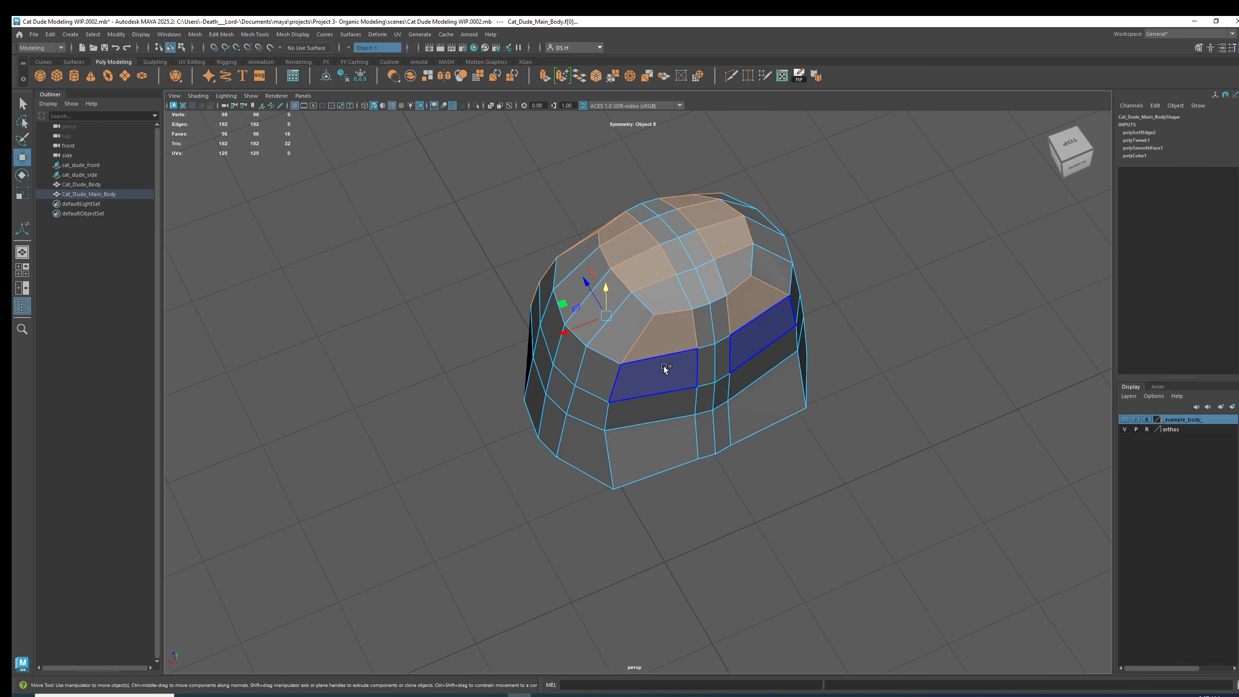
left_click(665, 367, "shift")
left_click(668, 409, "shift")
left_click(668, 438, "shift")
left_click_drag(591, 417, 685, 391, "alt")
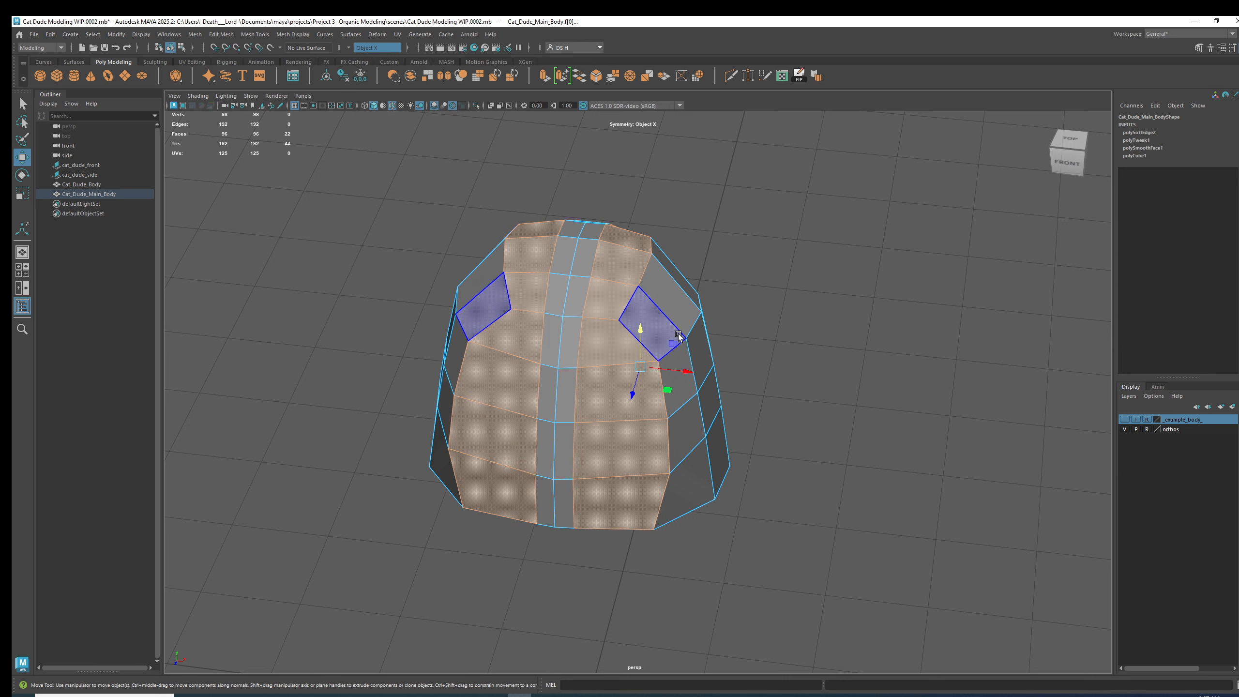
Step: Select the vertical edge loops around the body's side and compare their flow in smoothed and unsmoothed display
key("3")
left_click_drag(679, 313, 580, 213, "alt")
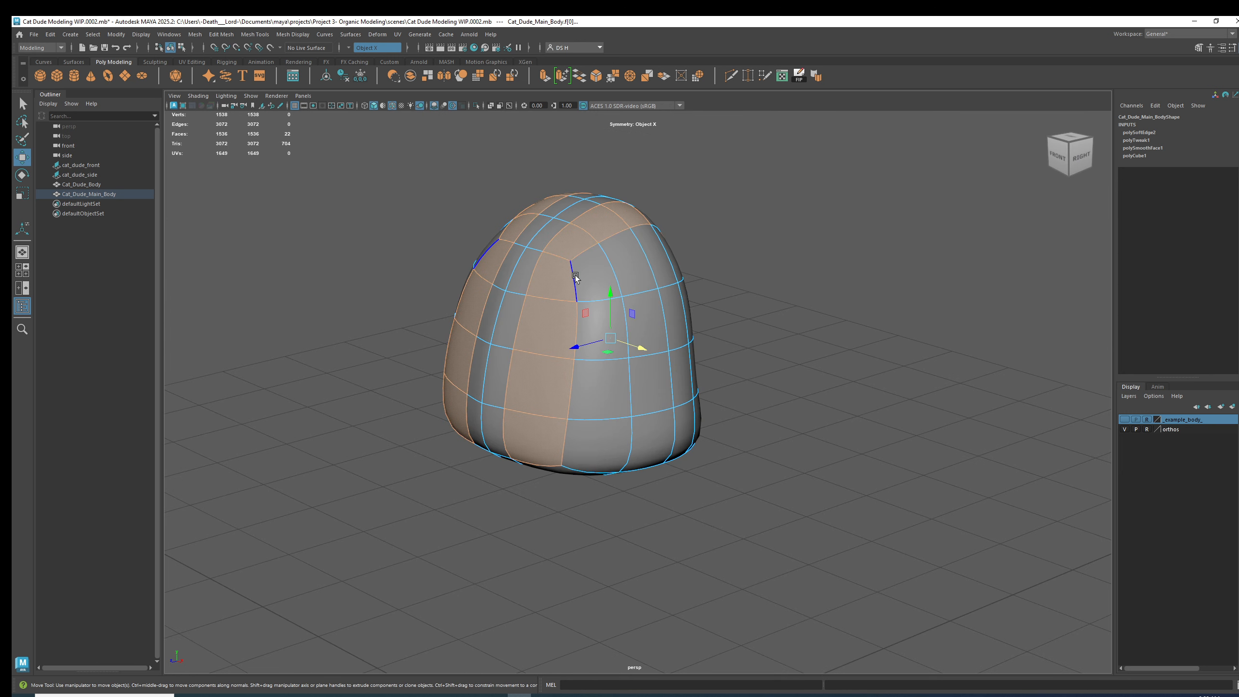
key("ctrl+F10")
mouse_move(644, 263)
left_mouse_down("alt")
mouse_move(656, 285)
mouse_move(656, 274)
left_mouse_up("alt")
double_click(654, 273, "shift")
double_click(663, 272, "shift")
double_click(665, 273, "shift")
left_click_drag(546, 243, 215, 170, "alt")
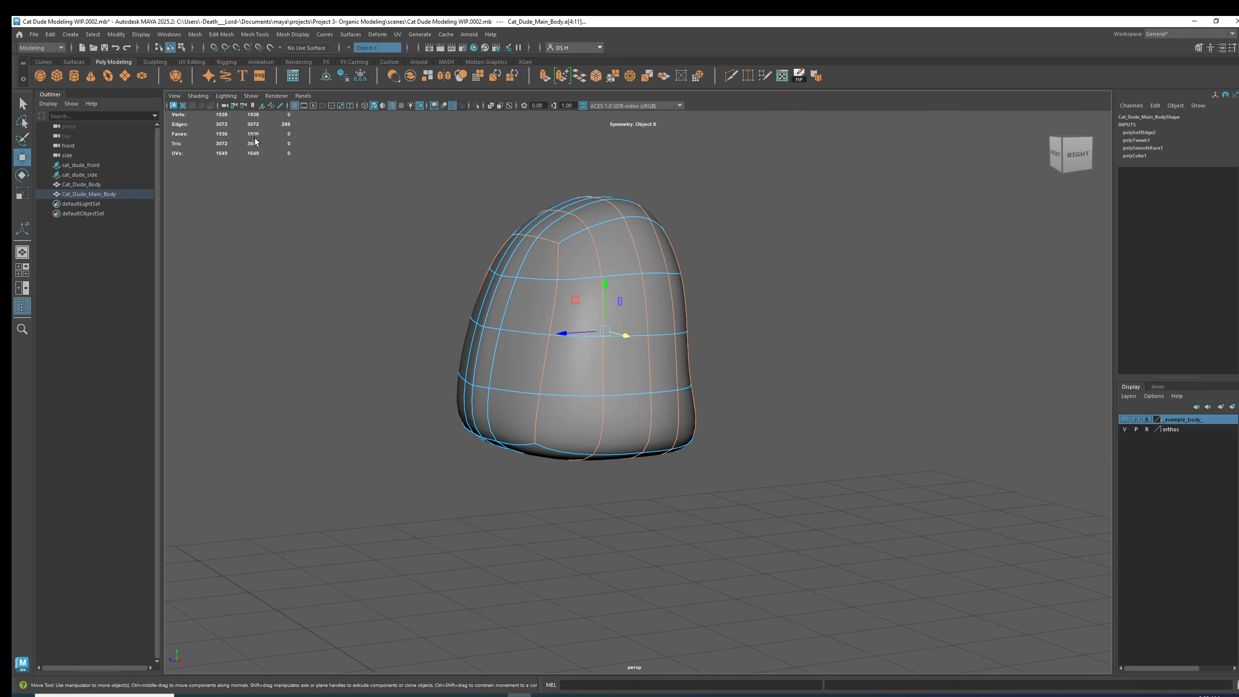
key("1")
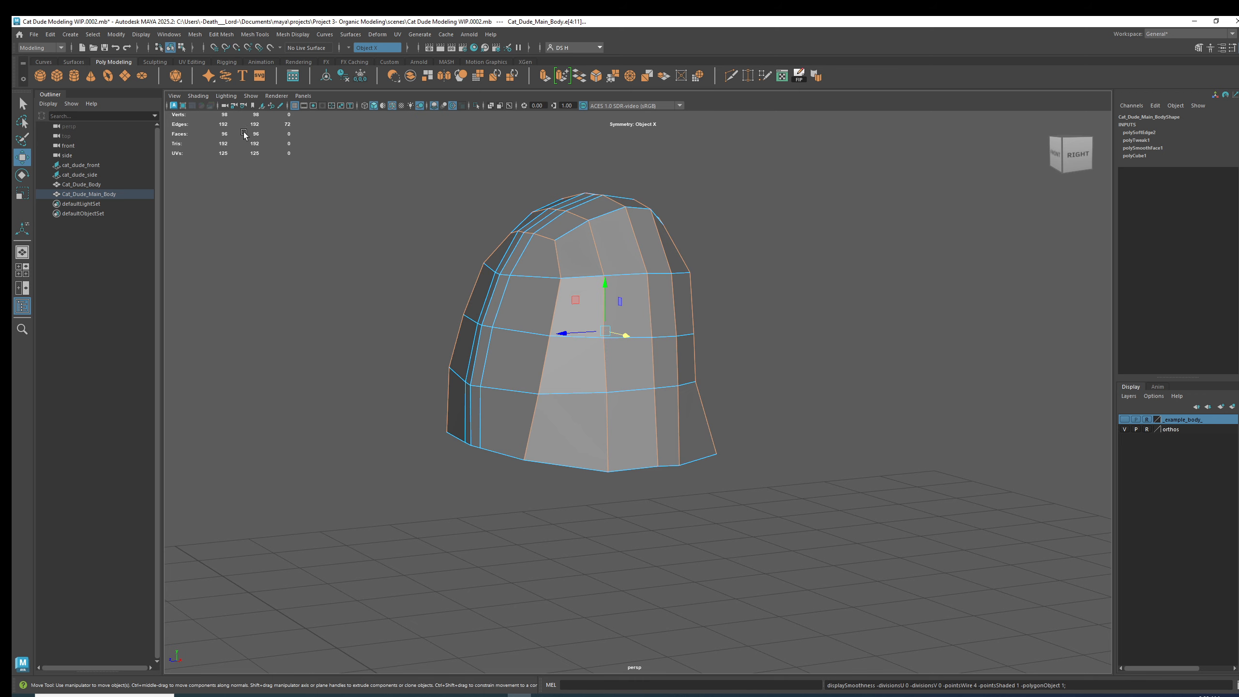
left_click_drag(789, 281, 863, 280, "alt")
scroll(645, 260, "up", 1)
scroll(645, 259, "up", 1)
left_click_drag(597, 259, 601, 264, "alt")
key("1")
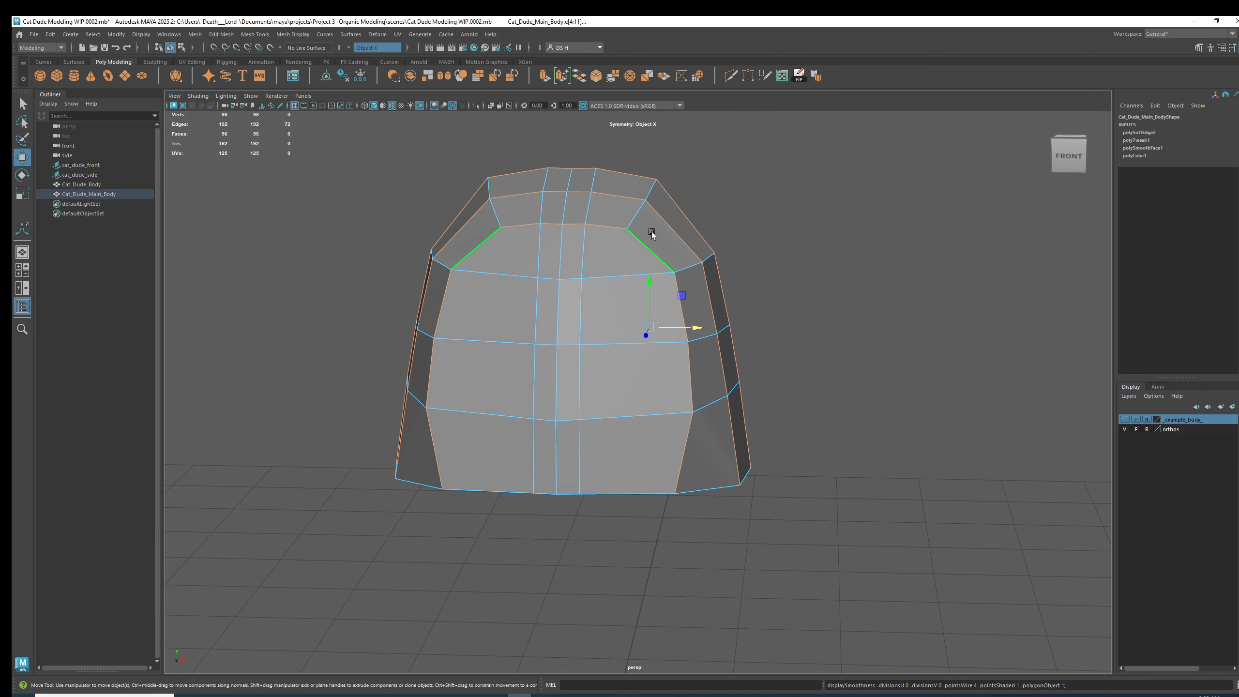
Step: Move the upper front corner vertices outward symmetrically, and adjust the corresponding upper back vertices in depth
left_click_drag(668, 232, 669, 267, "alt")
key("F9")
left_click_drag(676, 322, 681, 321)
left_click(646, 277)
left_click_drag(678, 285, 626, 224, "alt")
left_click(643, 268)
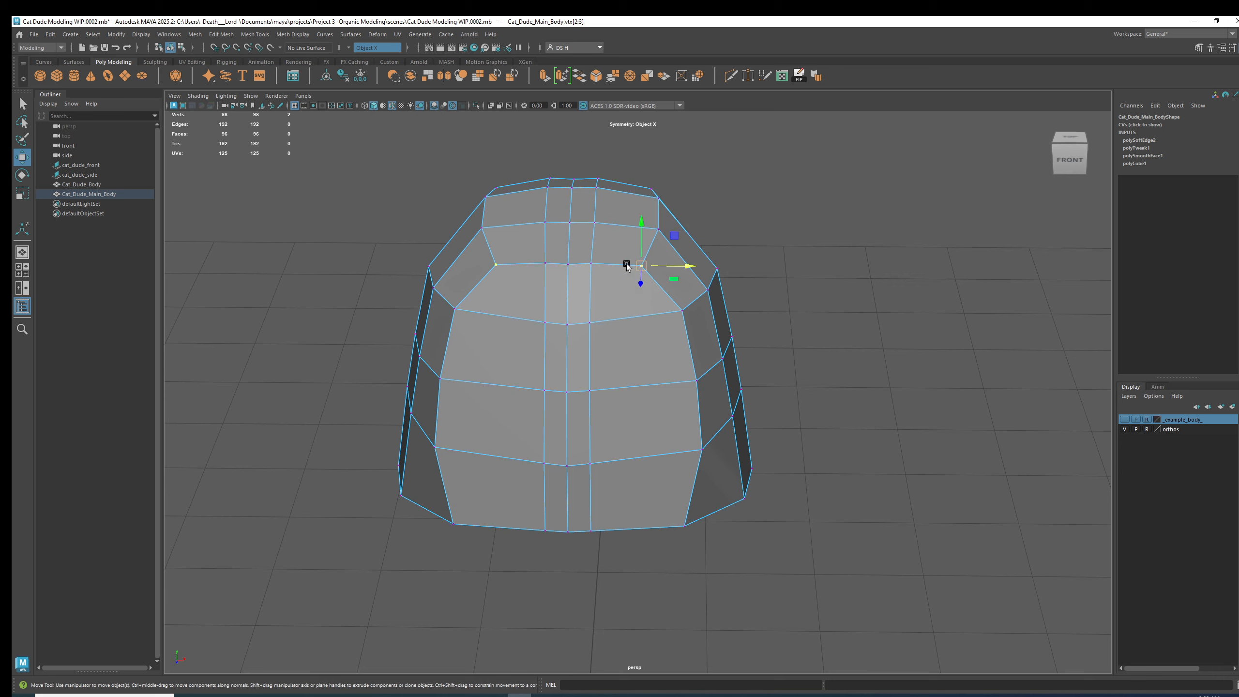
left_click_drag(692, 267, 468, 356)
left_click(654, 337)
left_click_drag(639, 351, 641, 182)
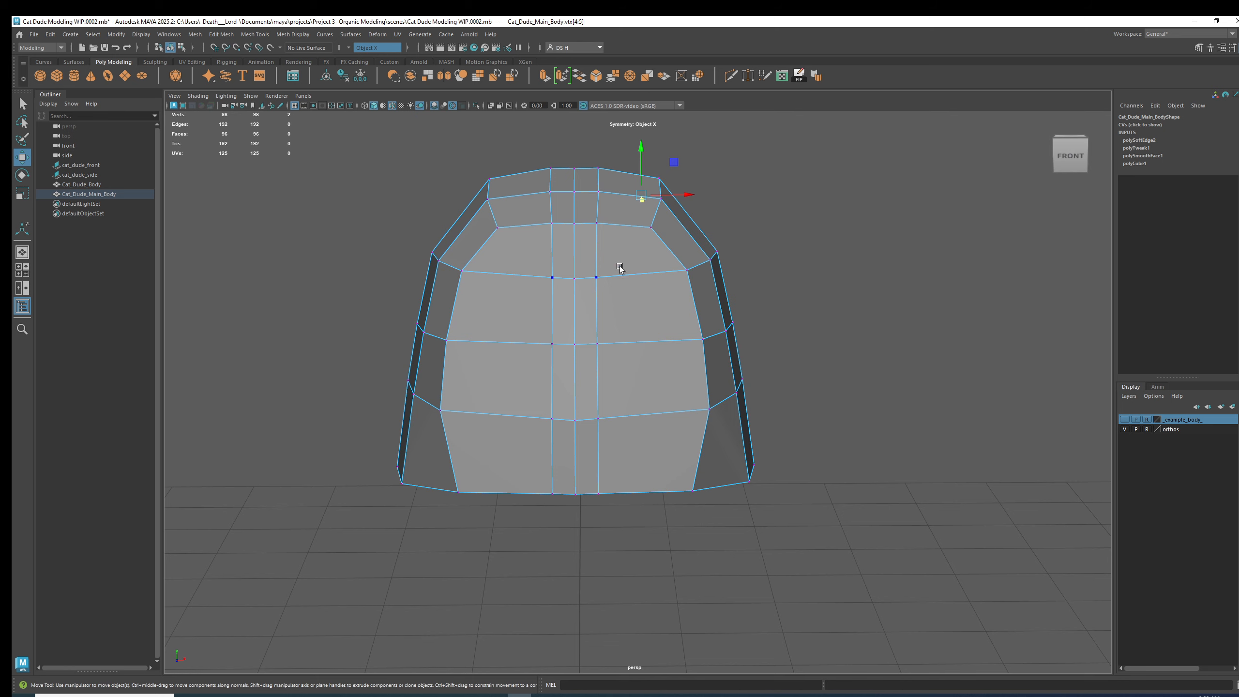
left_click_drag(652, 386, 612, 443, "alt")
right_click_drag(612, 443, 781, 269)
left_click(817, 228)
Step: Reposition the symmetric vertices along the sides of the body's top and check the curvature in smooth preview
middle_click_drag(635, 259, 746, 209, "alt")
left_click_drag(728, 267, 736, 233, "alt")
left_click(738, 232)
left_click_drag(687, 368, 582, 244, "alt")
right_click_drag(566, 335, 516, 340)
left_click_drag(536, 371, 512, 372)
left_click(514, 295)
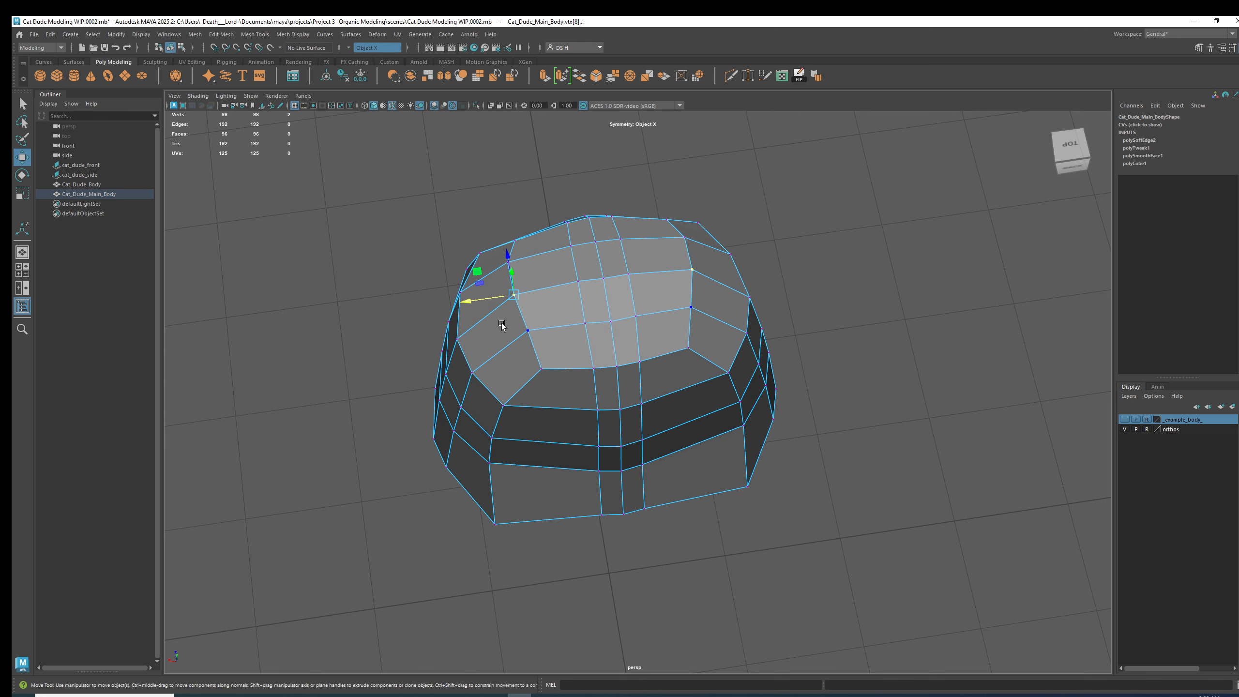
left_click(527, 331)
left_click_drag(497, 335, 510, 427)
key("3")
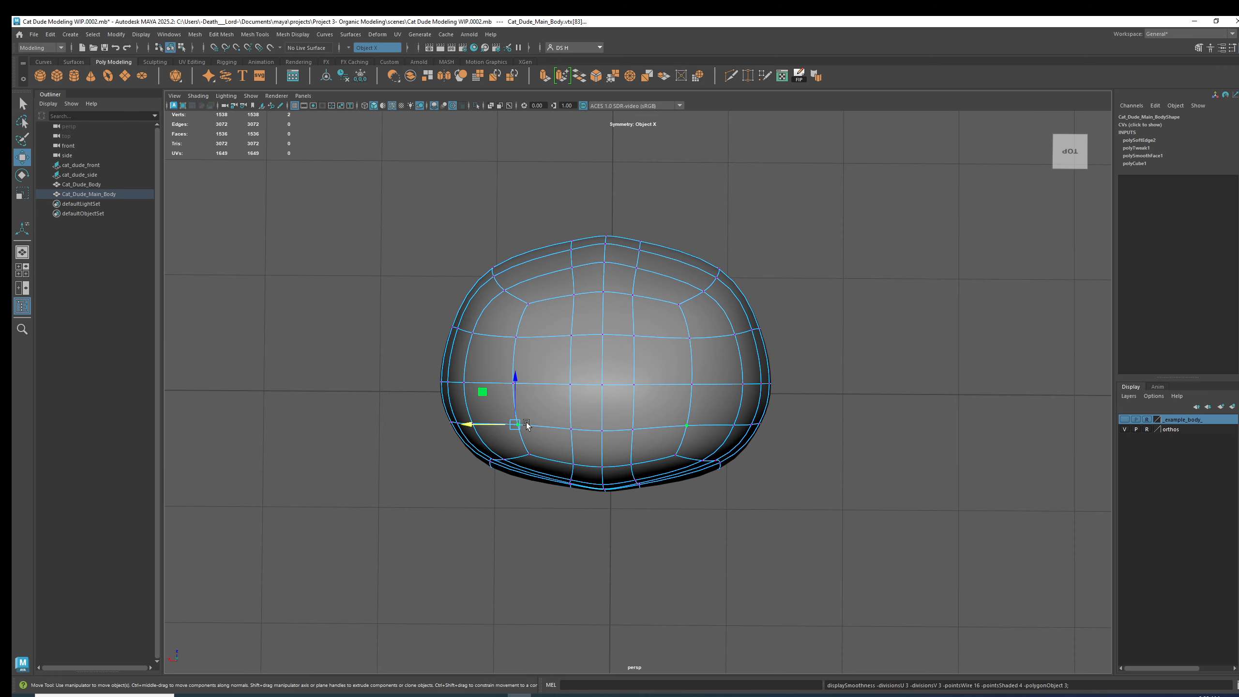
key("1")
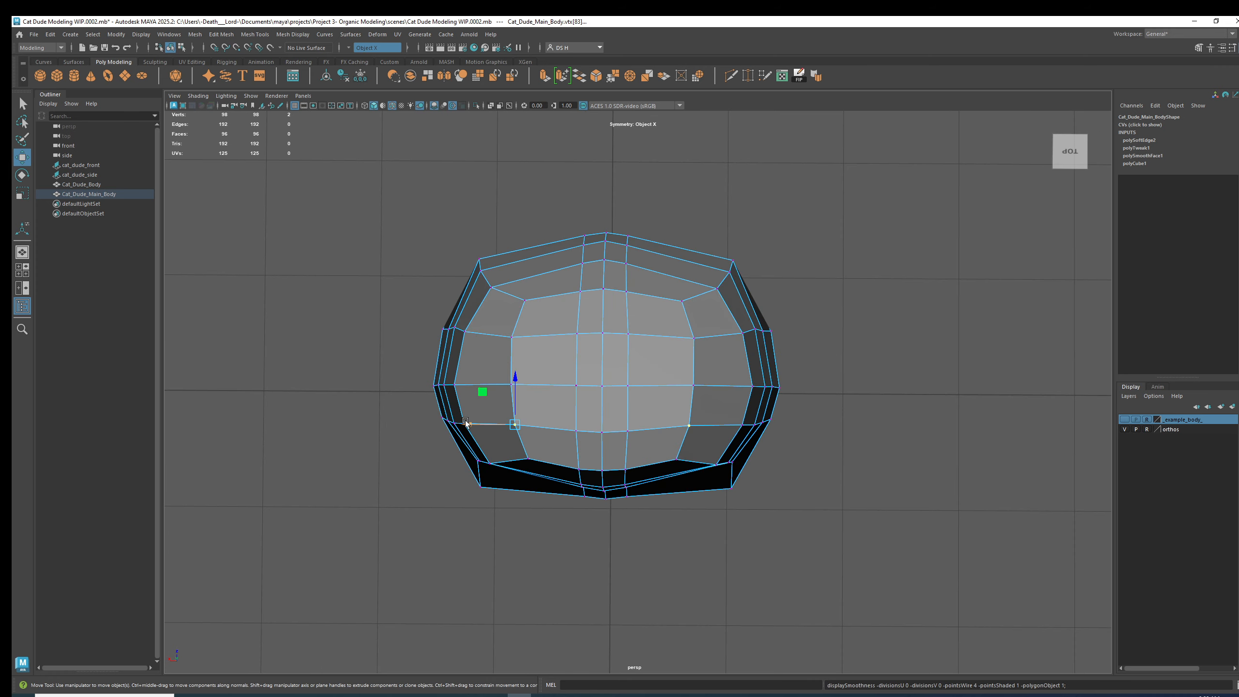
key("3")
left_click_drag(463, 416, 675, 332, "alt")
key("1")
Step: Return to object mode with the body selected and save the scene as the next incremental version
right_click_drag(793, 264, 918, 166)
left_click(873, 190)
left_click(780, 211)
middle_click_drag(784, 228, 765, 257, "alt")
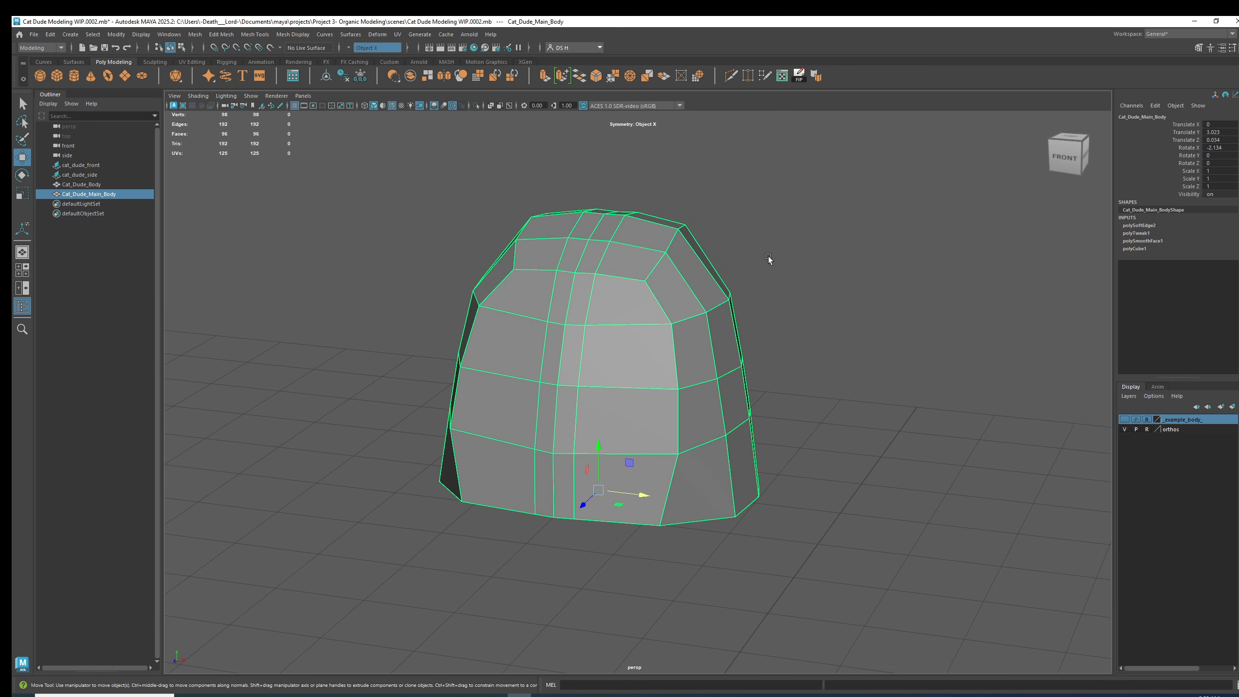
key("ctrl+alt+s")
Step: Insert a symmetric vertical edge loop on the body between the centre strip and each outer corner loop
left_click_drag(767, 256, 744, 252, "alt")
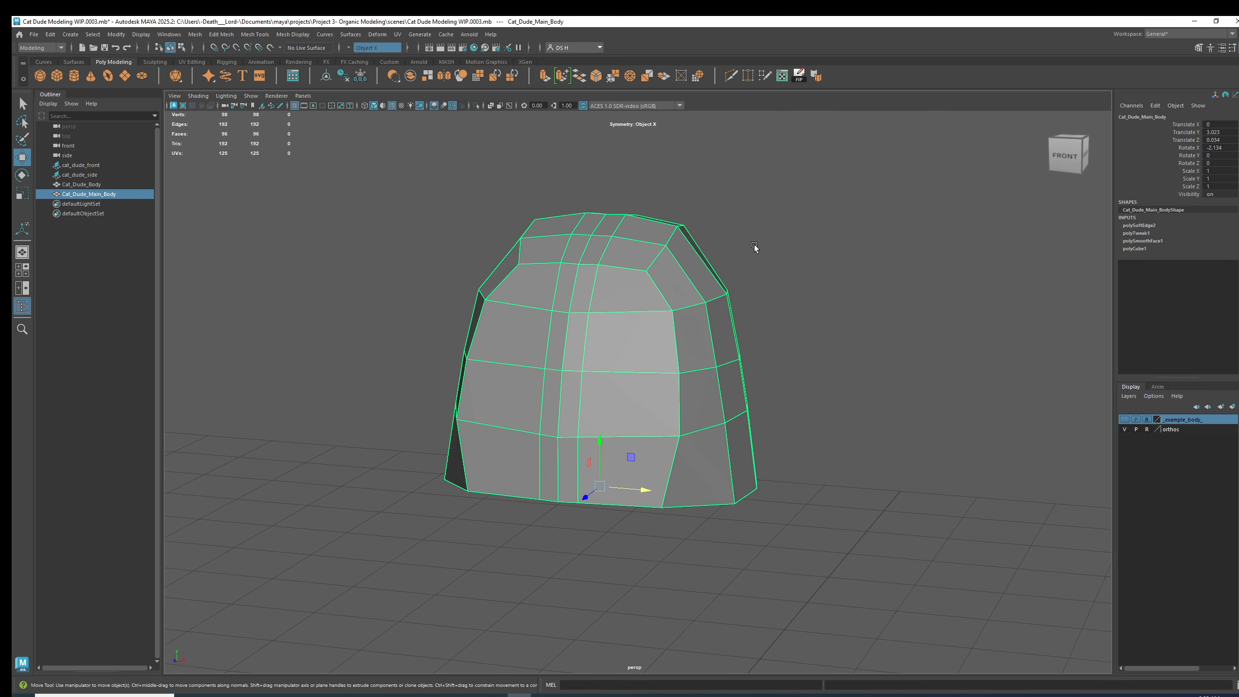
right_click_drag(742, 242, 775, 254, "alt")
middle_click_drag(789, 231, 811, 264, "alt")
right_click(820, 187, "shift")
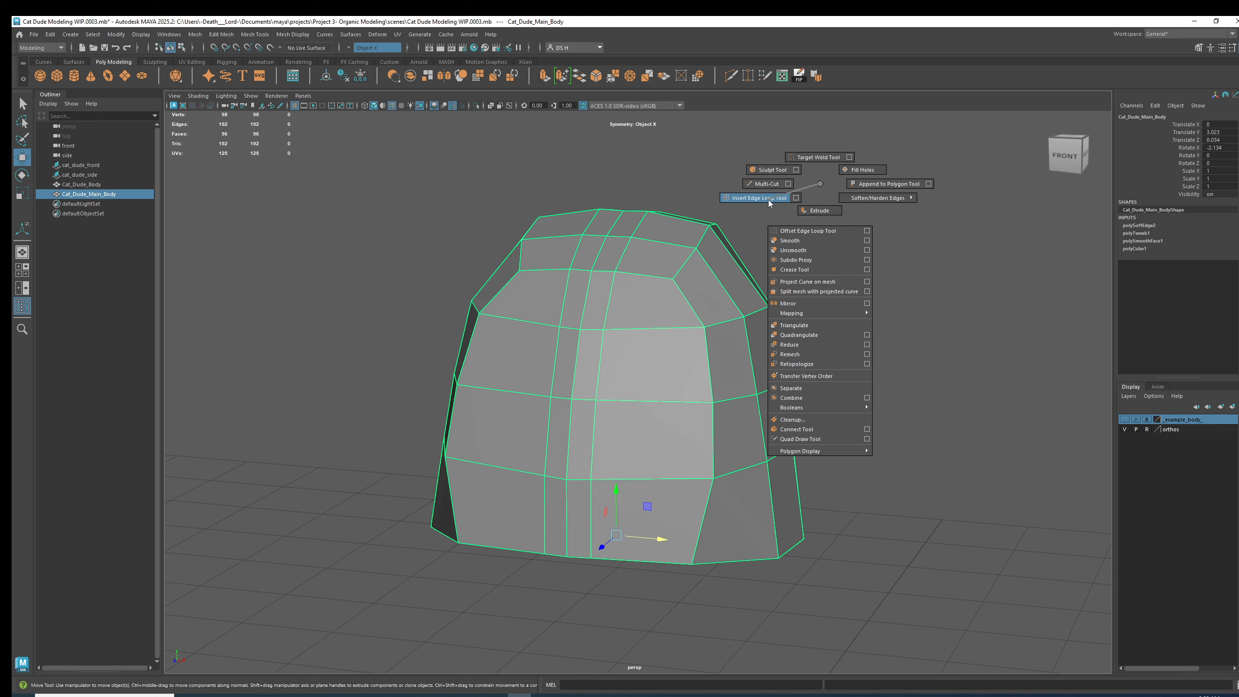
left_click(796, 198)
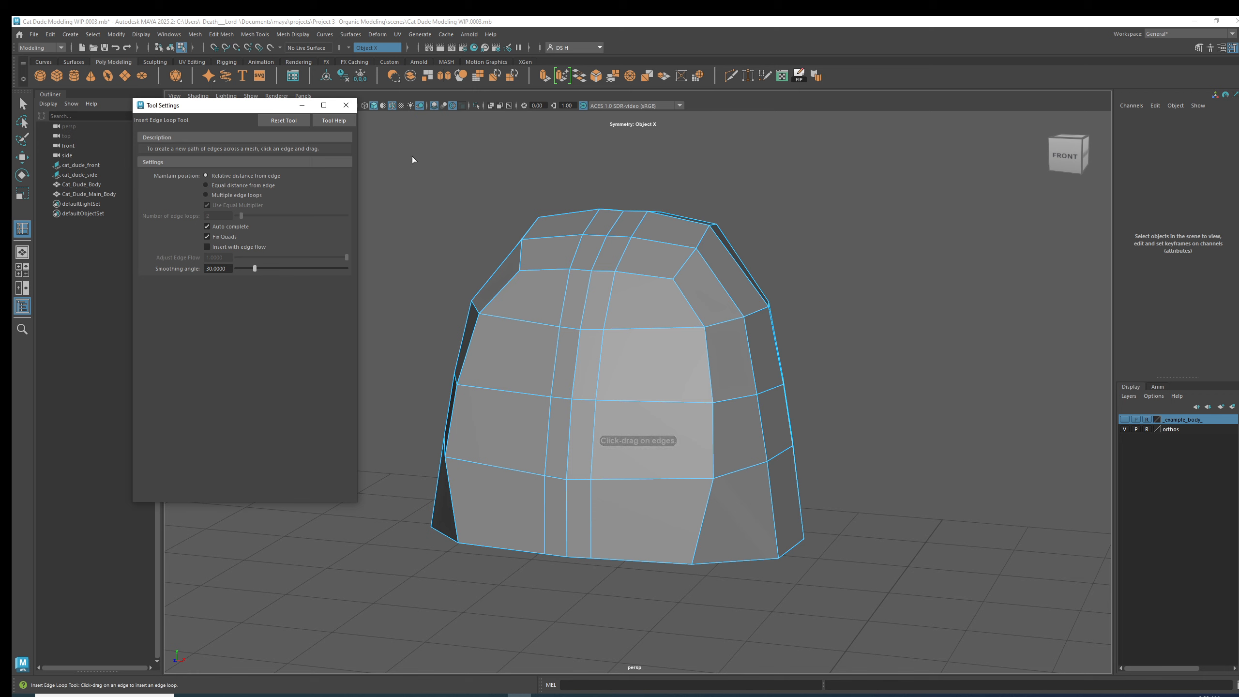
left_click(347, 105)
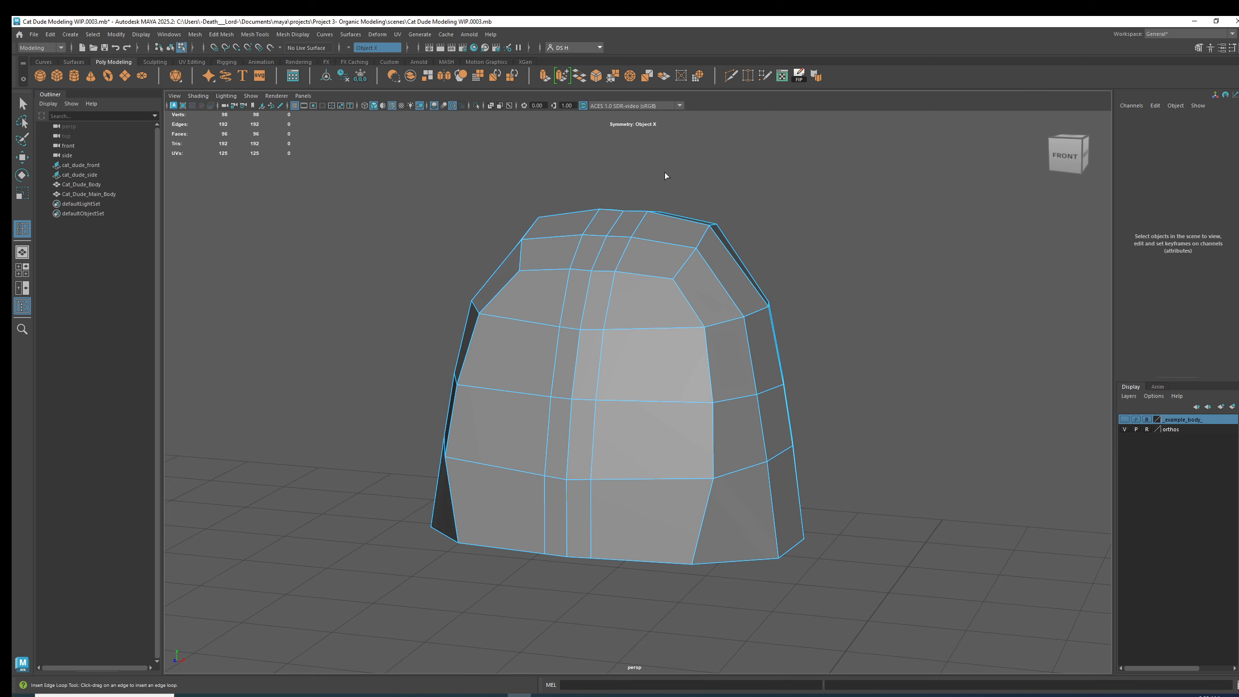
scroll(711, 236, "up", 2)
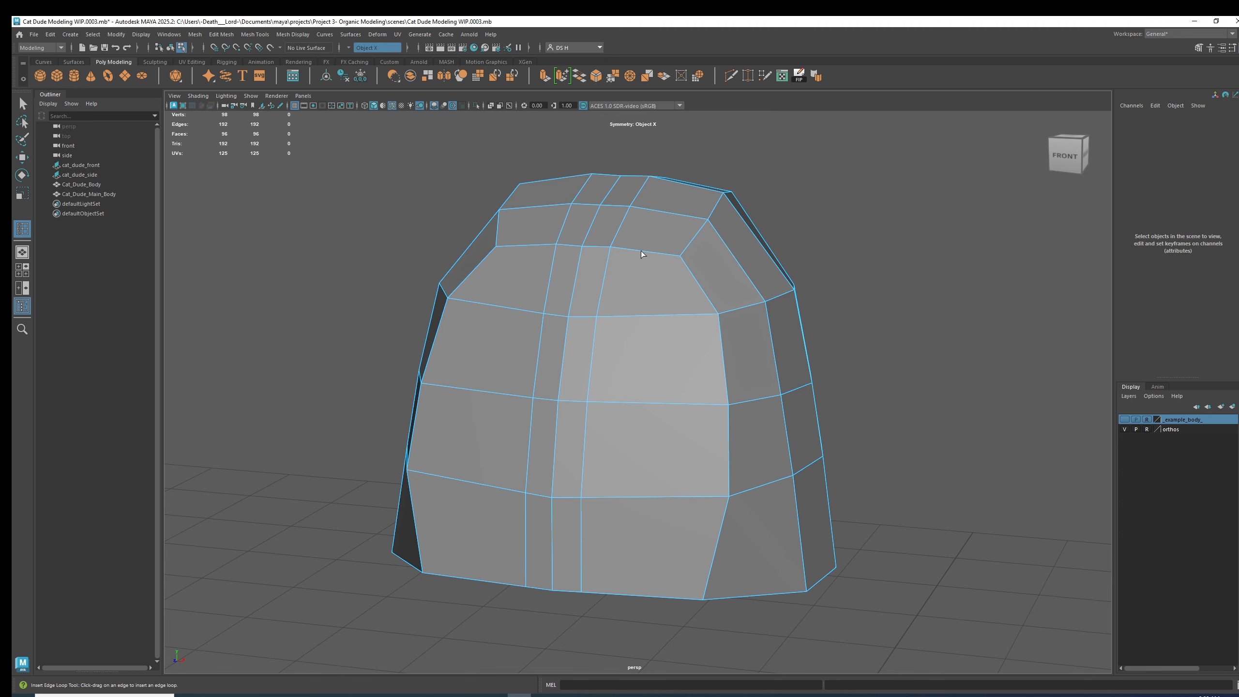
left_click_drag(641, 251, 646, 255)
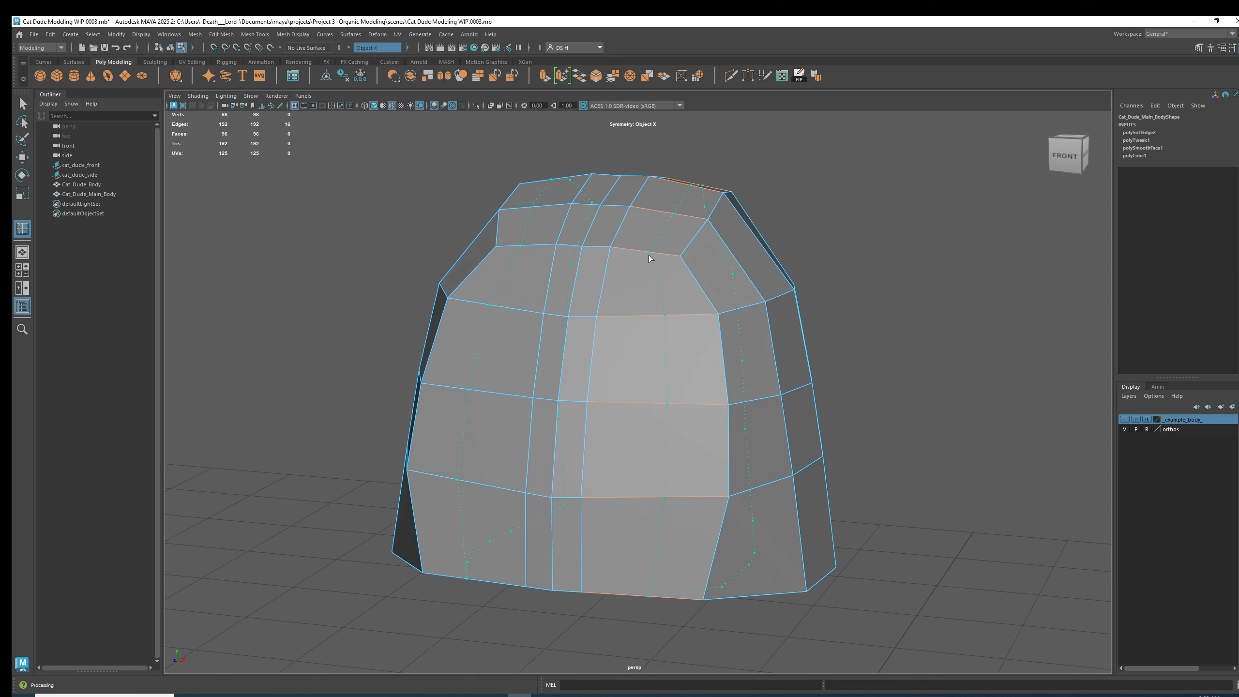
left_click_drag(642, 257, 642, 256)
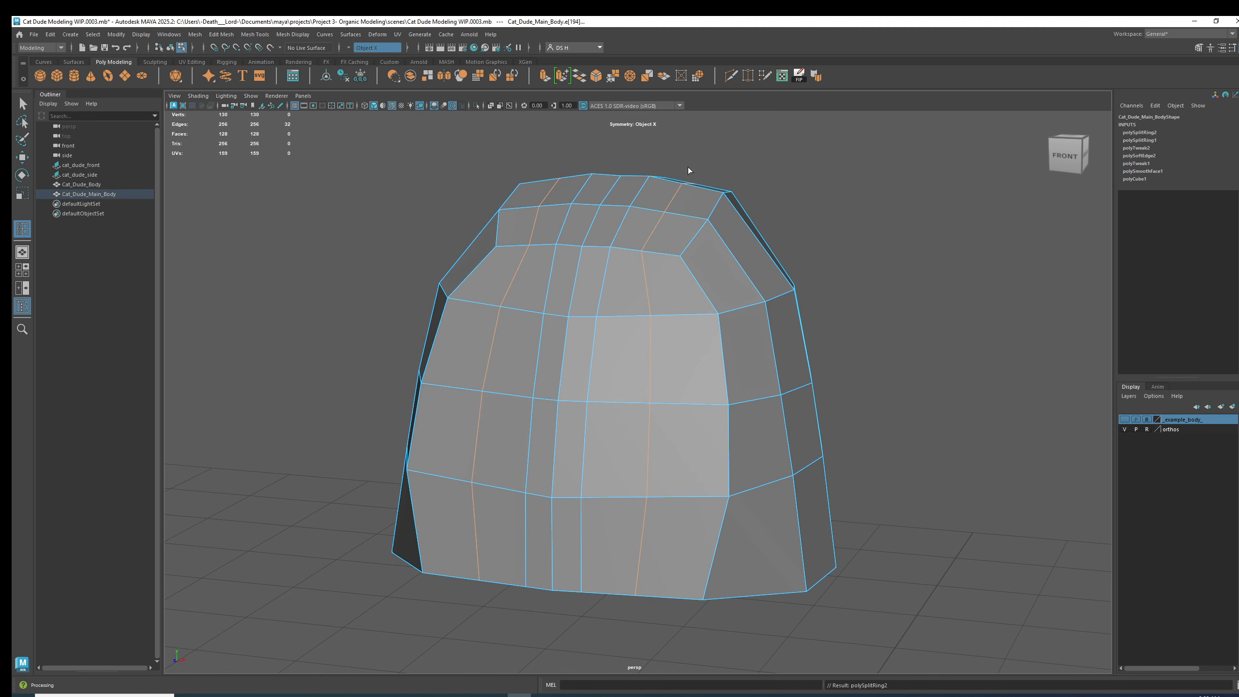
left_click_drag(747, 359, 765, 329, "alt")
key("w")
left_click(949, 280)
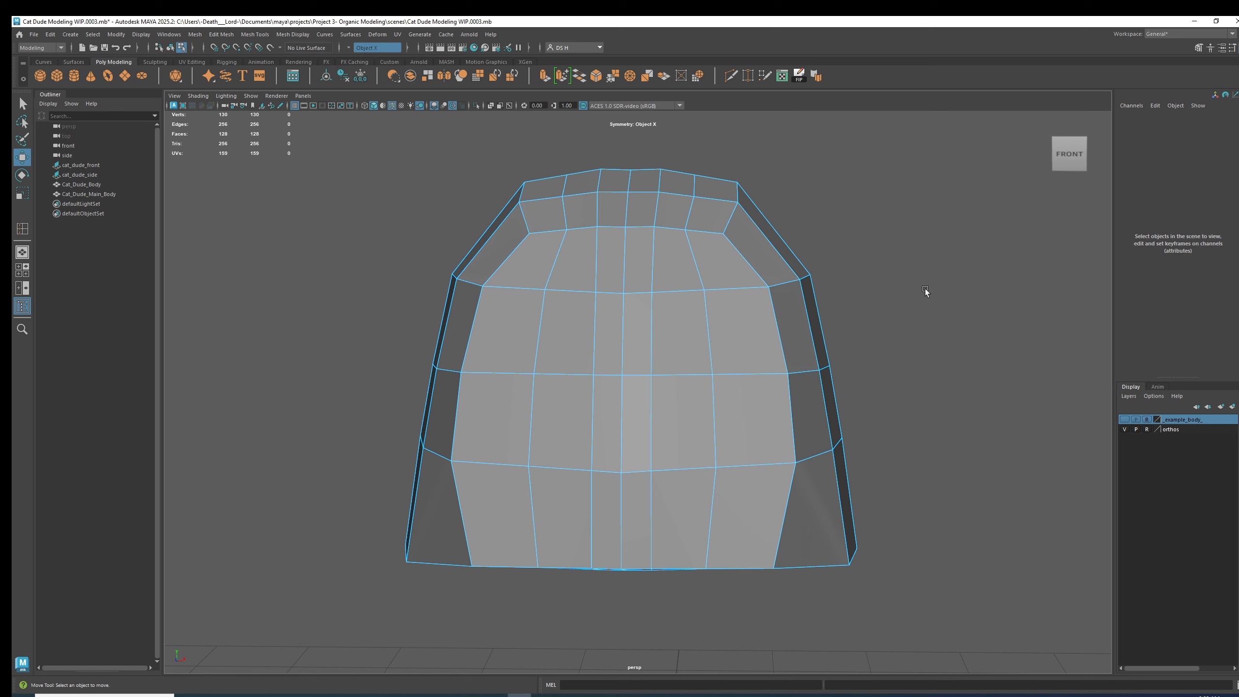
Step: Adjust the height of the symmetric edges beside the centre strip on the body's top and check them in smooth preview
middle_click_drag(695, 244, 702, 303, "alt")
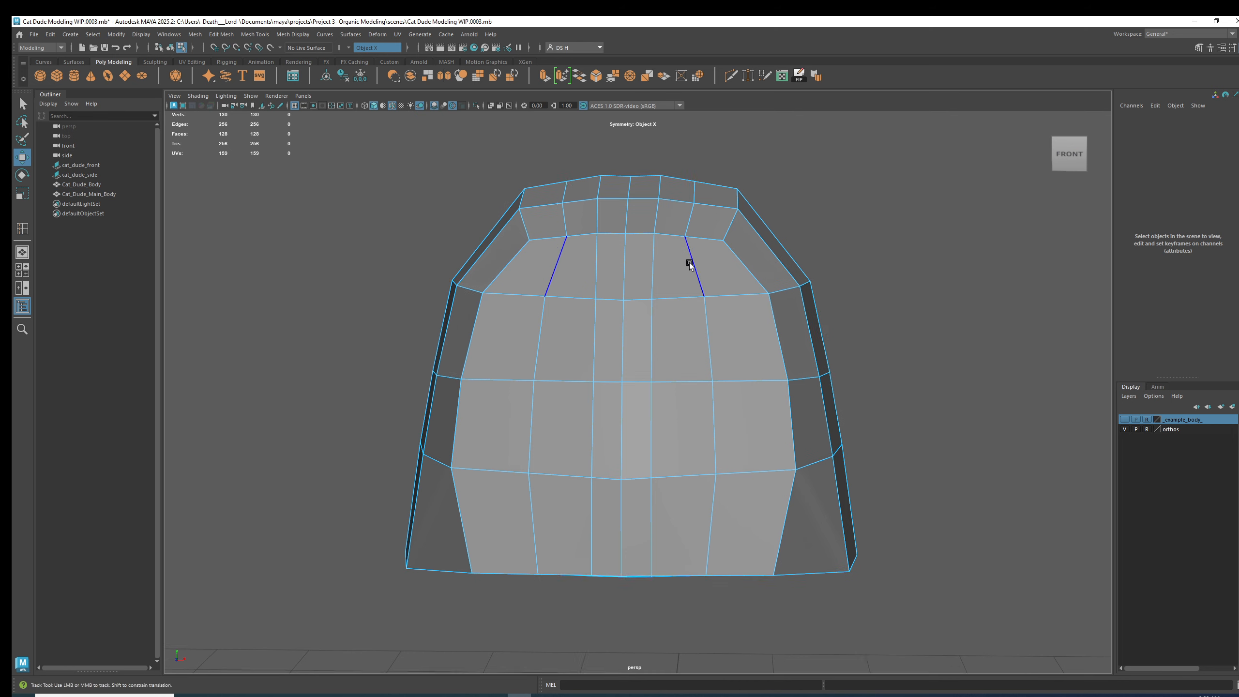
right_click_drag(702, 302, 791, 258, "alt")
middle_click_drag(731, 236, 725, 317, "alt")
left_click_drag(725, 317, 681, 364, "alt")
right_click_drag(681, 364, 725, 278, "alt")
left_click(725, 278)
left_click_drag(726, 278, 754, 192, "alt")
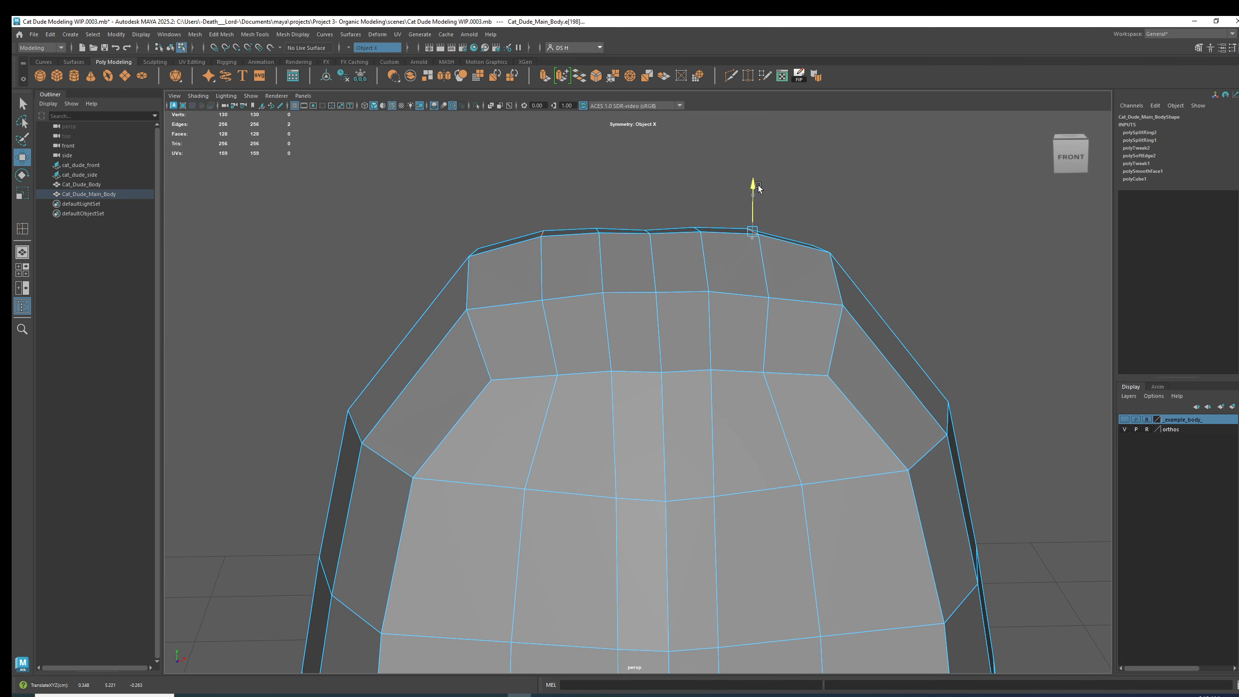
key("3")
key("1")
Step: Adjust the height of the centre edge on the body's top and check the curvature in smooth preview
left_click_drag(797, 231, 686, 229)
key("3")
key("1")
left_click(636, 255)
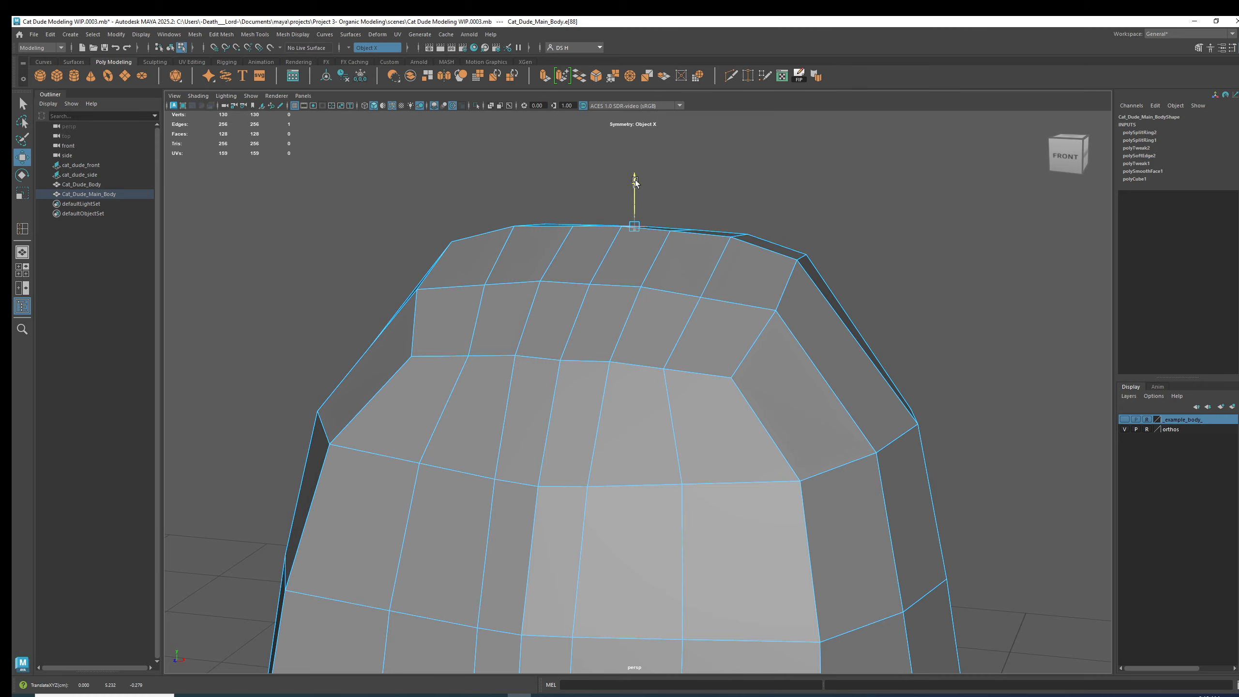
left_click_drag(639, 183, 703, 242, "alt")
key("3")
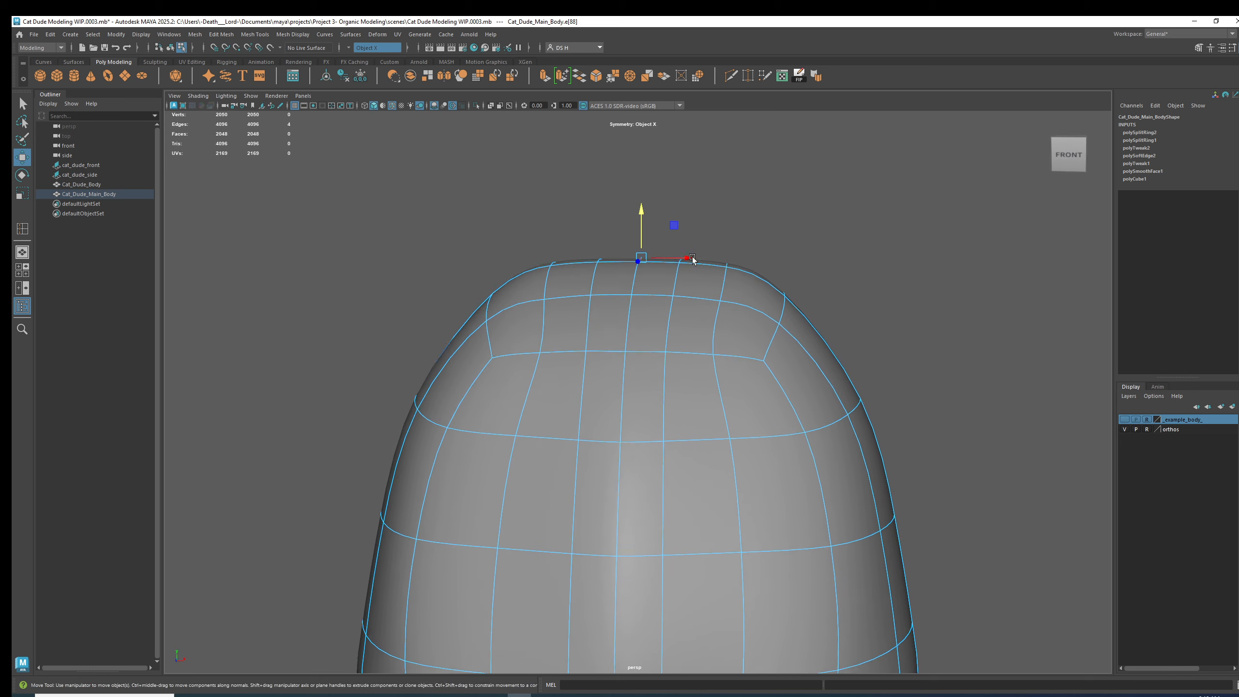
key("1")
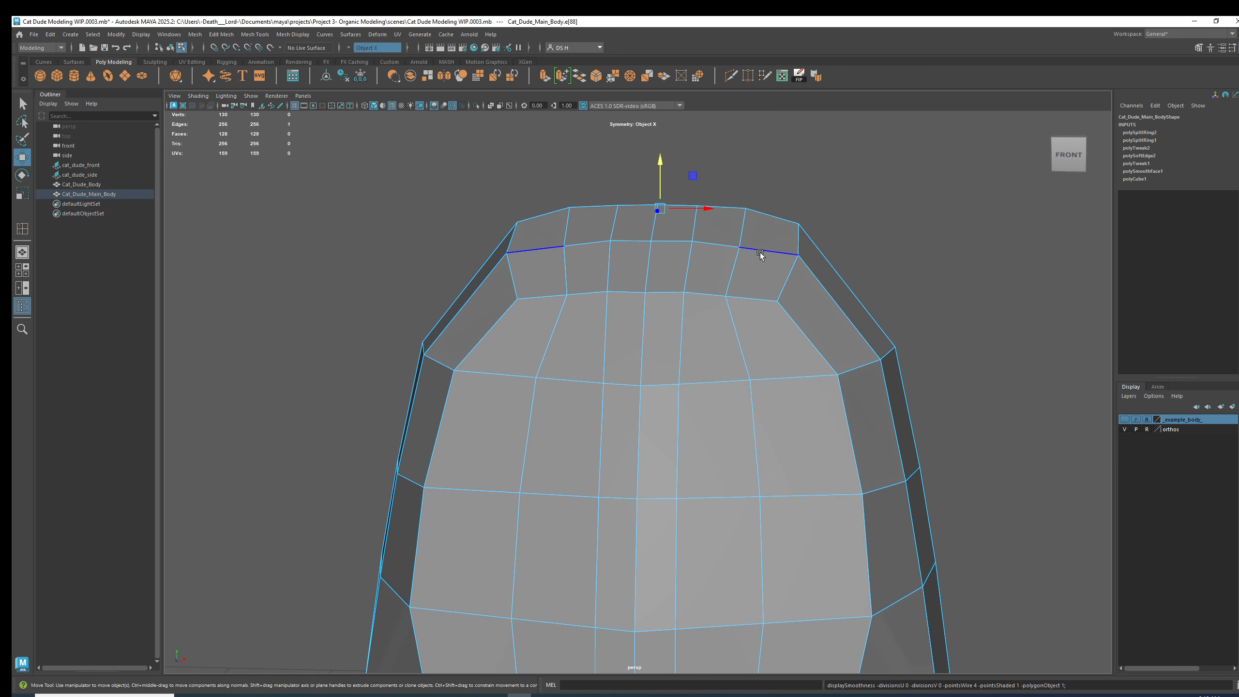
Step: Adjust the height of the new loops' symmetric vertices on the upper front rows to even out the curve
left_click(739, 250)
left_click_drag(738, 222, 737, 217)
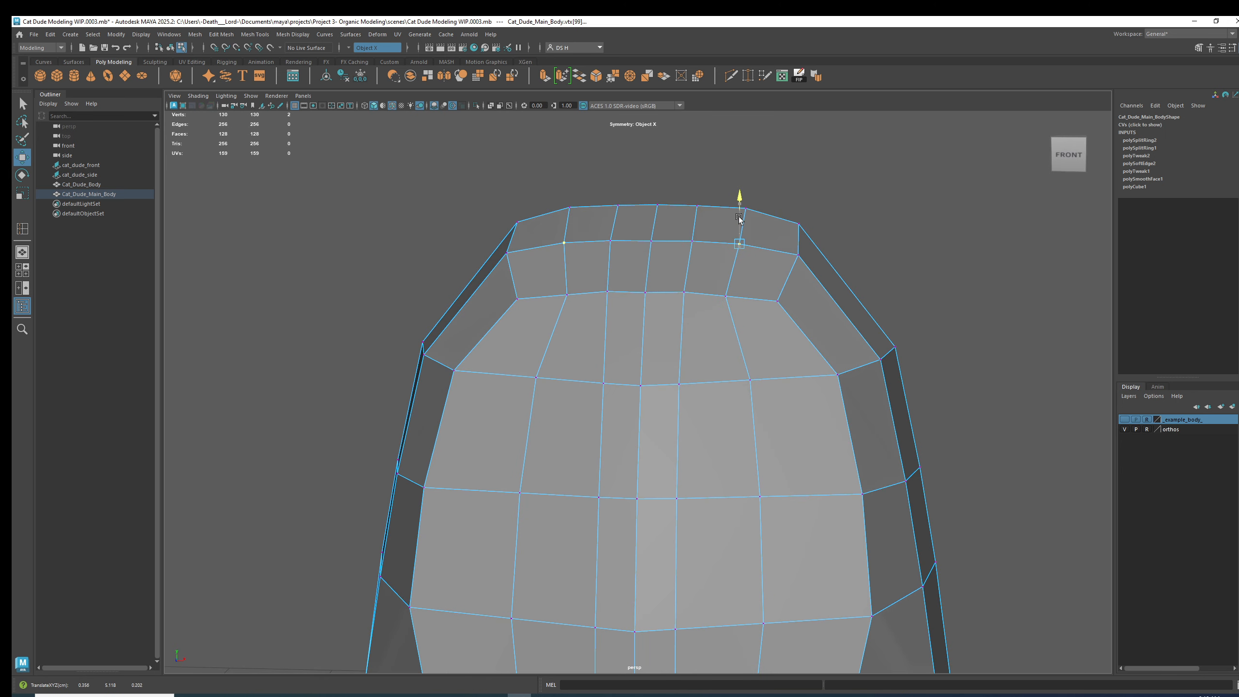
key("3")
key("1")
left_click_drag(788, 332, 805, 255, "alt")
left_click(586, 302)
left_click_drag(575, 257, 577, 258)
Step: Adjust the depth of the new loops' symmetric vertices across the upper front rows to round the front profile
left_click(637, 305)
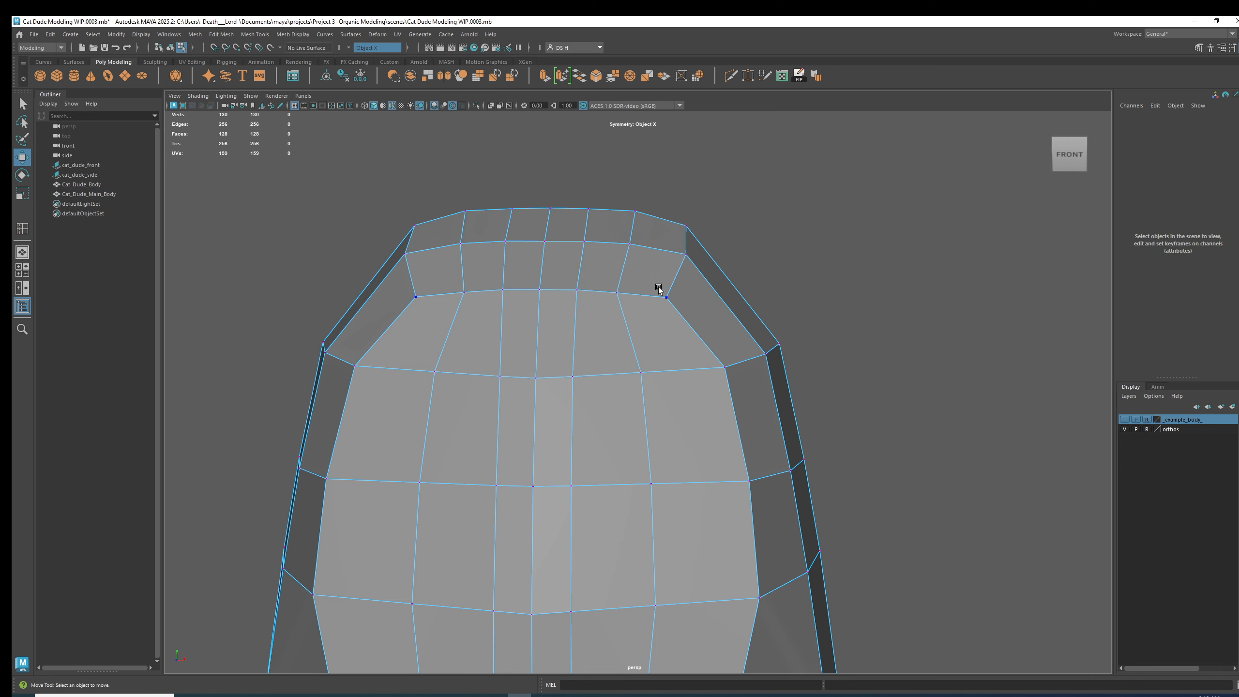
left_click_drag(638, 306, 499, 327, "alt")
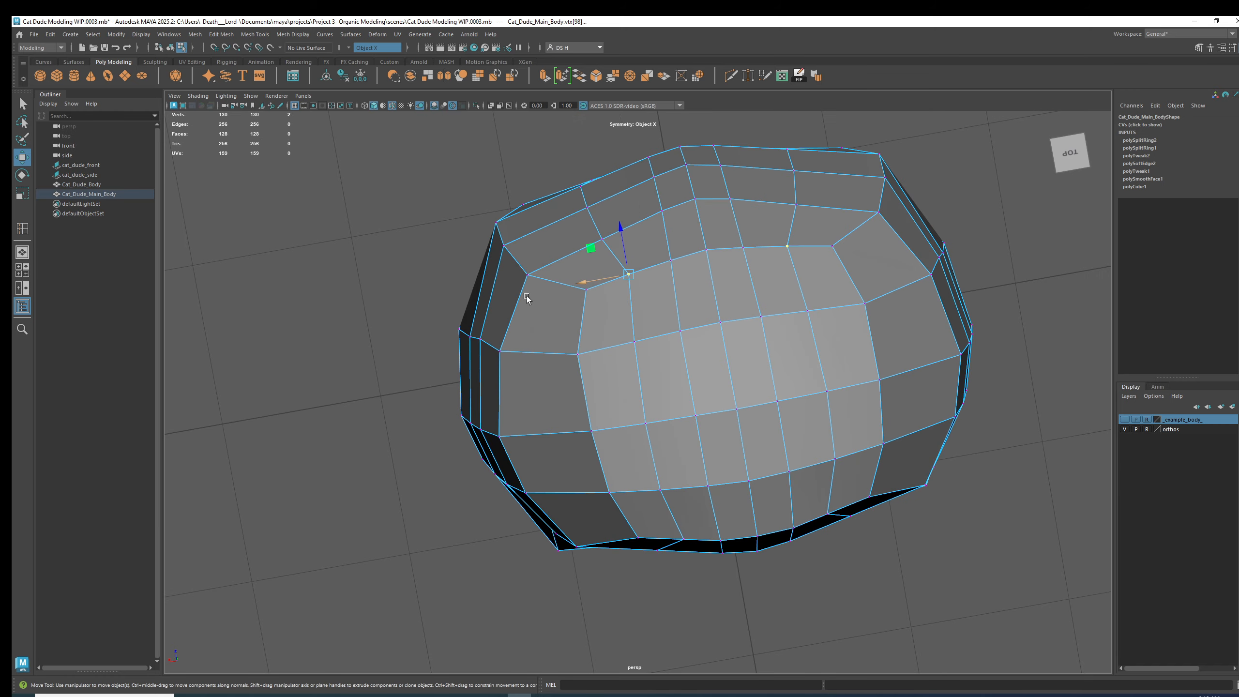
left_click_drag(615, 244, 741, 243)
left_click(672, 260)
right_click_drag(741, 244, 809, 260, "alt")
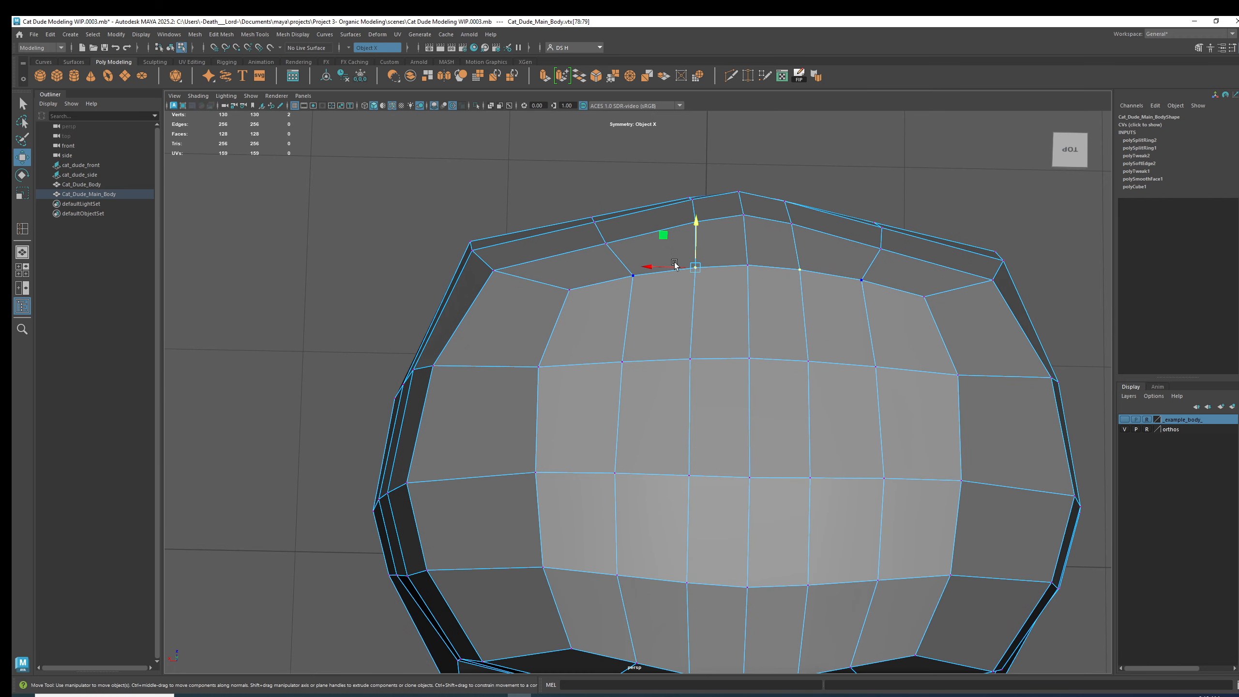
left_click_drag(608, 218, 611, 194)
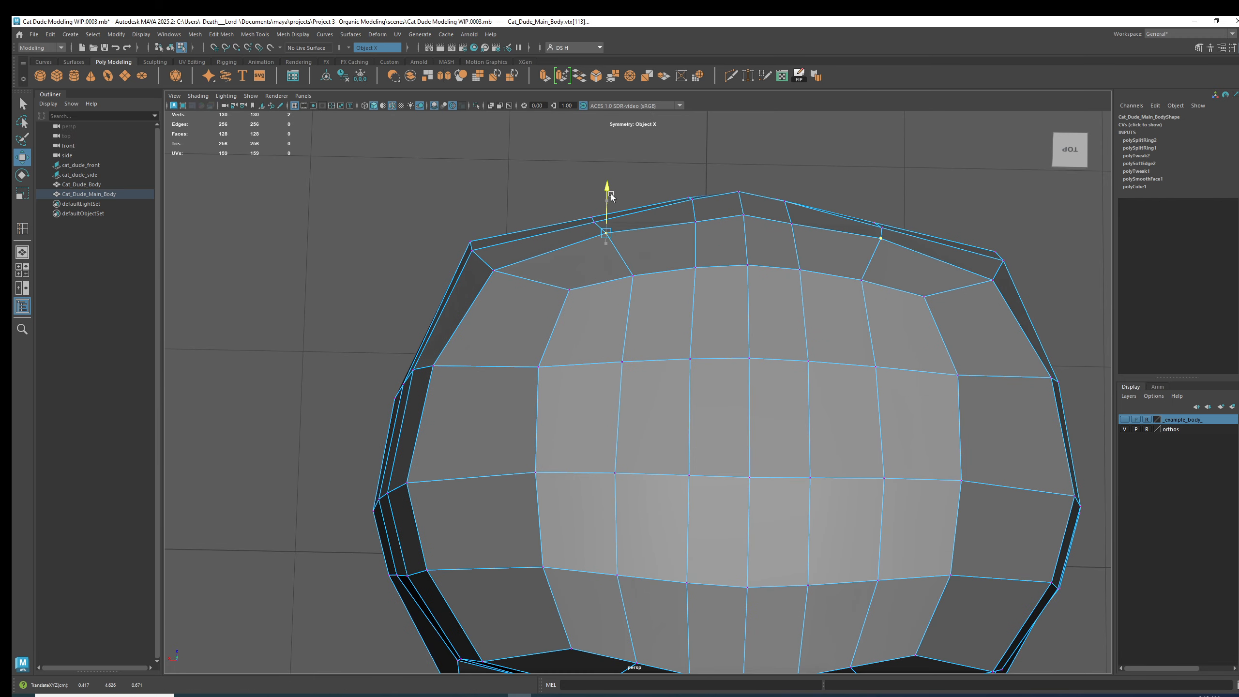
Step: Pull the inner and outer symmetric vertices of the middle front rows forward to round the body's front
left_click(674, 198)
left_click(699, 219)
left_click_drag(698, 198, 696, 193)
left_click_drag(695, 193, 688, 220, "alt")
left_click(588, 212)
left_click_drag(596, 169, 597, 162)
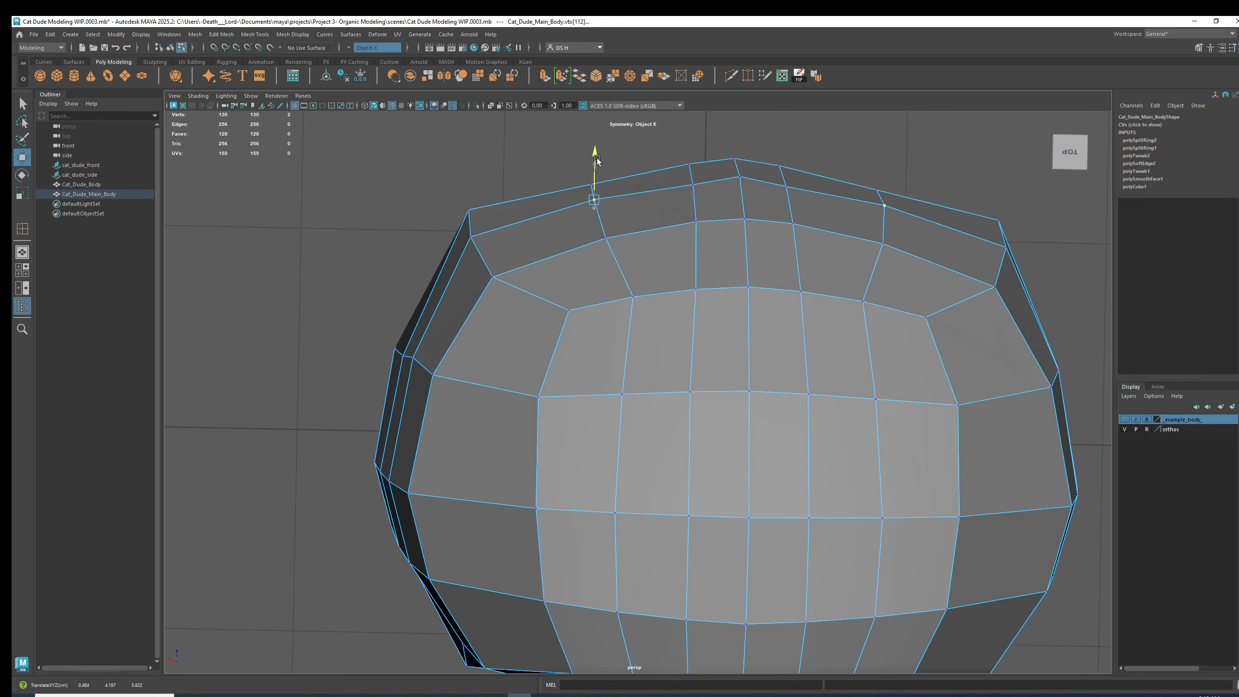
left_click(695, 186)
left_click_drag(697, 162, 695, 156)
Step: Move the symmetric vertex pair flanking the centre line on the lower front row in depth
left_click_drag(576, 251, 717, 232, "alt")
left_click(625, 293)
left_click_drag(626, 292, 666, 239, "alt")
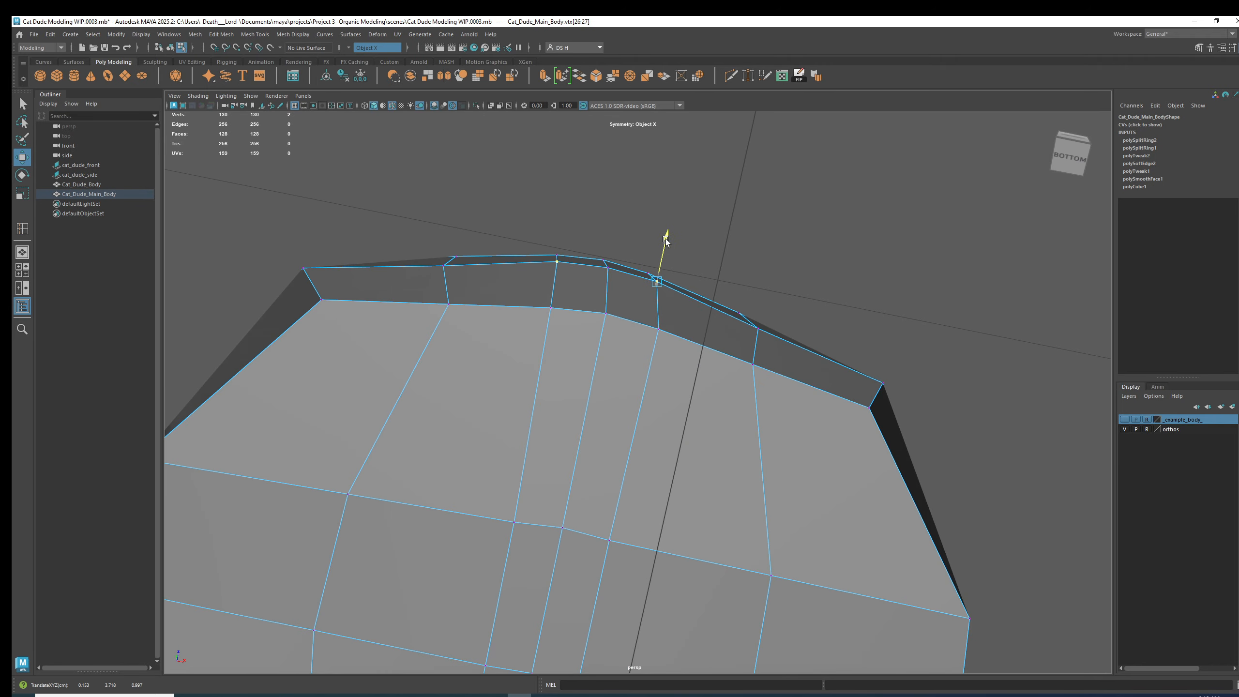
left_click_drag(676, 312, 688, 370, "alt")
Step: Adjust the depth of the new loops' symmetric vertices on the lower front row, comparing cage and smooth preview
left_click(723, 331)
left_click_drag(724, 330, 769, 329, "alt")
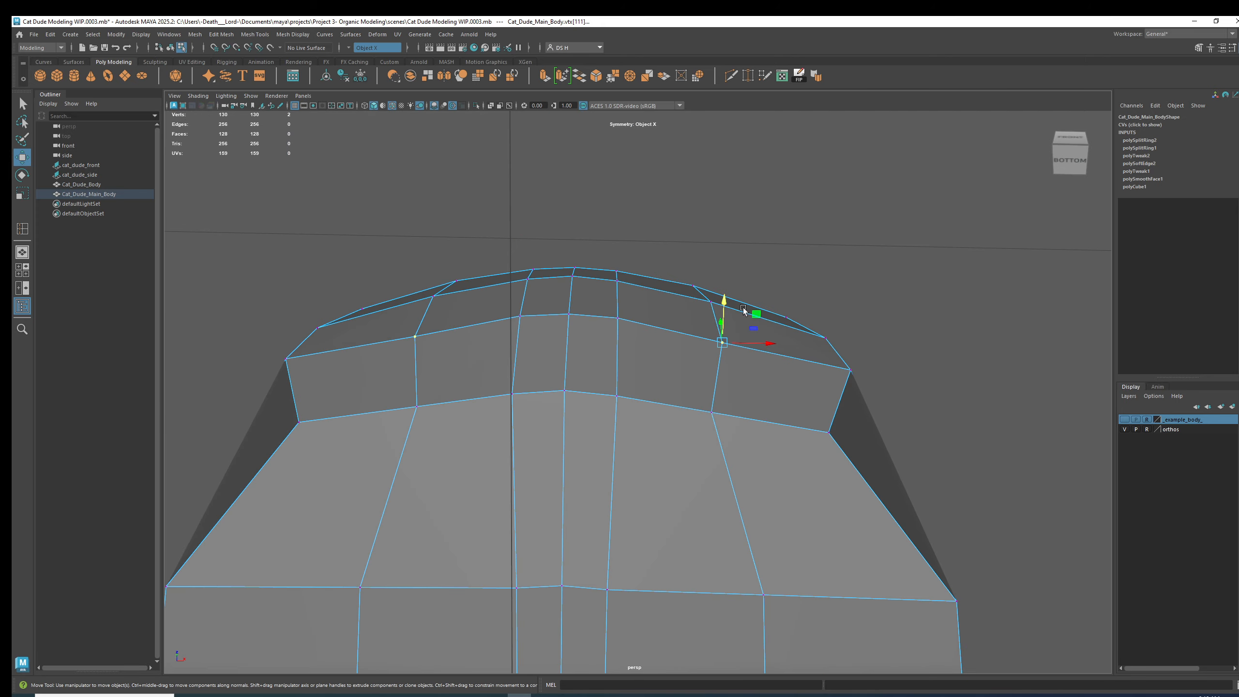
left_click(297, 106)
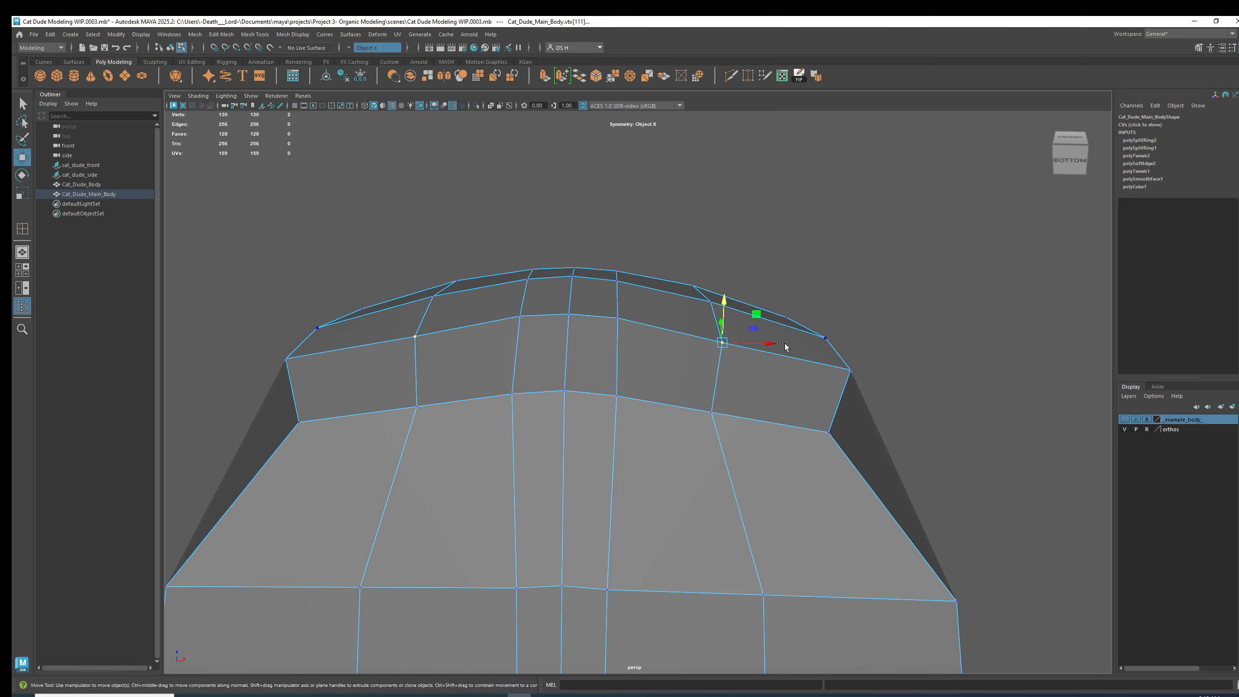
scroll(761, 337, "down", 1)
middle_click_drag(750, 311, 711, 266, "alt")
left_click_drag(737, 613, 528, 467, "alt")
left_click_drag(558, 311, 658, 270)
key("3")
key("1")
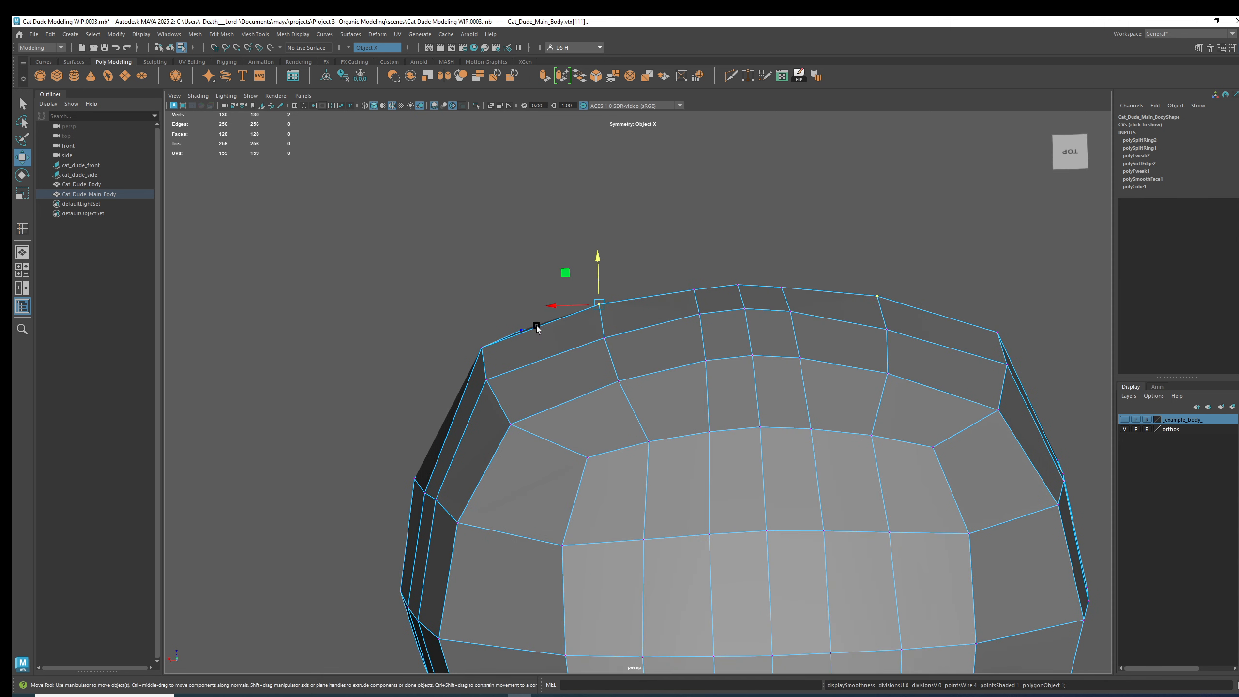
key("3")
key("1")
key("3")
key("1")
left_click_drag(592, 262, 597, 263)
Step: Pull the inner vertex pair of the lower front row slightly further forward and check the front in smooth preview
left_click(693, 291)
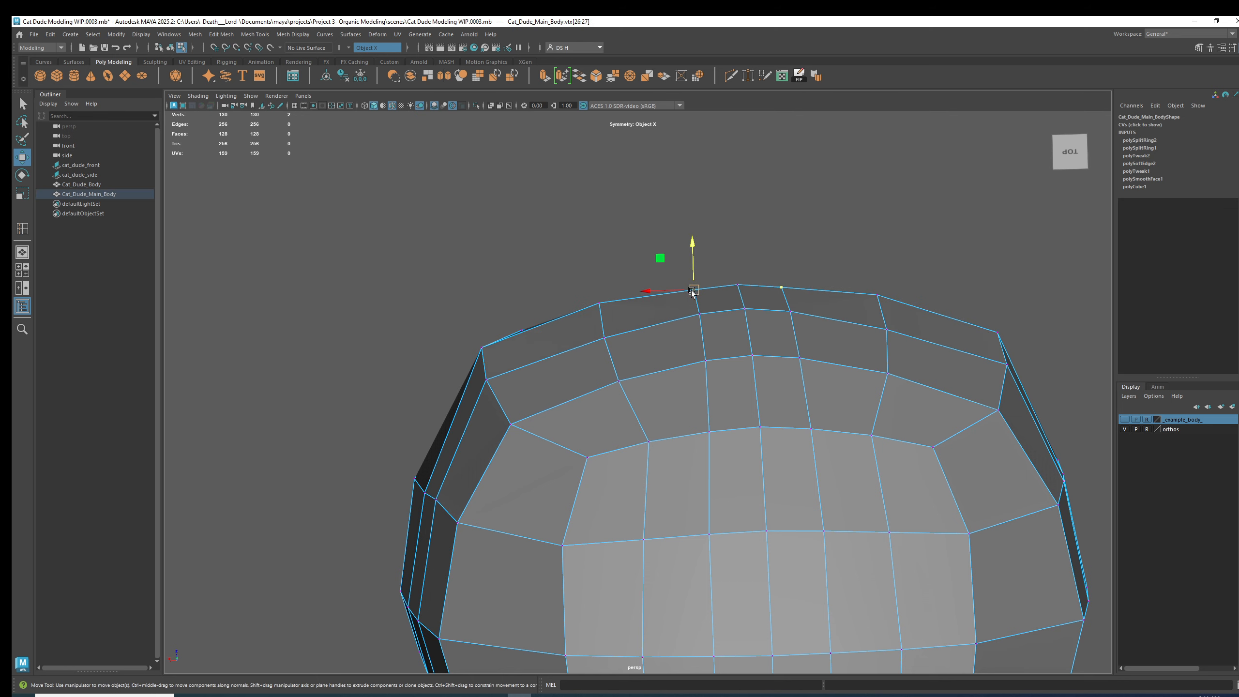
left_click_drag(690, 248, 692, 246)
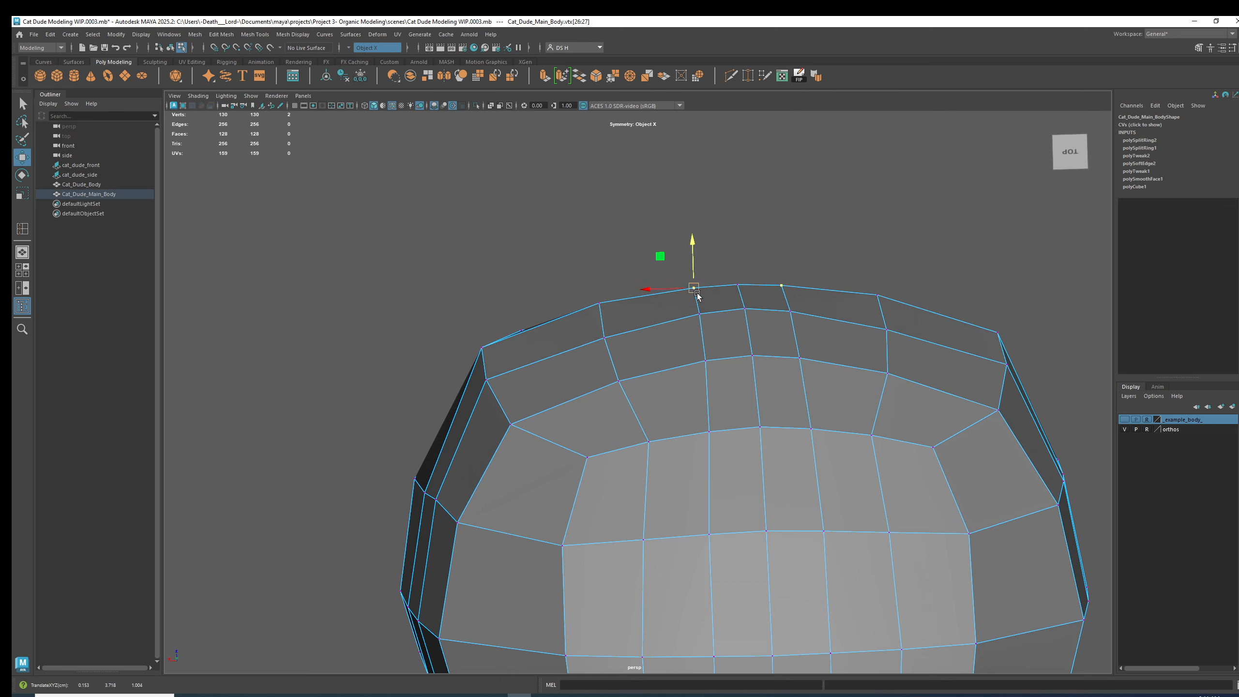
left_click_drag(695, 290, 753, 407, "alt")
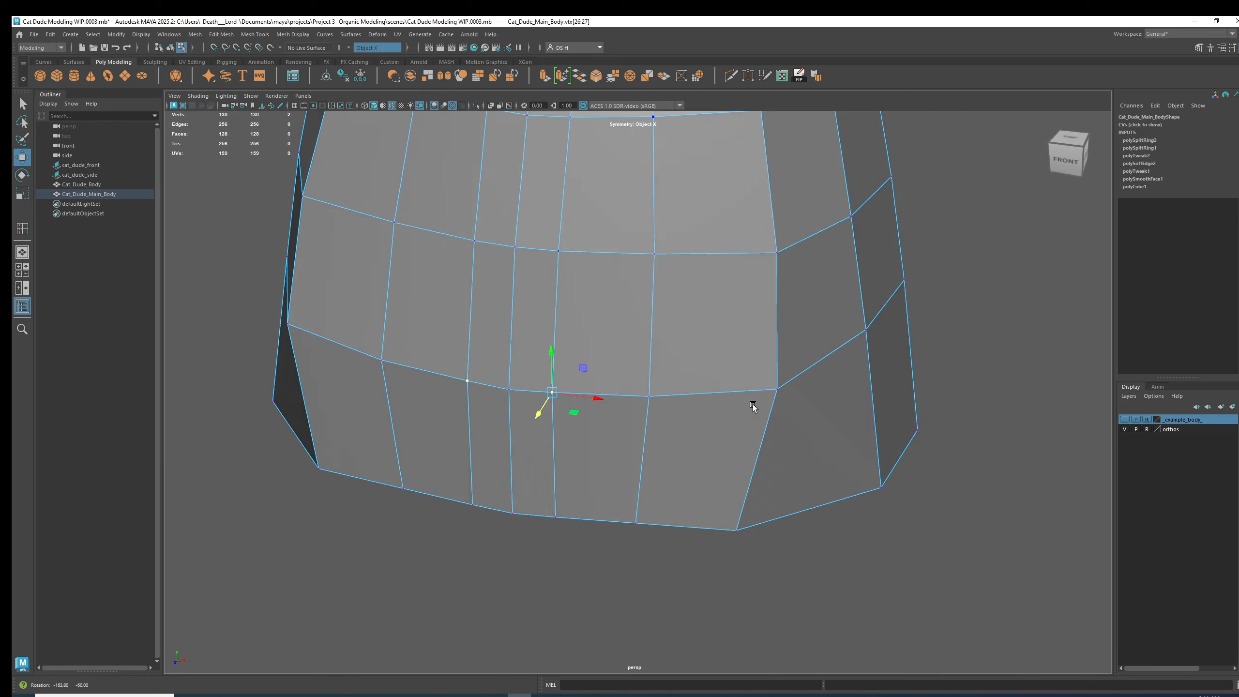
key("3")
left_click_drag(602, 374, 654, 313, "alt")
key("1")
Step: Move the inner symmetric vertices on the body's bottom front edge forward and check the result in smooth preview
right_click_drag(656, 313, 744, 324, "alt")
left_click_drag(744, 324, 733, 313, "alt")
middle_click_drag(534, 306, 636, 335, "alt")
left_click(676, 372)
left_click_drag(675, 373, 676, 307)
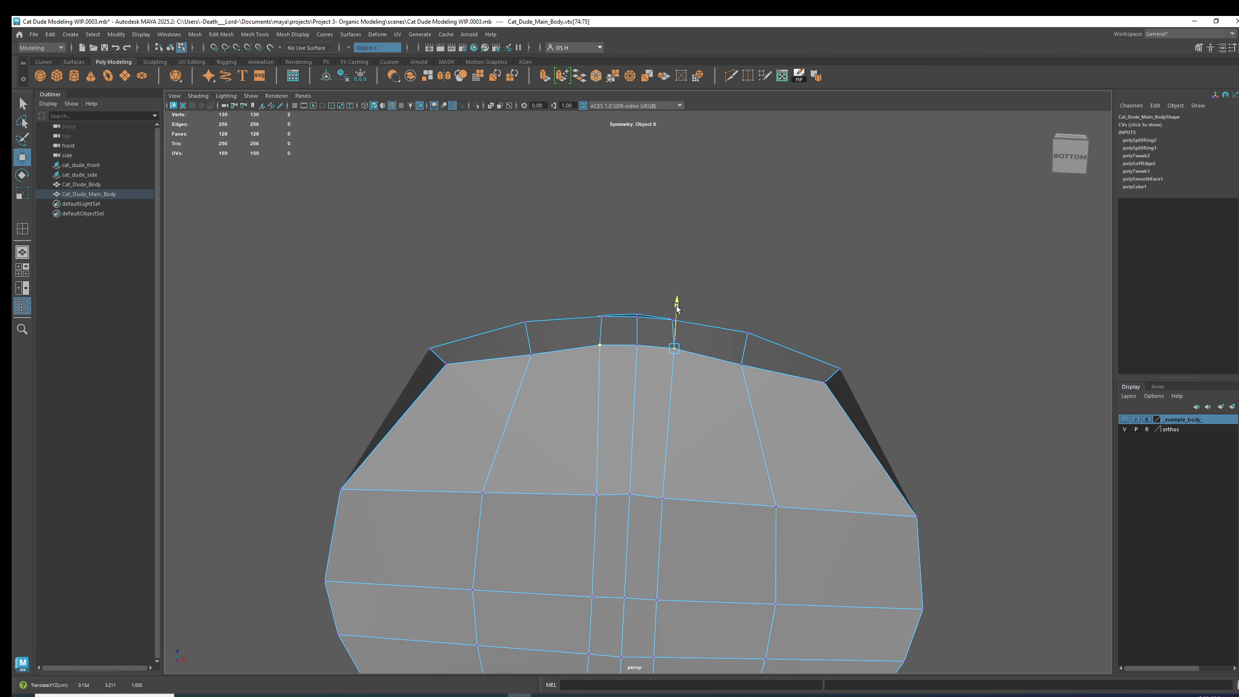
key("3")
key("1")
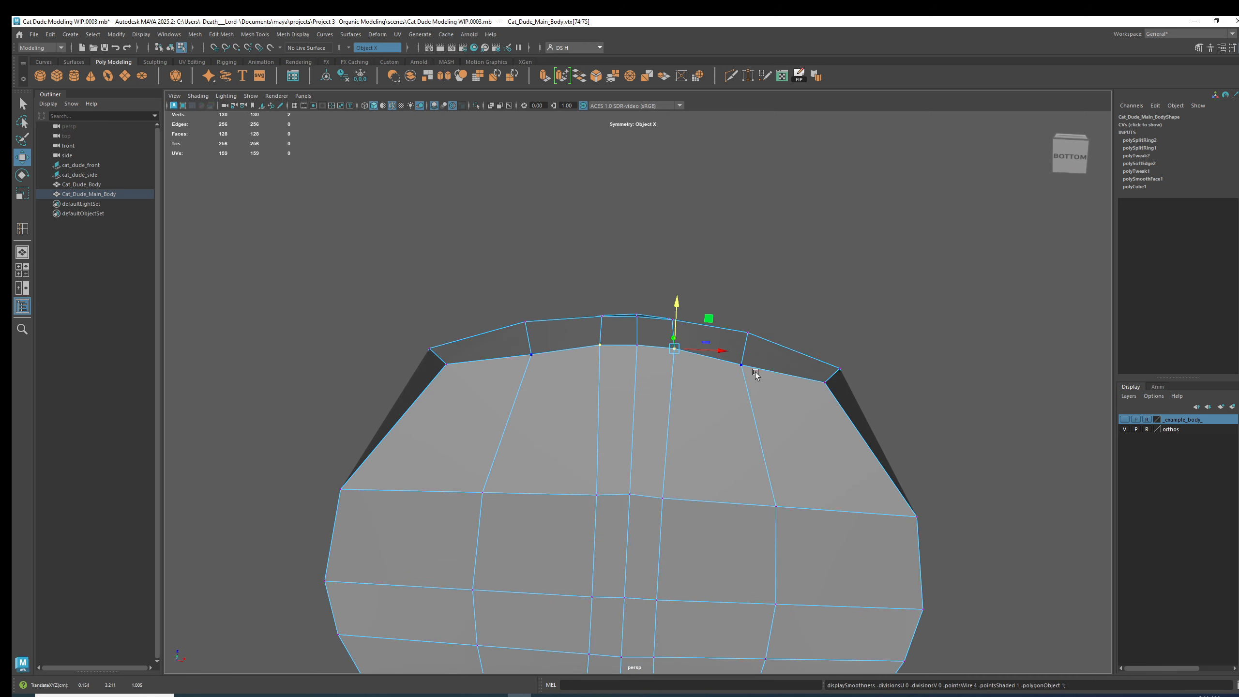
Step: Pull the new loops' symmetric vertices on the bottom front edge forward and inspect the smoothed shape
left_click(739, 364)
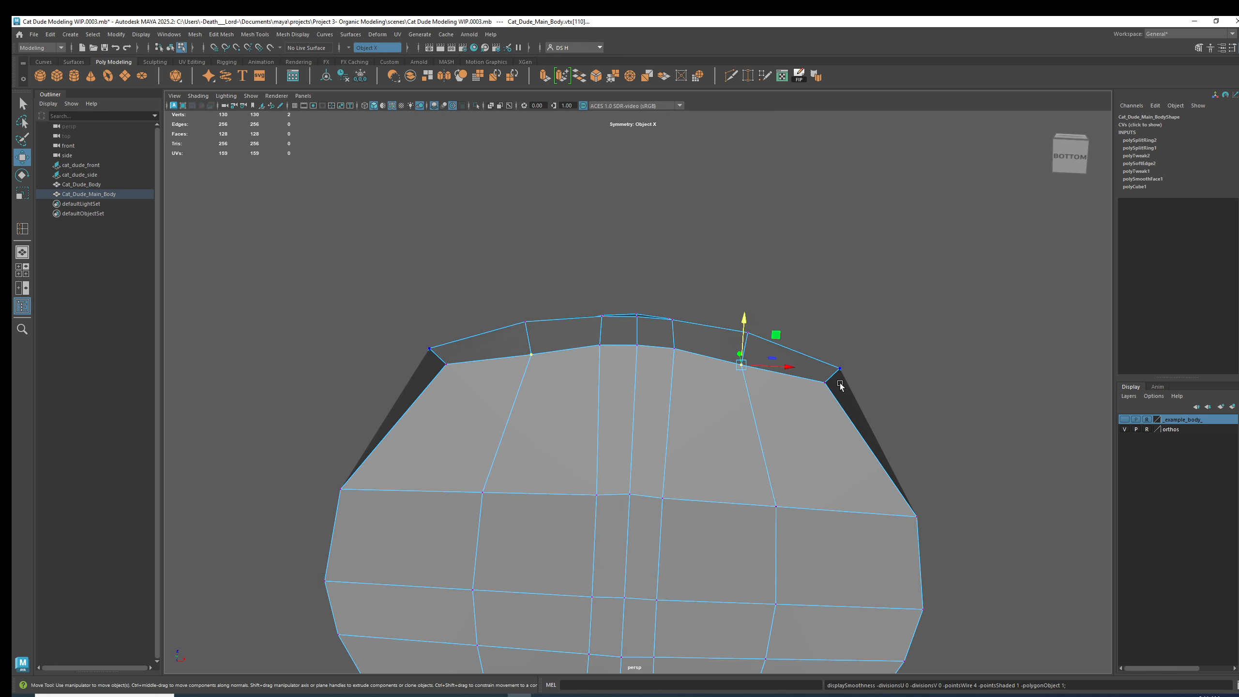
key("3")
left_click_drag(801, 370, 804, 360, "alt")
key("1")
left_click_drag(715, 331, 674, 356, "alt")
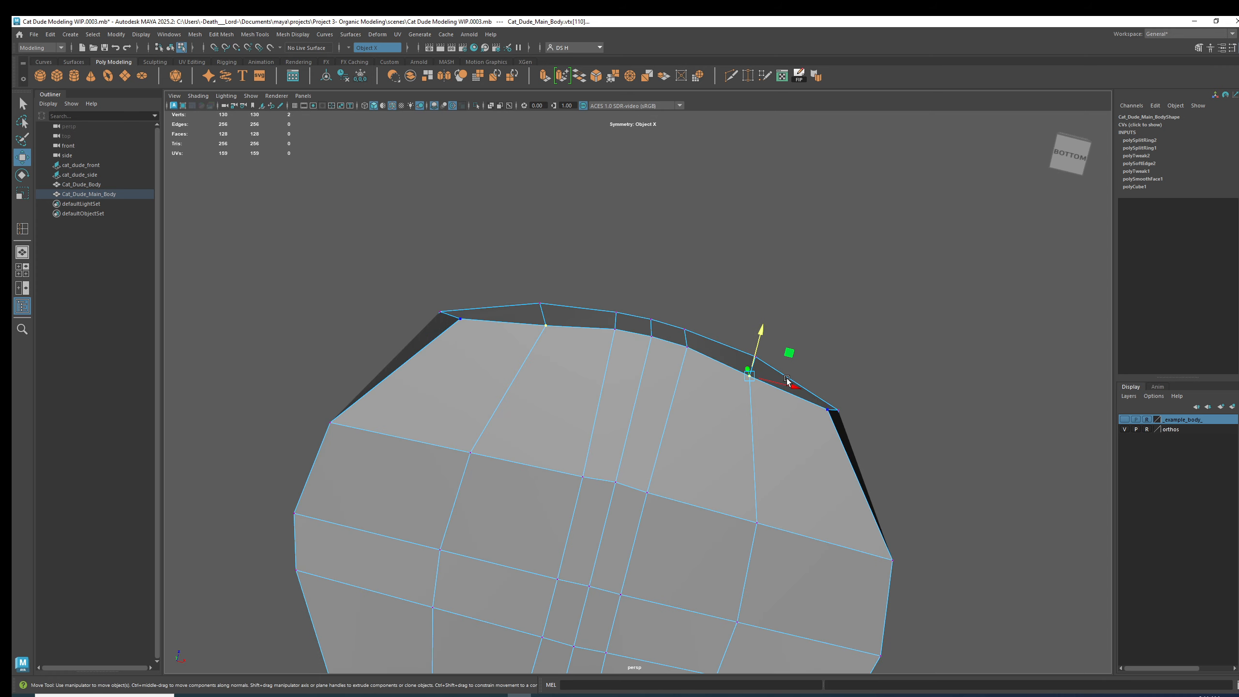
left_click_drag(764, 340, 768, 333)
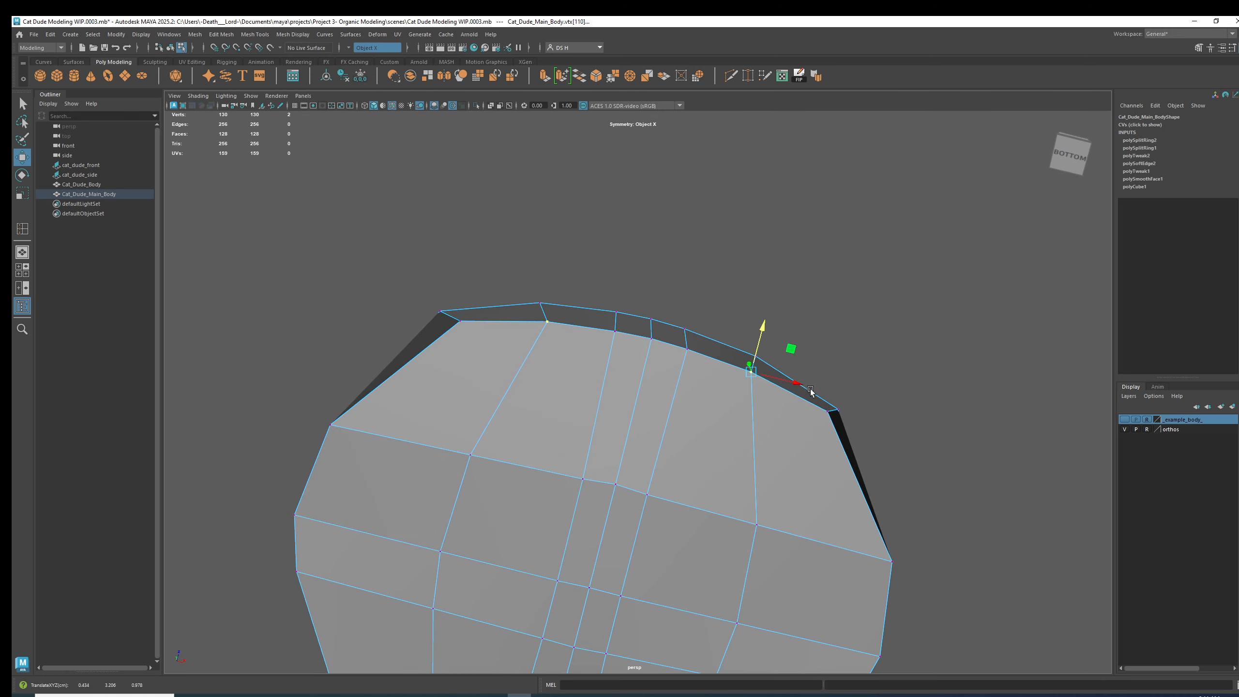
key("3")
left_click_drag(875, 385, 771, 482, "alt")
Step: Adjust the sideways spacing of the symmetric front vertices on successive rows to straighten the vertical loops
key("1")
left_click(746, 414)
left_click_drag(794, 417, 778, 442, "alt")
left_click(745, 362)
left_click_drag(794, 363, 782, 363)
left_click(740, 280)
left_click_drag(783, 282, 783, 280)
Step: Adjust the height of the symmetric vertices flanking the centre line on the chest row and check front and side in smooth preview
left_click_drag(783, 280, 804, 249, "alt")
left_click_drag(762, 160, 698, 170)
left_click(697, 207)
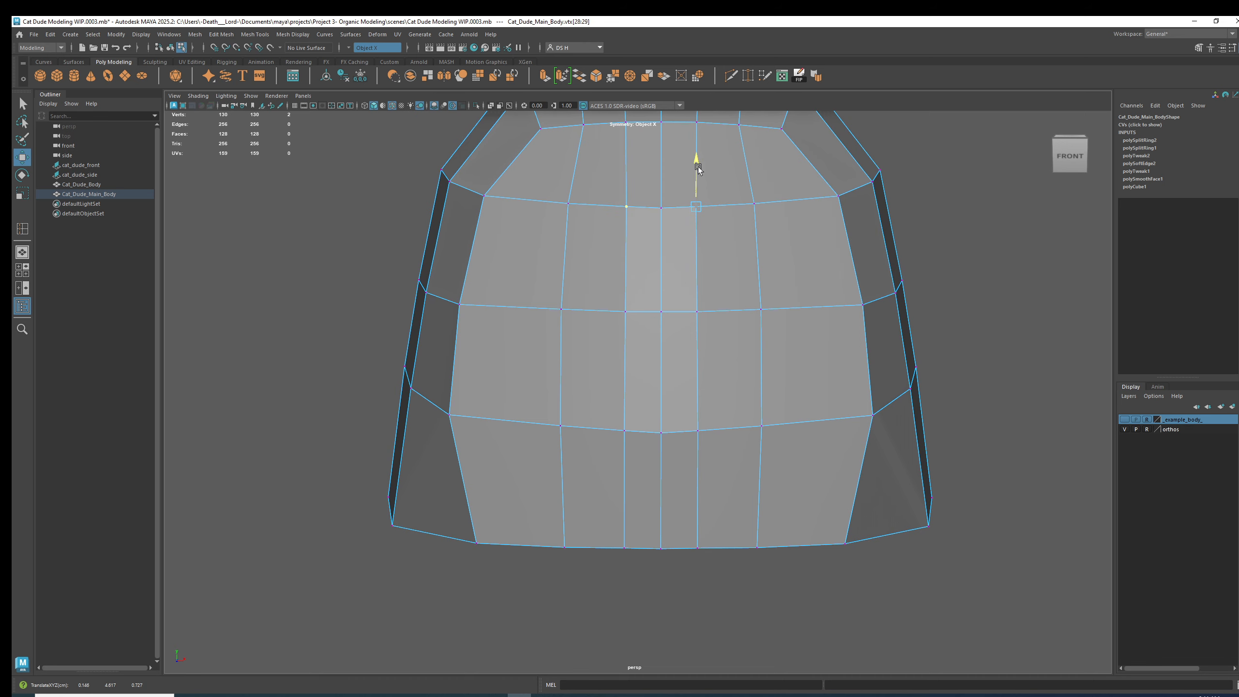
key("3")
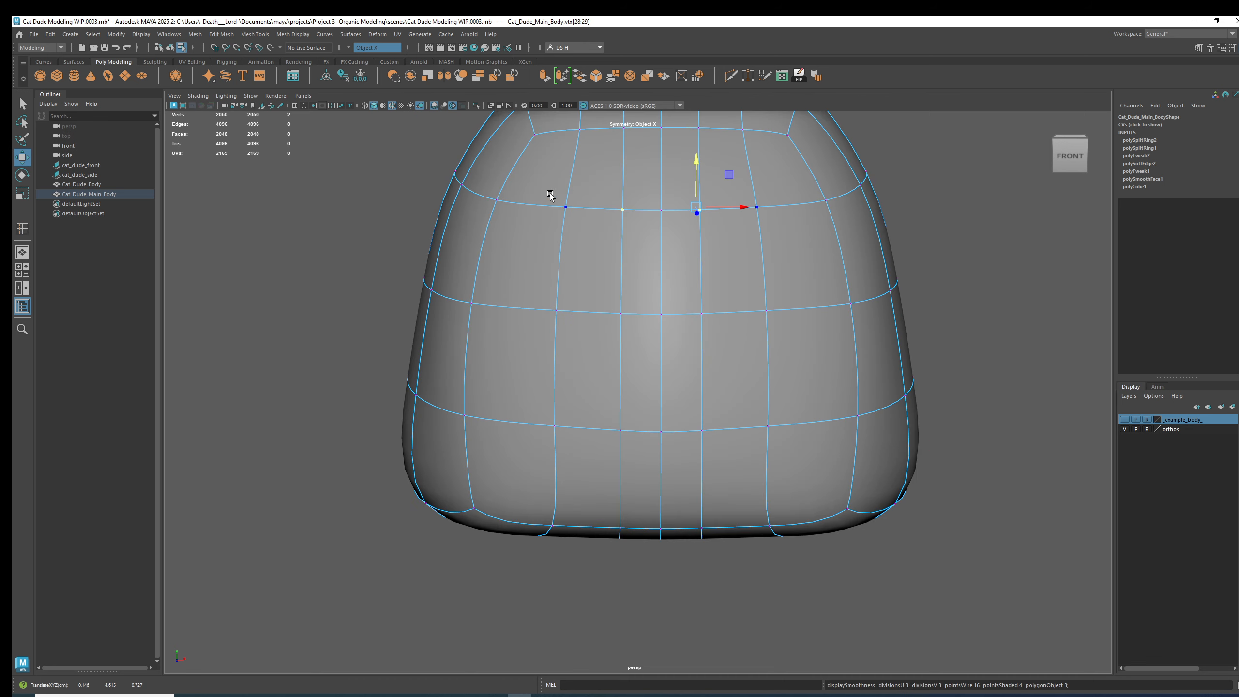
left_click_drag(900, 189, 649, 201, "alt")
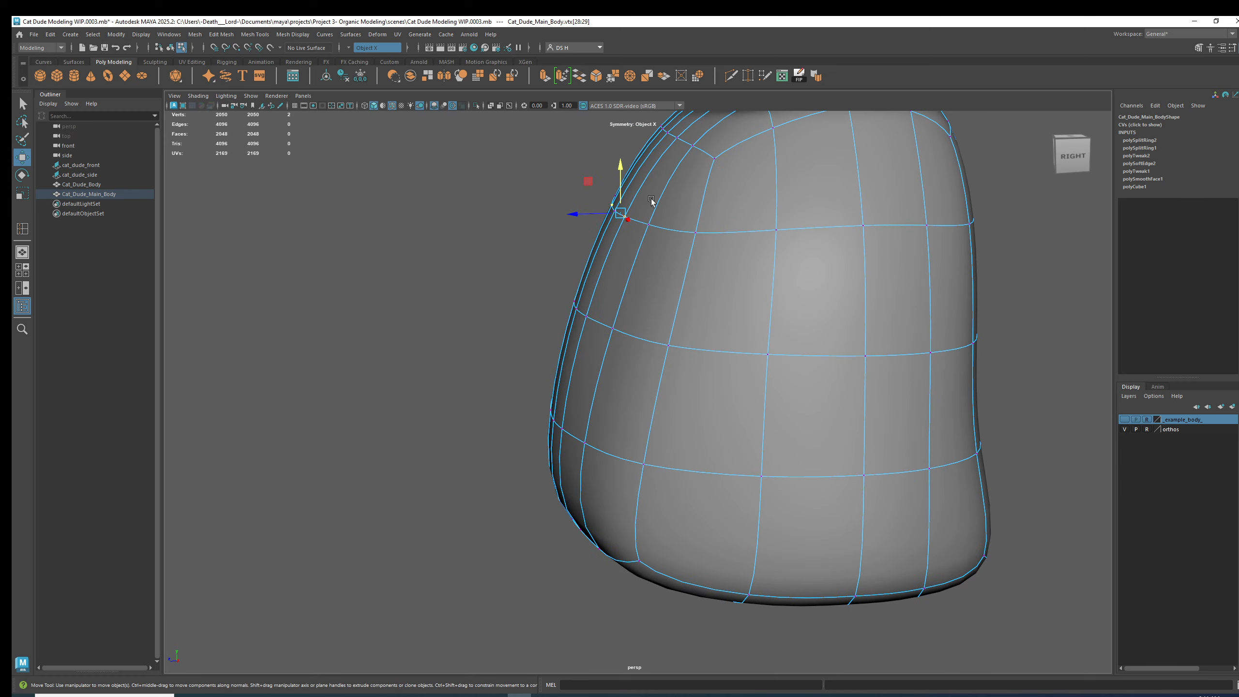
right_click_drag(593, 415, 552, 392, "alt")
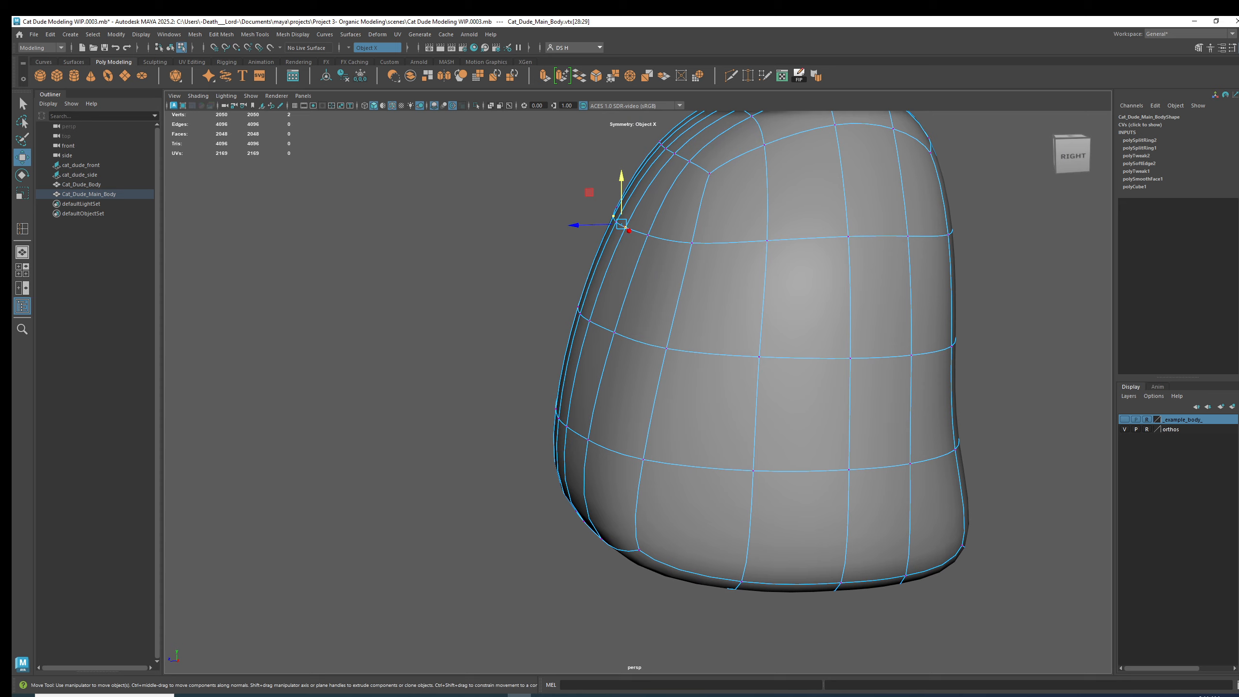
key("alt+Tab")
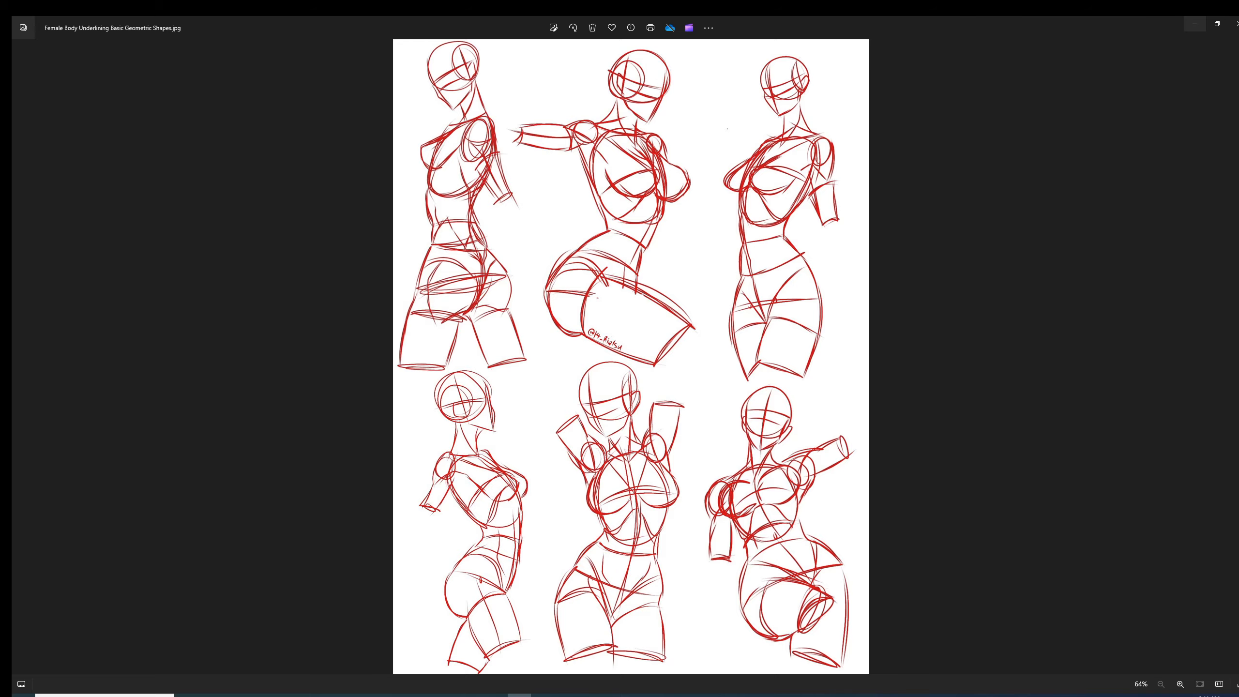
key("alt+Tab")
left_click_drag(1238, 183, 582, 176)
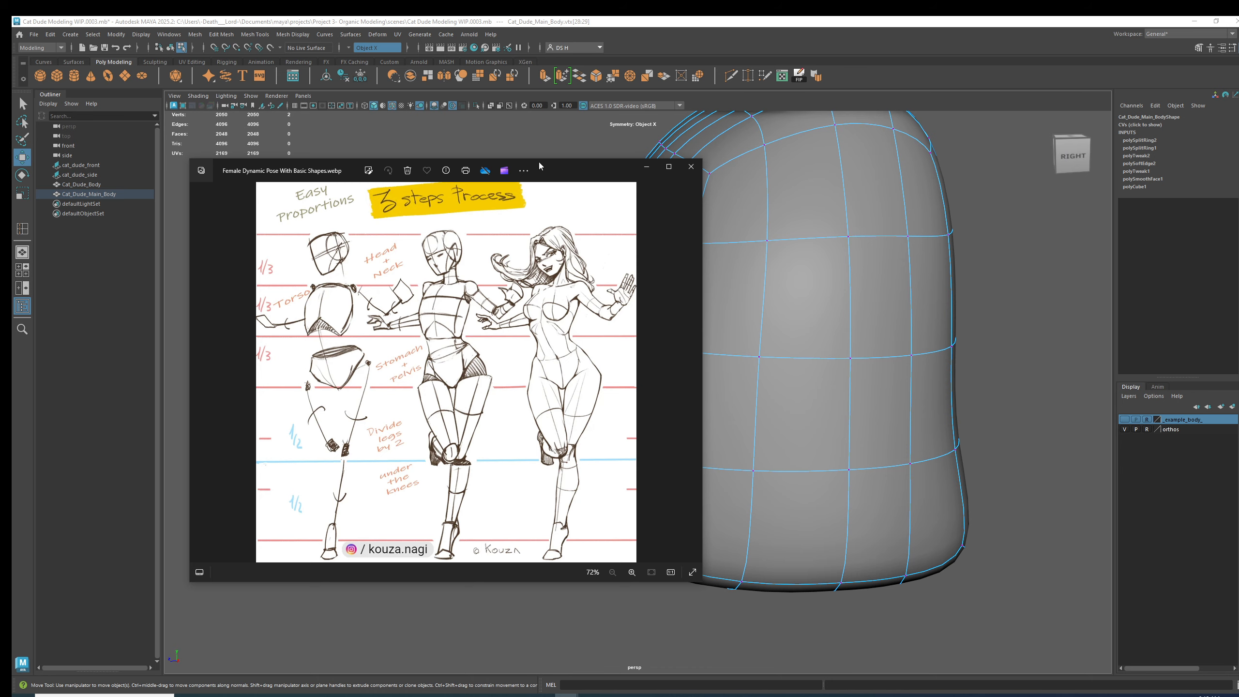
left_click_drag(540, 166, 1238, 273)
Step: Examine the smoothed body from several angles for uneven curvature around the top and back
left_click_drag(699, 315, 720, 321, "alt")
double_click(772, 211)
left_click_drag(772, 214, 805, 343, "alt")
scroll(800, 341, "up", 5)
right_click_drag(628, 394, 530, 386)
left_click(592, 370)
left_click_drag(600, 376, 639, 418, "alt")
scroll(680, 456, "up", 4)
left_click_drag(618, 487, 625, 491)
left_click_drag(727, 515, 747, 434, "alt")
right_click_drag(747, 435, 426, 424, "alt")
left_click_drag(426, 423, 608, 429, "alt")
right_click_drag(608, 429, 768, 330, "alt")
middle_click_drag(769, 330, 705, 323, "alt")
Step: Adjust the depth of the symmetric vertices flanking the centre line on the upper back in smooth preview
left_click_drag(705, 324, 671, 315, "alt")
left_click(767, 365)
left_click_drag(767, 369, 741, 332, "alt")
left_click(749, 304)
left_click_drag(772, 287, 773, 283)
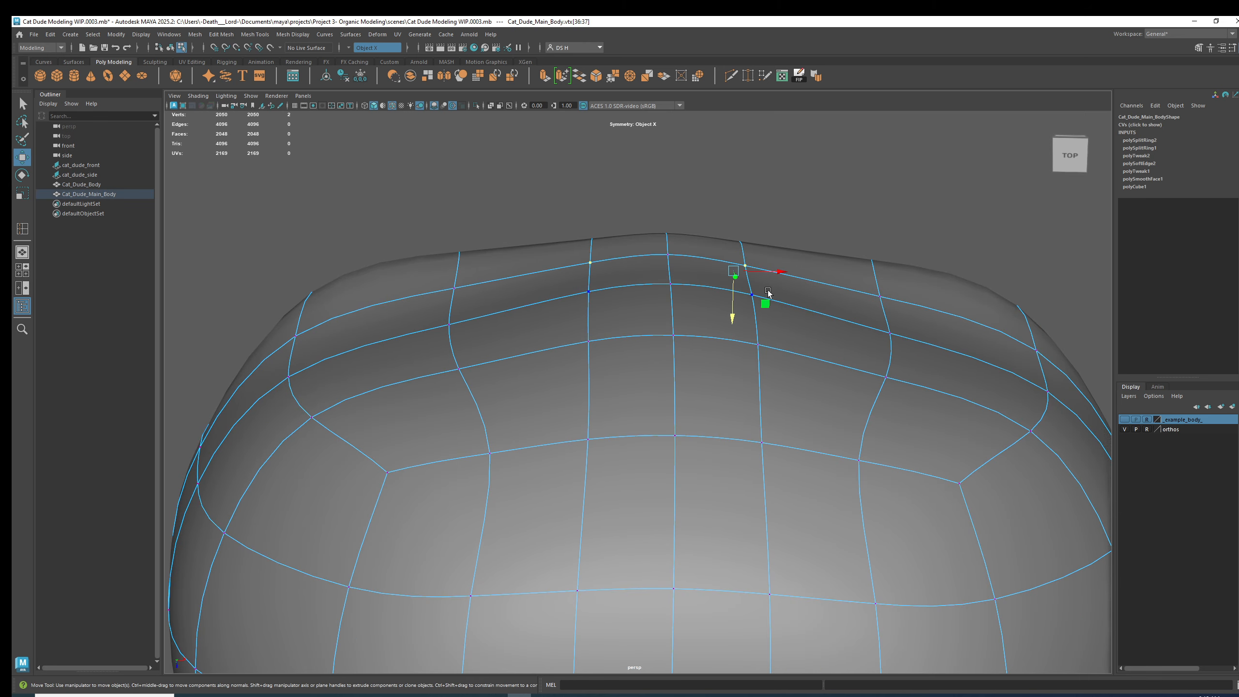
left_click_drag(730, 321, 753, 459)
scroll(750, 311, "down", 3)
scroll(766, 434, "down", 3)
Step: Adjust the new loops' symmetric vertices on the lowest back row above the base, in depth and sideways
left_click(546, 451)
left_click_drag(544, 452, 622, 440, "alt")
middle_click_drag(623, 435, 563, 293, "alt")
scroll(537, 411, "up", 4)
left_click_drag(537, 411, 493, 337, "alt")
middle_click_drag(569, 264, 606, 396, "alt")
scroll(629, 385, "down", 2)
left_click_drag(631, 385, 653, 402, "alt")
key("1")
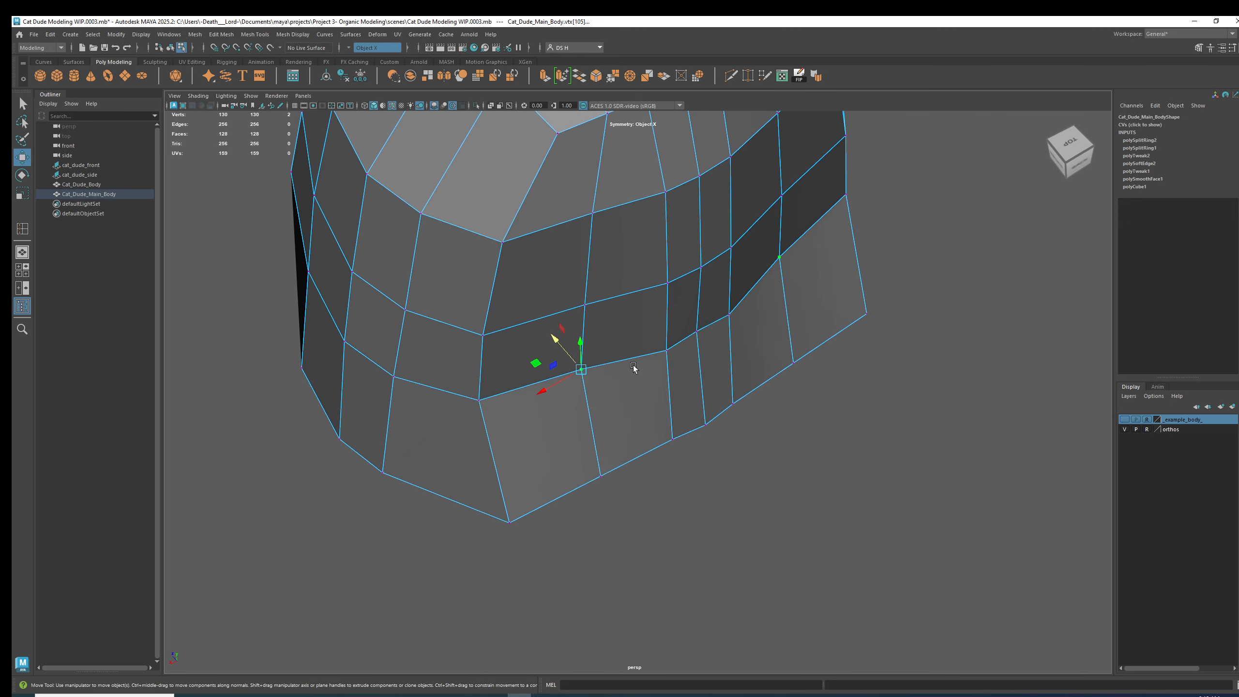
left_click_drag(547, 360, 566, 341)
left_click_drag(604, 386, 456, 350, "alt")
left_click_drag(565, 383, 574, 382)
Step: Move the new loops' symmetric vertices on the middle and upper back rows in depth to round the back
left_click(596, 309)
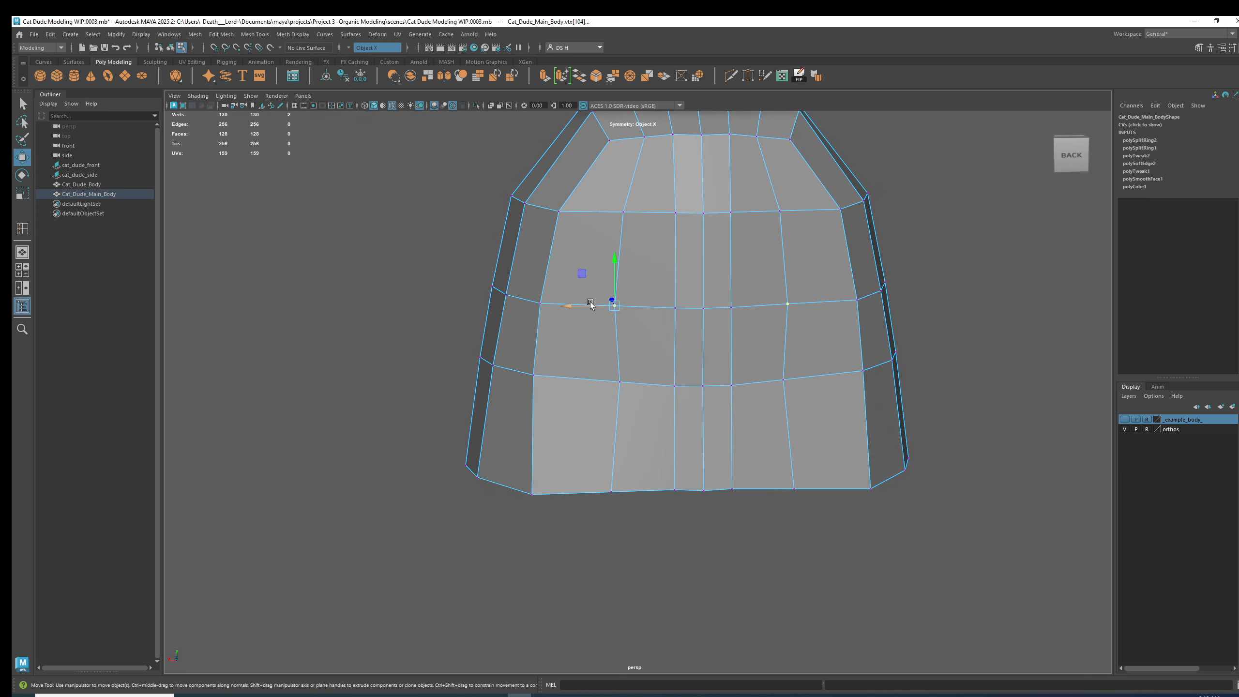
mouse_move(596, 308)
left_mouse_down("alt")
mouse_move(633, 343)
mouse_move(594, 337)
mouse_move(574, 303)
left_mouse_up("alt")
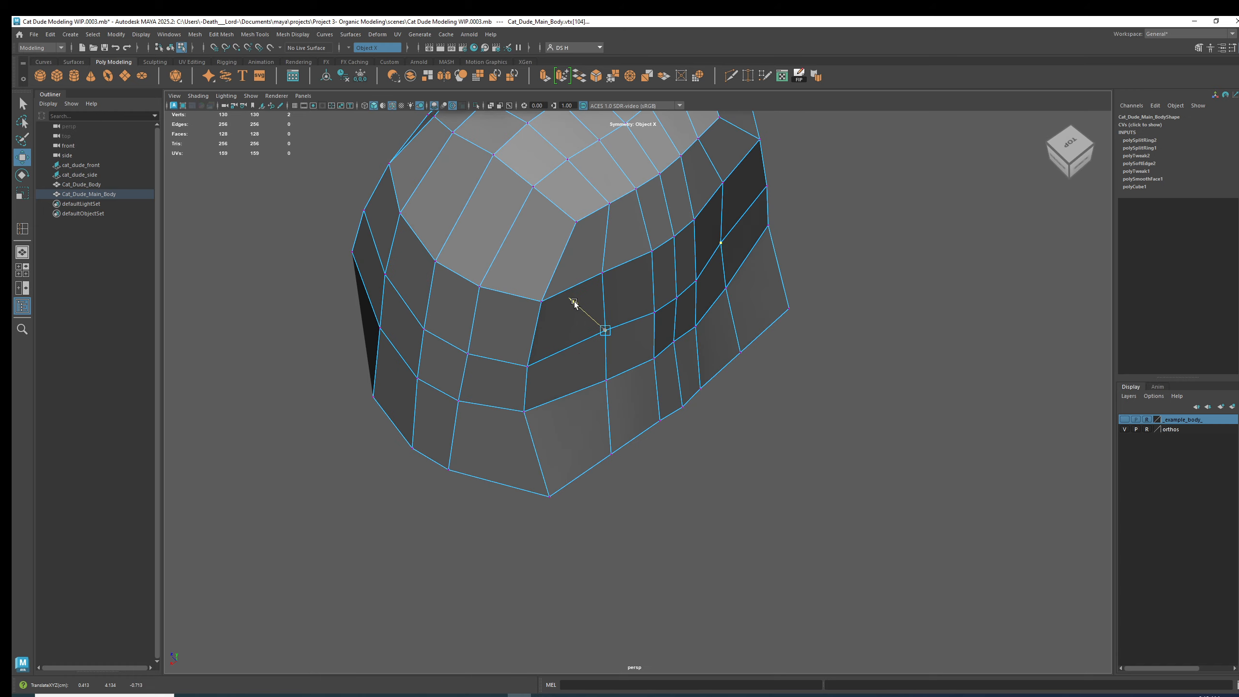
left_click(599, 271)
left_click_drag(573, 248, 558, 324)
Step: Move the centre-line vertex on the lower back row in depth to smooth the back's profile
right_click_drag(558, 324, 867, 471, "alt")
left_click(755, 441)
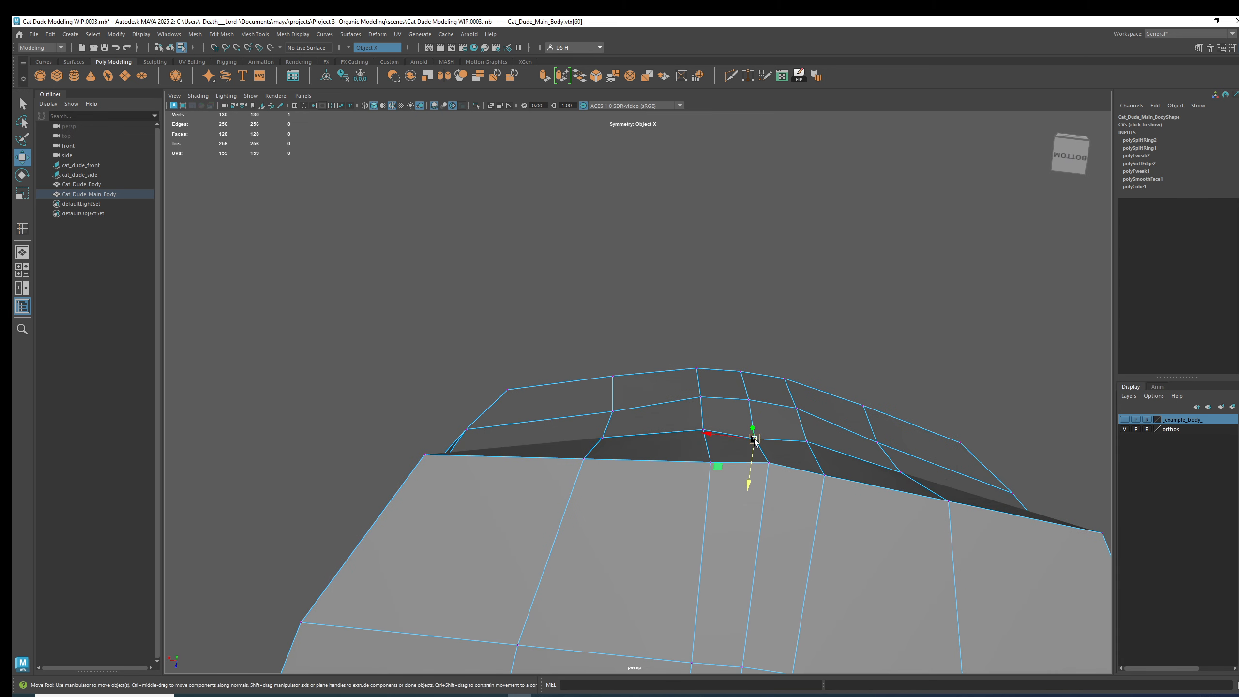
left_click_drag(745, 480, 742, 476)
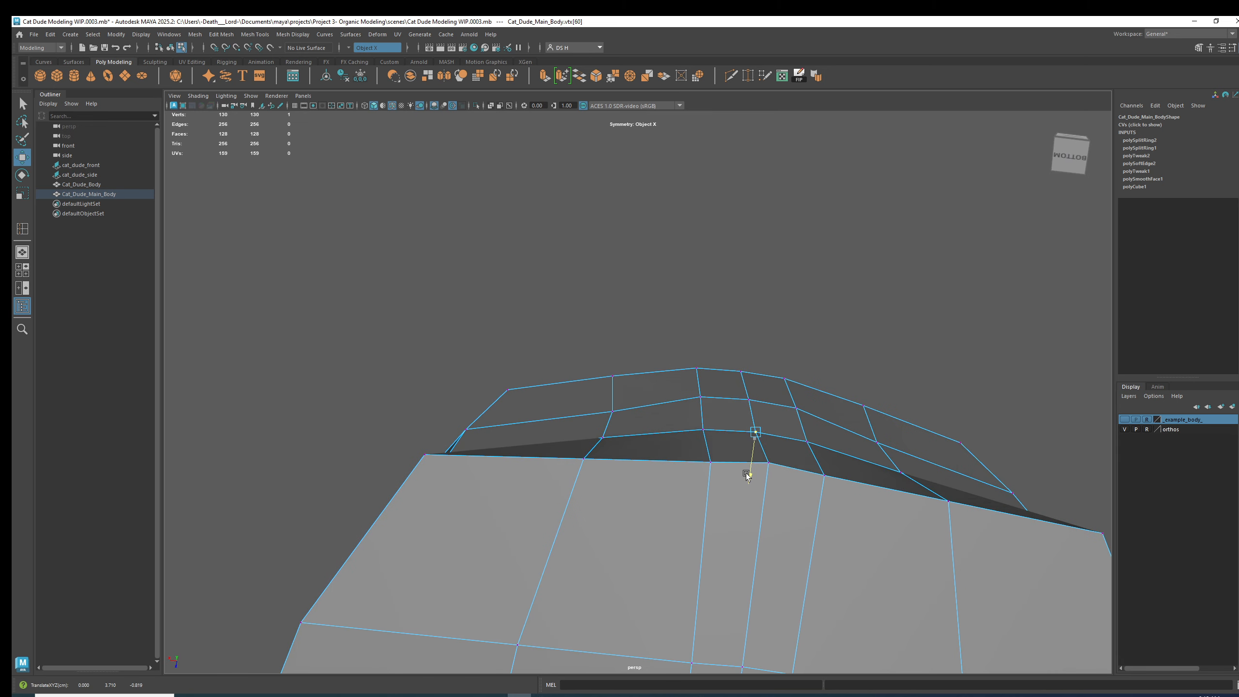
Step: Examine the smoothed body from the back, side and below, with the wireframe overlay both shown and hidden
key("3")
left_click_drag(735, 432, 812, 490, "alt")
right_click_drag(801, 486, 635, 463, "alt")
right_click_drag(713, 406, 833, 317)
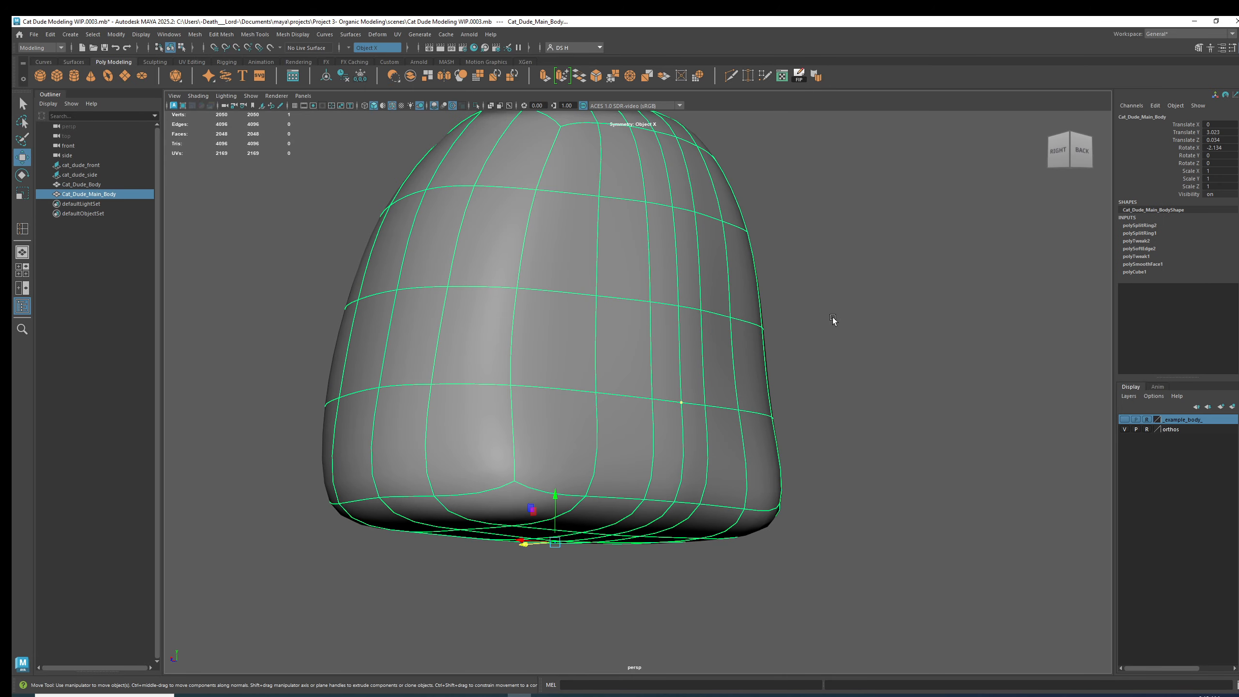
left_click_drag(832, 316, 772, 353, "alt")
left_click(1013, 438)
right_click_drag(1010, 438, 766, 437, "alt")
mouse_move(754, 440)
left_mouse_down("alt")
mouse_move(796, 469)
mouse_move(833, 459)
left_mouse_up("alt")
key("alt+5")
right_click_drag(762, 386, 810, 408, "alt")
middle_click_drag(632, 377, 656, 460, "alt")
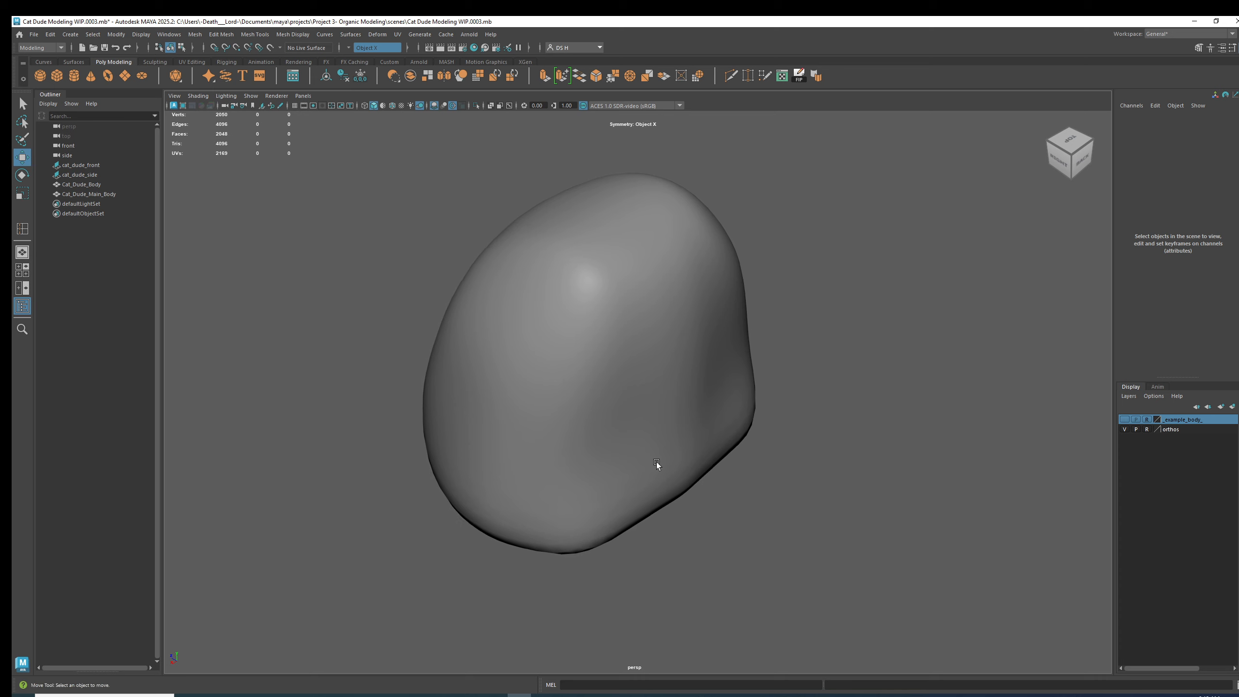
key("alt+5")
key("alt+5")
key("alt+5")
key("alt+5")
key("alt+5")
key("alt+5")
key("alt+5")
left_click_drag(876, 517, 778, 492, "alt")
key("alt+5")
key("alt+5")
left_click_drag(691, 493, 637, 408, "alt")
Step: Move the symmetric outer-column vertical edges between the two lower back rows in depth and check the smooth preview
left_click(654, 419)
key("1")
key("F10")
left_click(592, 381)
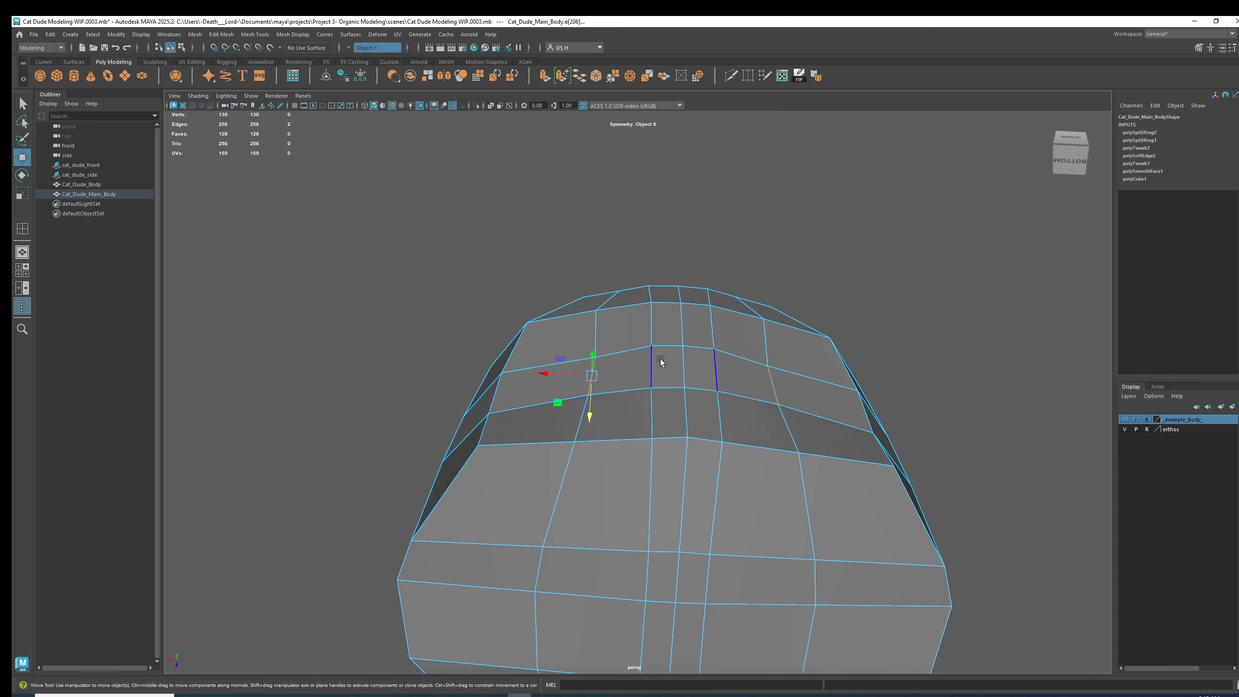
left_click_drag(591, 424, 591, 411, "alt")
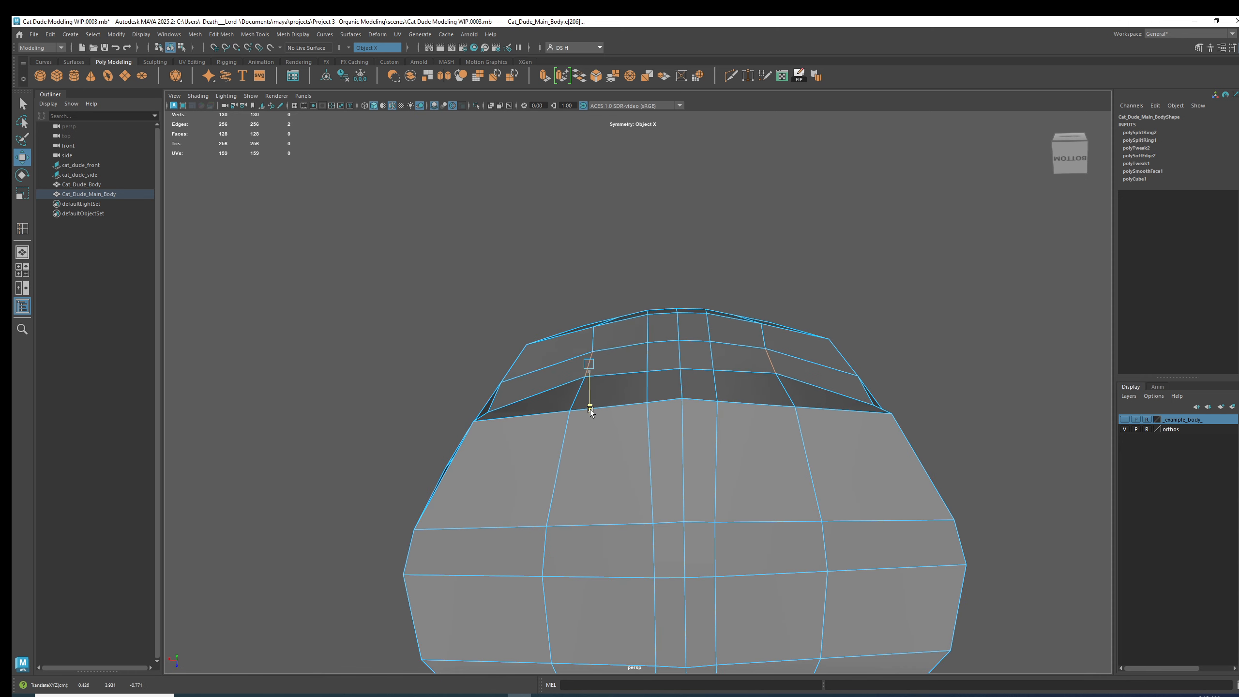
key("3")
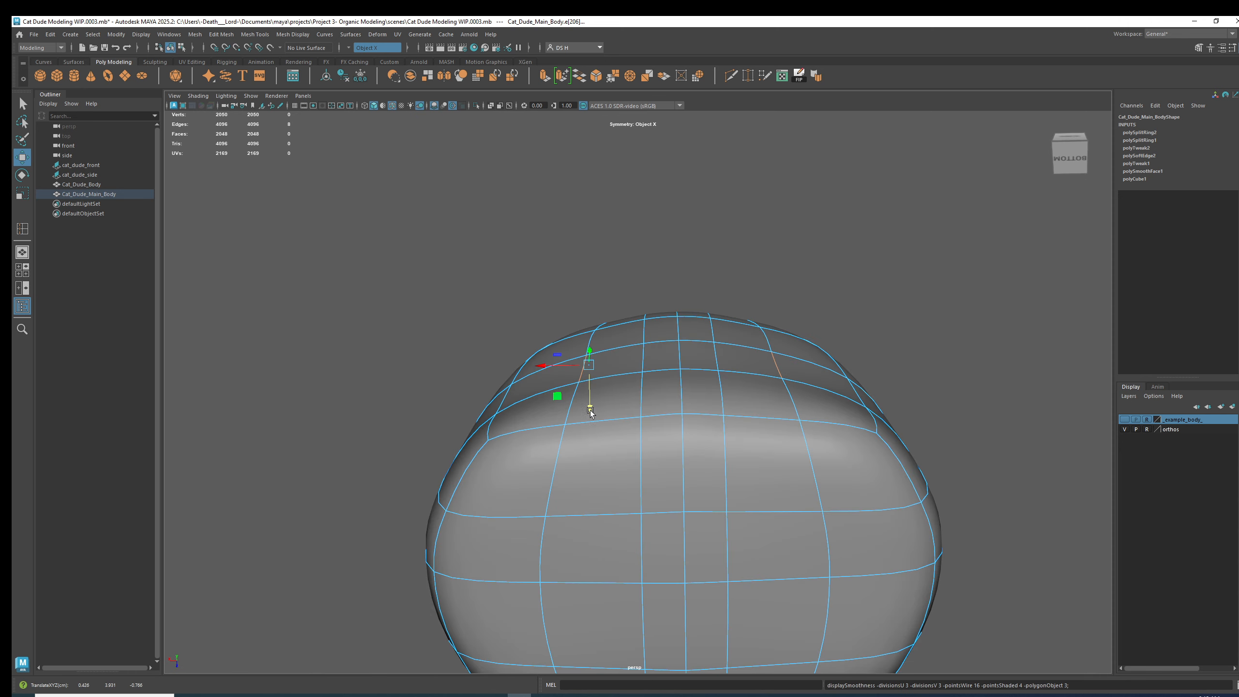
key("1")
Step: Move the symmetric outer-column vertices on the upper back row sideways and in depth, checking them in smooth preview
left_click_drag(681, 334, 640, 425, "alt")
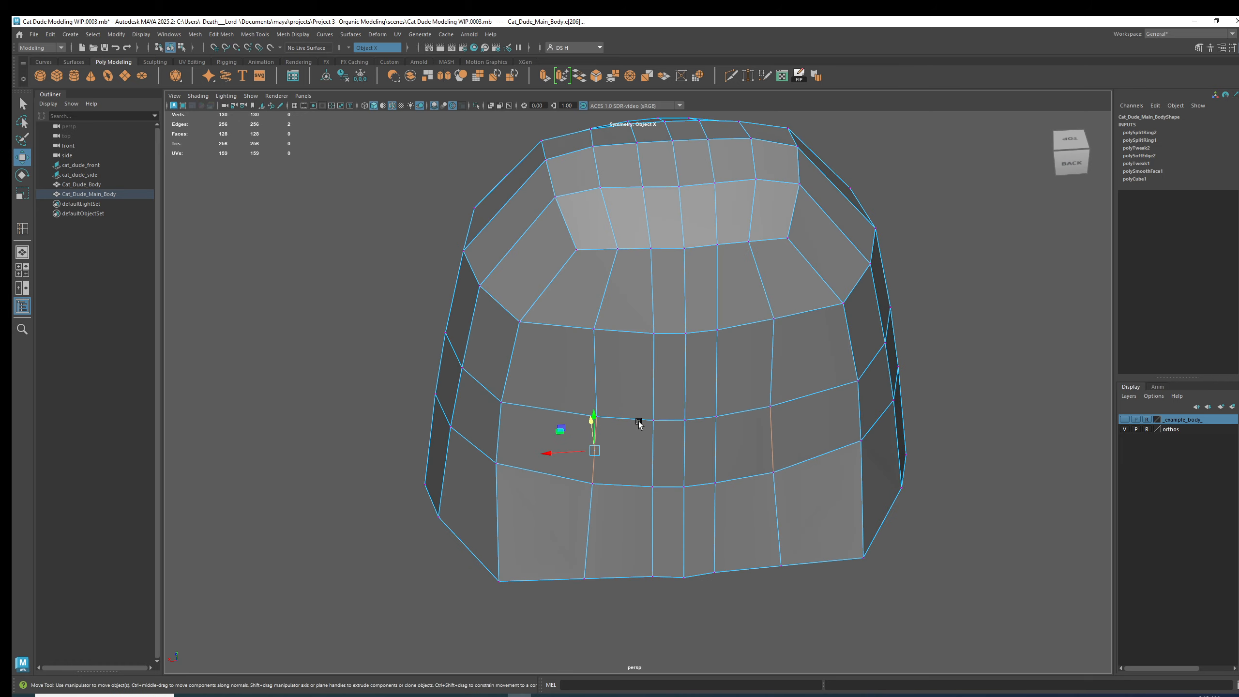
left_click_drag(549, 333, 558, 334)
left_click_drag(604, 315, 599, 344, "alt")
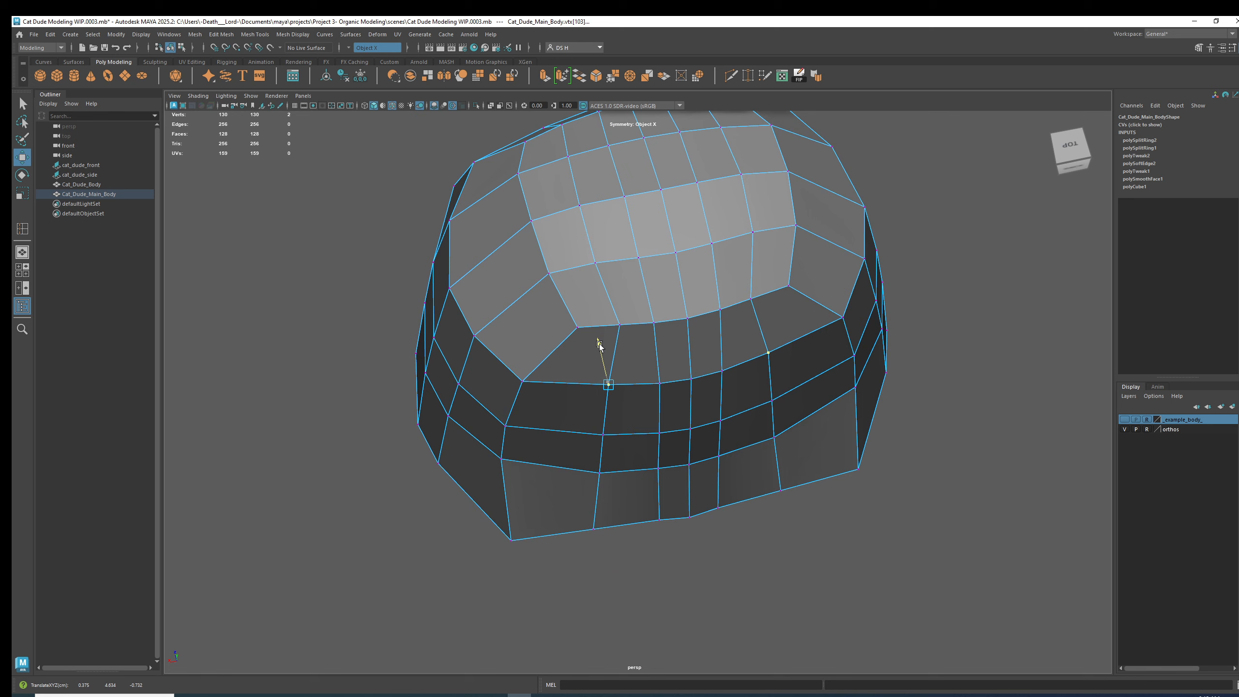
key("3")
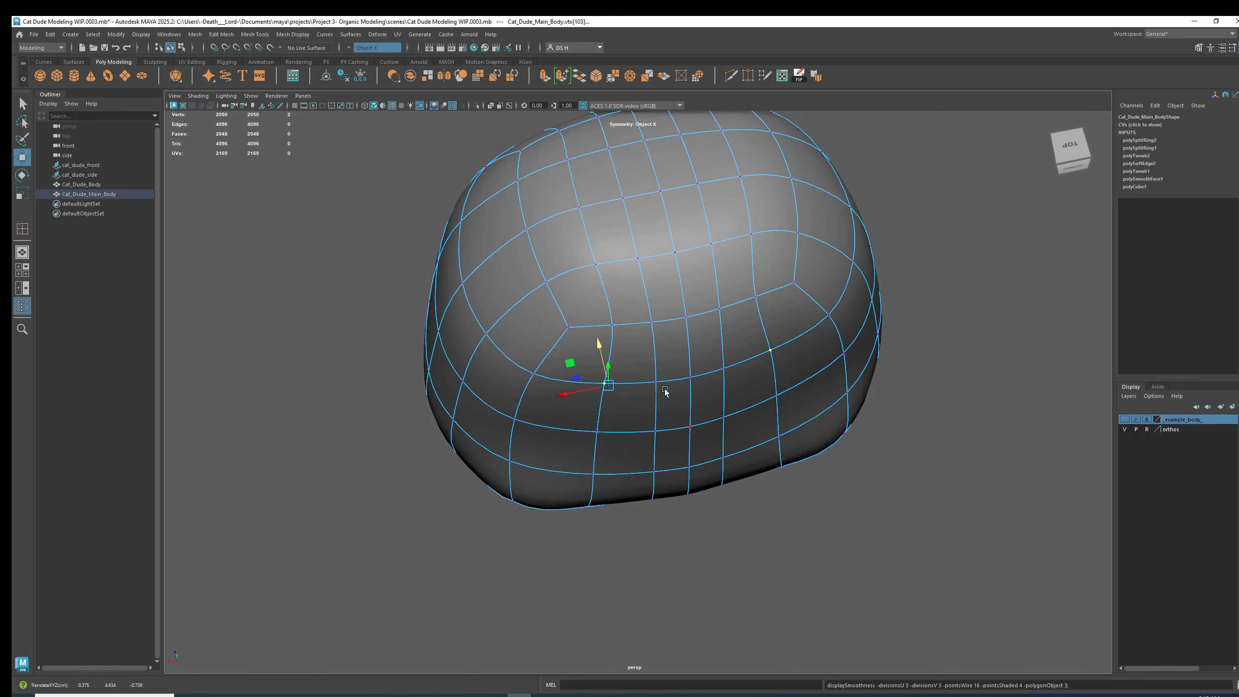
Step: Examine the smoothed body's back, side and front curvature, comparing it with the unsmoothed cage
left_click_drag(664, 389, 647, 331, "alt")
left_click(663, 291)
left_click_drag(663, 291, 712, 284, "alt")
left_click_drag(610, 311, 493, 275, "alt")
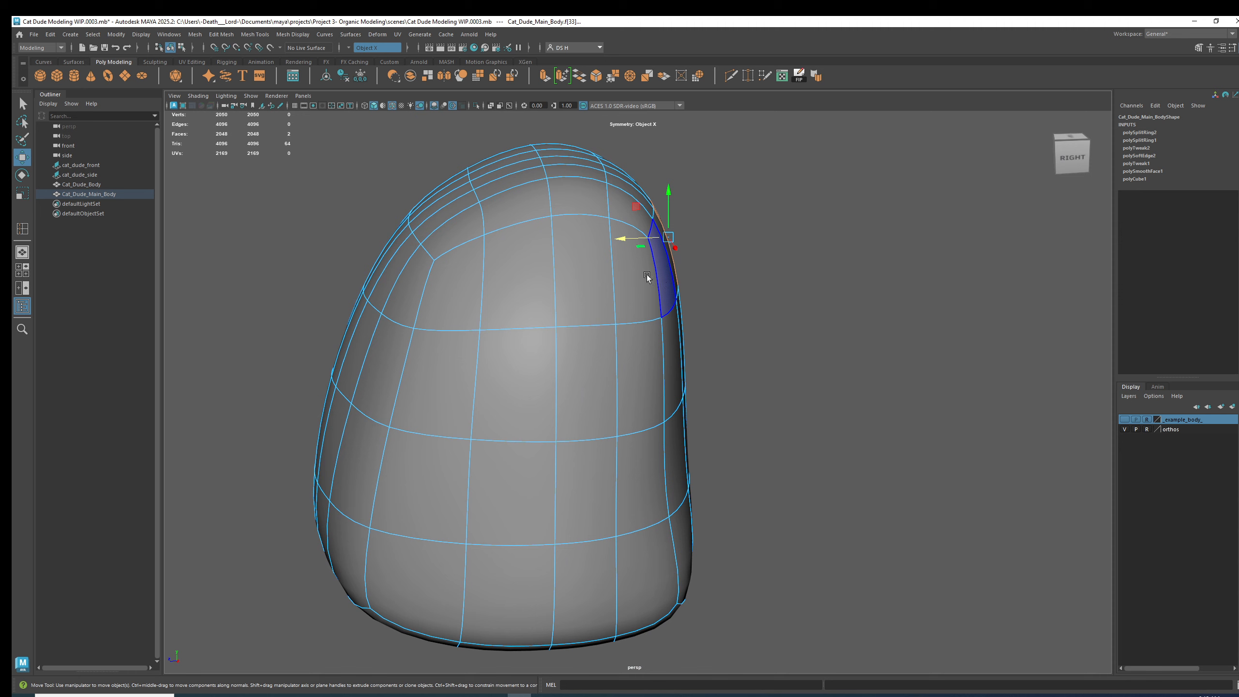
left_click_drag(620, 267, 674, 279, "alt")
key("1")
key("3")
left_click(883, 270)
left_click_drag(883, 270, 739, 338, "alt")
left_click_drag(486, 311, 744, 367, "alt")
Step: Examine the front's curvature from below and above using edge selections on its outer columns, comparing cage and smooth preview
key("1")
right_click_drag(762, 365, 727, 371)
right_click_drag(764, 398, 756, 314)
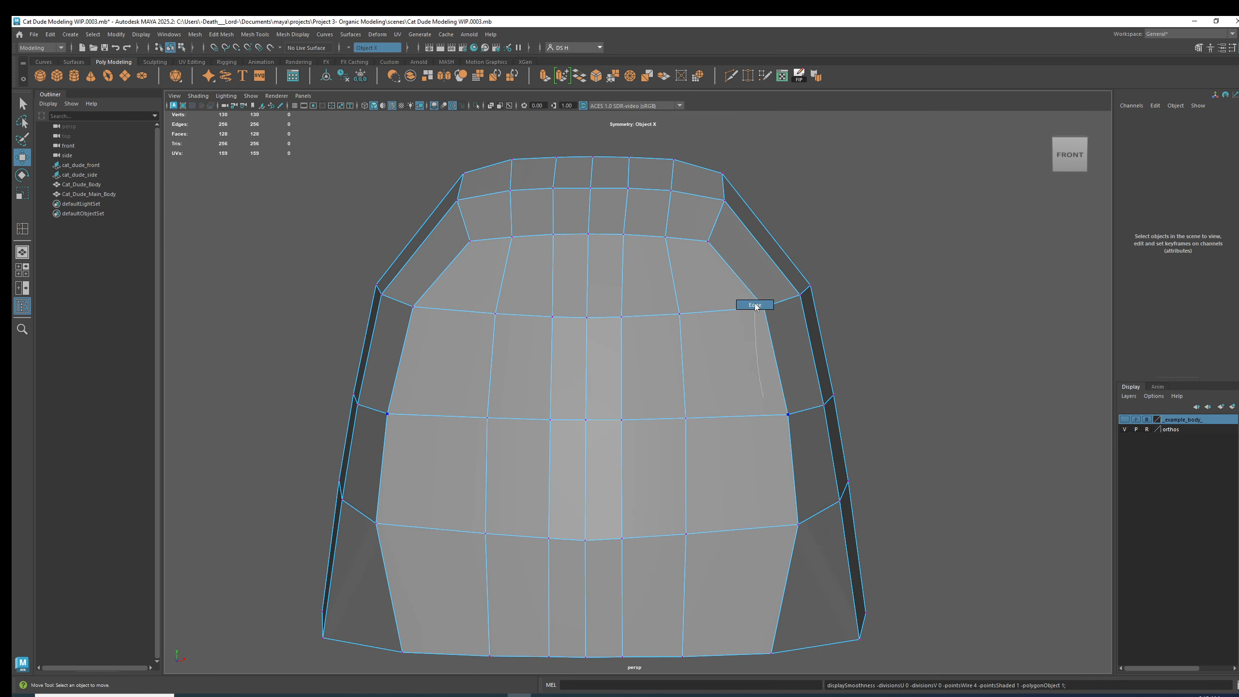
left_click(776, 336)
left_click(804, 453, "shift")
left_click_drag(804, 453, 699, 327, "alt")
key("3")
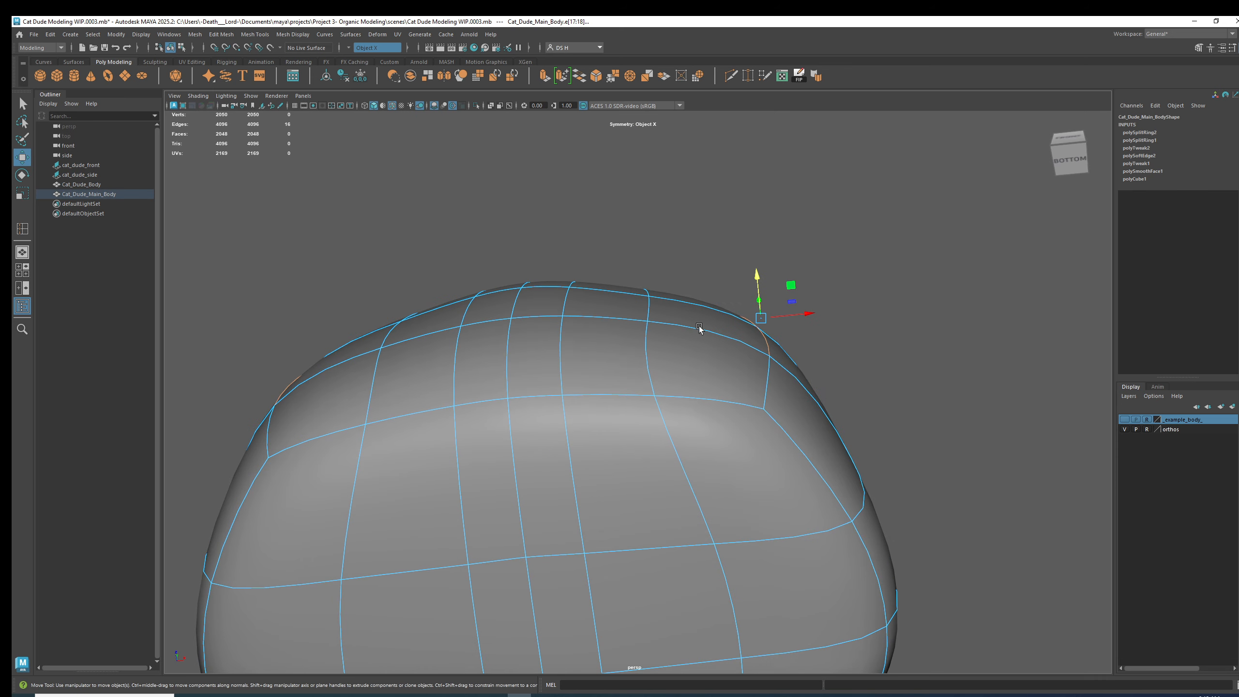
key("1")
left_click(651, 290)
left_click_drag(652, 291, 674, 326, "alt")
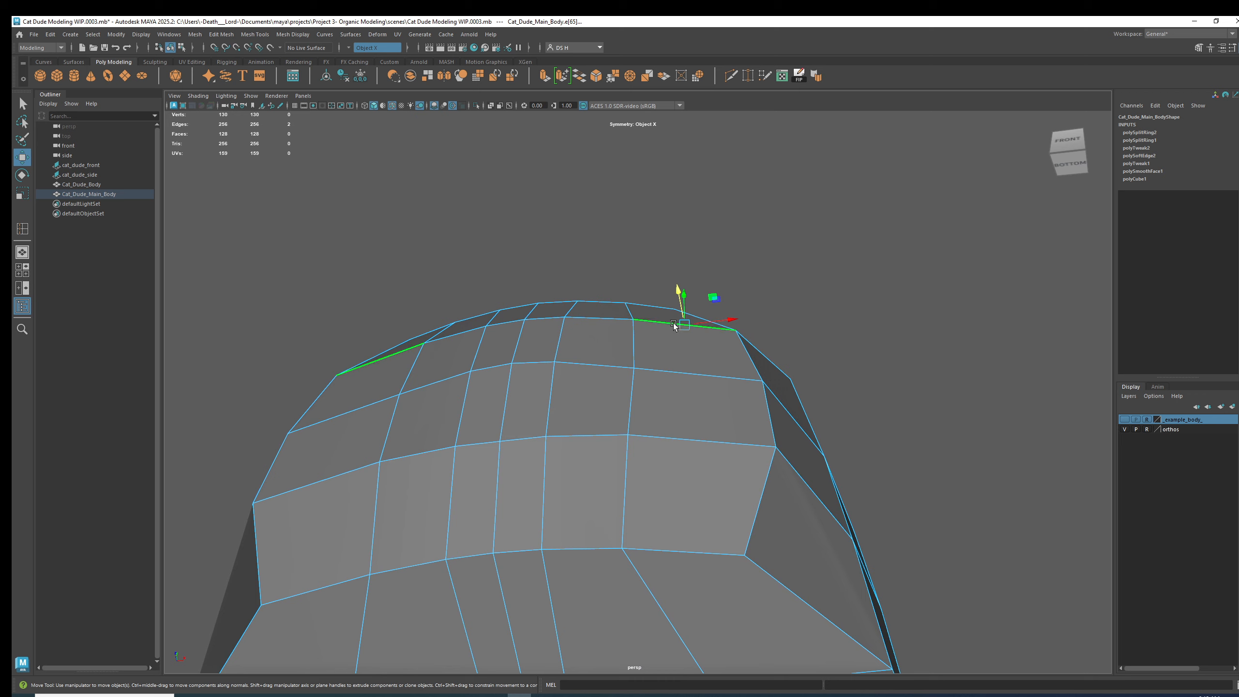
left_click(634, 393)
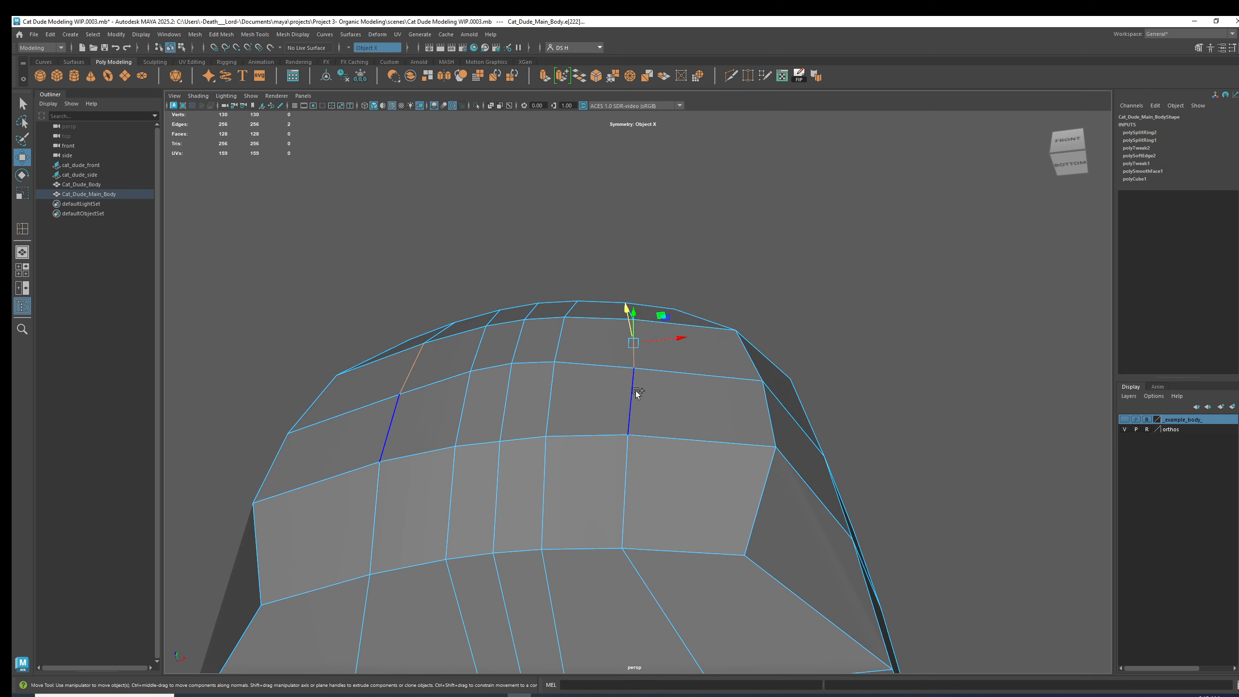
left_click(765, 407, "shift")
key("3")
left_click_drag(810, 415, 756, 352, "alt")
left_click_drag(721, 283, 654, 388, "alt")
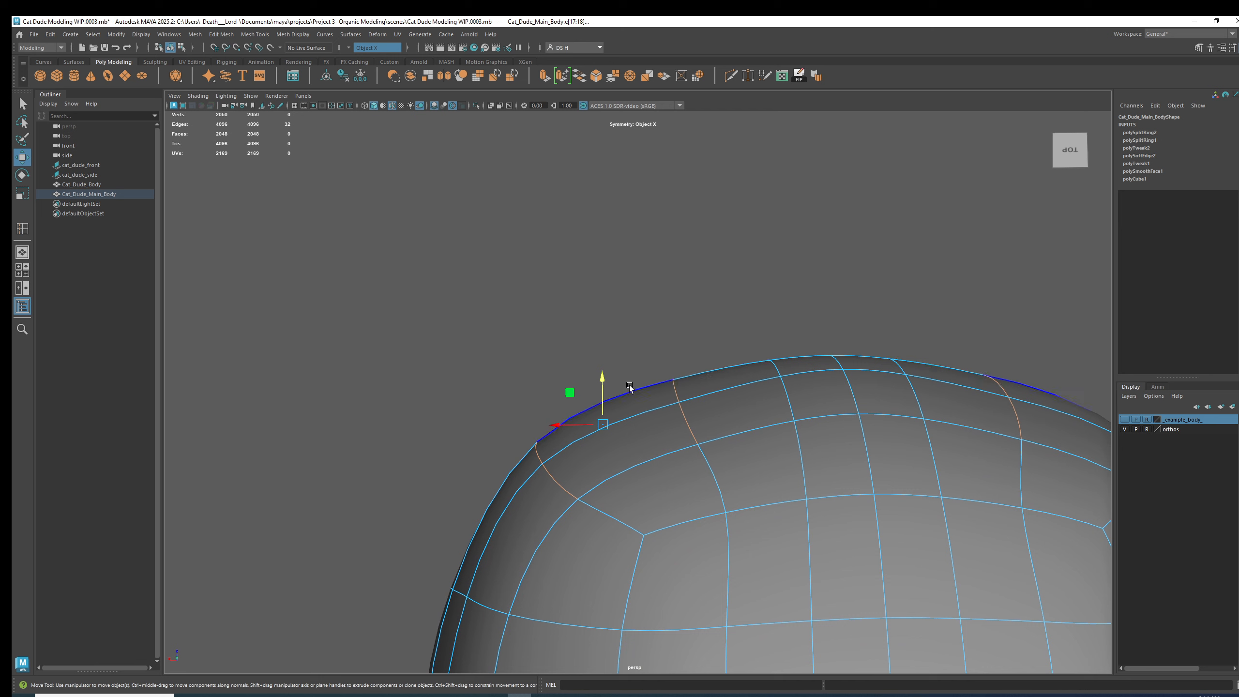
left_click_drag(539, 408, 761, 369, "alt")
key("1")
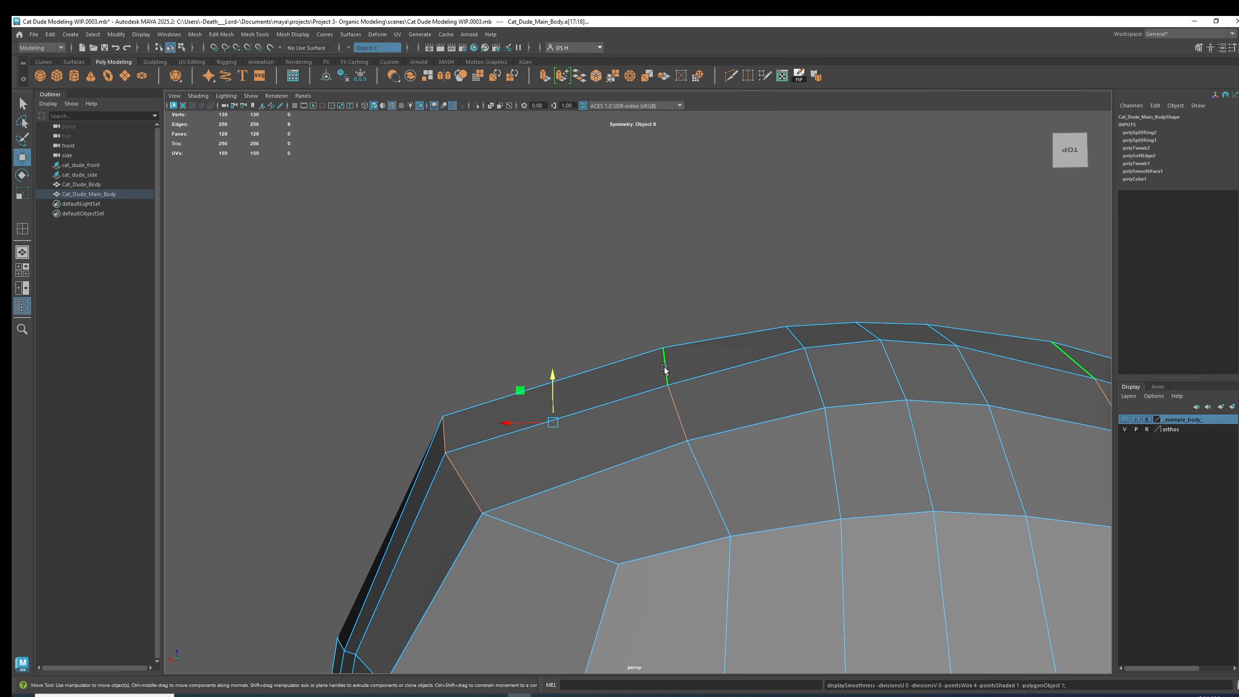
Step: Move the symmetric outer-column vertices on the middle front row forward to round the front
left_click(668, 387)
left_click_drag(668, 339, 667, 324)
key("3")
key("1")
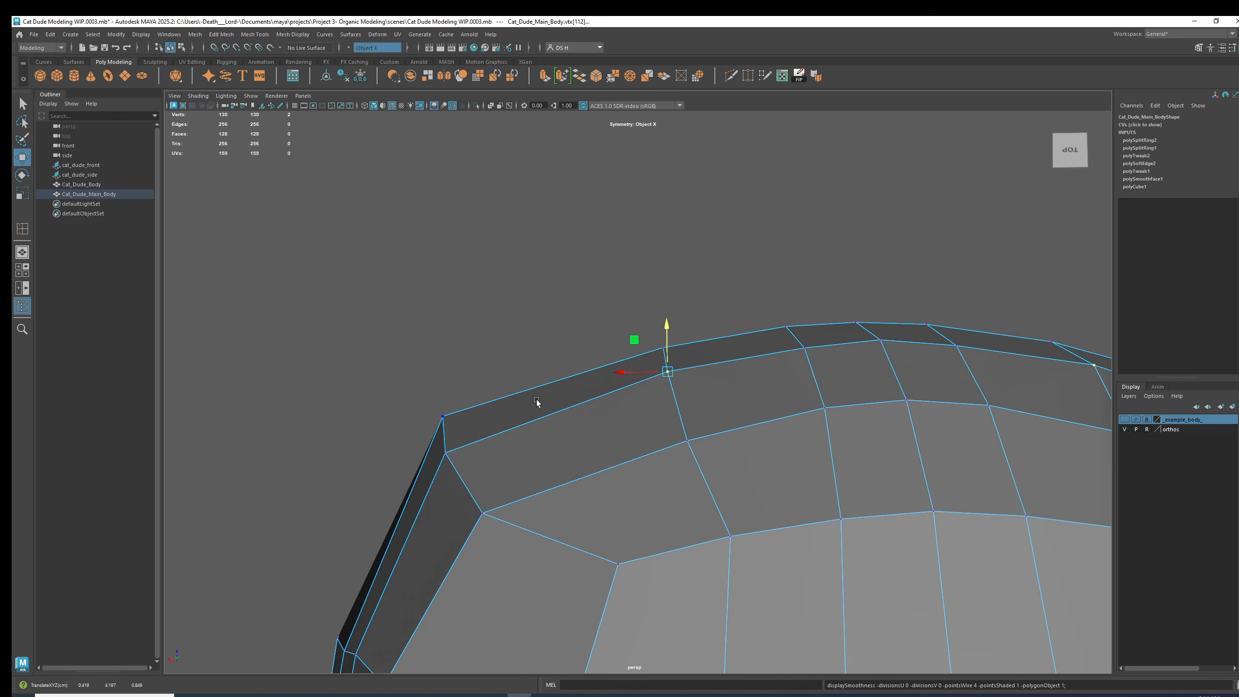
key("3")
Step: Adjust the depth of the vertices flanking the centre line on that row and the outer-column pair one row higher
left_click(782, 362)
left_click(796, 355)
key("1")
key("3")
left_click_drag(802, 317, 802, 305)
left_click(667, 447)
key("1")
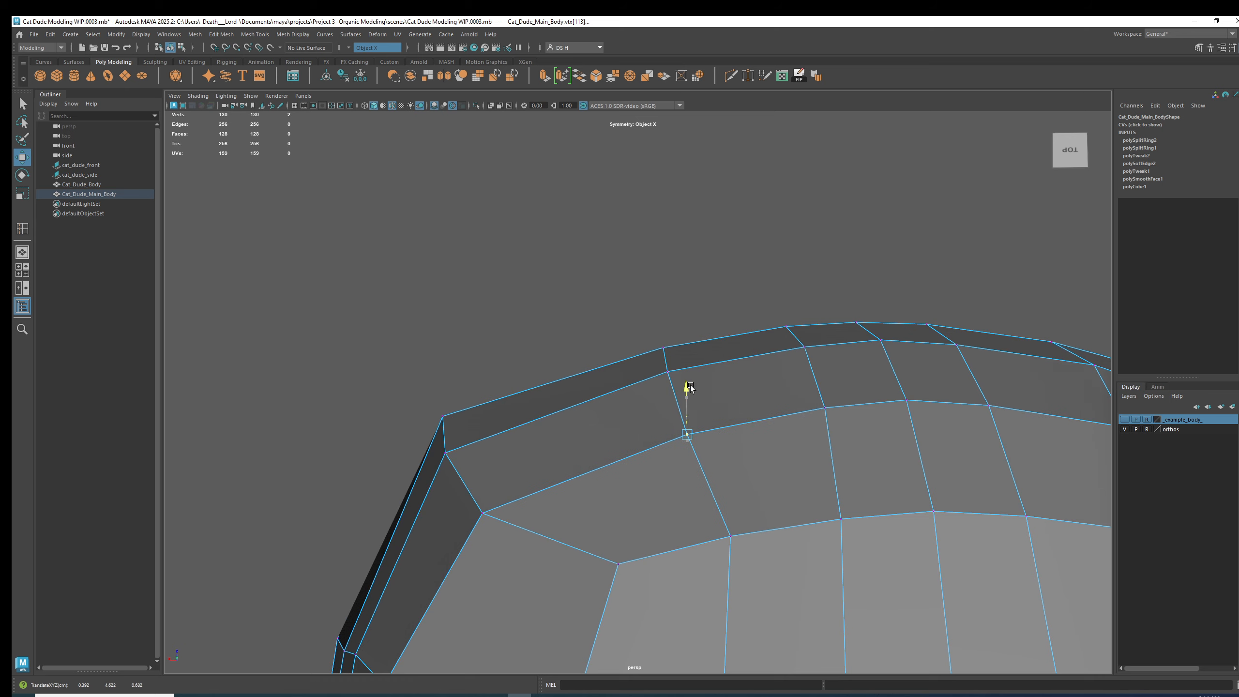
key("3")
Step: Move the symmetric outer-column vertices on the two upper front rows sideways to even out the column spacing
left_click_drag(905, 410, 747, 415, "alt")
key("1")
right_click_drag(748, 414, 540, 408, "alt")
middle_click_drag(639, 386, 743, 355, "alt")
left_click_drag(743, 355, 726, 329, "alt")
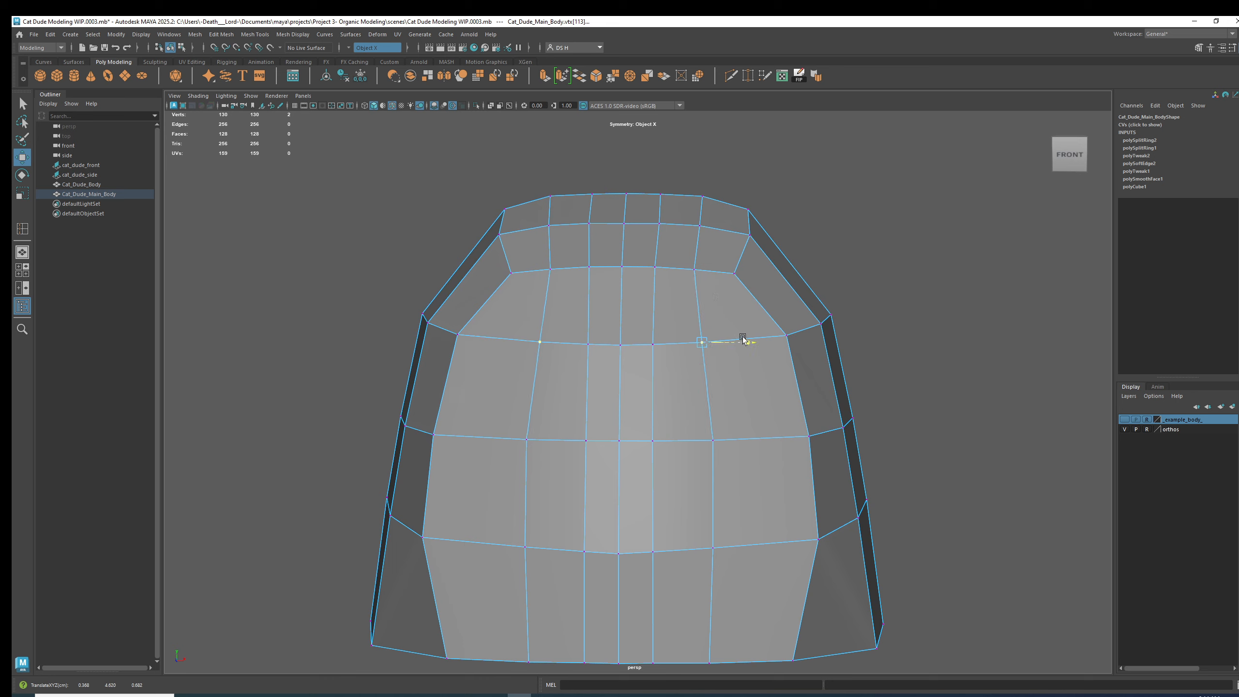
left_click(660, 266)
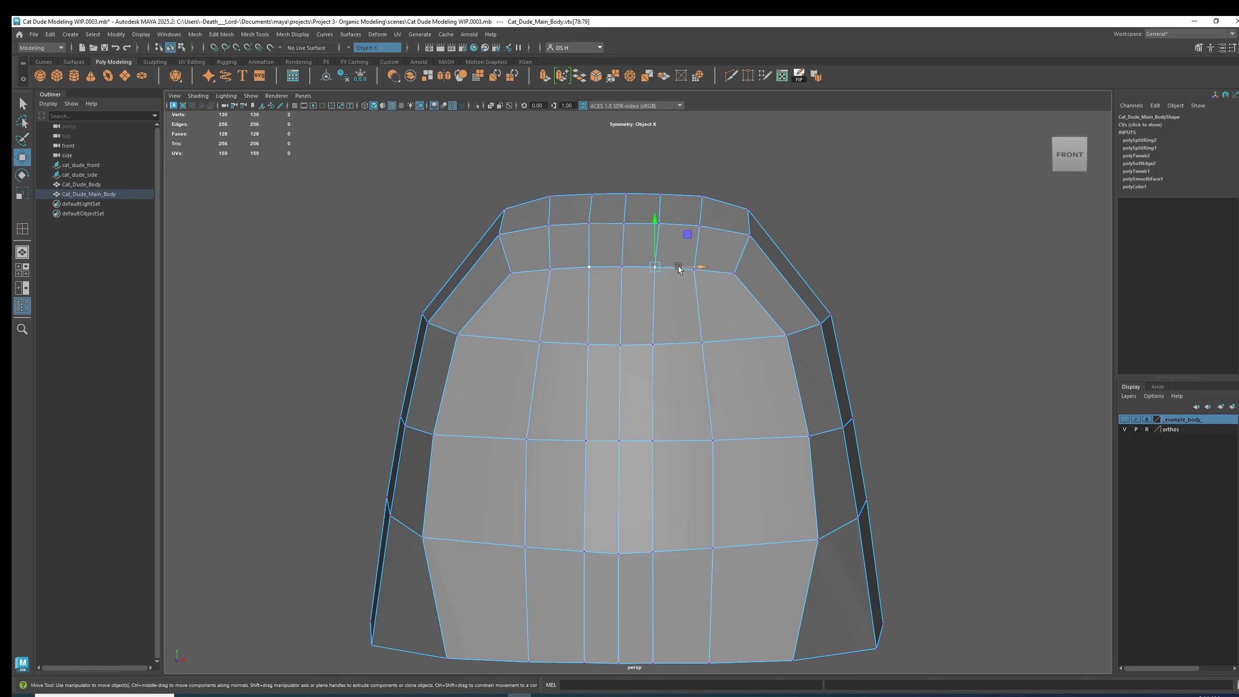
left_click(694, 270)
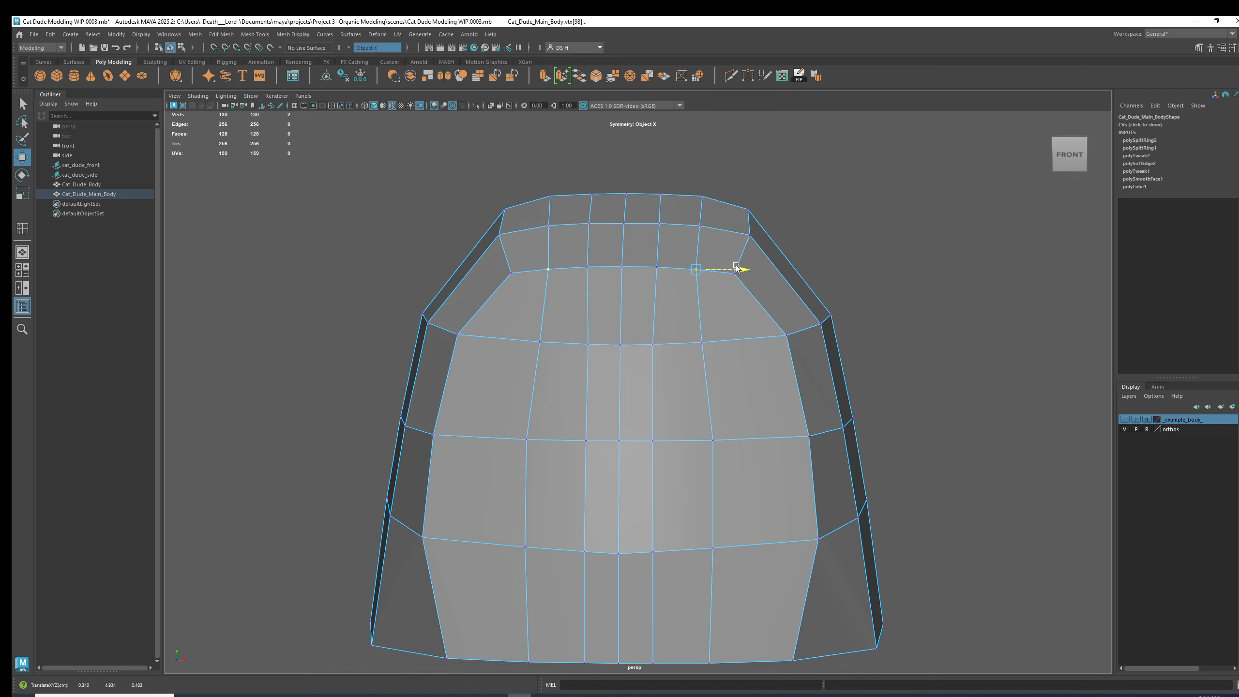
key("3")
key("1")
Step: Examine the face columns along the front's centre line using test face selections in cage and smooth preview
left_click_drag(753, 429, 700, 336, "alt")
right_click_drag(649, 232, 651, 267)
left_click(651, 229)
left_click(634, 390, "shift")
left_click(632, 259, "shift")
key("3")
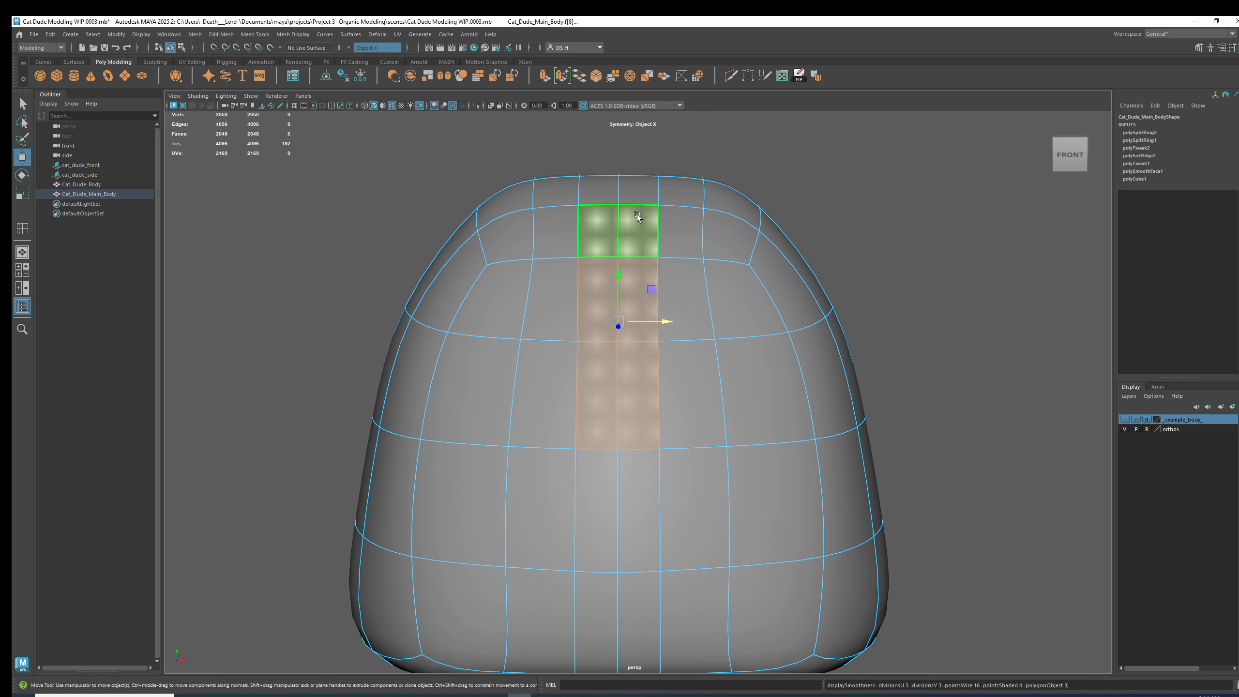
left_click(1009, 330)
key("1")
left_click(706, 394)
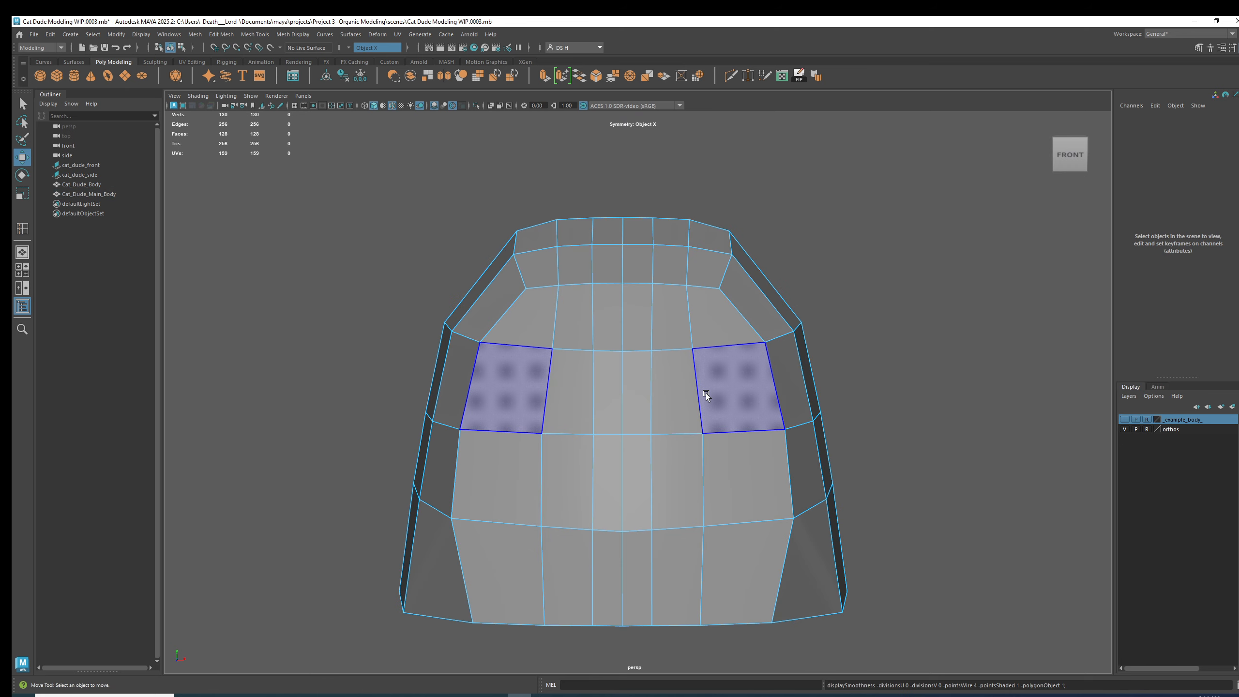
left_click_drag(741, 401, 745, 440, "alt")
Step: Adjust the height of the centre-flanking and outer-column vertex pairs on the lowest front row above the base
right_click_drag(744, 440, 675, 453)
scroll(677, 517, "up", 3)
left_click(662, 494)
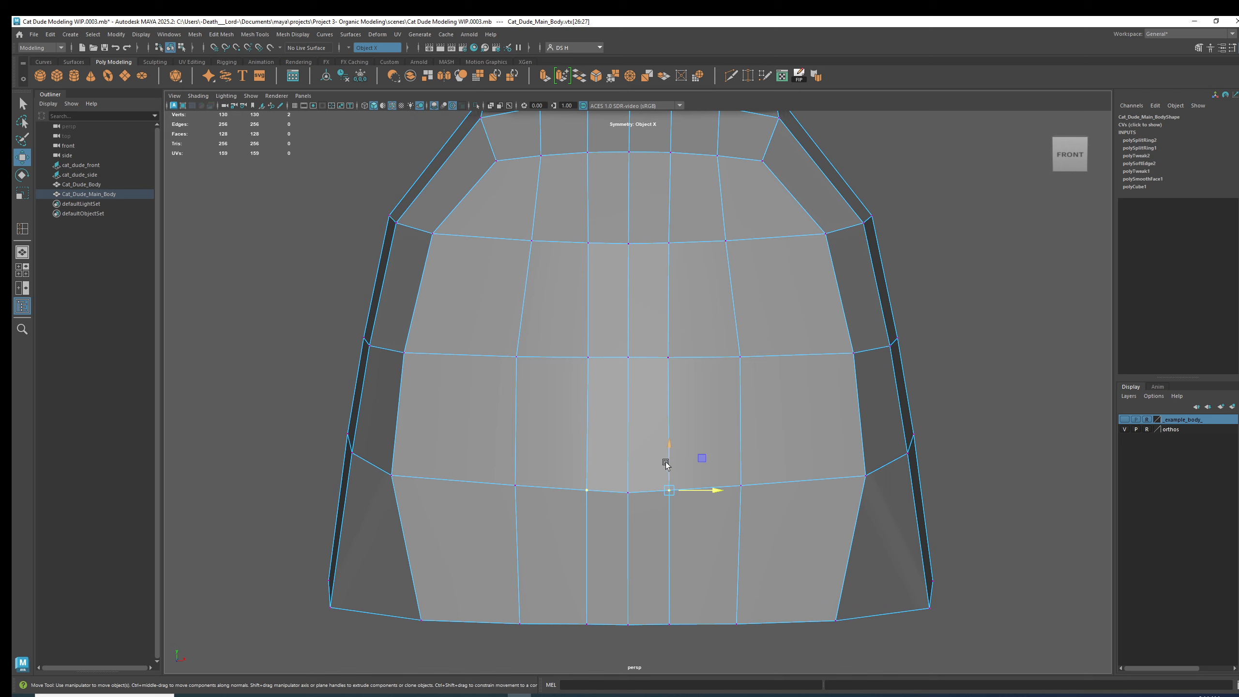
left_click(746, 487)
key("3")
mouse_move(751, 460)
left_mouse_down("alt")
mouse_move(712, 448)
mouse_move(819, 403)
mouse_move(868, 464)
mouse_move(707, 330)
mouse_move(812, 409)
mouse_move(662, 420)
mouse_move(639, 364)
left_mouse_up("alt")
key("1")
Step: In the side view, flatten all the vertices of the body's base into one level row by scaling them vertically
right_click_drag(722, 359, 501, 372)
mouse_move(669, 401)
left_mouse_down("alt")
mouse_move(672, 388)
mouse_move(654, 396)
left_mouse_up("alt")
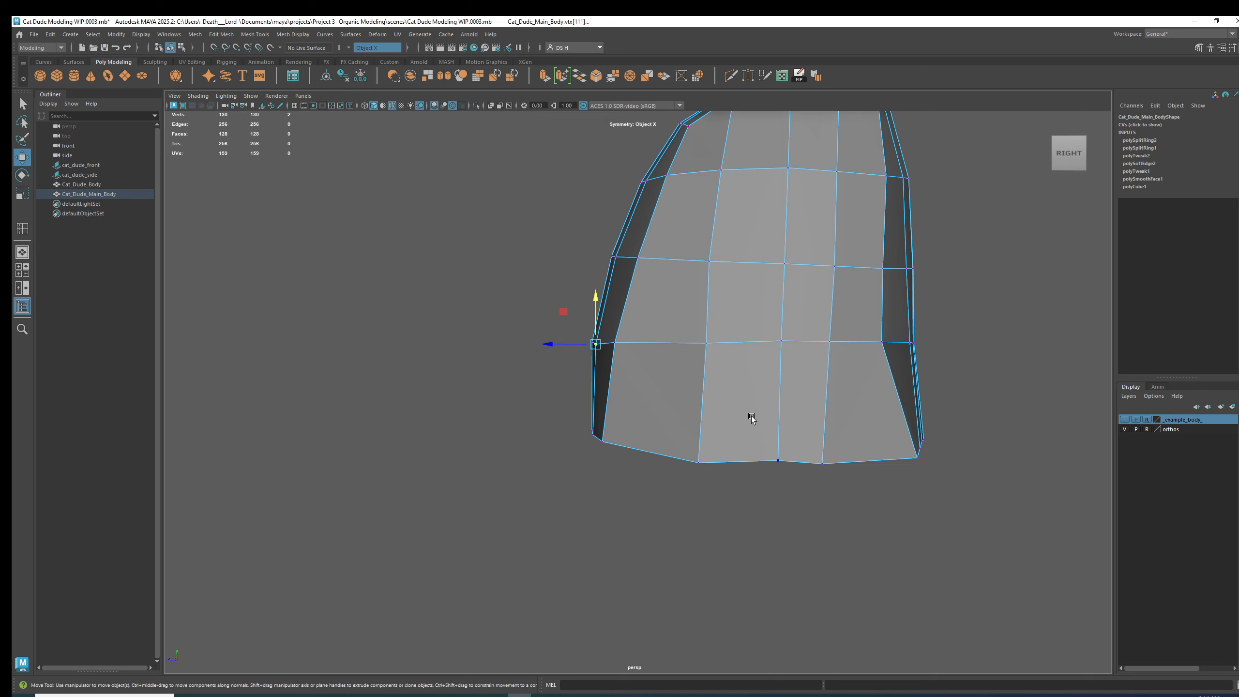
key("space")
key("space")
right_click_drag(402, 420, 446, 528, "alt")
middle_click_drag(446, 528, 552, 464, "alt")
right_click_drag(610, 465, 619, 446)
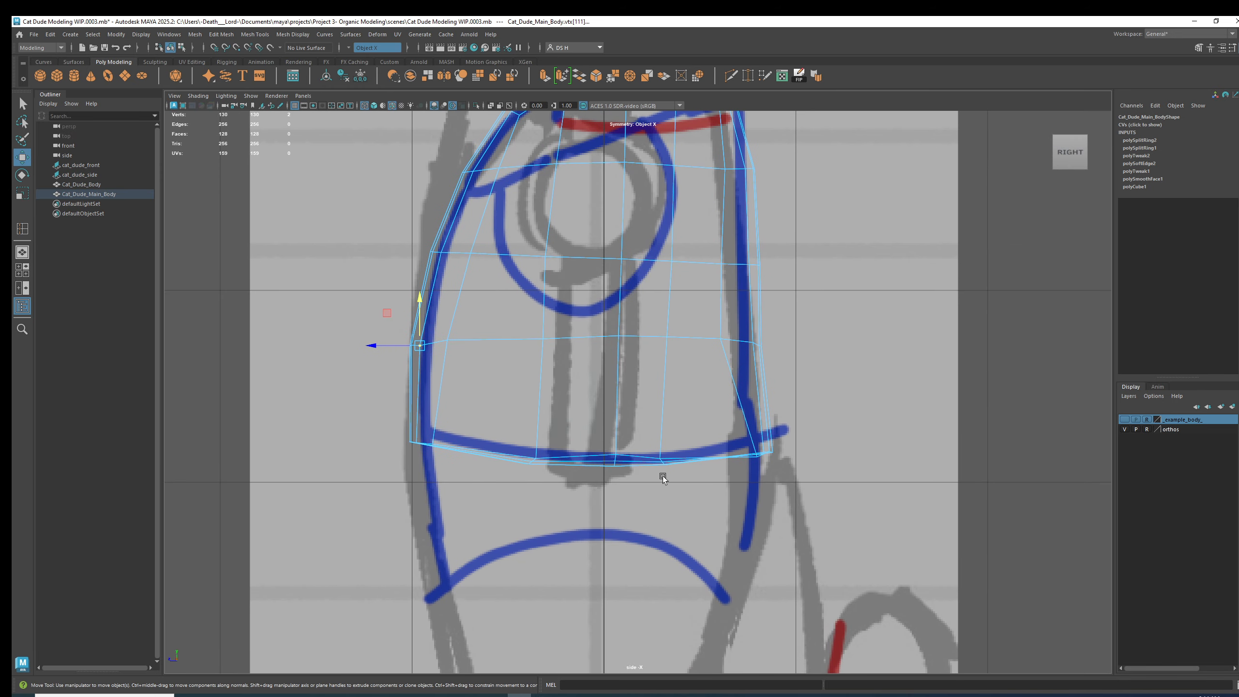
right_click_drag(689, 466, 674, 464)
right_click_drag(457, 419, 457, 418)
right_click_drag(890, 417, 890, 420)
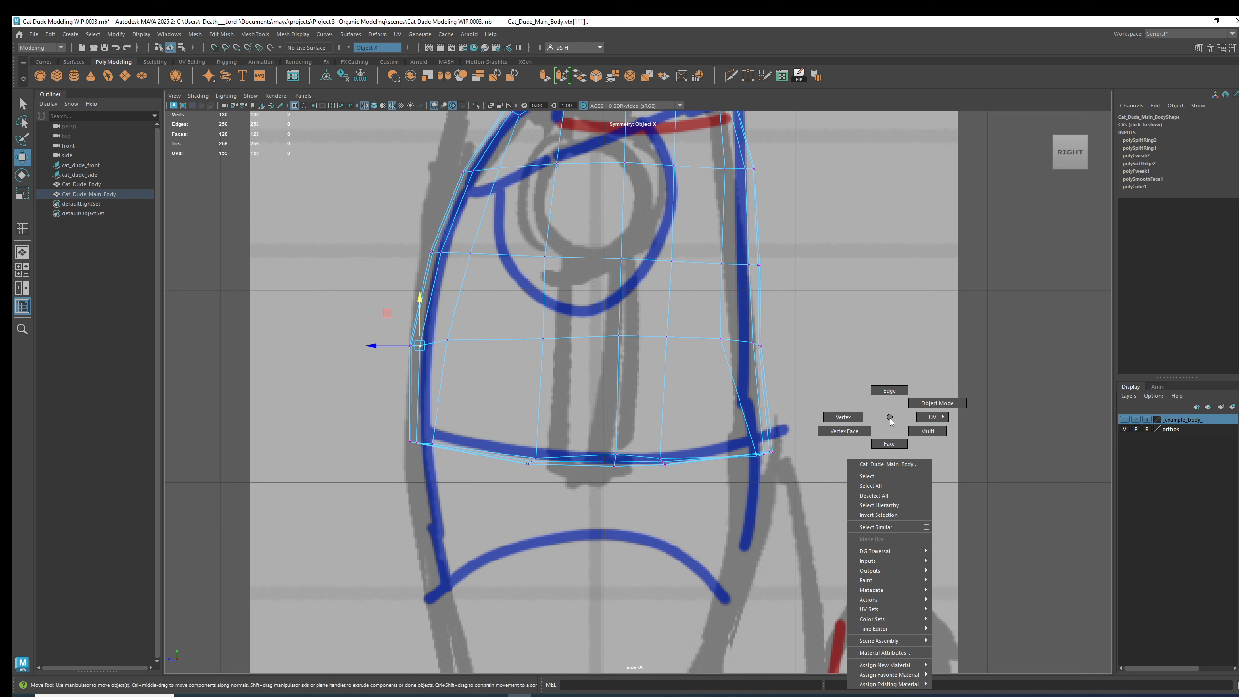
right_click_drag(659, 422, 658, 422)
left_click_drag(345, 423, 914, 491)
left_click_drag(310, 416, 964, 515)
key("r")
right_click_drag(526, 406, 722, 420, "alt")
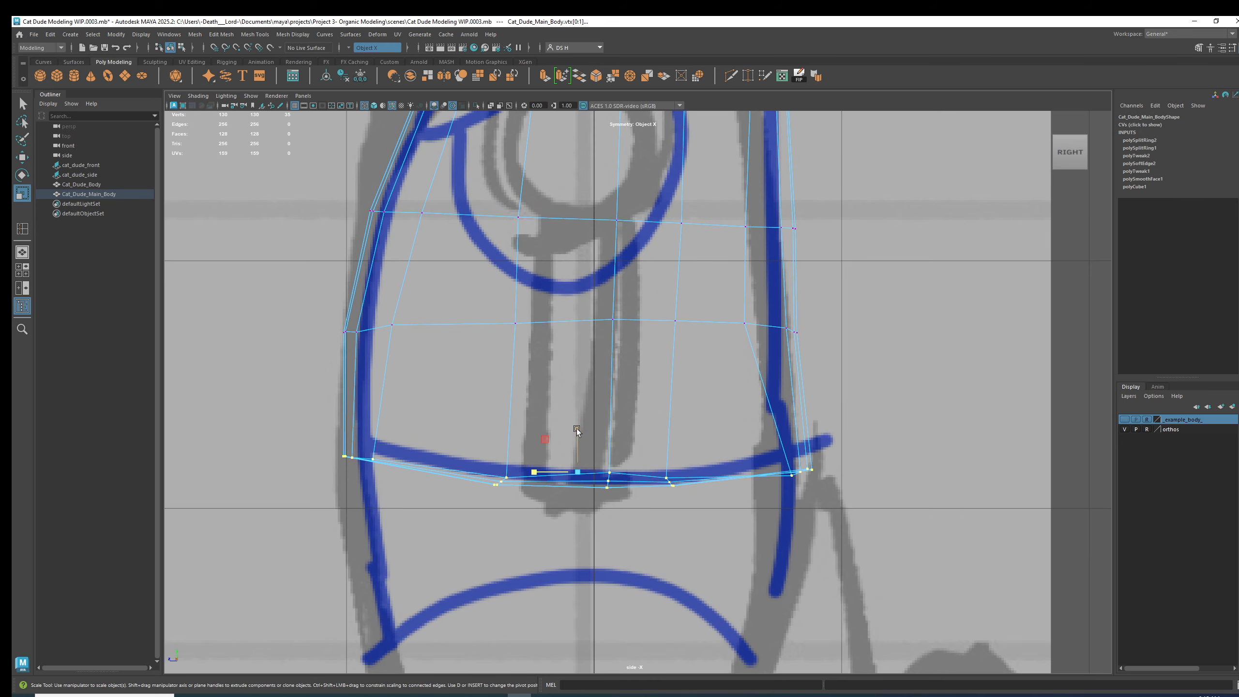
left_click_drag(577, 426, 573, 497)
key("w")
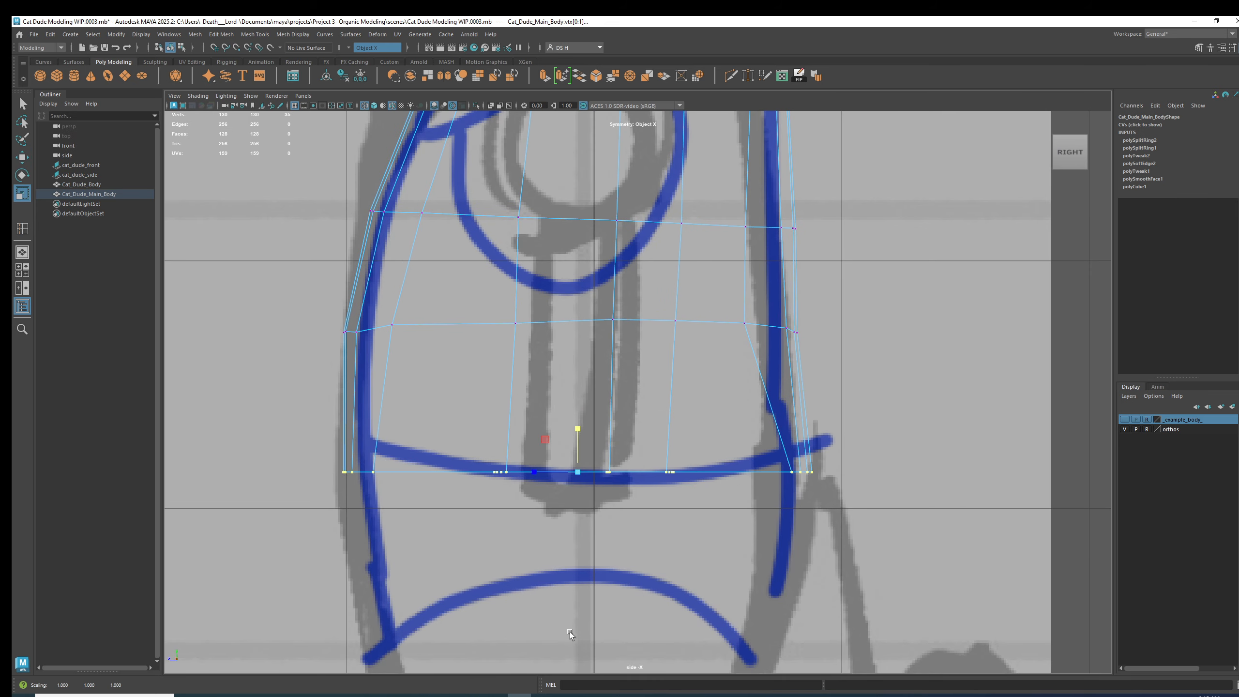
key("3")
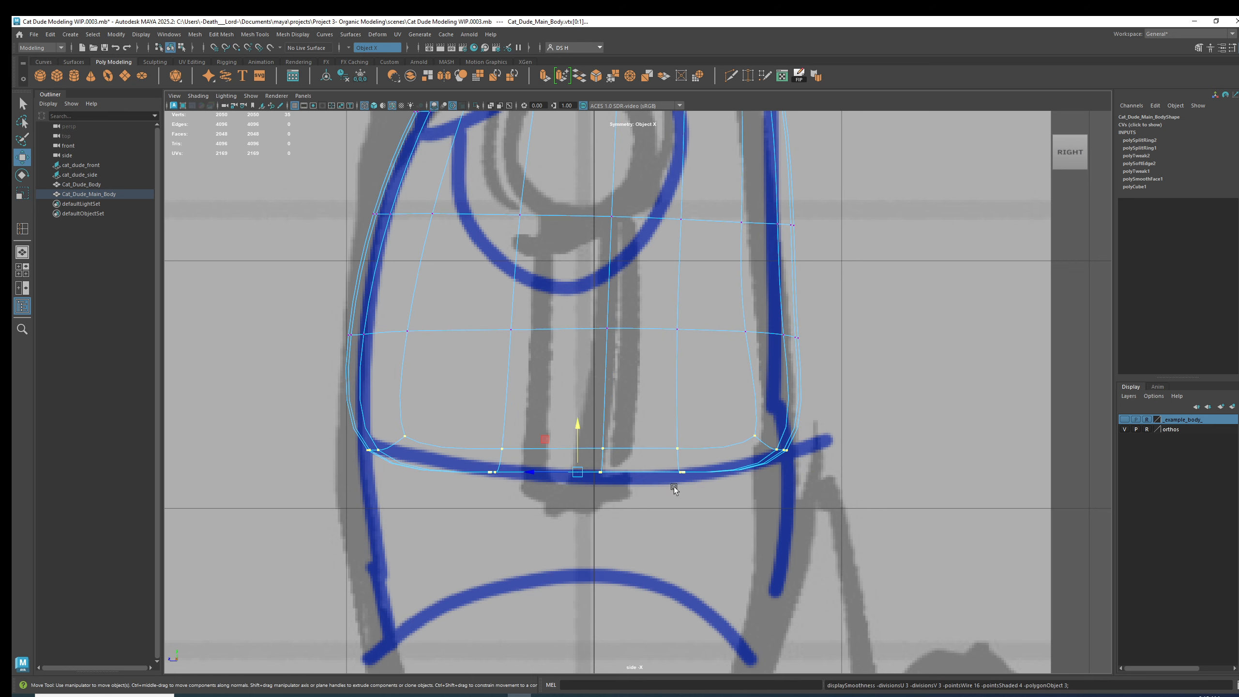
key("1")
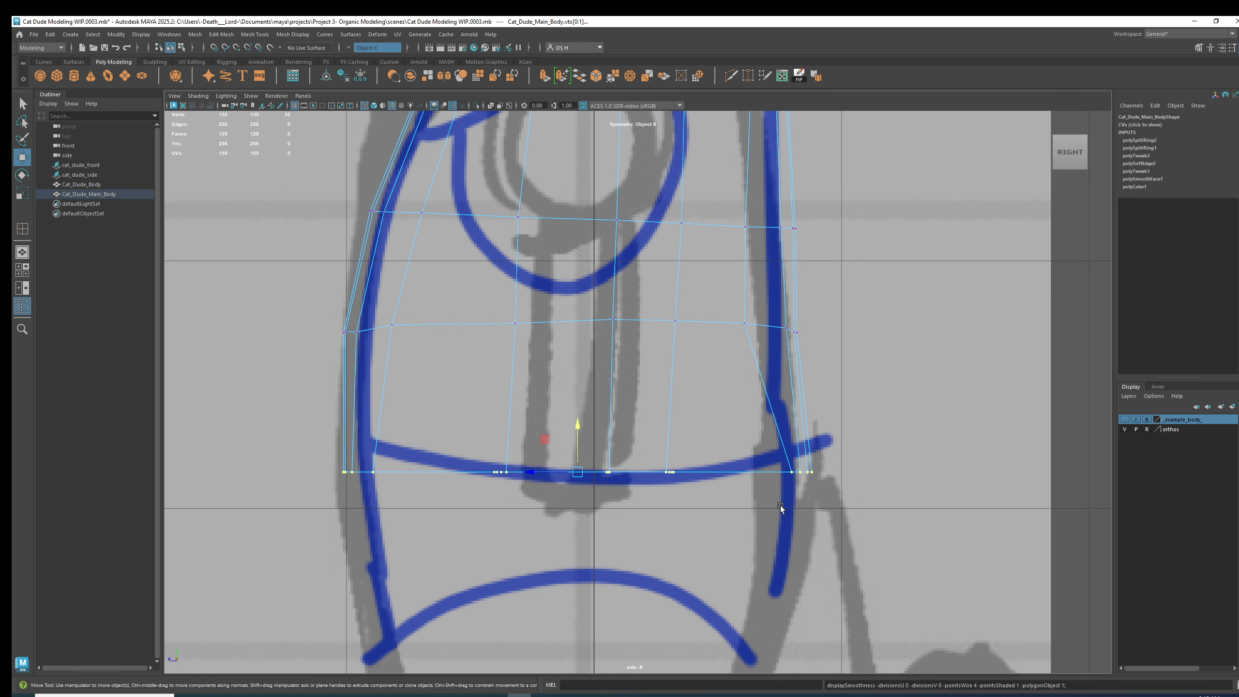
Step: Select all the underside faces of the body in the perspective view and delete them
key("space")
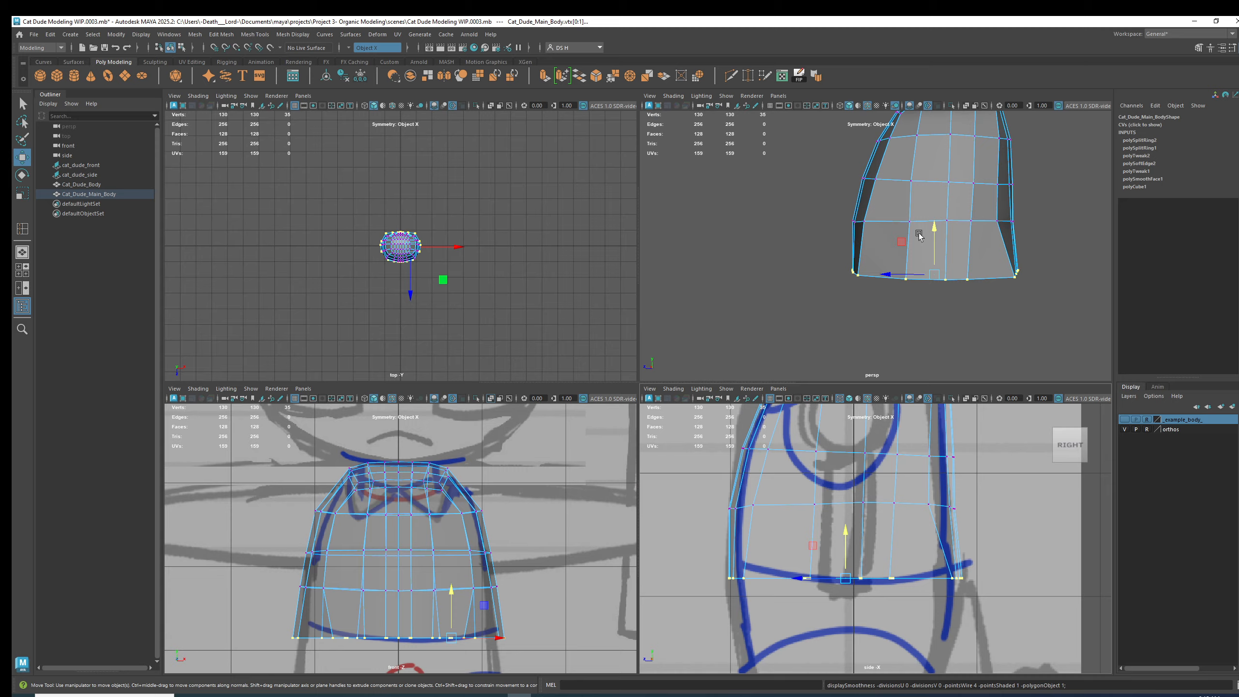
key("space")
key("3")
left_click_drag(742, 405, 788, 426, "alt")
left_click(964, 367)
left_click_drag(761, 363, 678, 382, "alt")
left_click(511, 346)
double_click(648, 349, "shift")
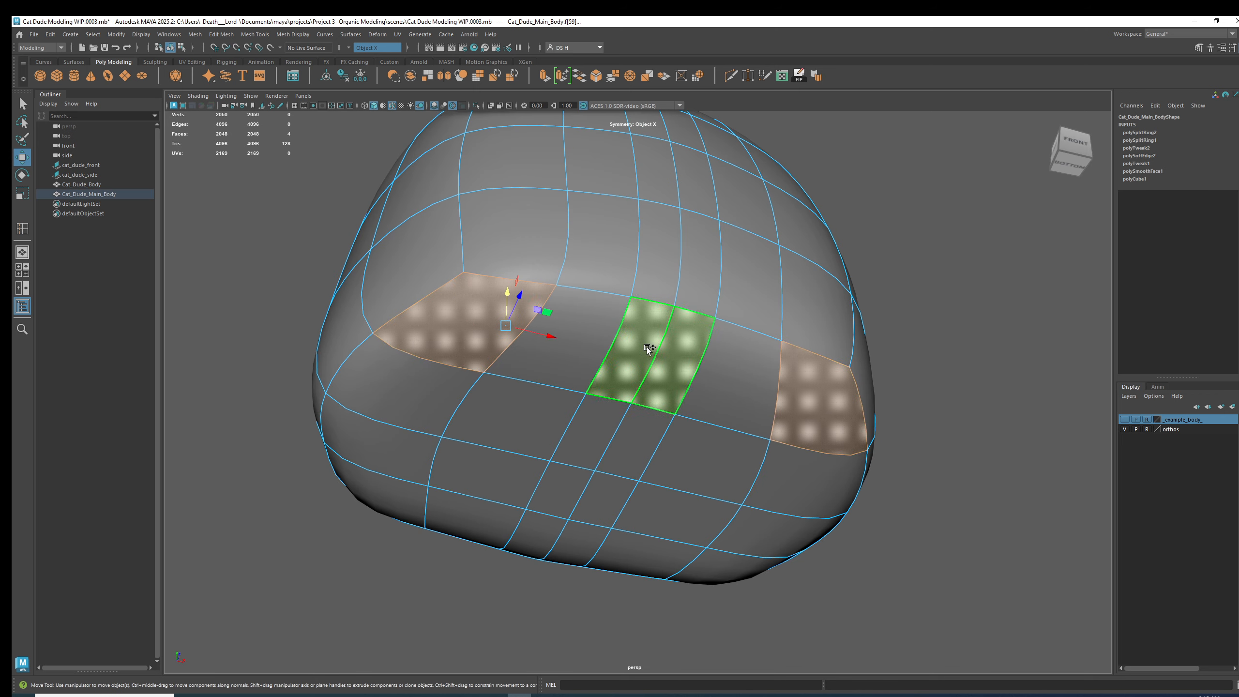
left_click(421, 400, "shift")
double_click(604, 426, "shift")
left_click(415, 454, "shift")
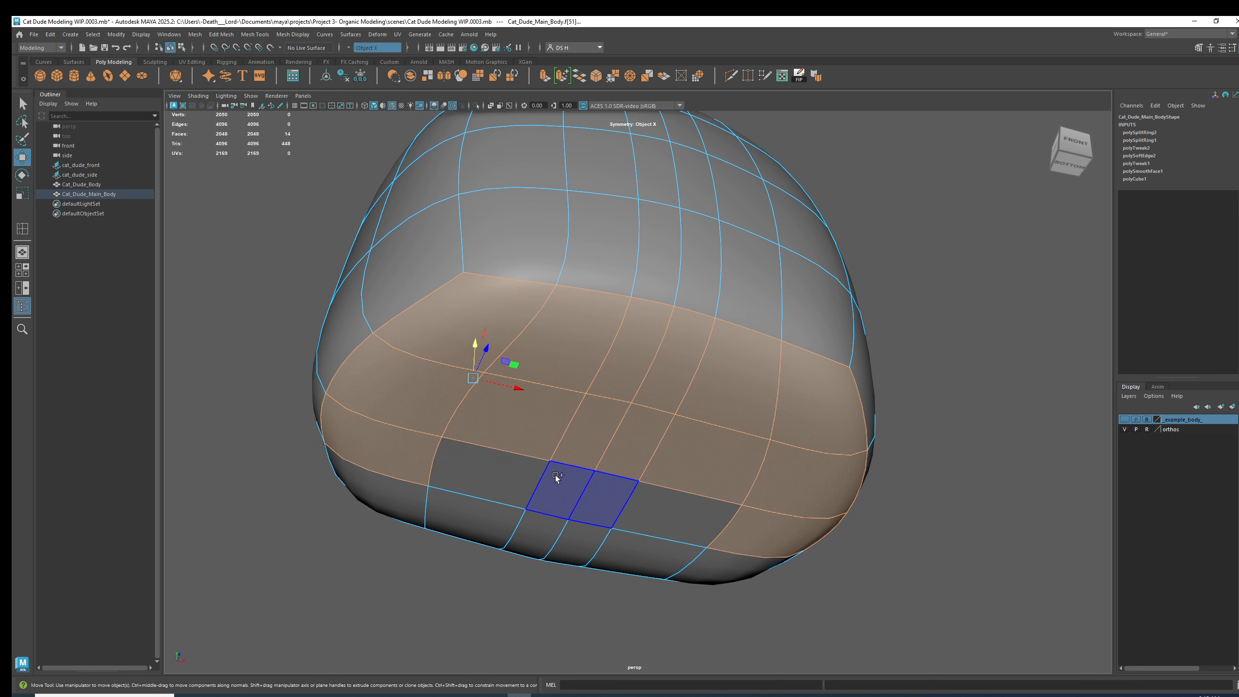
double_click(556, 474, "shift")
double_click(543, 529, "shift")
left_click_drag(543, 529, 974, 468, "alt")
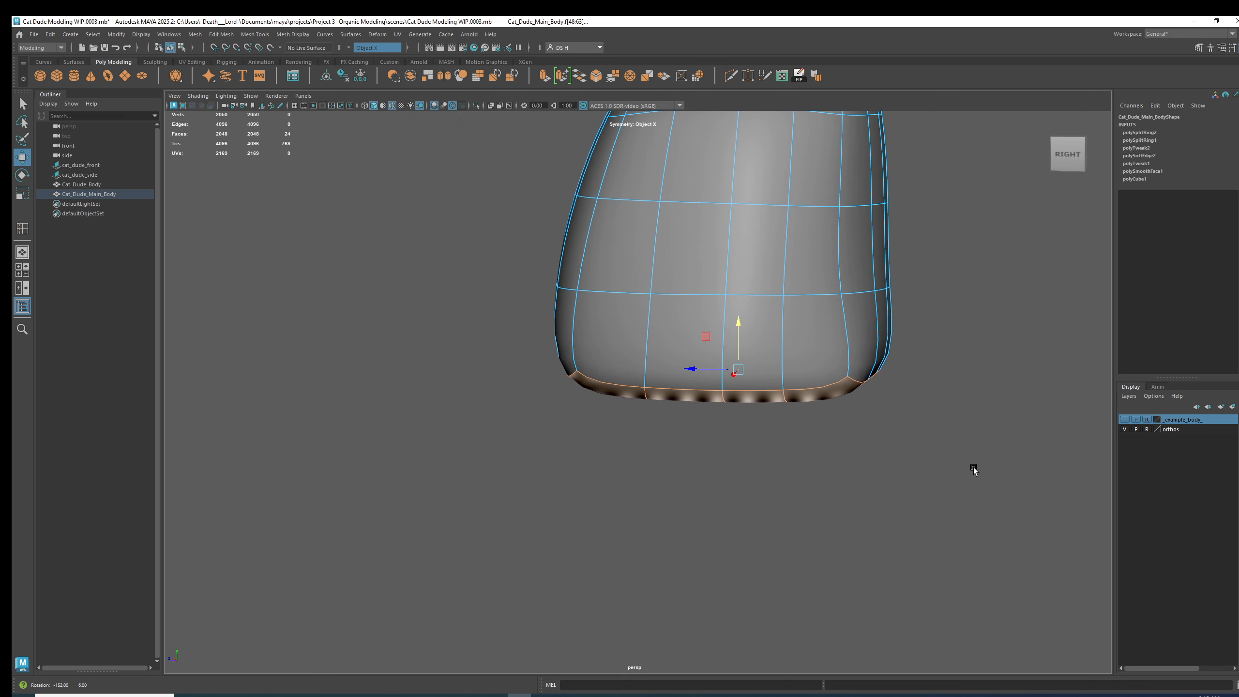
key("Delete")
left_click_drag(926, 465, 694, 381, "alt")
mouse_move(824, 338)
left_mouse_down("alt")
mouse_move(839, 391)
mouse_move(869, 374)
mouse_move(807, 350)
left_mouse_up("alt")
scroll(733, 406, "down", 3)
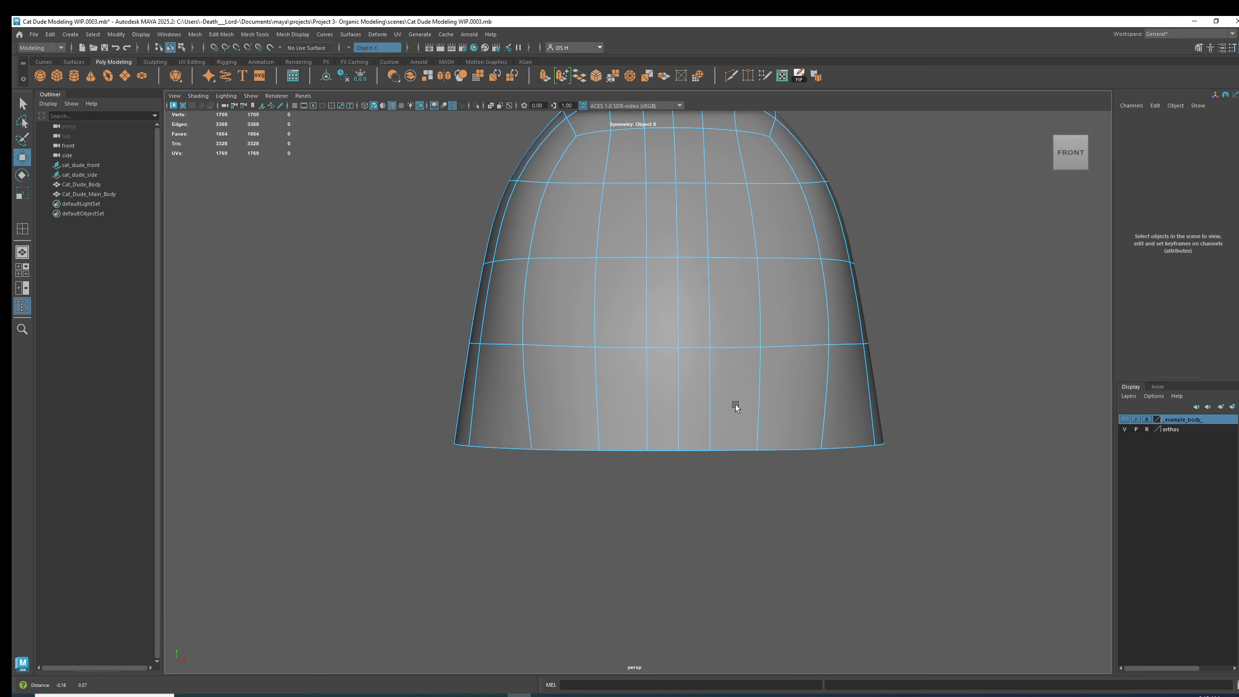
Step: In the side view, move the outer-column vertex pair at the rear of the base forward to straighten the column above it
left_click(764, 434)
key("space")
key("space")
left_click_drag(676, 327, 766, 485)
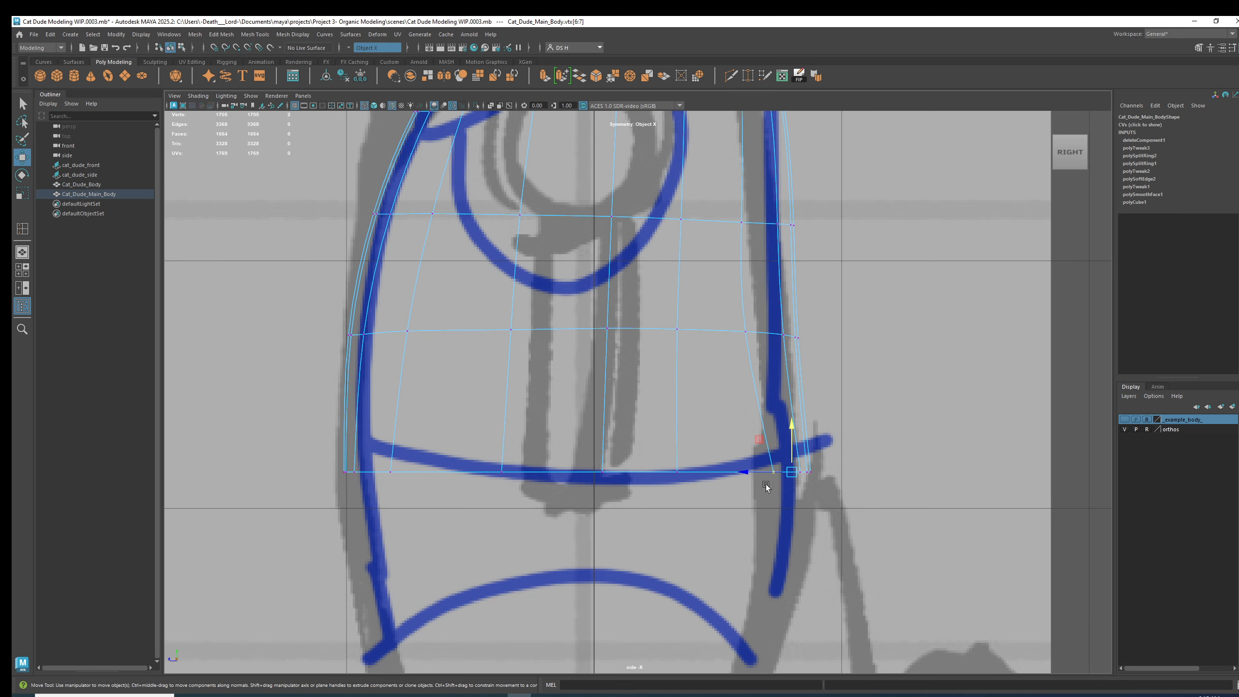
left_click(788, 503)
scroll(787, 494, "up", 1)
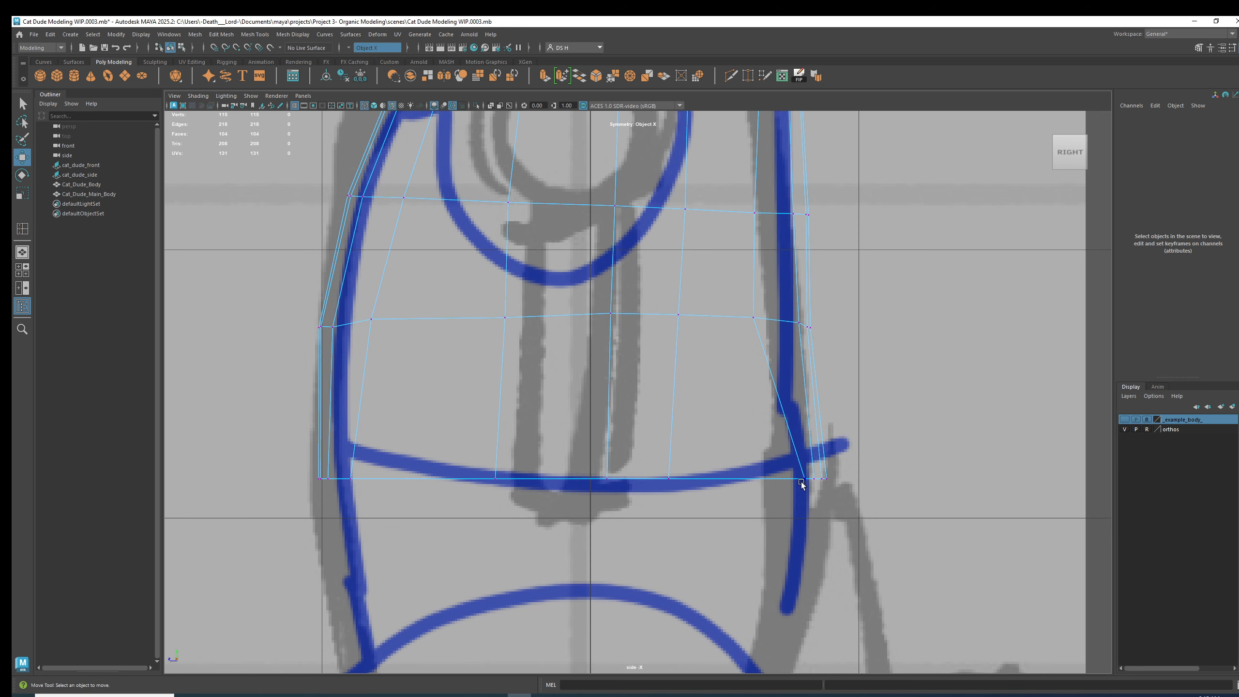
left_click_drag(802, 483, 804, 480)
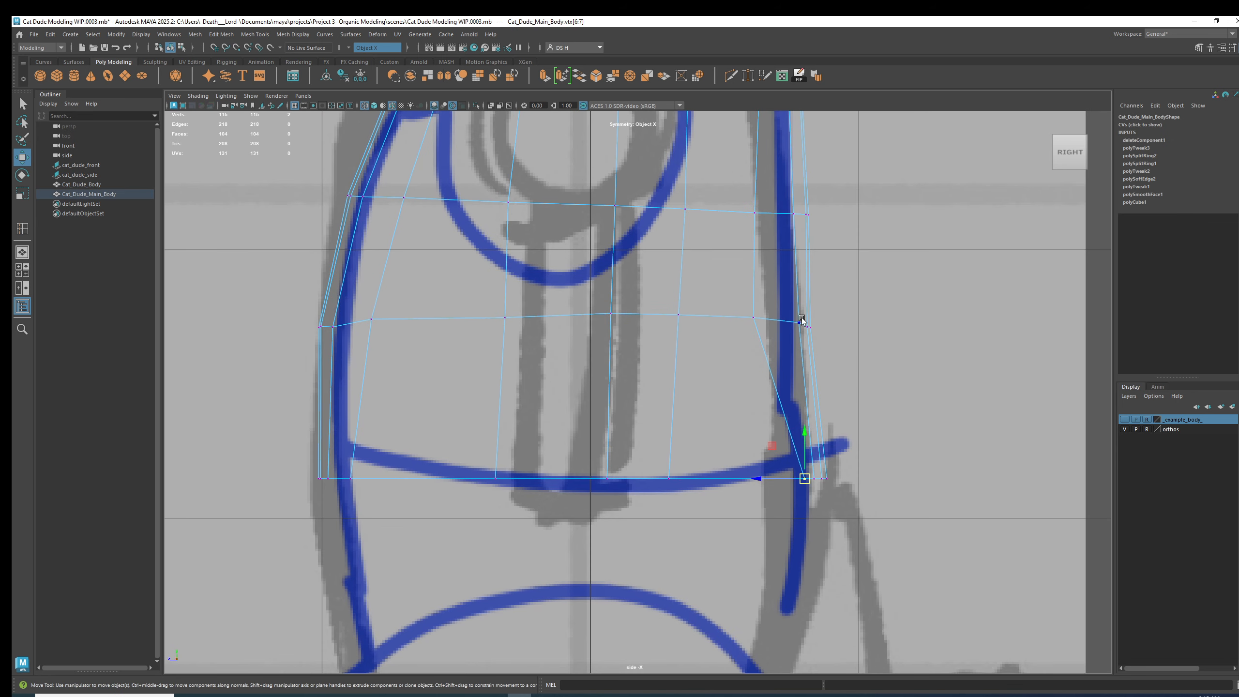
scroll(766, 351, "up", 2)
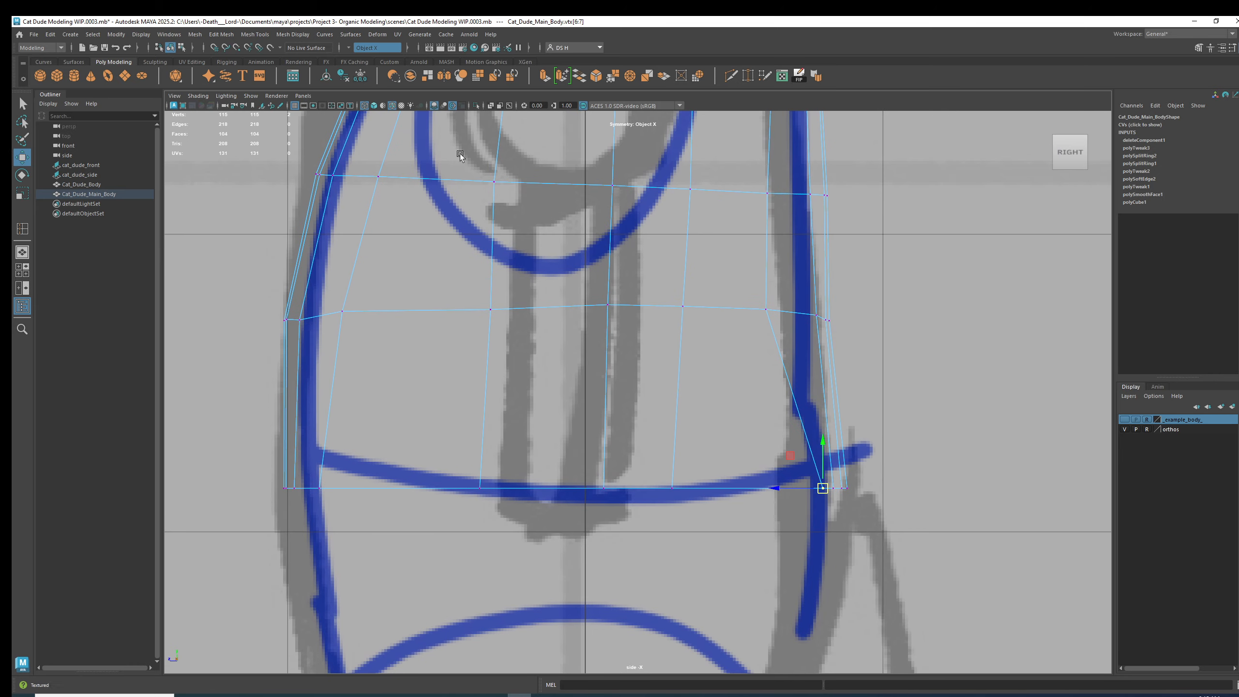
left_click_drag(778, 486, 744, 485)
Step: Select the strip of outer-column faces running from the rear base over the top and down to the front base
right_click_drag(787, 303, 784, 423)
left_click(804, 347)
middle_click_drag(817, 219, 760, 457, "alt")
left_click(725, 317, "shift")
left_click(723, 220, "shift")
left_click(686, 149, "shift")
left_click(611, 125, "shift")
middle_click_drag(641, 245, 805, 306, "alt")
left_click(697, 183, "shift")
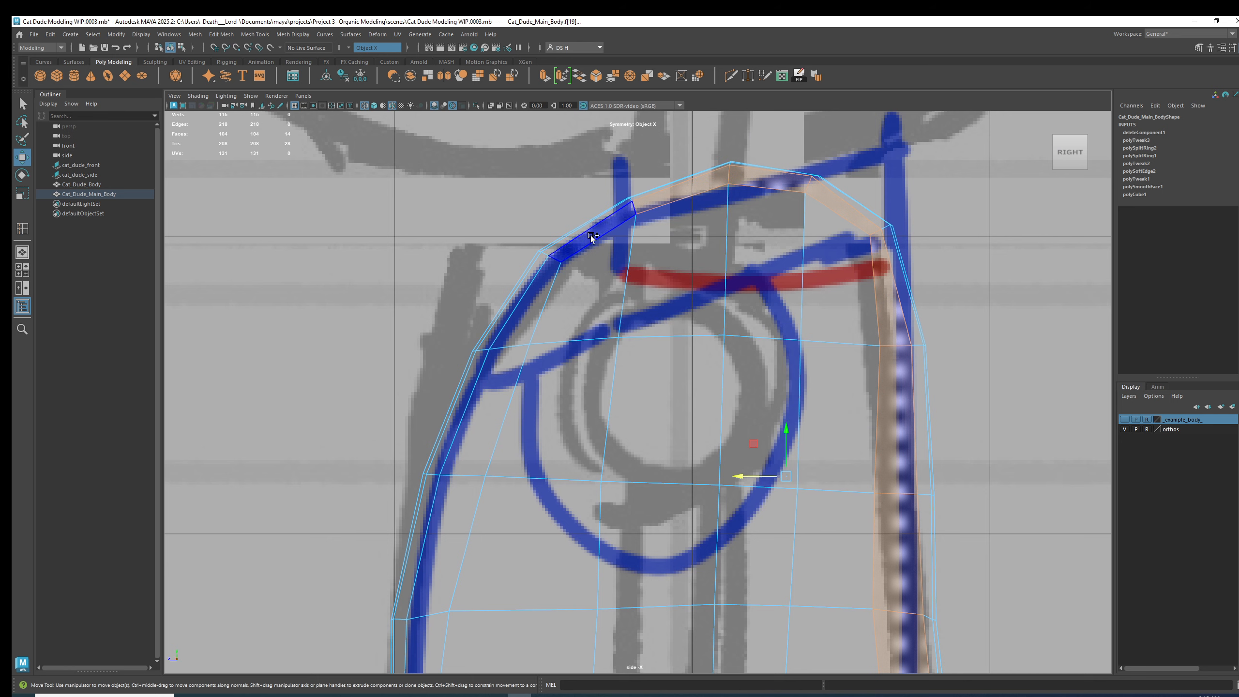
left_click(537, 304, "shift")
left_click(497, 414, "shift")
left_click(462, 540, "shift")
middle_click_drag(483, 505, 489, 265, "alt")
left_click(435, 439, "shift")
middle_click_drag(494, 346, 416, 460, "alt")
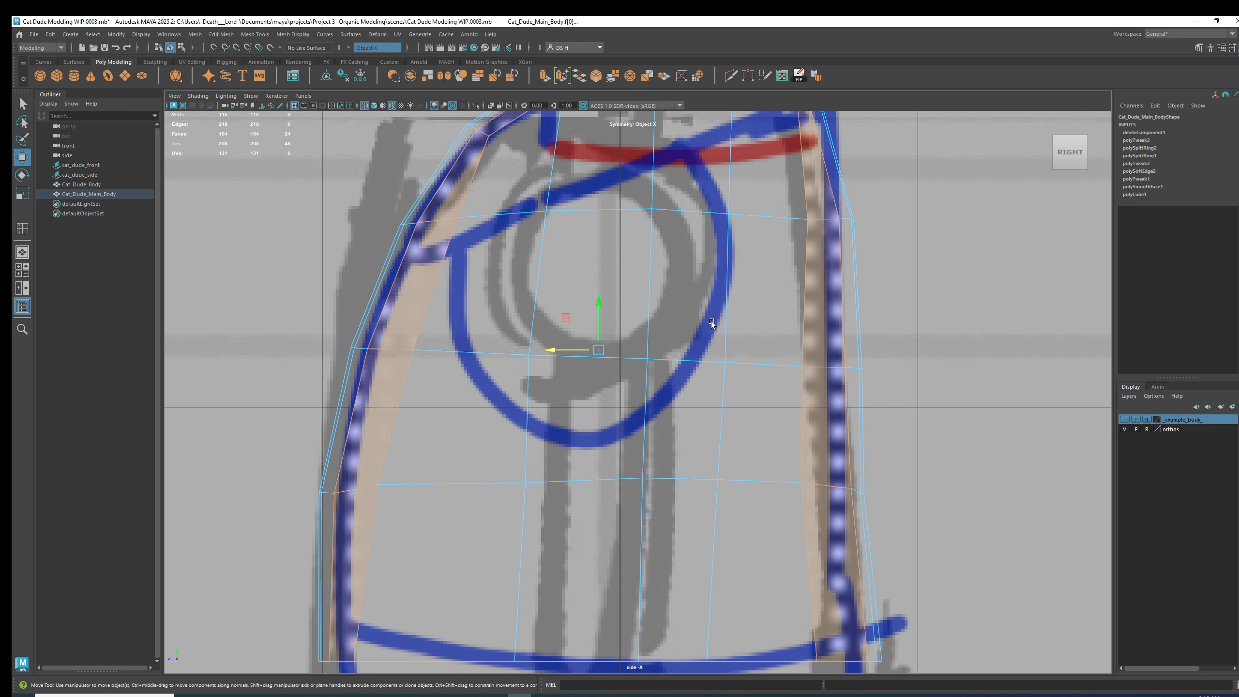
Step: Examine the selected face strip in cage and smooth preview from the side, and from above in perspective
scroll(711, 322, "down", 2)
middle_click_drag(717, 232, 685, 293, "alt")
key("3")
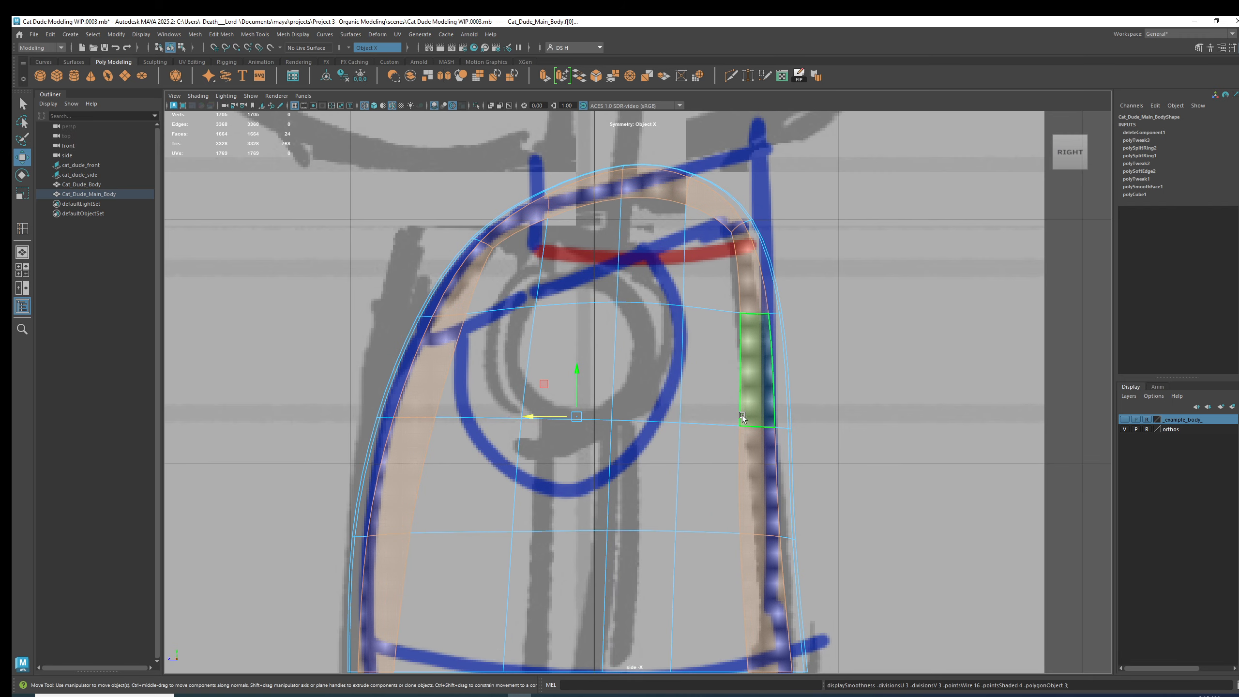
key("1")
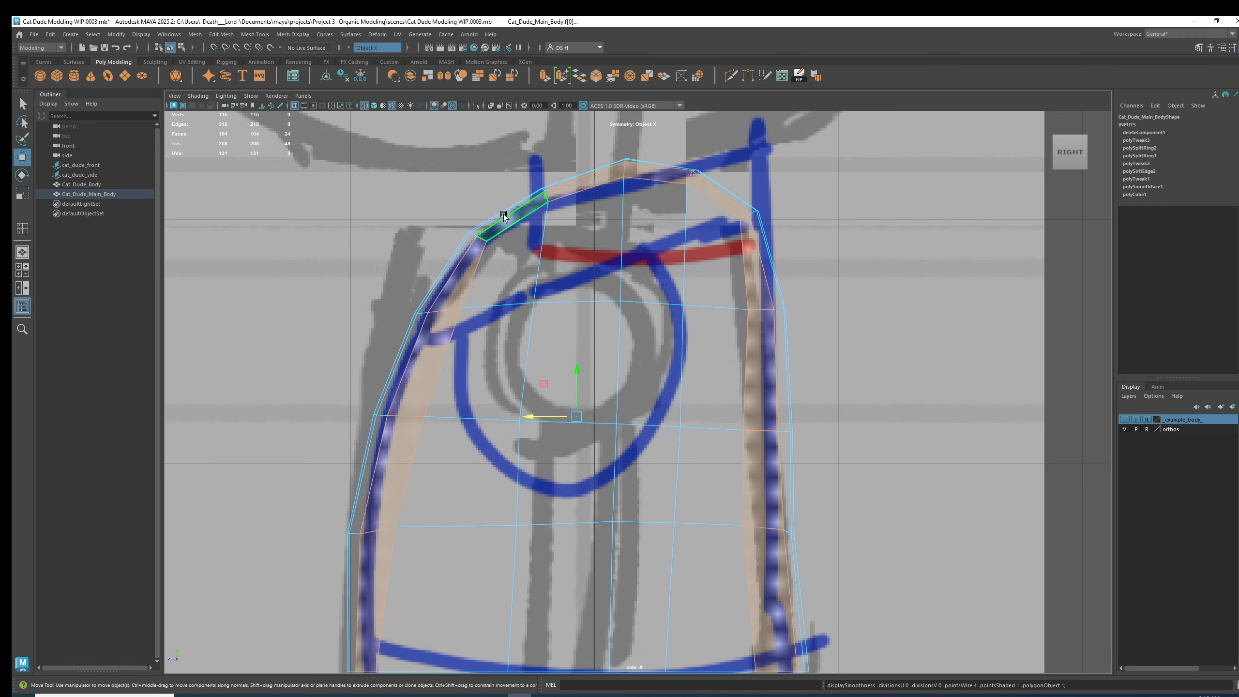
key("3")
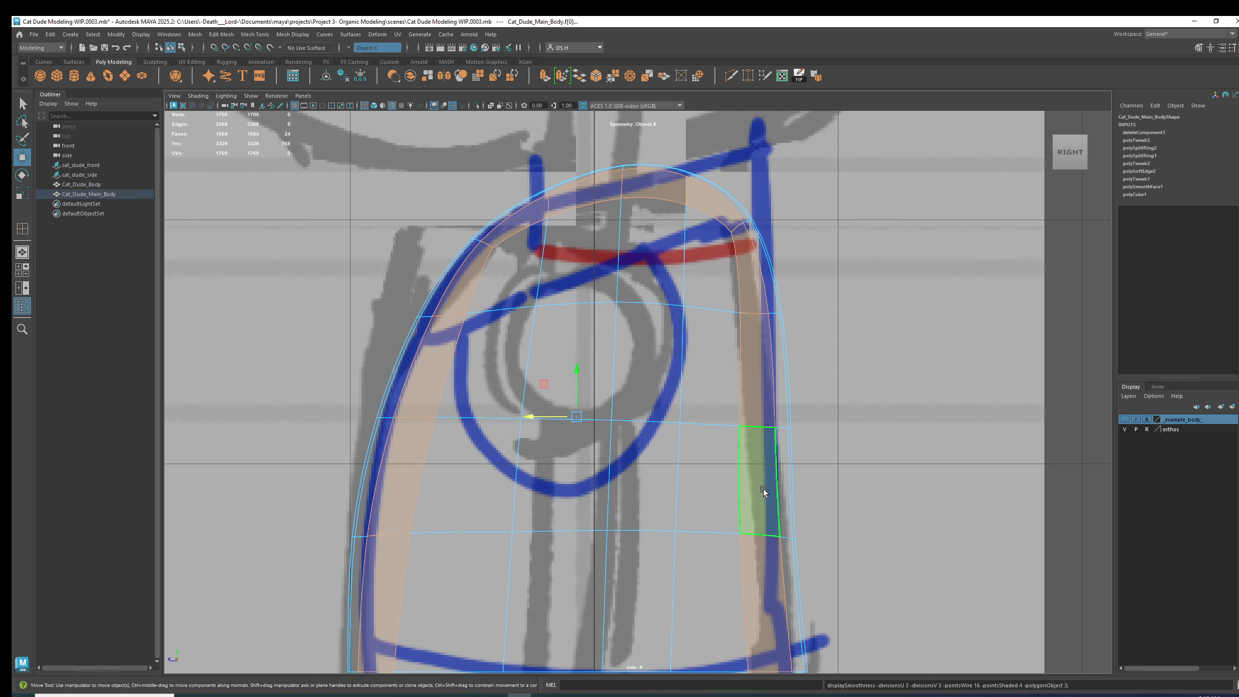
middle_click_drag(764, 492, 774, 384, "alt")
left_click(717, 354)
left_click(724, 234)
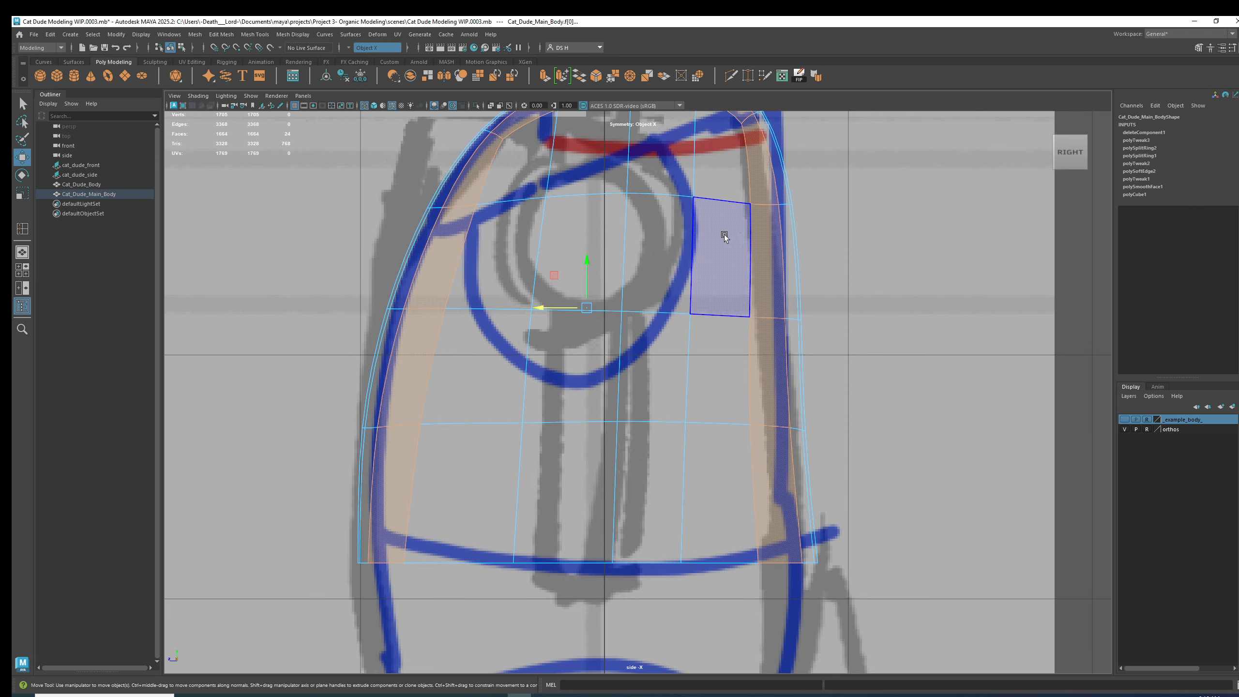
key("space")
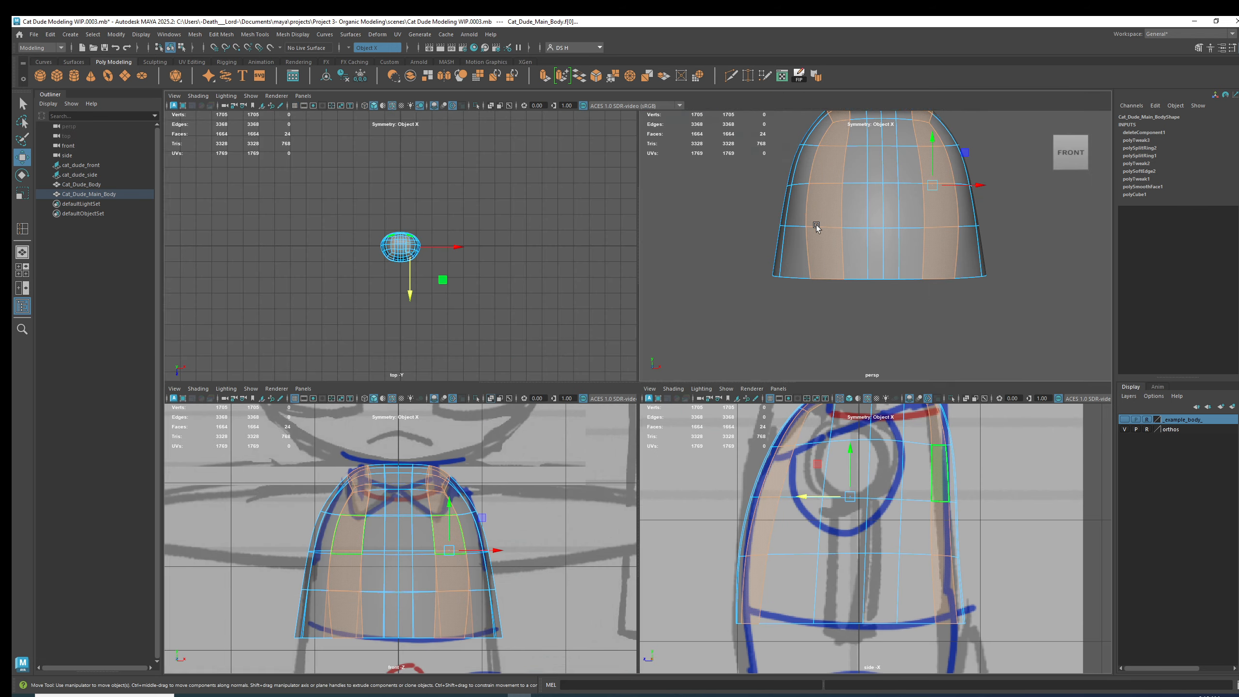
key("space")
left_click_drag(691, 332, 283, 376, "alt")
middle_click_drag(548, 351, 602, 291, "alt")
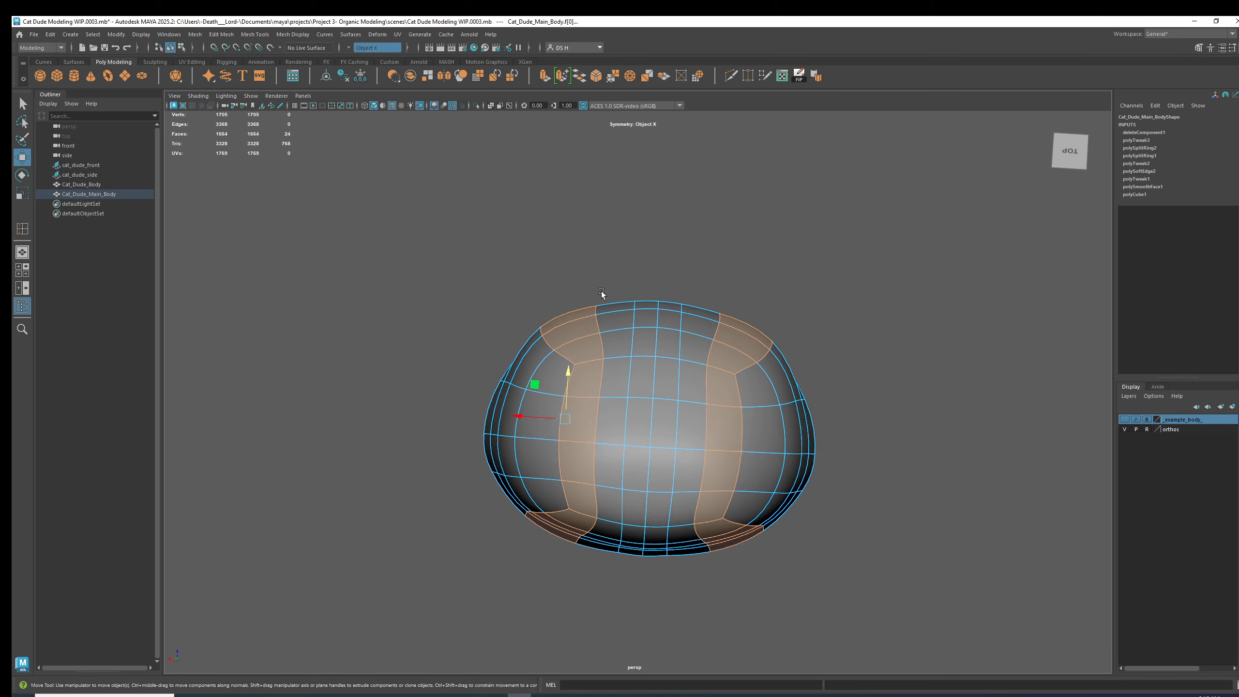
Step: Select the mirrored front outer-column vertices between shoulder and base and shift them slightly inward along X
scroll(571, 294, "up", 3)
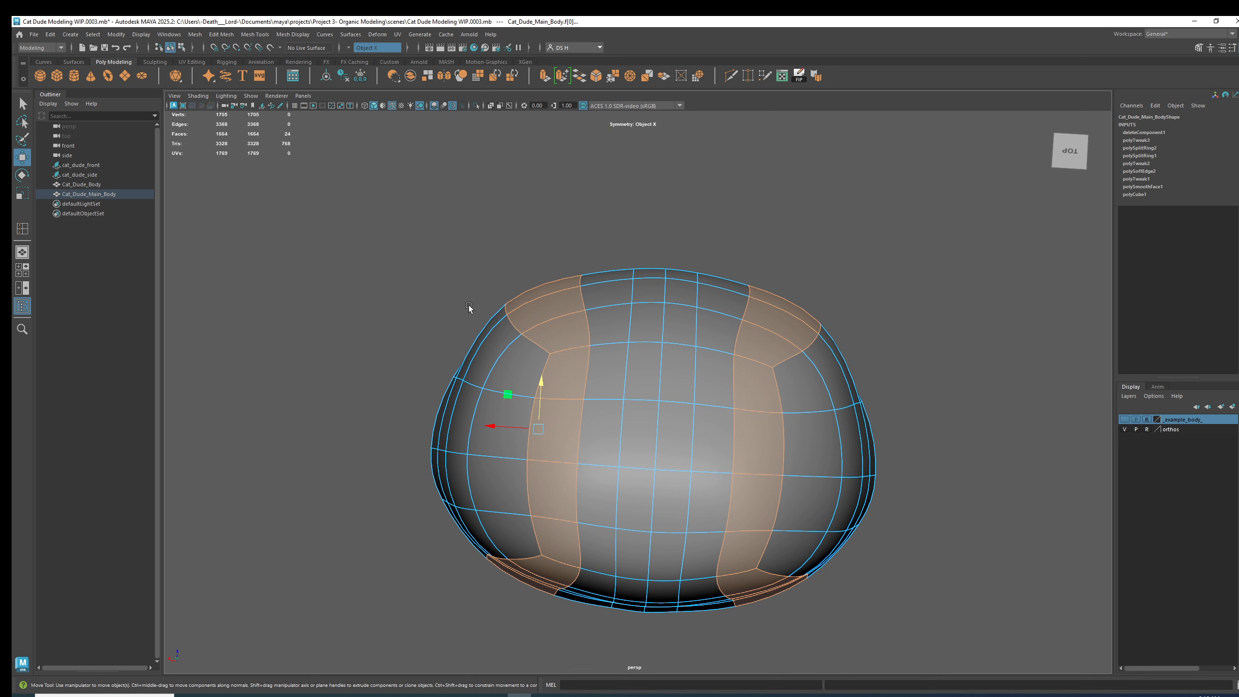
scroll(654, 295, "up", 3)
right_click_drag(470, 274, 415, 270)
left_click_drag(396, 229, 430, 267)
key("1")
key("3")
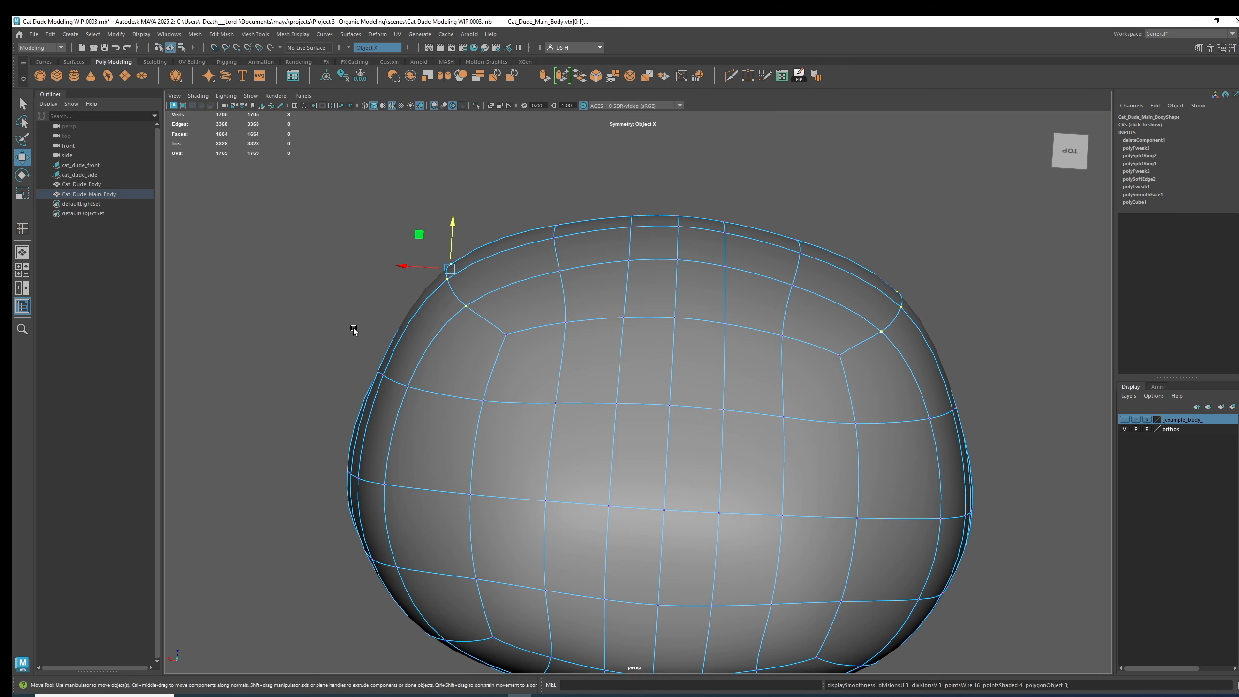
left_click_drag(498, 319, 481, 391, "alt")
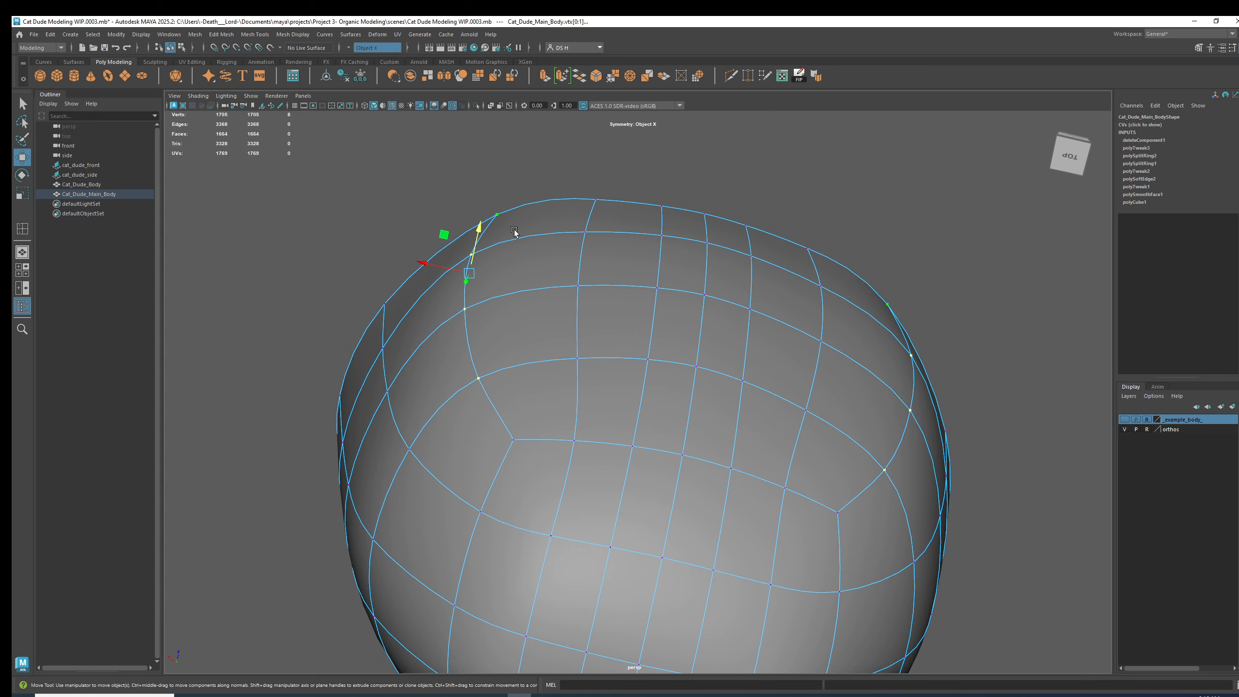
left_click_drag(494, 214, 728, 344, "alt")
left_click_drag(724, 246, 724, 234, "alt")
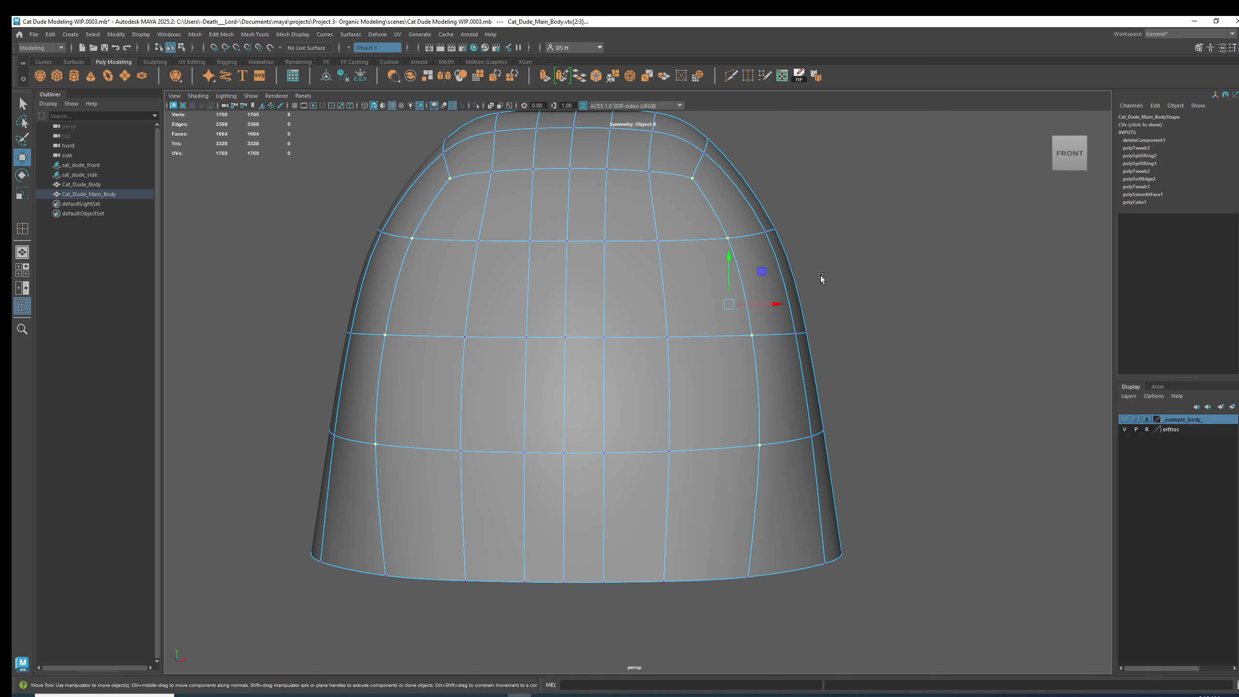
key("1")
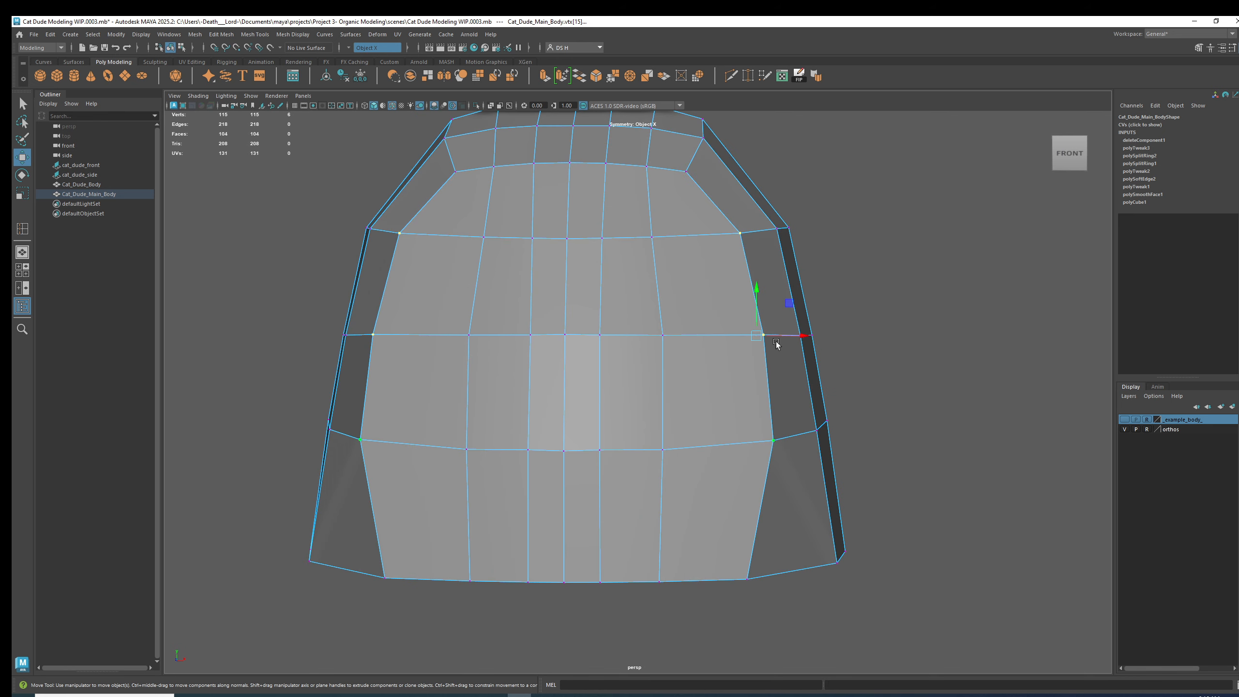
key("3")
left_click_drag(805, 332, 800, 334)
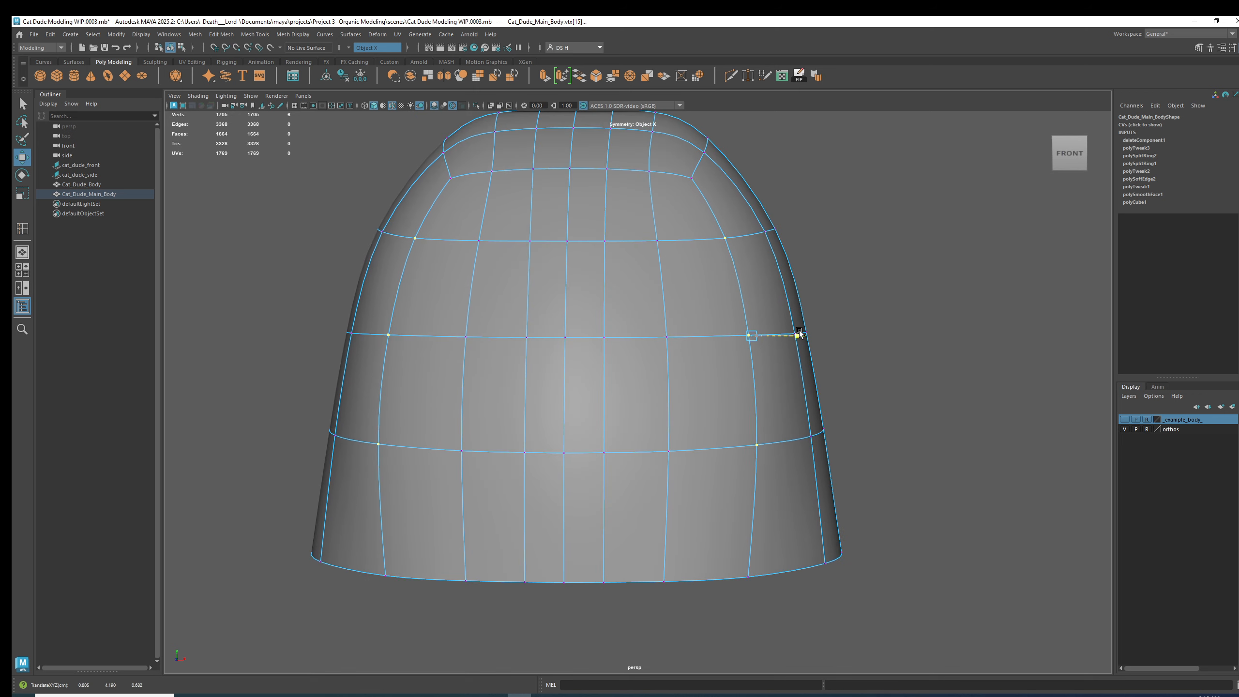
Step: Viewed from above, pull the front outer-column vertices slightly back in depth and further inward to round the front corners
left_click_drag(882, 339, 799, 489, "alt")
left_click_drag(623, 460, 829, 465, "alt")
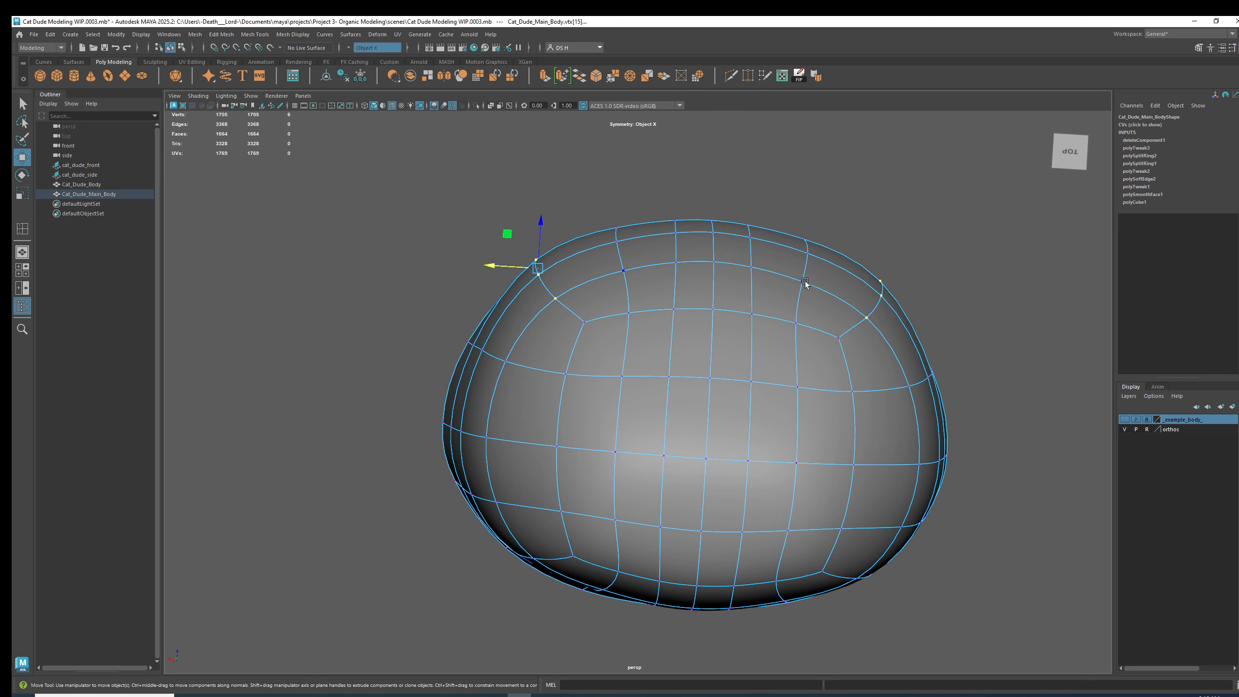
mouse_move(675, 409)
left_mouse_down("alt")
mouse_move(675, 396)
mouse_move(685, 401)
left_mouse_up("alt")
left_click_drag(537, 233, 545, 253)
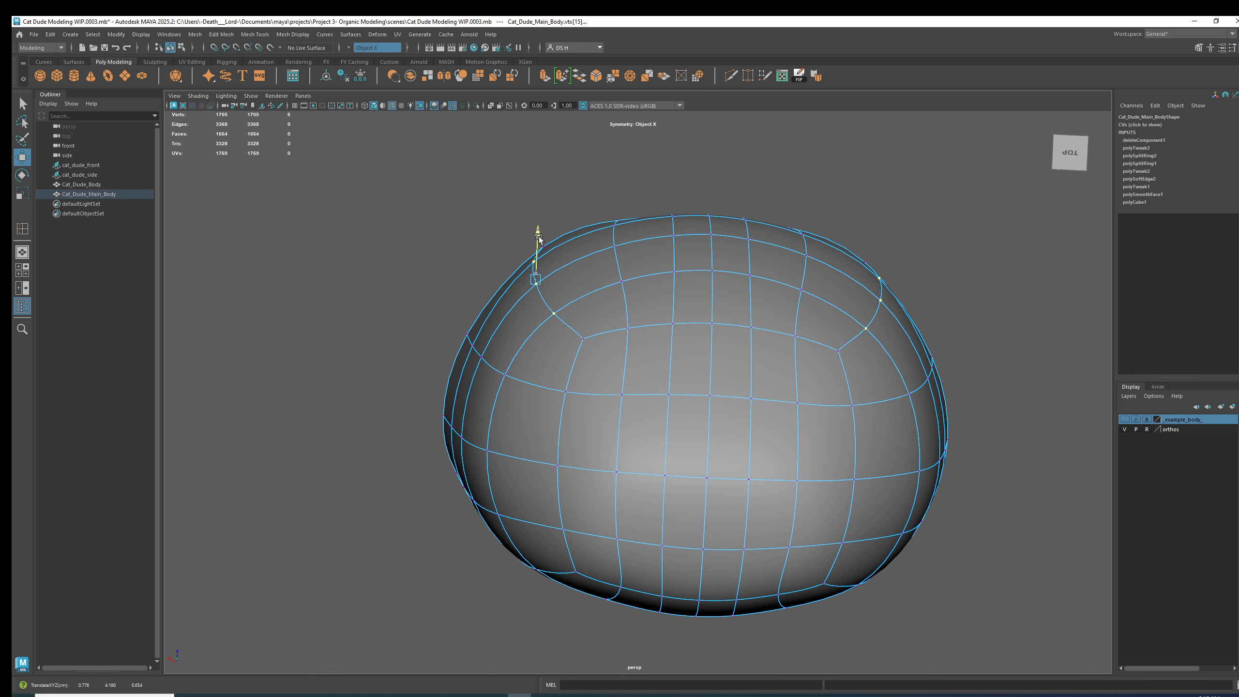
left_click(496, 277)
left_click_drag(502, 277, 602, 287, "alt")
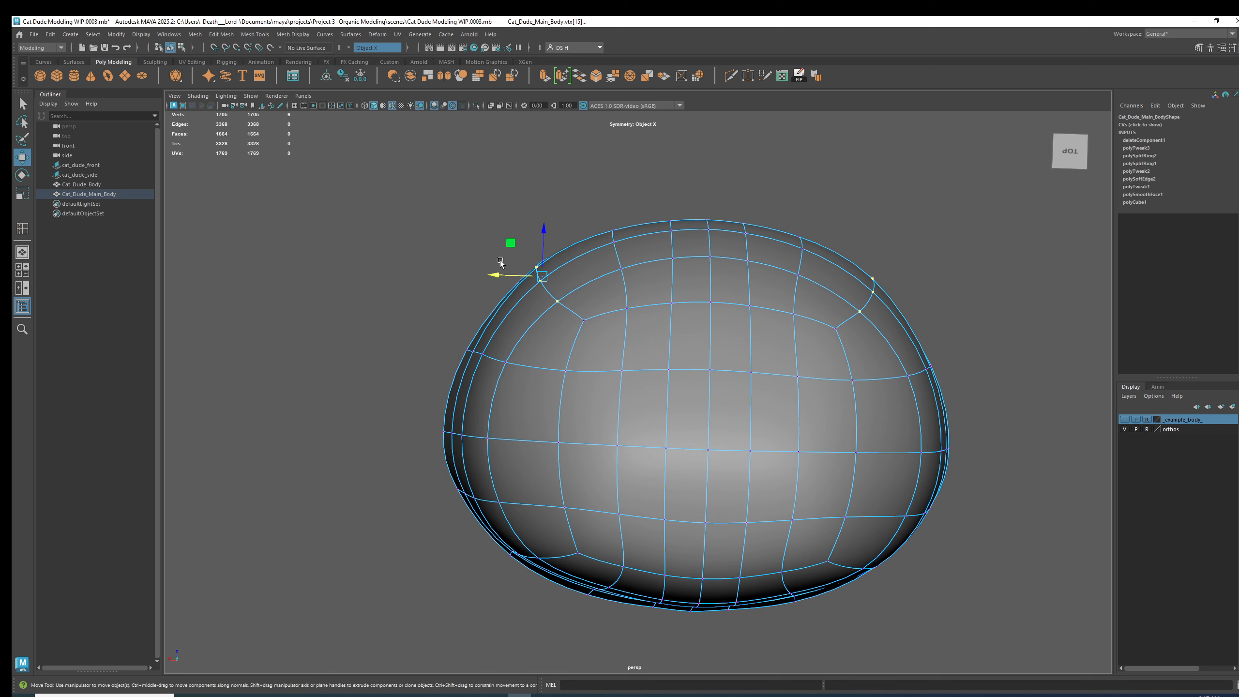
left_click_drag(491, 276, 495, 274)
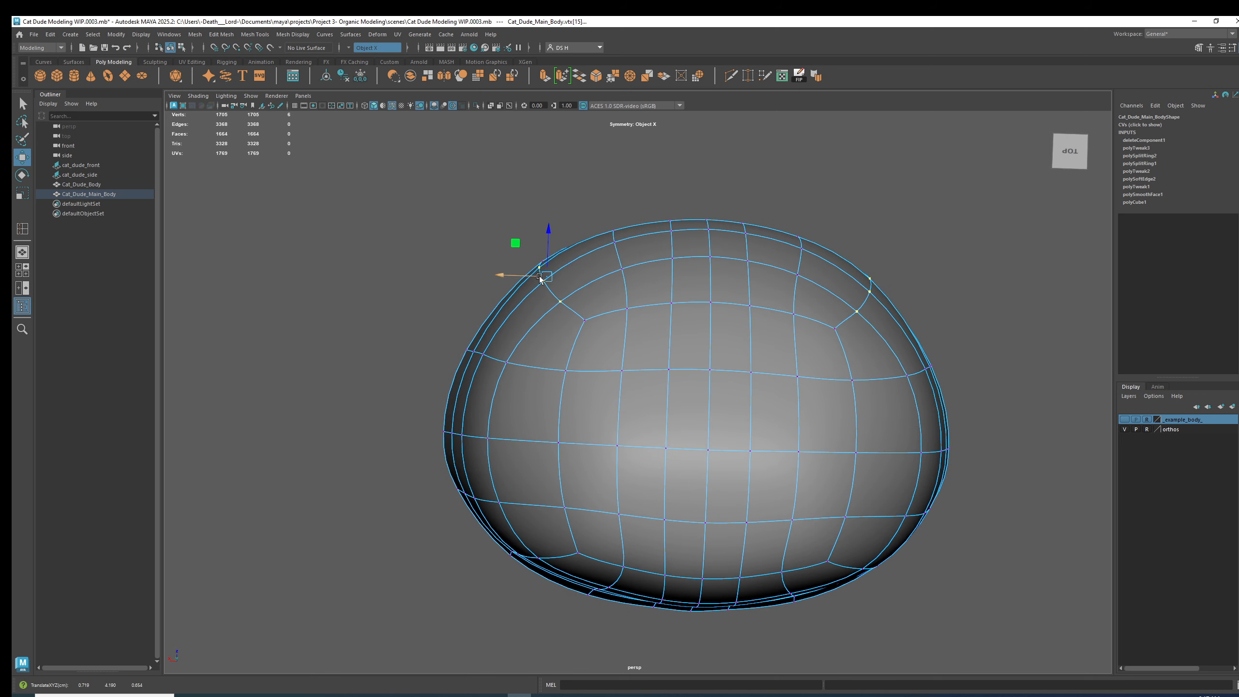
left_click_drag(549, 316, 707, 367, "alt")
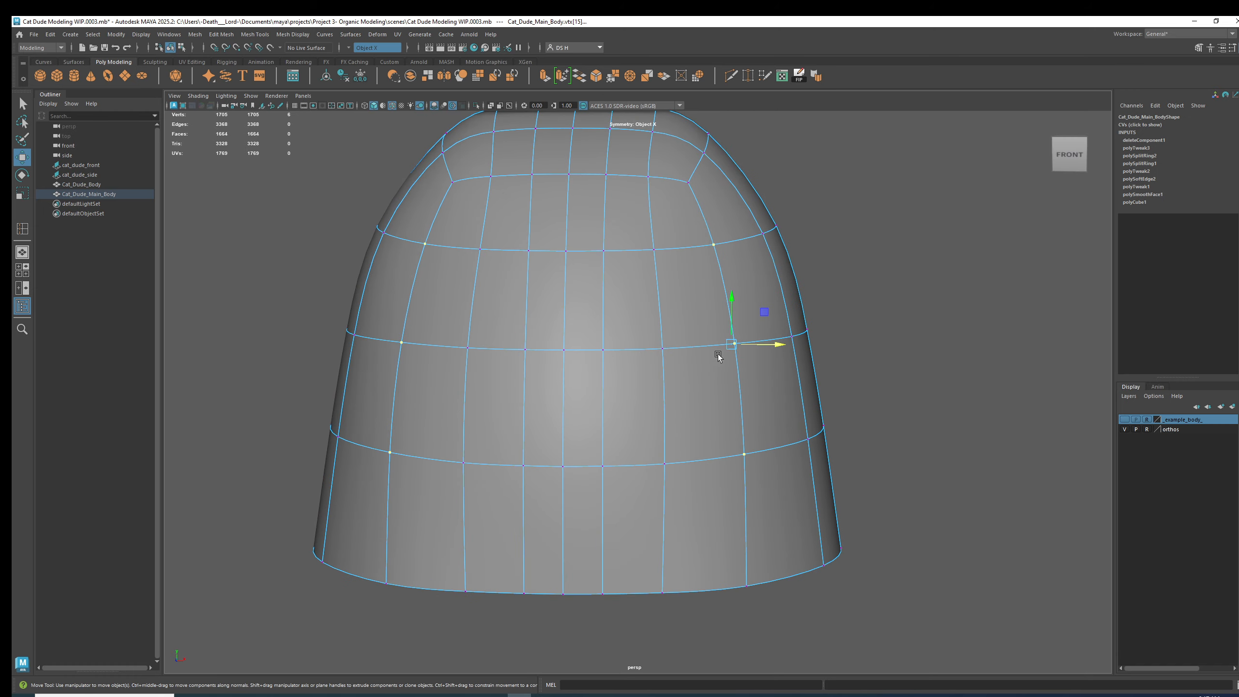
left_click_drag(694, 461, 755, 423, "alt")
left_click(927, 404)
Step: Lower the horizontal edge loop nearest the base and adjust the height of the loop above it
left_click_drag(926, 405, 879, 412, "alt")
right_click_drag(879, 412, 680, 395, "alt")
right_click_drag(657, 482, 644, 371)
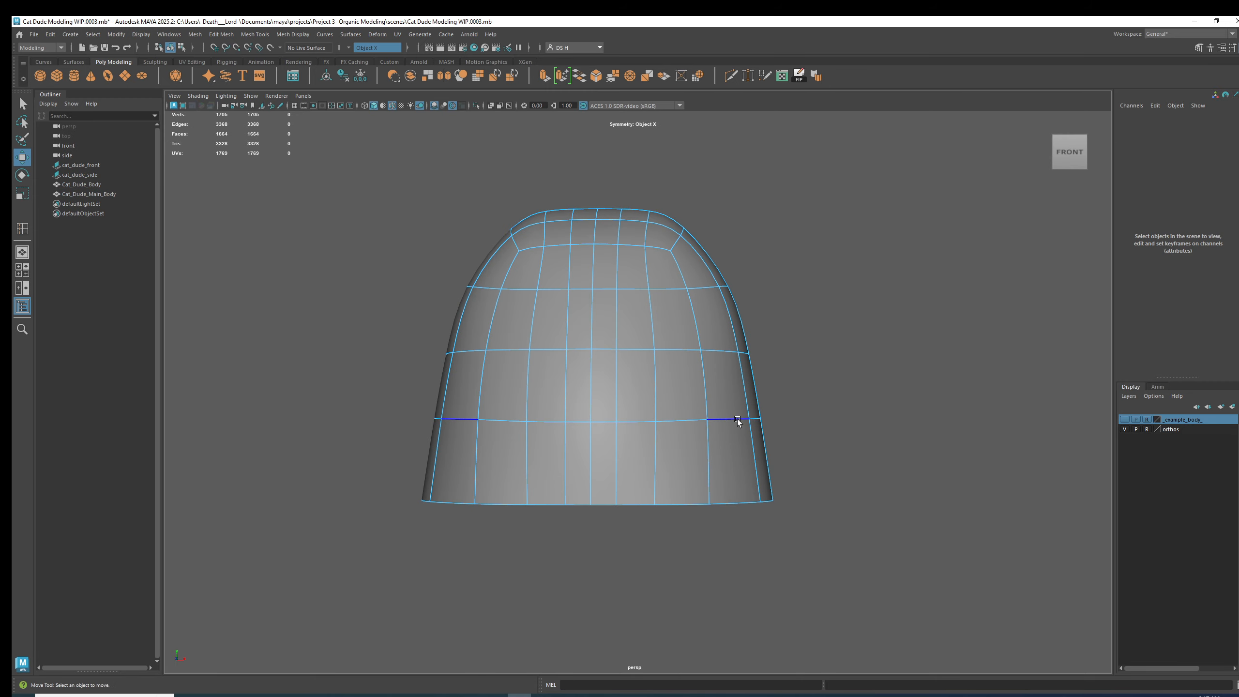
double_click(737, 419)
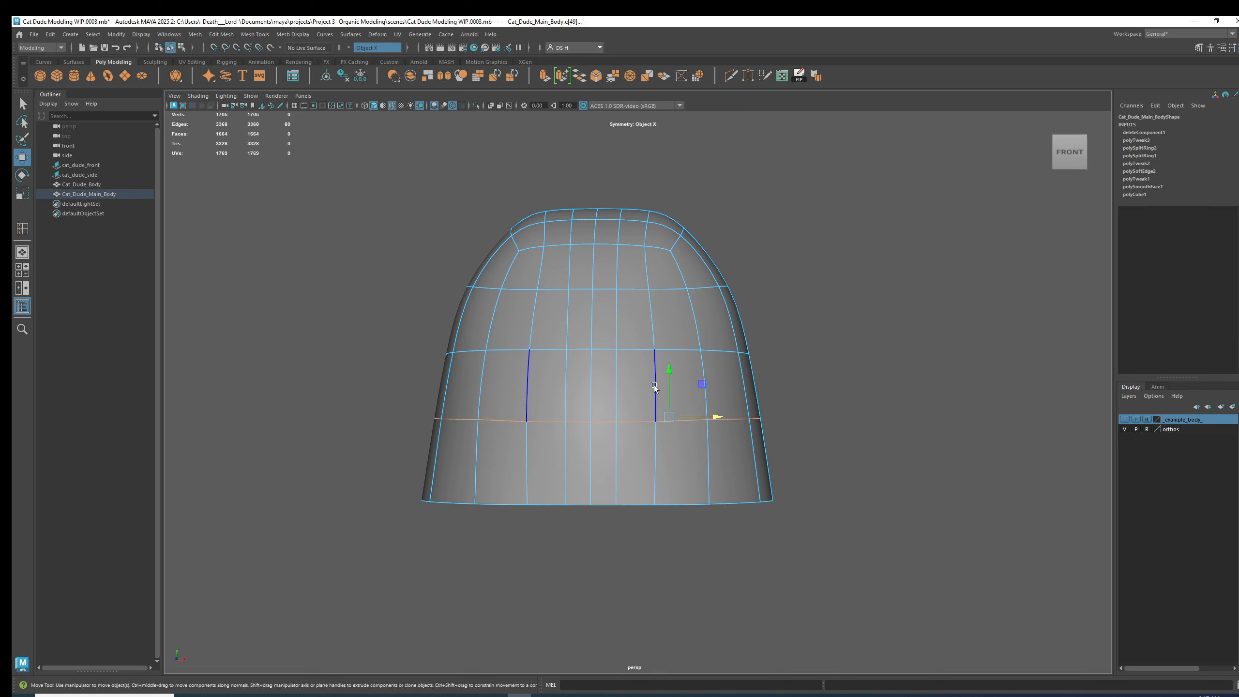
left_click_drag(666, 381, 799, 409, "alt")
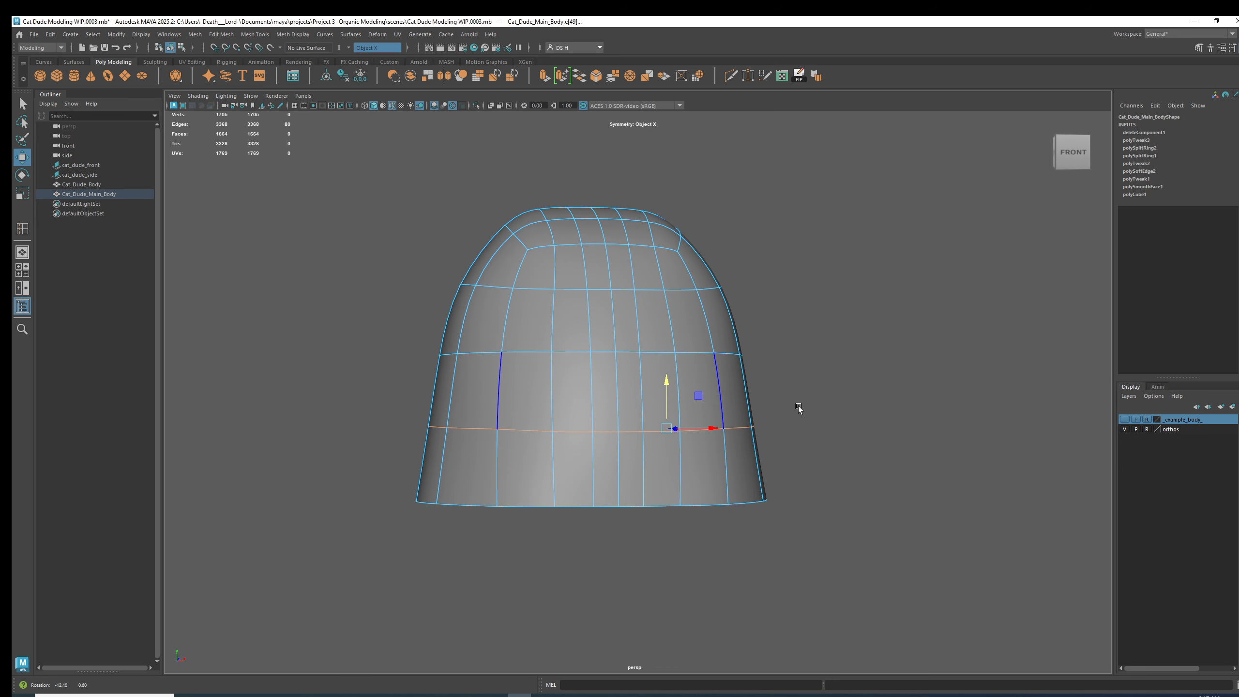
double_click(593, 353)
left_click_drag(658, 312, 652, 300)
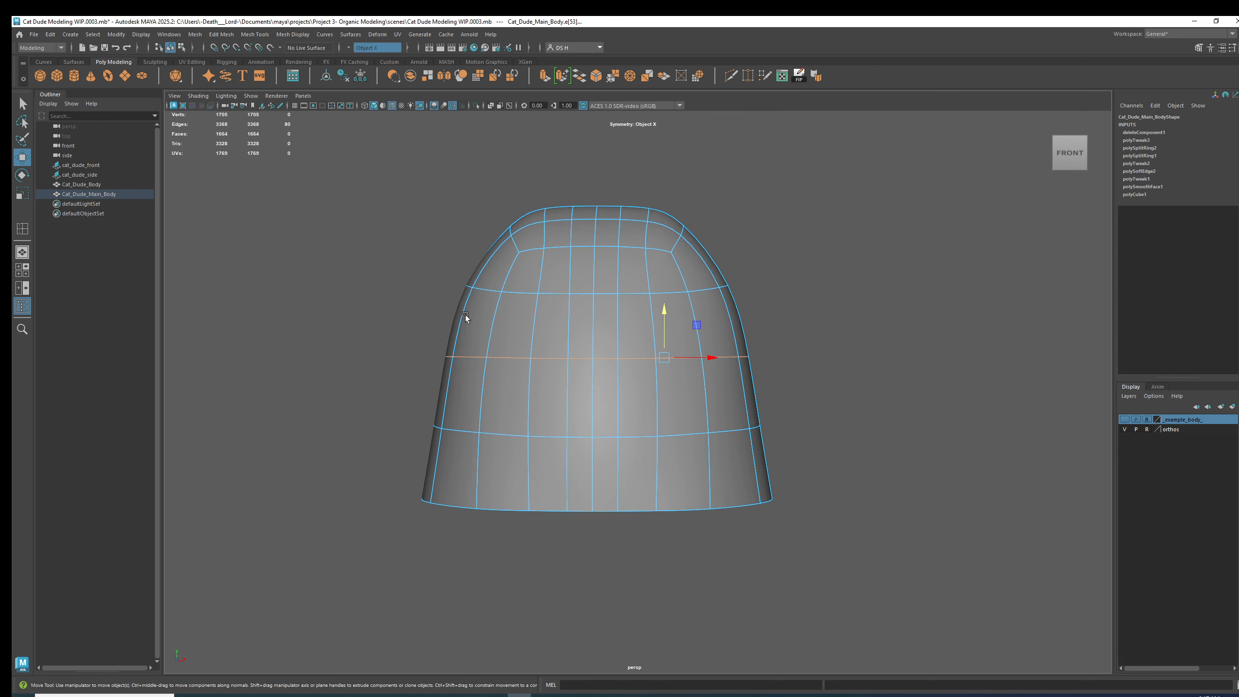
Step: In the front view, move the outermost base vertices on both sides inward to narrow the bottom of the body
key("space")
key("space")
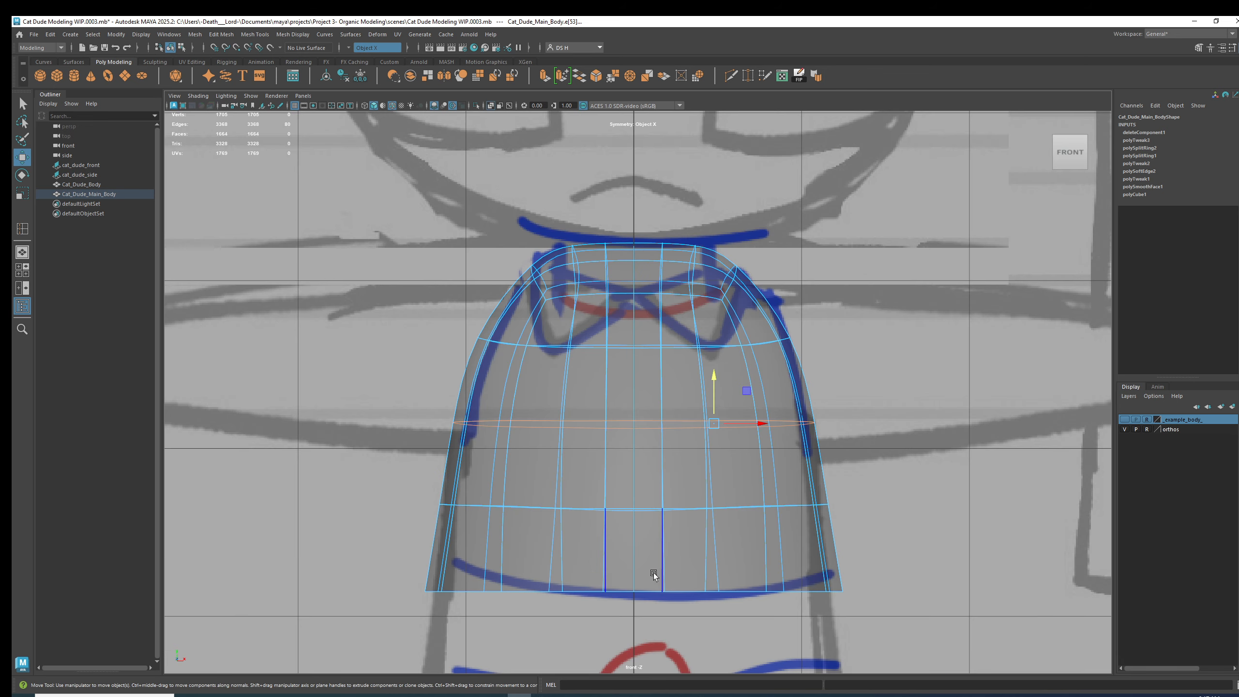
middle_click_drag(665, 499, 620, 436, "alt")
right_click_drag(620, 435, 786, 519, "alt")
right_click_drag(786, 519, 695, 504)
left_click_drag(853, 579, 779, 513)
key("3")
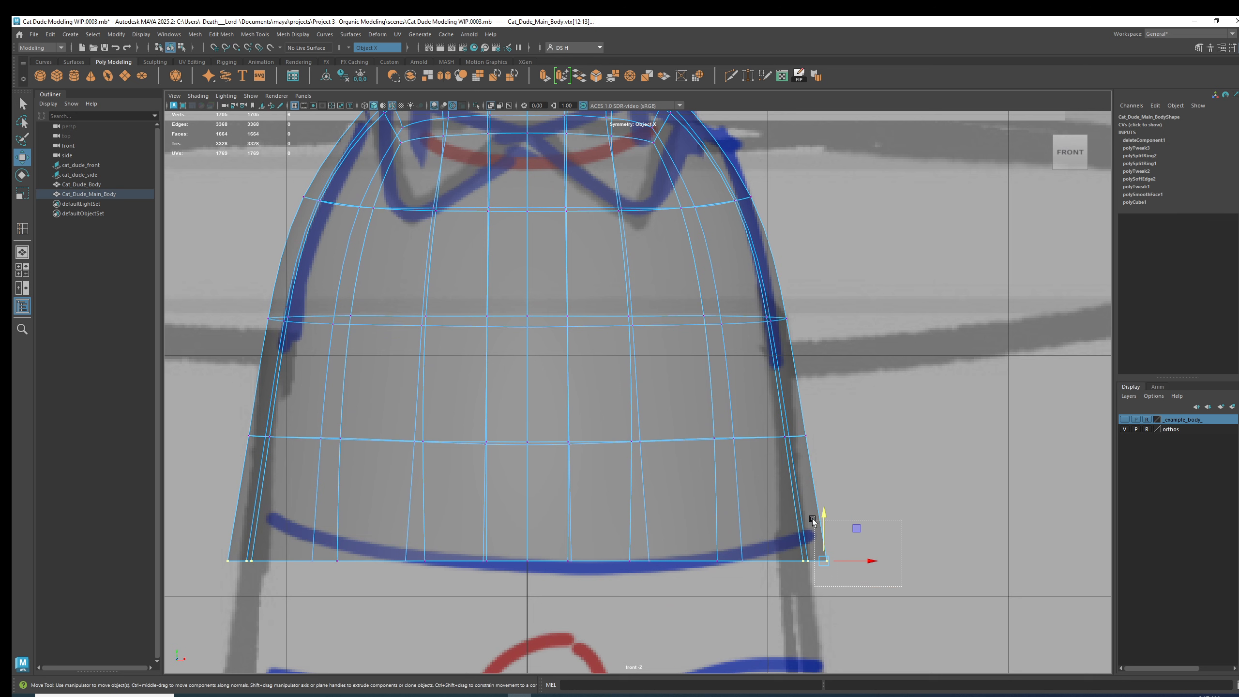
left_click_drag(877, 562, 863, 561)
middle_click_drag(674, 531, 757, 440, "alt")
middle_click_drag(525, 456, 495, 548, "alt")
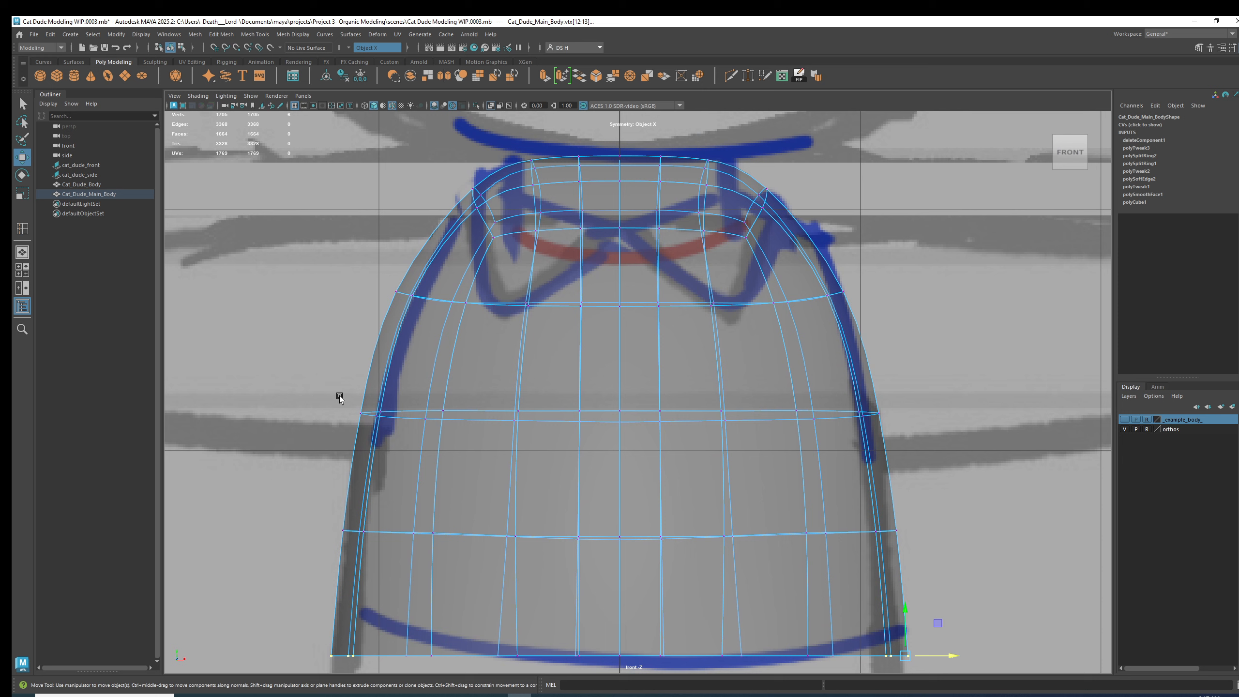
Step: Nudge the outer side vertices of the two horizontal loops above the base sideways to smooth the silhouette
left_click(395, 450)
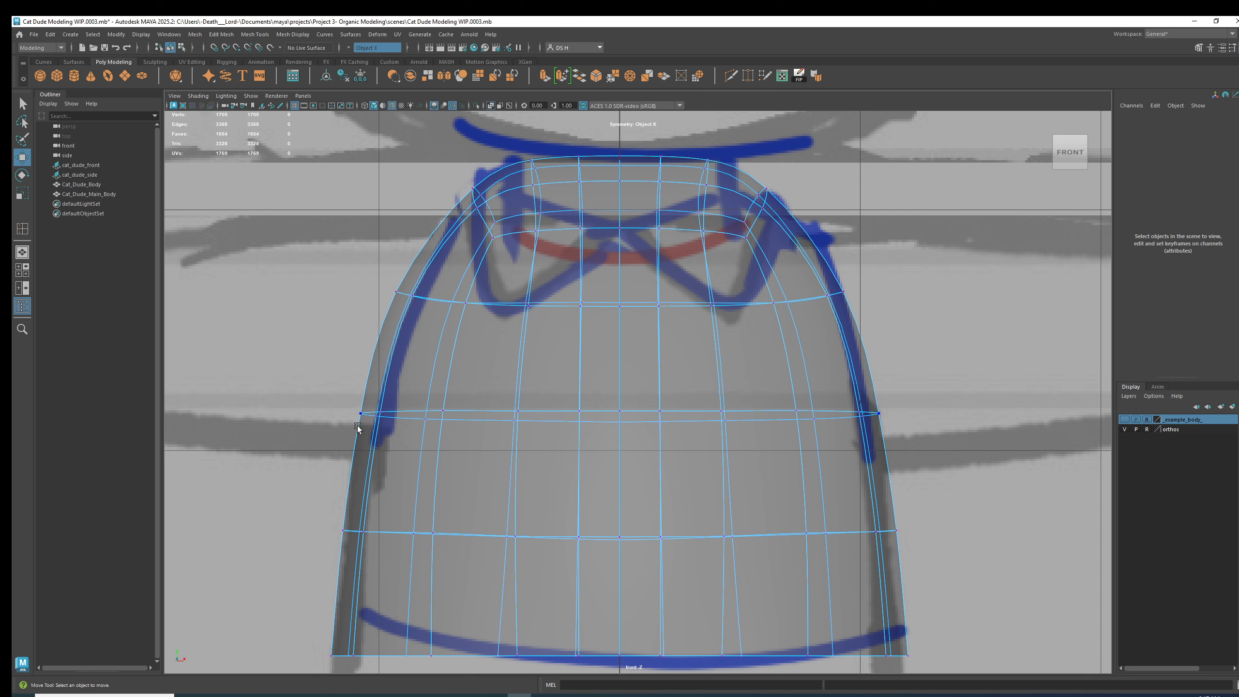
left_click_drag(401, 445, 401, 446)
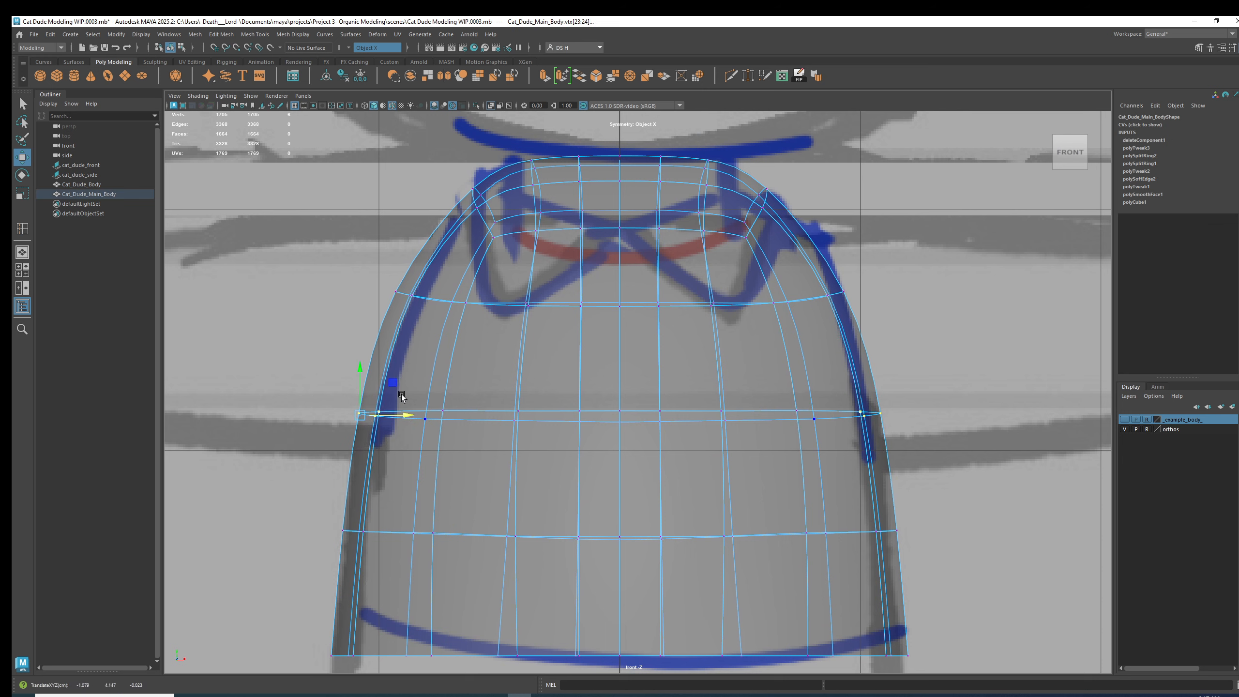
left_click_drag(333, 516, 388, 529)
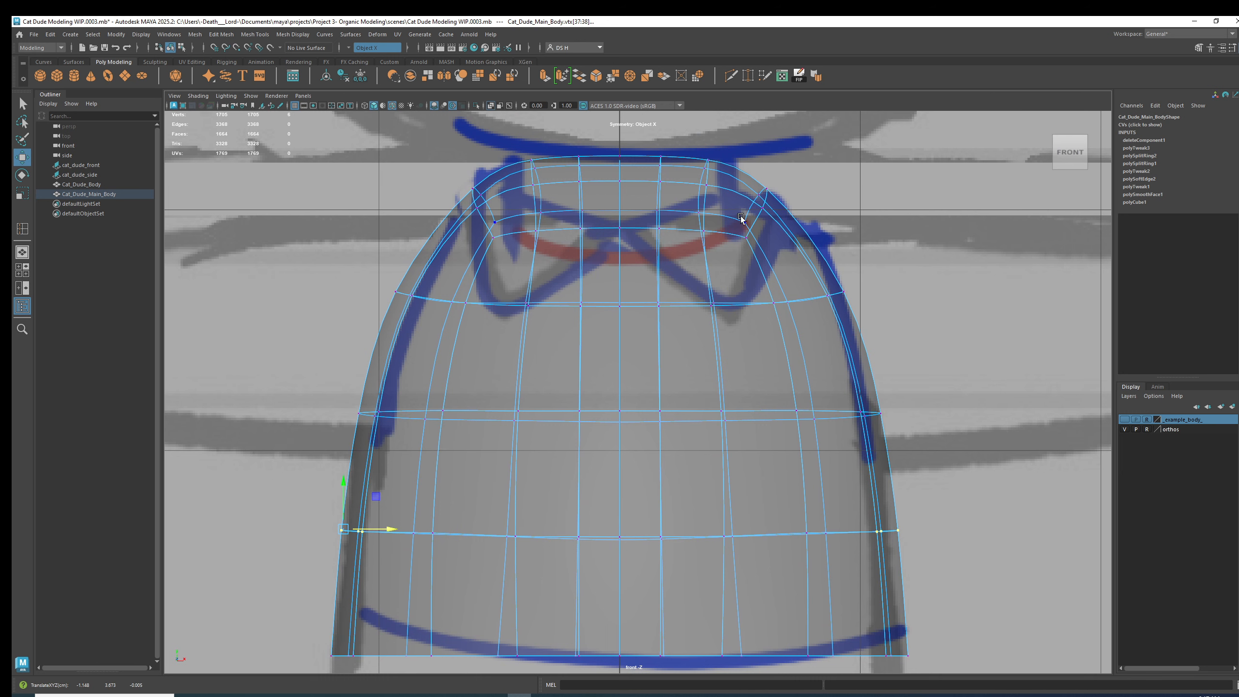
key("1")
key("3")
Step: In the front view, scale the upper vertex columns between the center and the top corners horizontally so each lines up vertically
middle_click_drag(711, 154, 690, 262, "alt")
right_click_drag(647, 237, 850, 320, "alt")
left_click_drag(765, 259, 686, 169)
left_click_drag(754, 215, 737, 197)
key("1")
key("r")
middle_click_drag(689, 226, 672, 343, "alt")
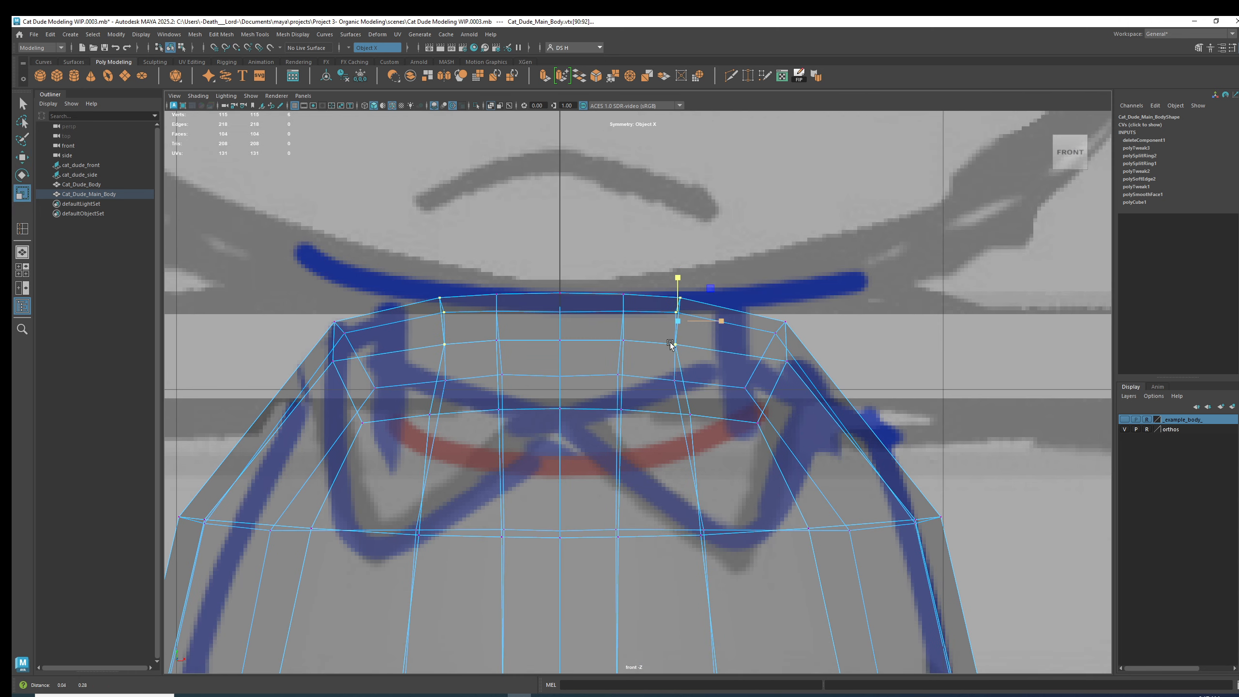
right_click_drag(672, 345, 1084, 443, "alt")
key("3")
key("1")
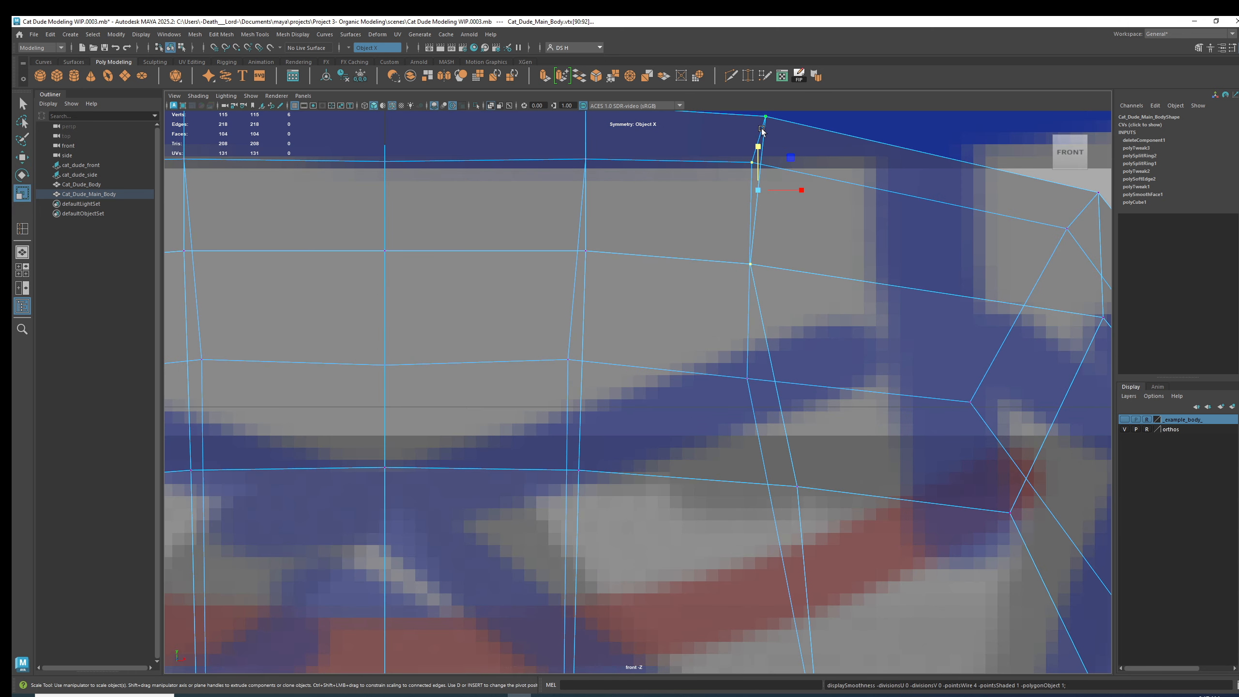
right_click_drag(762, 157, 674, 227, "alt")
left_click_drag(750, 286, 707, 280)
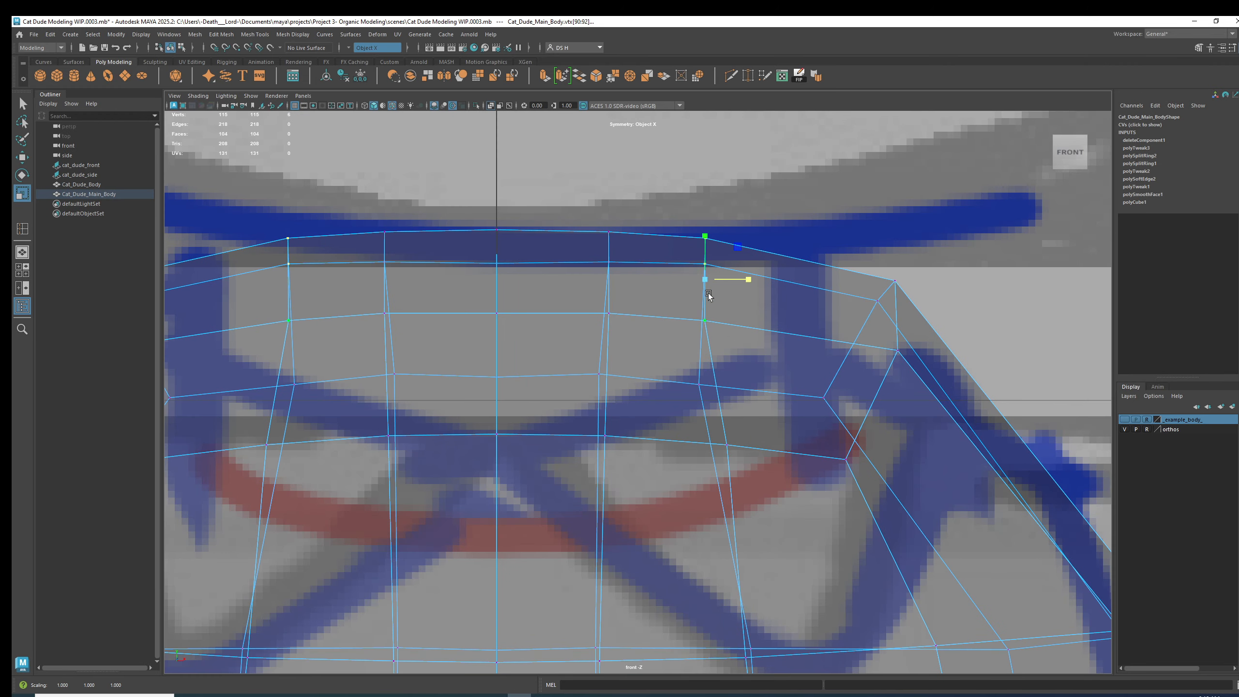
key("3")
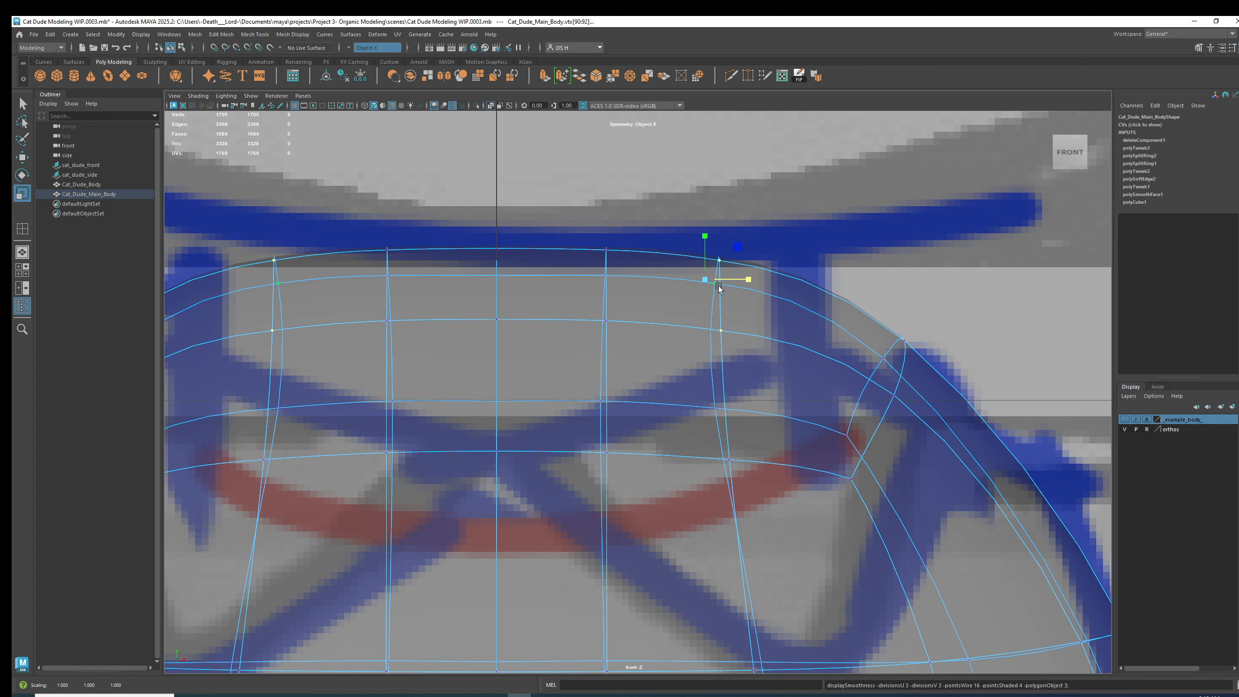
Step: In the perspective view, examine the rounded top of the body in both unsmoothed and smoothed display
key("space")
key("space")
mouse_move(880, 244)
left_mouse_down("alt")
mouse_move(717, 291)
mouse_move(629, 267)
mouse_move(640, 224)
mouse_move(880, 234)
left_mouse_up("alt")
middle_click_drag(700, 224, 764, 415, "alt")
left_click_drag(764, 415, 732, 398, "alt")
right_click_drag(732, 398, 978, 482, "alt")
key("1")
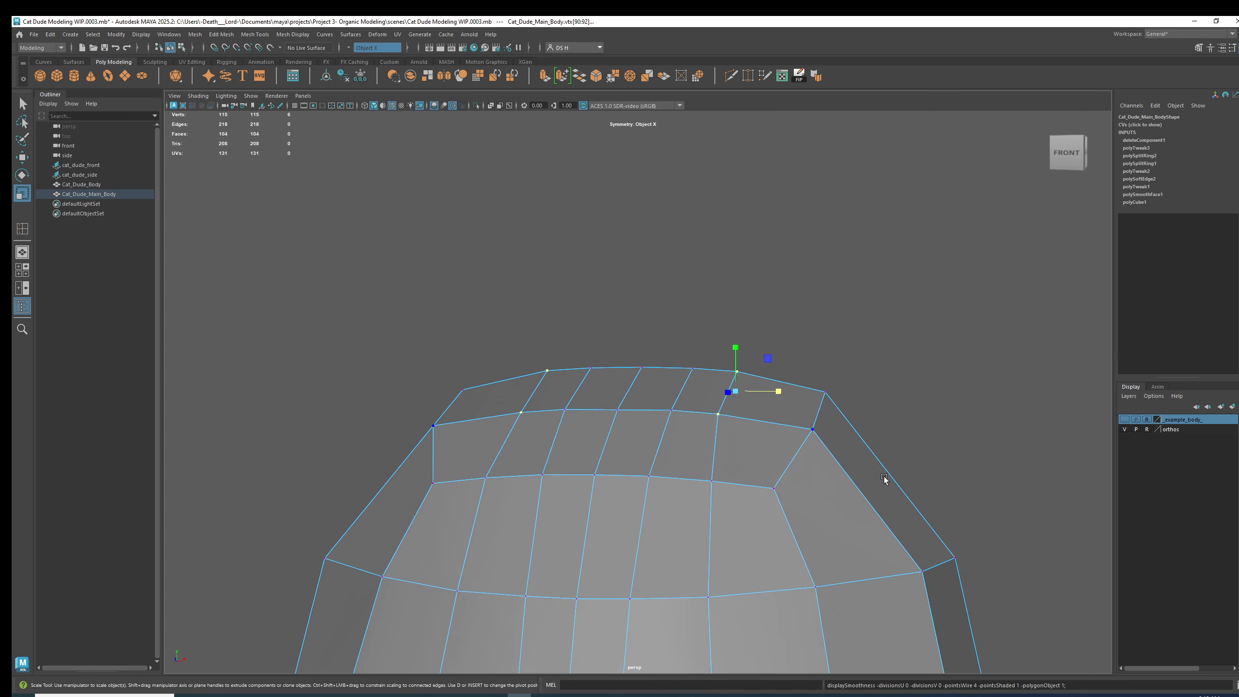
key("3")
left_click_drag(841, 467, 849, 431, "alt")
left_click(853, 430)
right_click_drag(772, 438, 892, 335)
Step: On the back of the body, nudge the middle vertices of the two uppermost rows slightly upward to even out the rows
left_click_drag(934, 405, 804, 358, "alt")
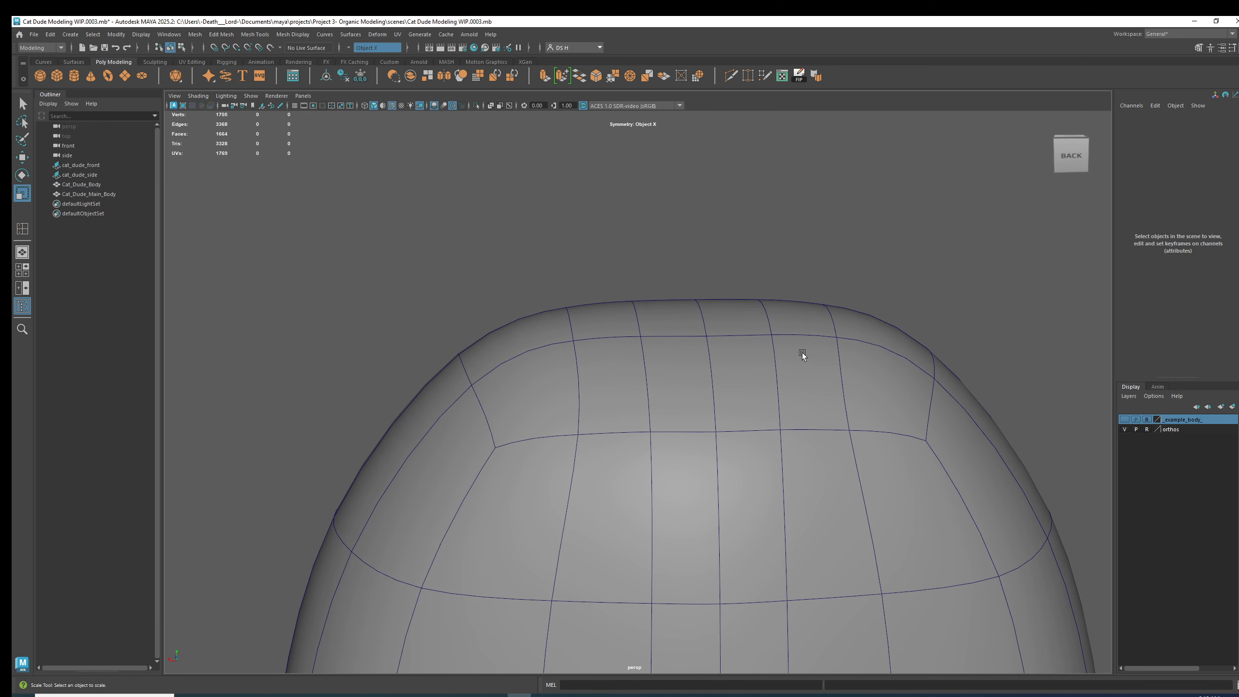
left_click(709, 341)
key("1")
key("F9")
left_click(706, 330)
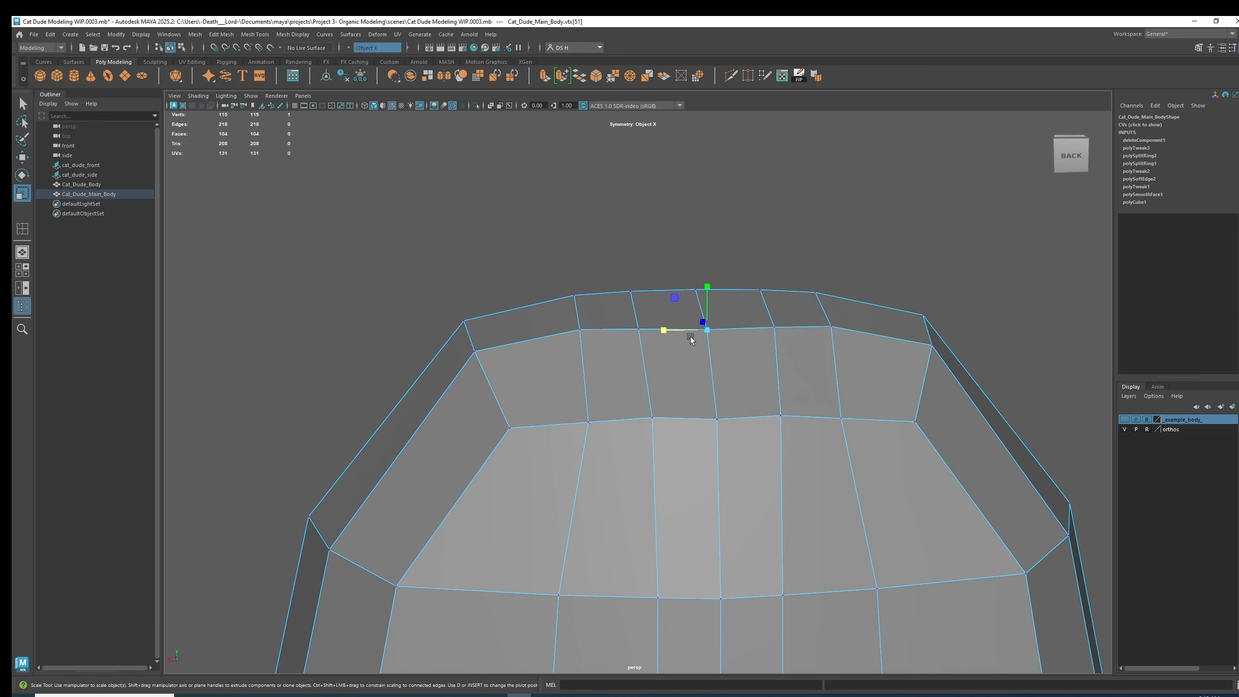
key("w")
left_click_drag(708, 289, 640, 277)
left_click(643, 336)
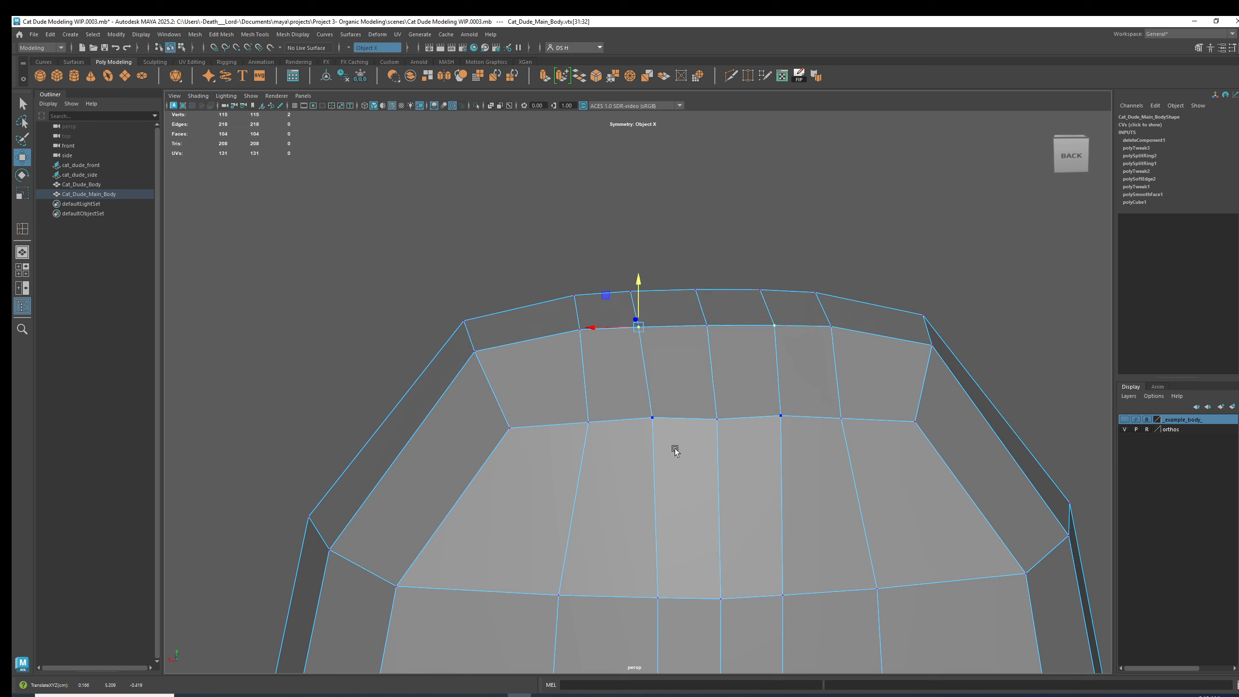
left_click(719, 420)
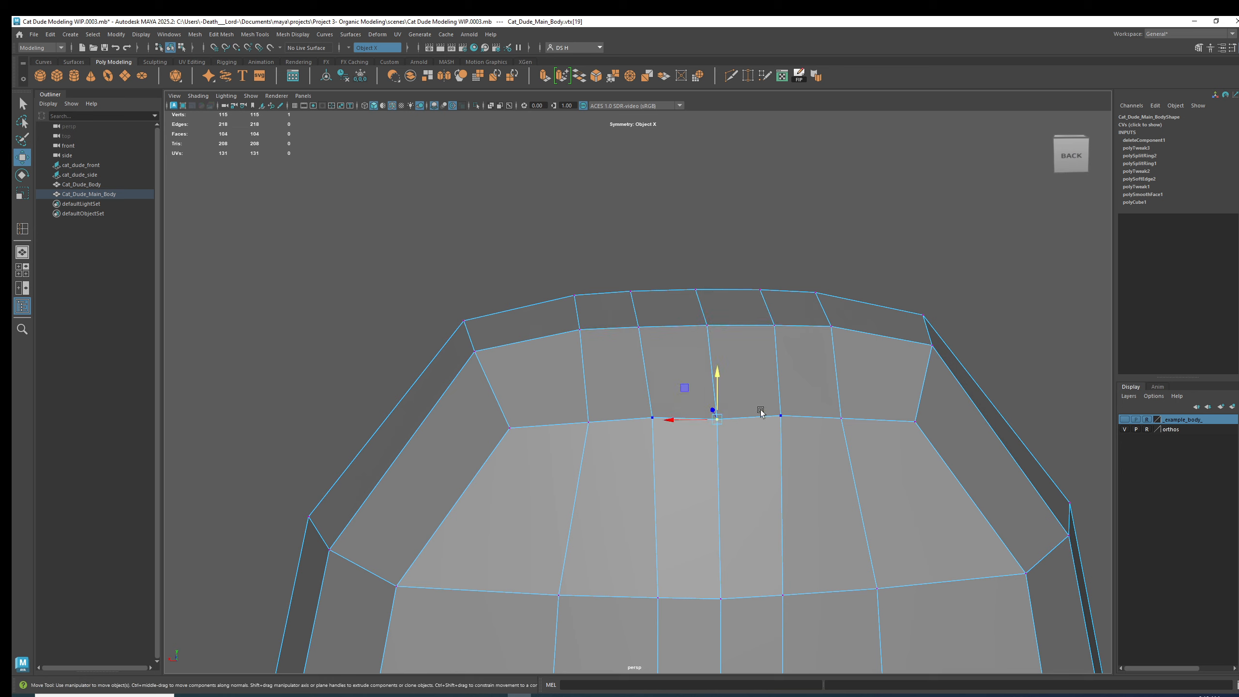
left_click_drag(717, 373, 716, 370)
key("3")
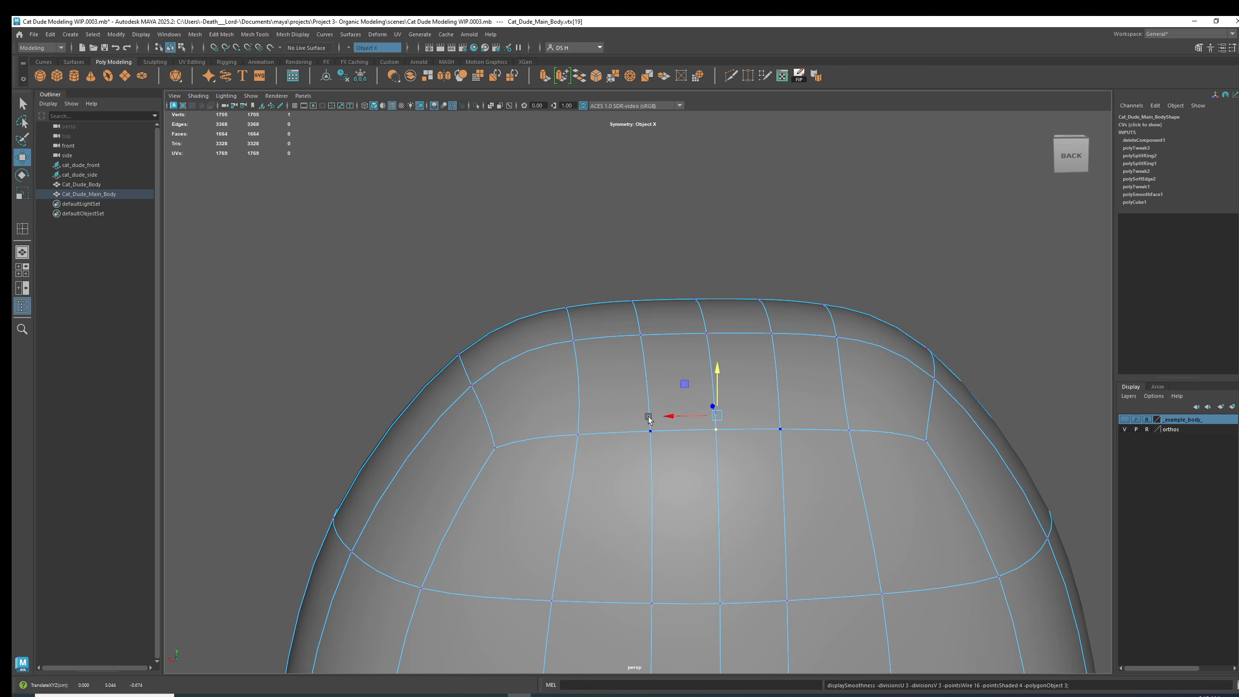
Step: Examine the smoothed body's silhouette in perspective from the front, the three-quarter angle and the side
left_click(863, 311)
left_click_drag(805, 382, 790, 413, "alt")
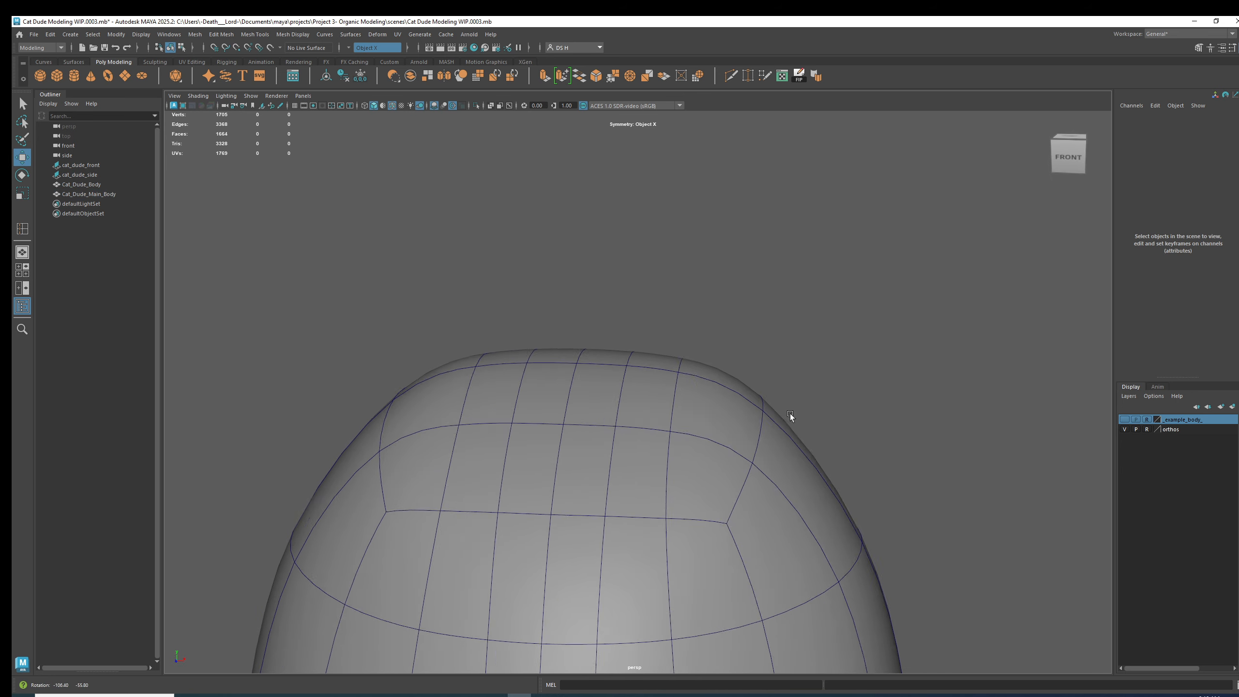
scroll(651, 436, "down", 3)
middle_click_drag(651, 436, 695, 267, "alt")
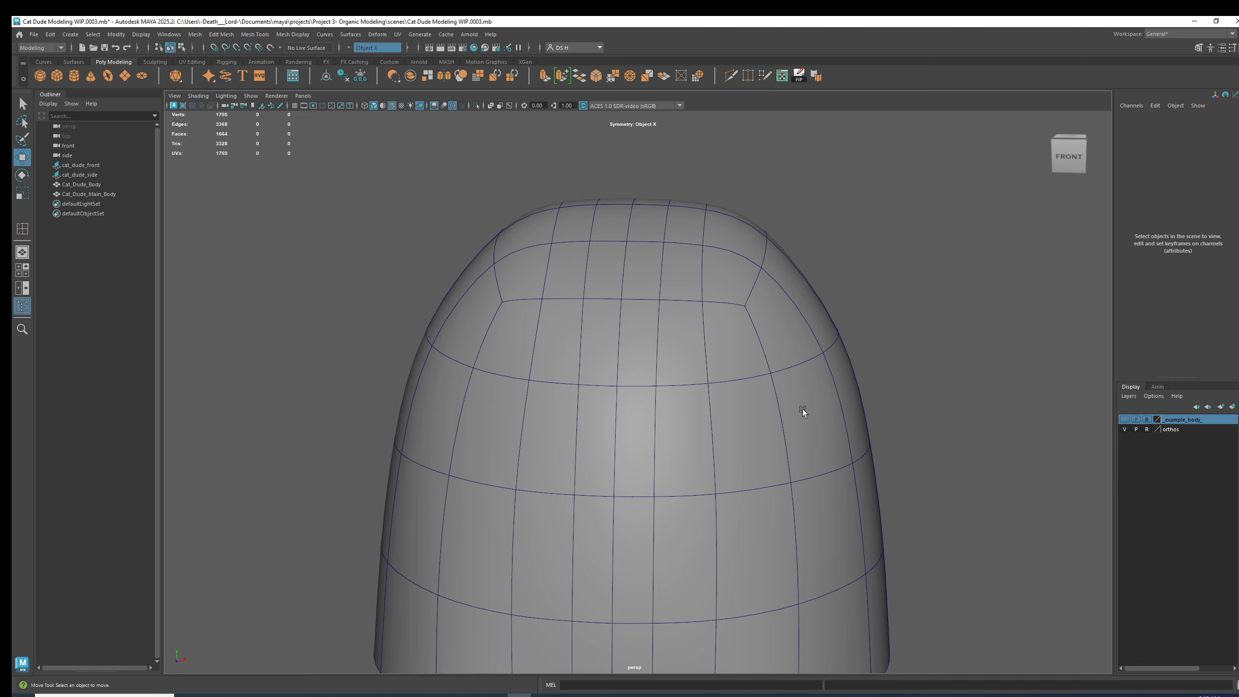
scroll(791, 389, "down", 1)
left_click_drag(790, 390, 793, 302, "alt")
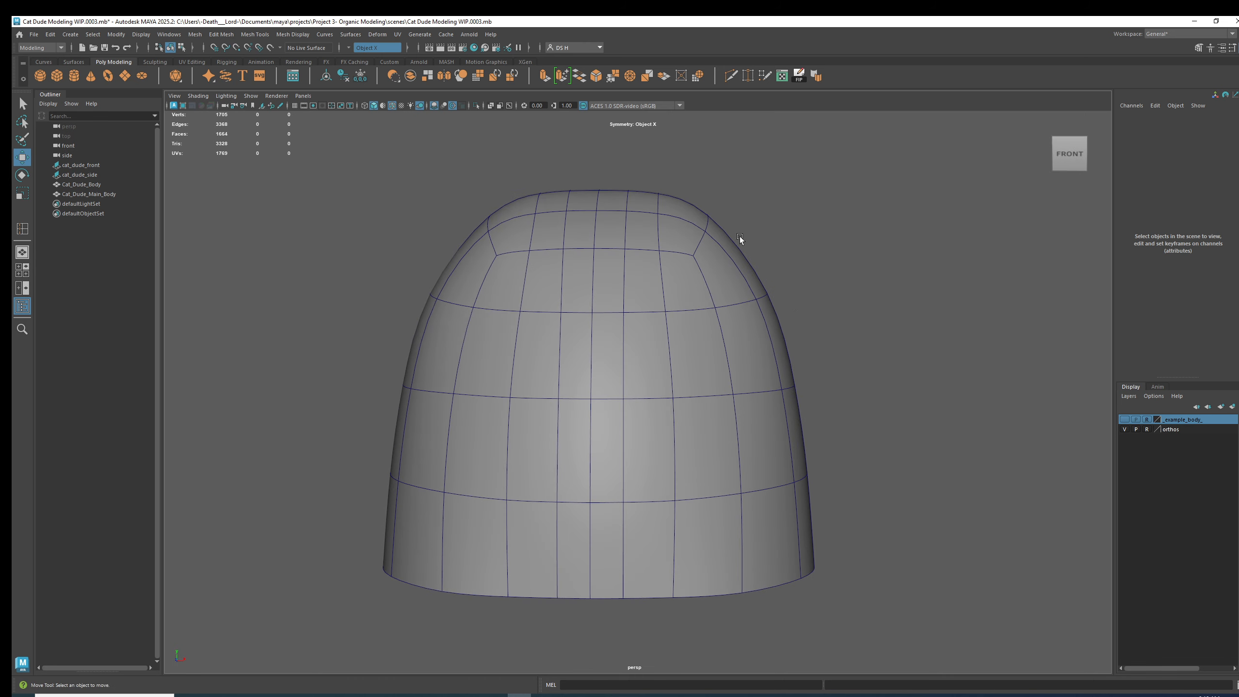
left_click_drag(747, 252, 565, 267, "alt")
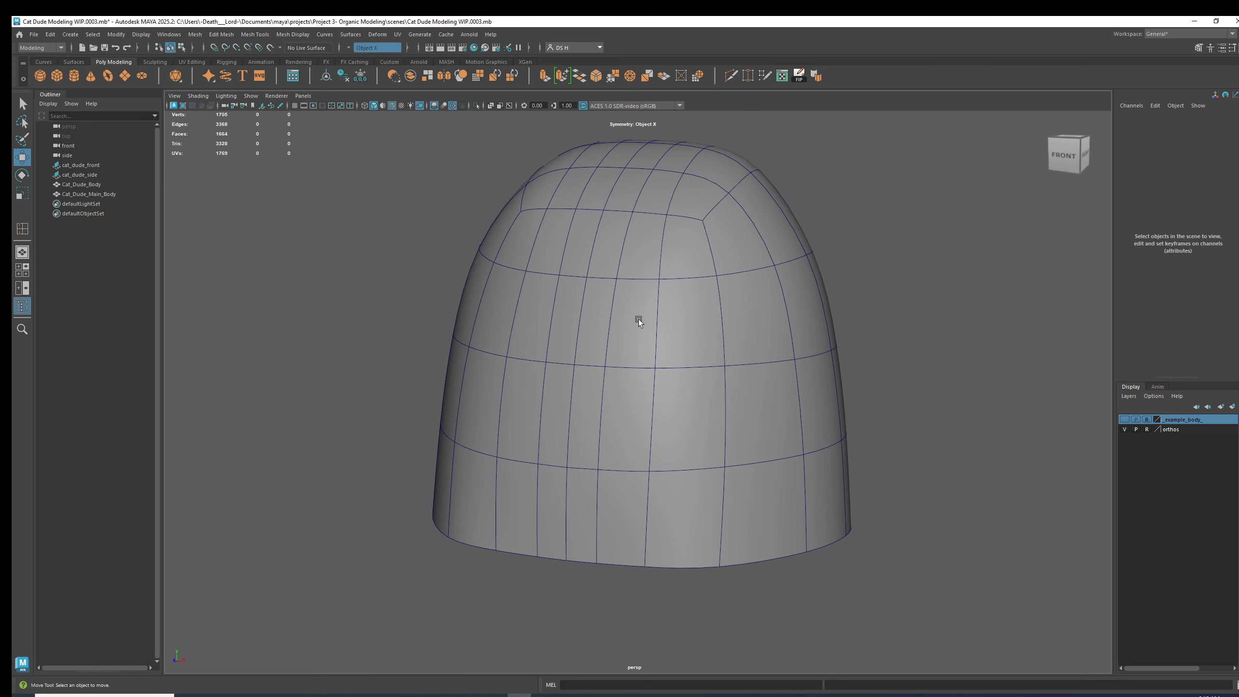
right_click_drag(759, 304, 663, 253, "alt")
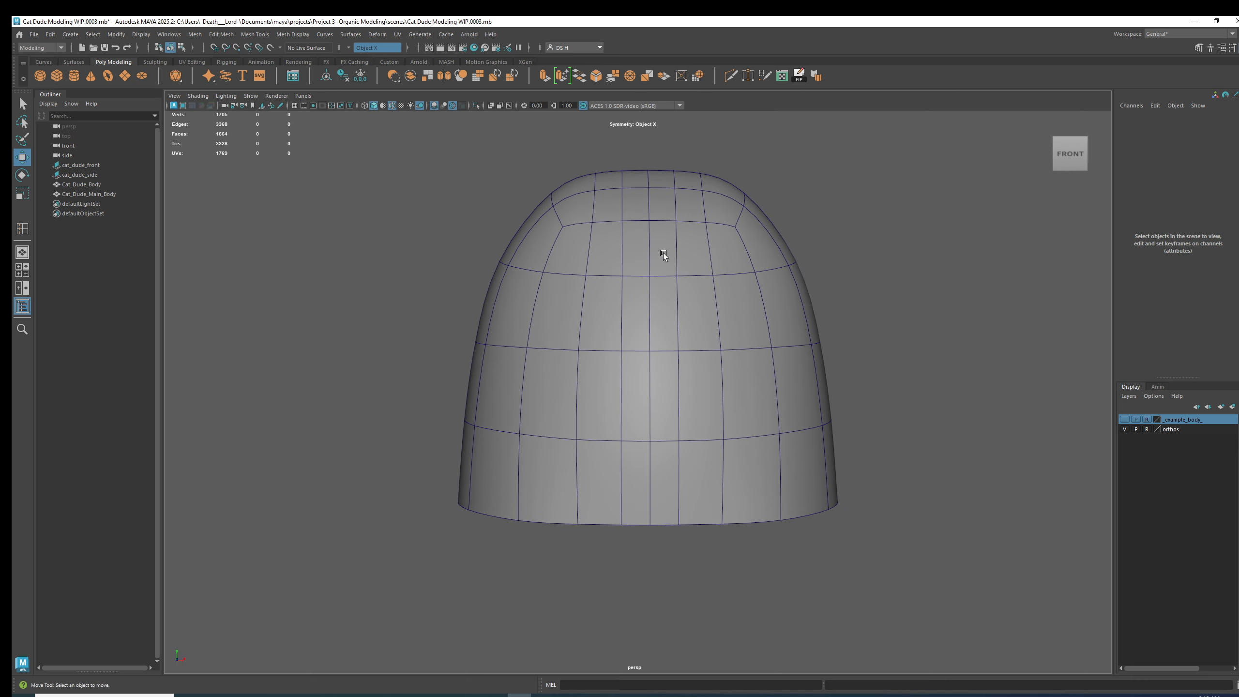
middle_click_drag(658, 234, 619, 238, "alt")
left_click_drag(620, 239, 534, 262, "alt")
middle_click_drag(534, 262, 673, 280, "alt")
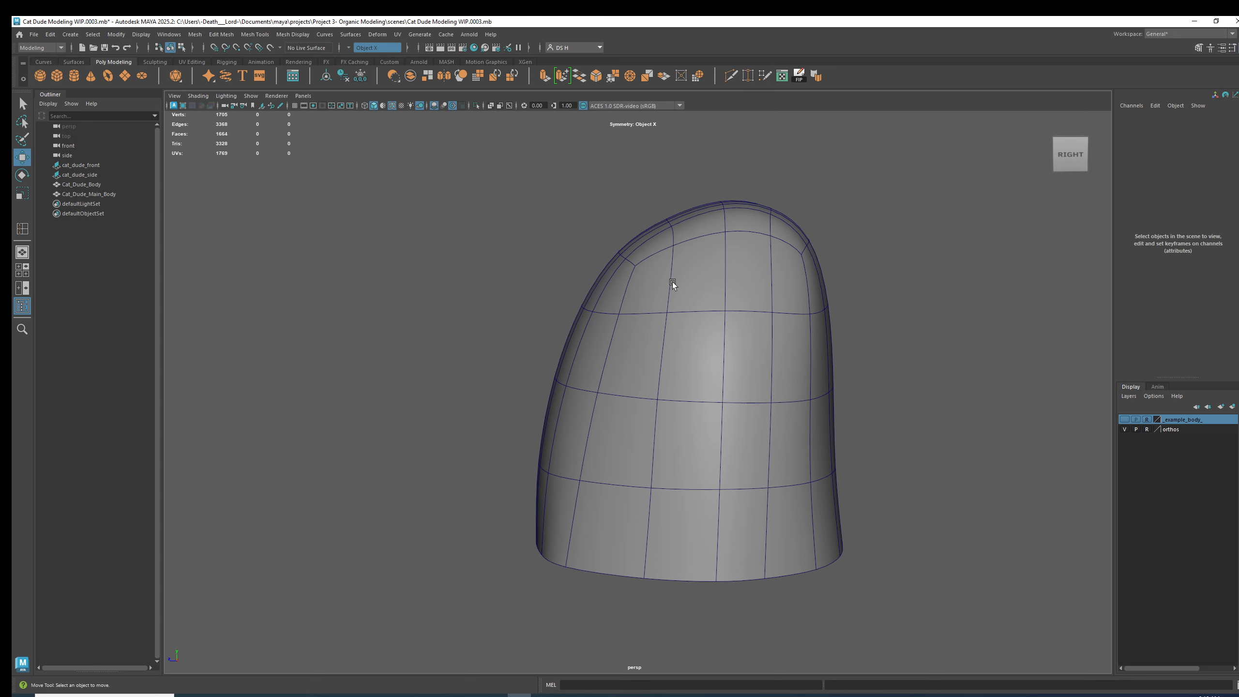
left_click_drag(703, 287, 767, 268, "alt")
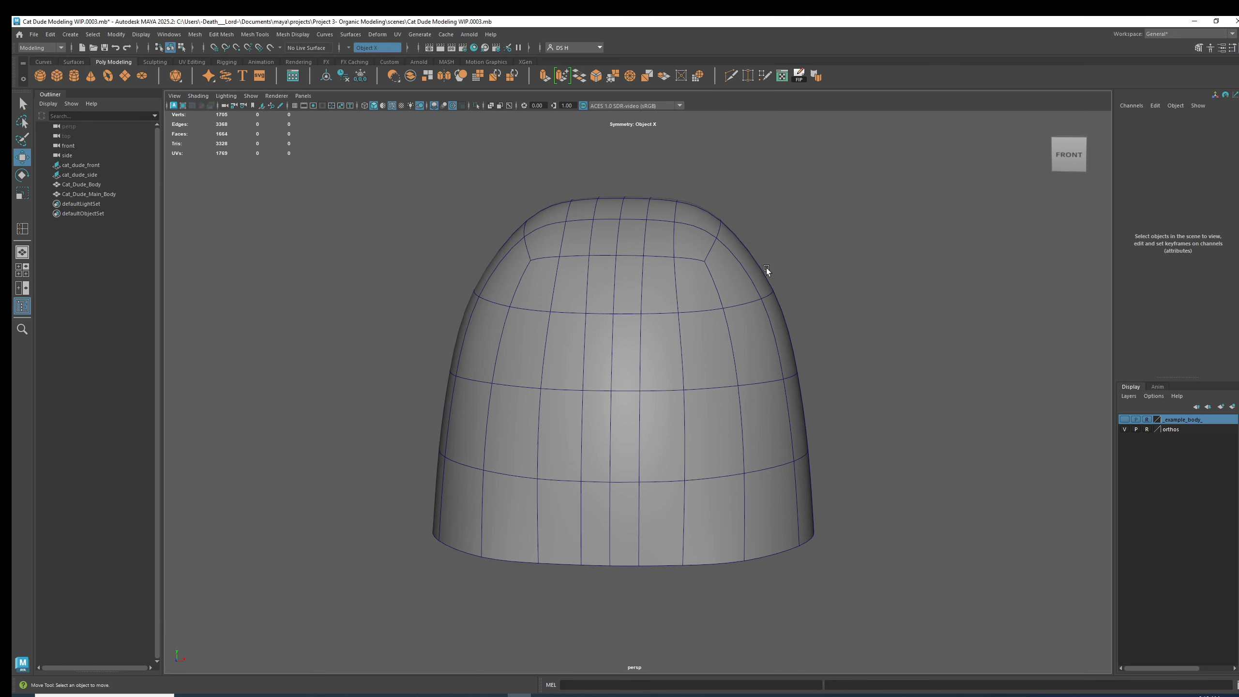
Step: In the front view, move the top corner vertices on both sides slightly inward toward the reference outline
key("space")
key("space")
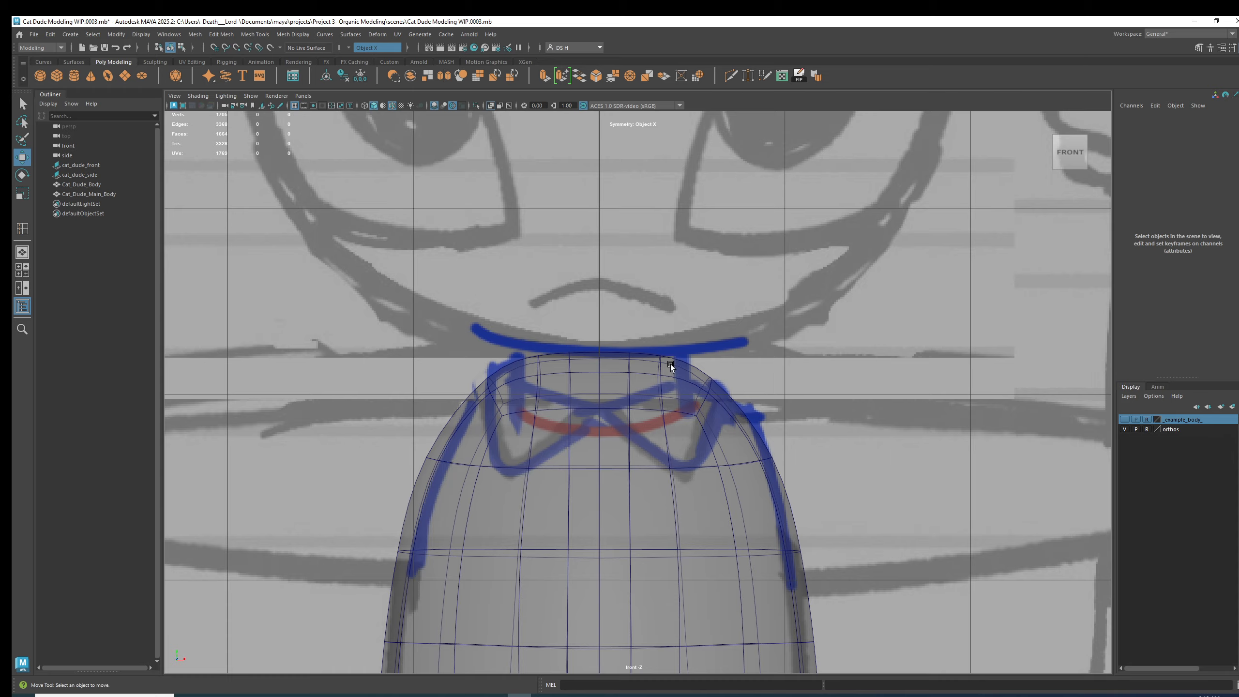
middle_click_drag(670, 364, 664, 258, "alt")
scroll(654, 264, "up", 3)
left_click(698, 282)
right_click_drag(698, 283, 668, 274)
left_click_drag(706, 339, 714, 342)
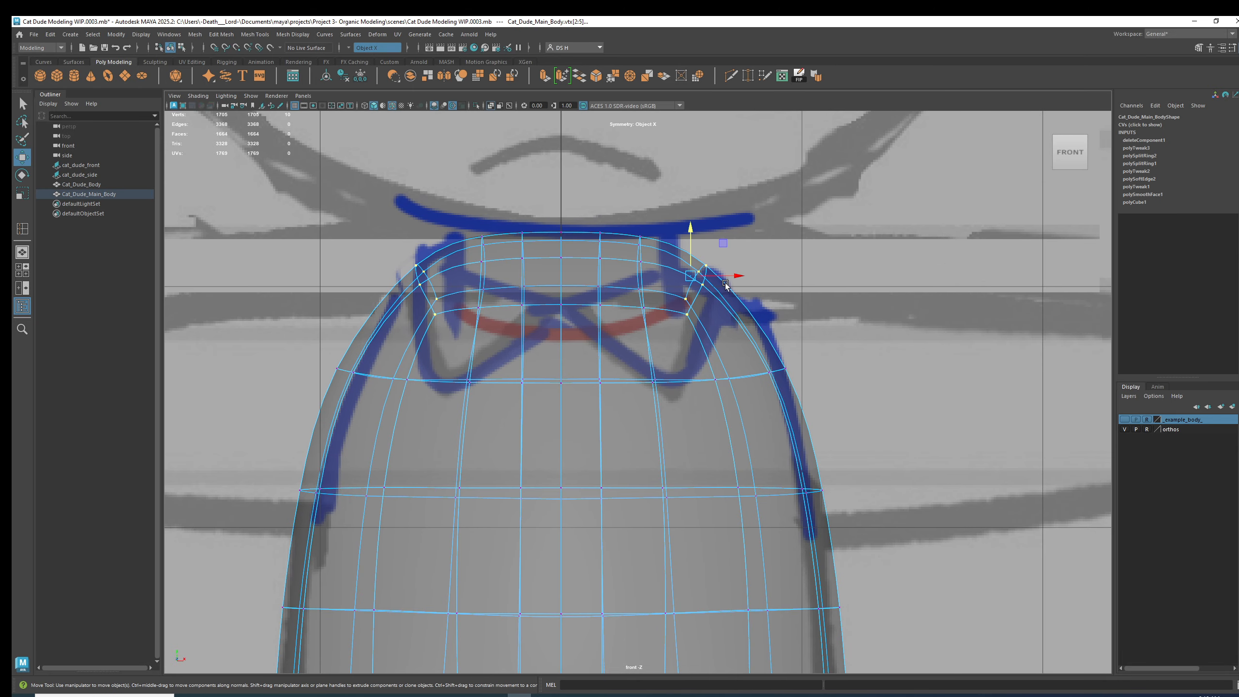
scroll(809, 295, "up", 3)
key("1")
key("3")
left_click_drag(755, 249, 744, 245)
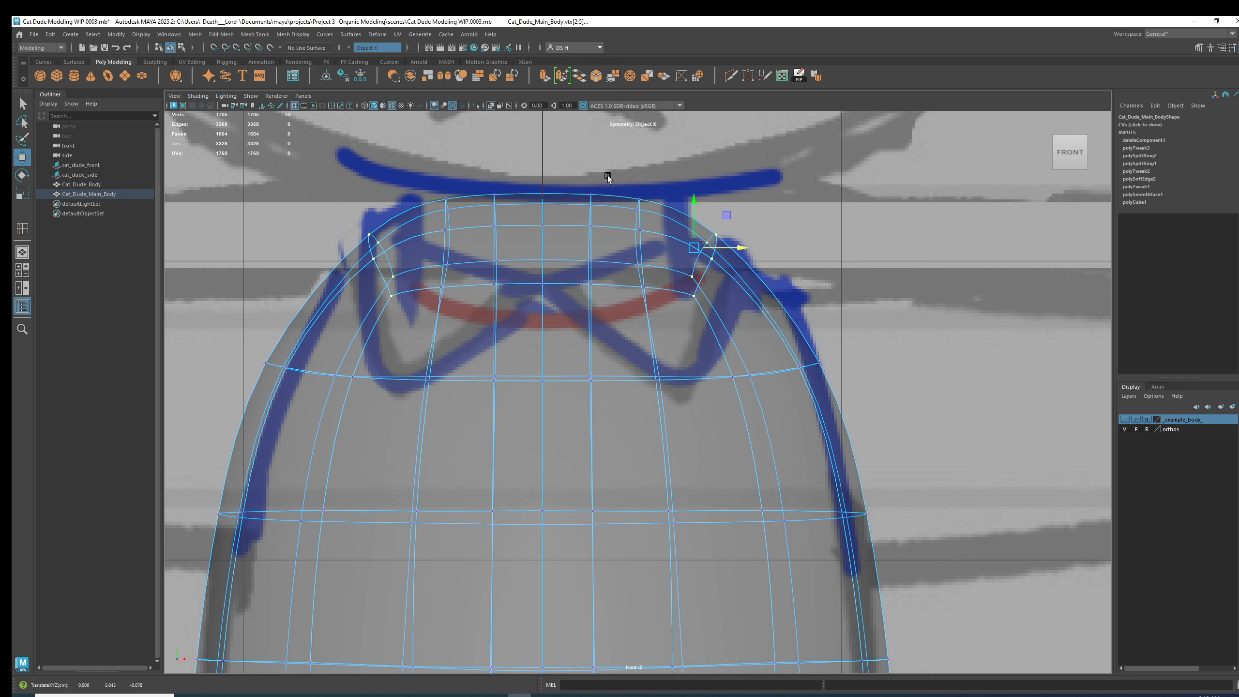
Step: Lower the vertices across the flat top slightly, and lower its outermost columns a little more to round the edge
left_click_drag(415, 175, 658, 243)
left_click_drag(590, 165, 590, 169)
key("1")
key("3")
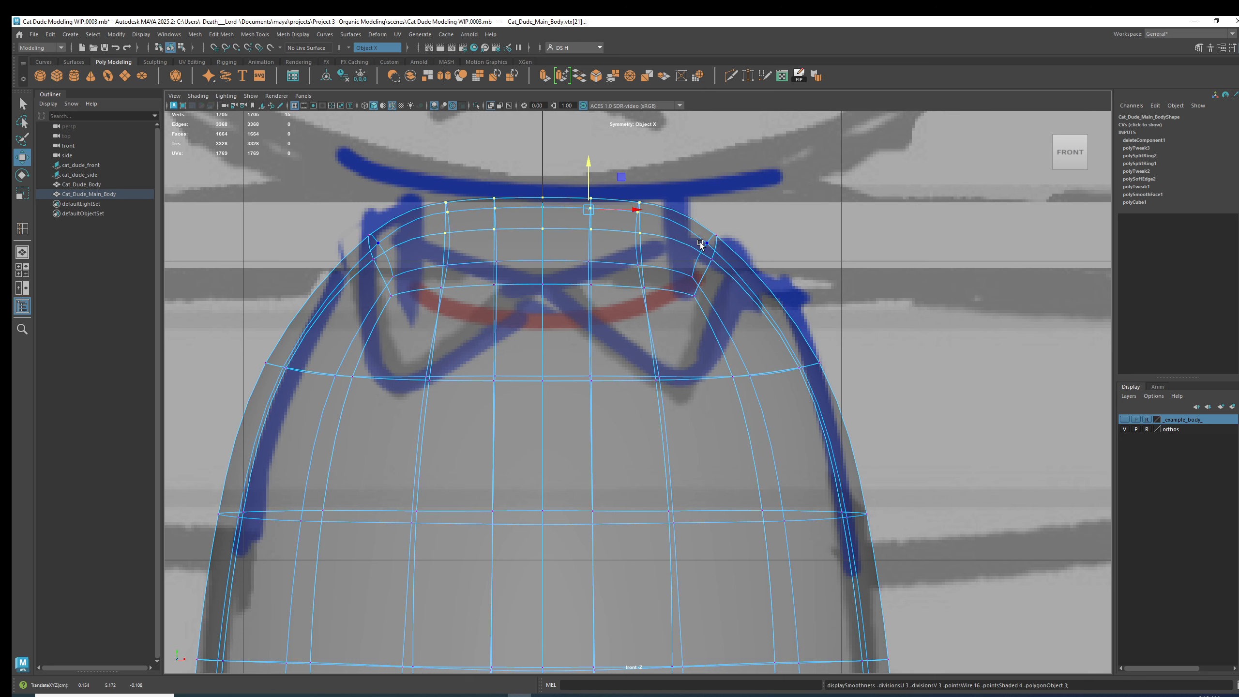
left_click_drag(659, 176, 609, 240)
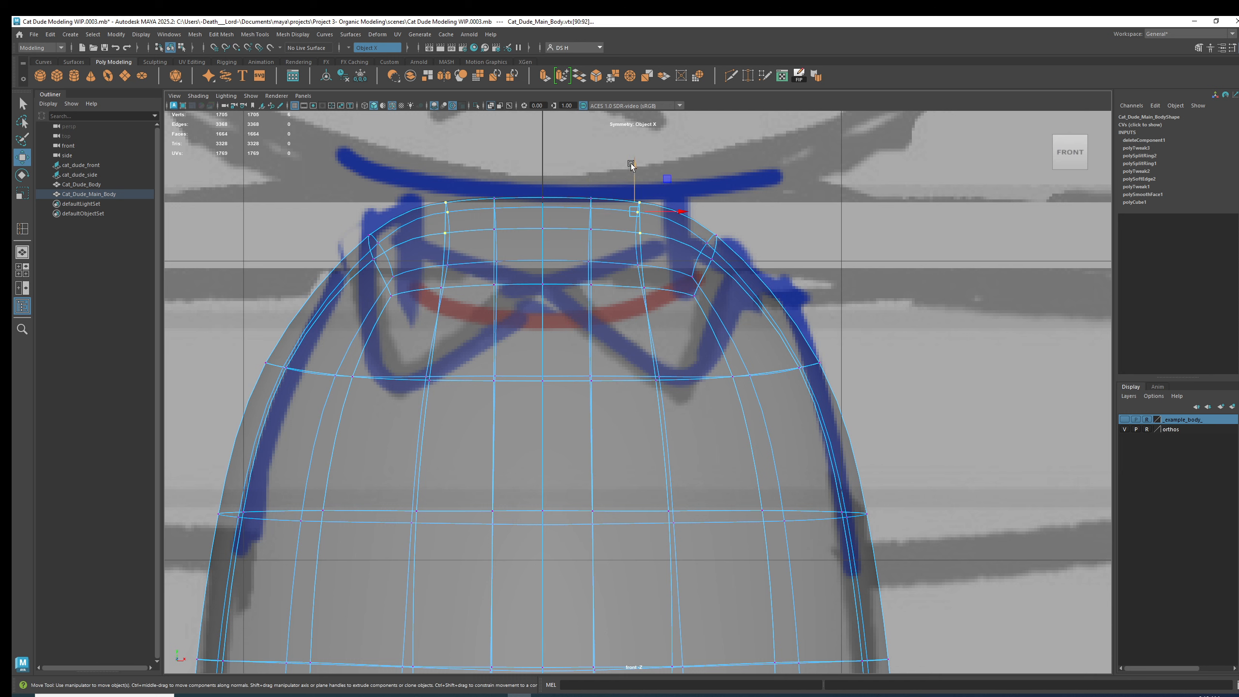
left_click_drag(634, 165, 633, 165)
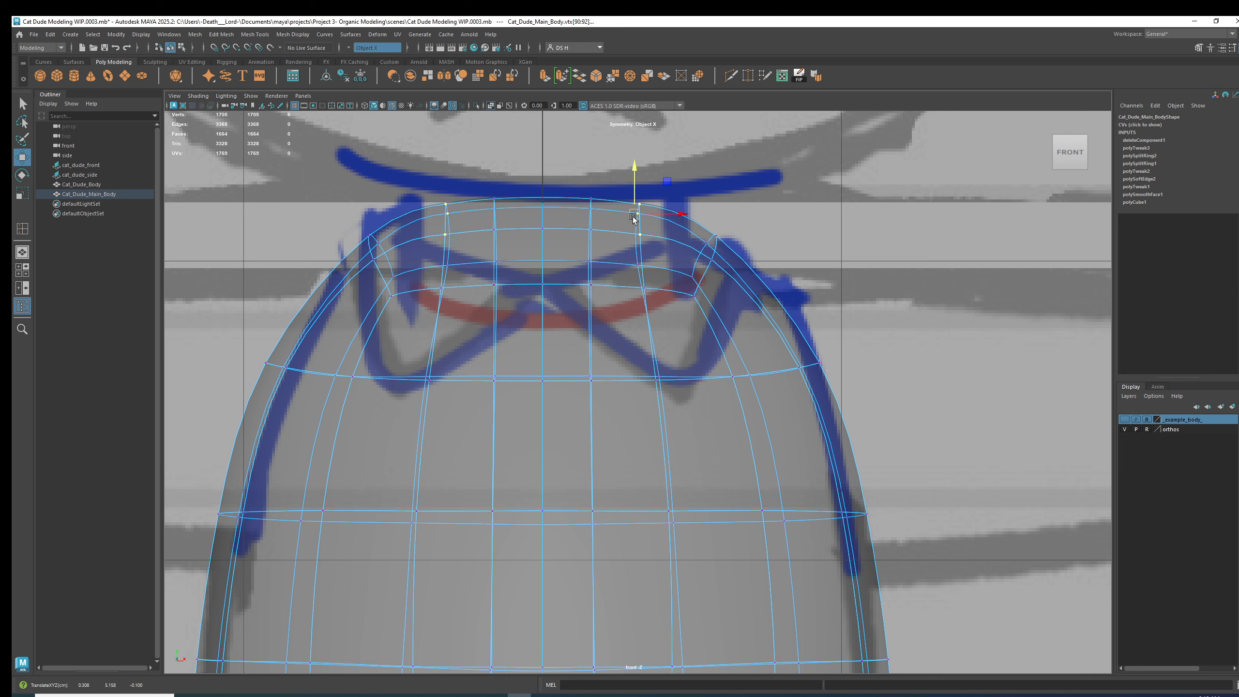
Step: Lower the top corner vertices slightly on both sides and check the smoothed body in perspective
left_click_drag(742, 311, 691, 212)
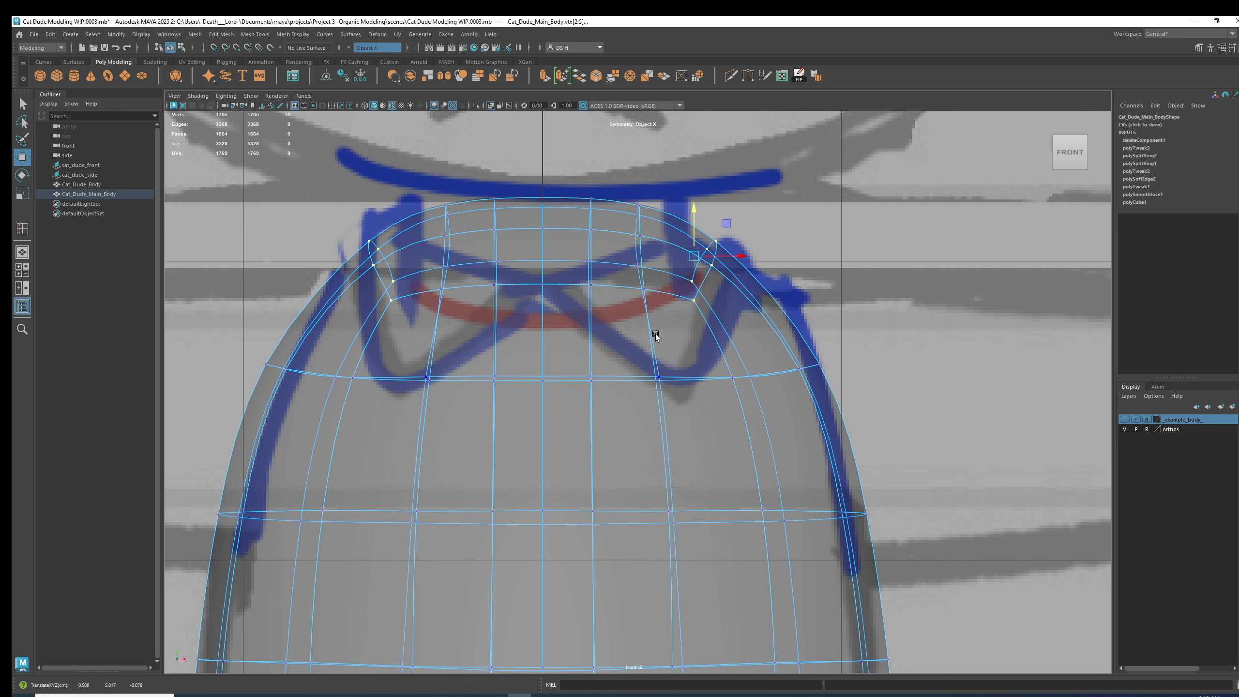
key("1")
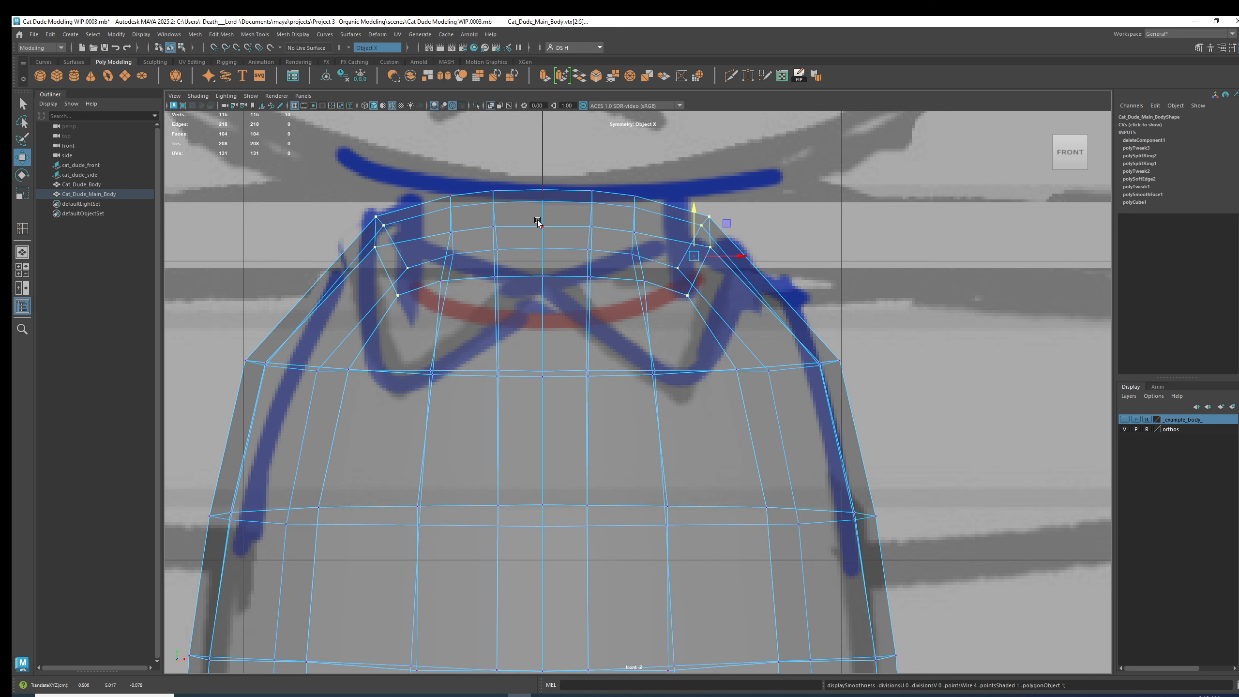
key("3")
key("space")
key("space")
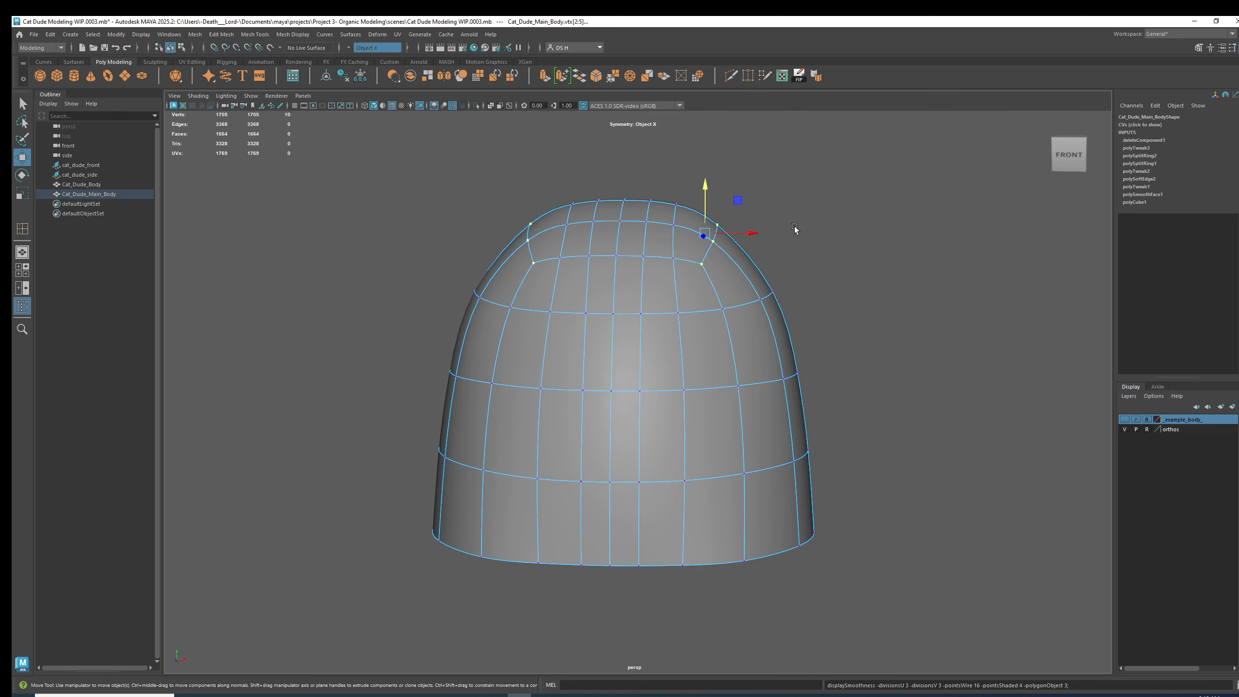
left_click(797, 266)
left_click_drag(797, 266, 725, 266, "alt")
left_click(725, 266)
Step: In the side view, raise the upper vertices just behind the front top corner slightly
key("space")
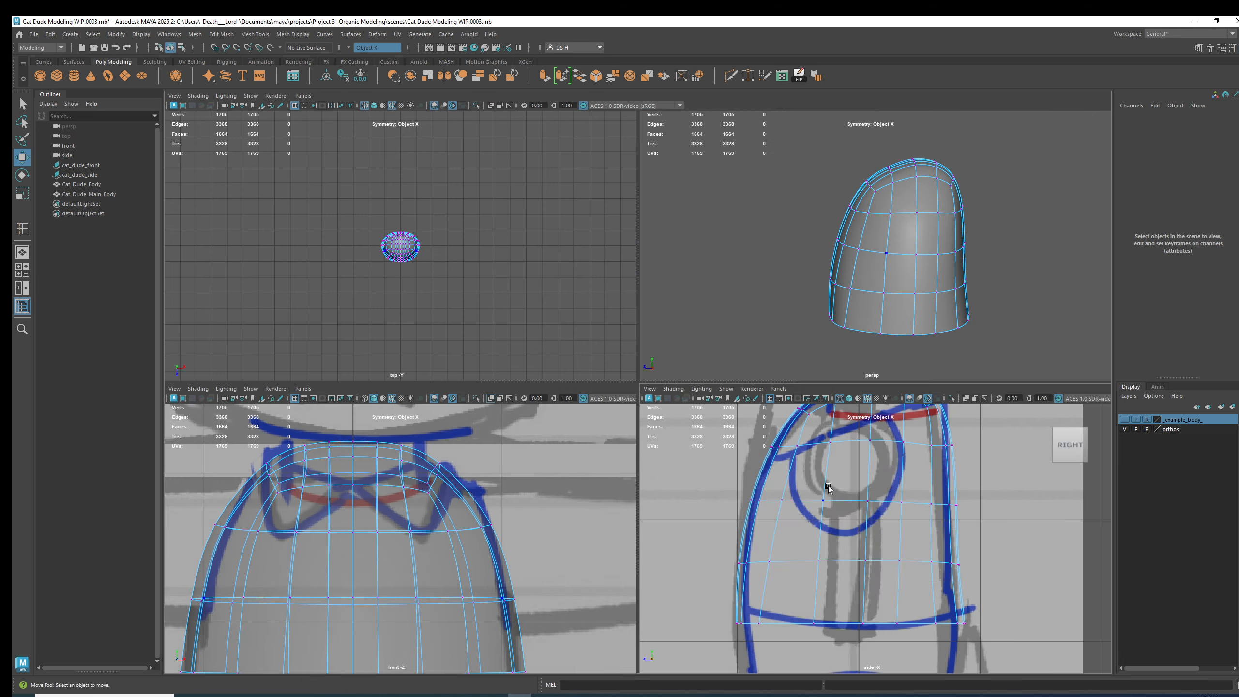
key("space")
left_click_drag(716, 428, 710, 552, "alt")
scroll(645, 360, "up", 2)
middle_click_drag(645, 360, 679, 358, "alt")
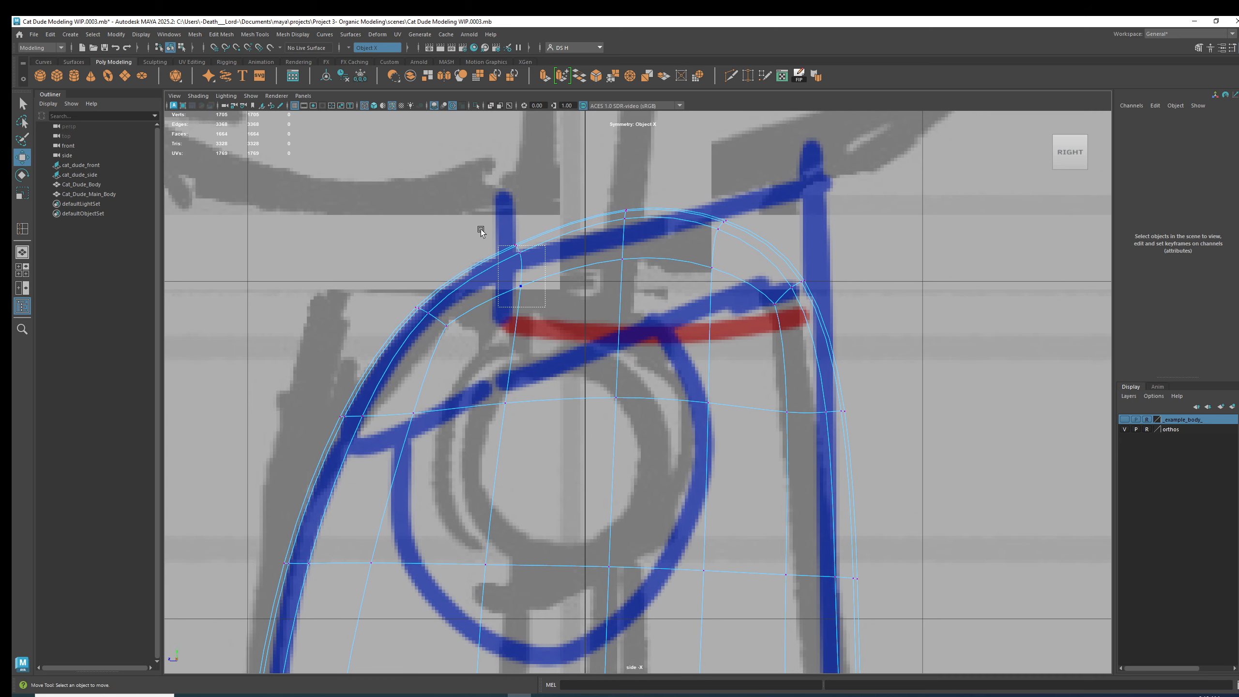
left_click_drag(480, 228, 537, 297)
left_click_drag(515, 219, 515, 217)
Step: Nudge the front top corner vertices to follow the side reference curve and compare the smoothed and unsmoothed profile
left_click_drag(473, 347, 428, 315)
left_click_drag(428, 314, 427, 315)
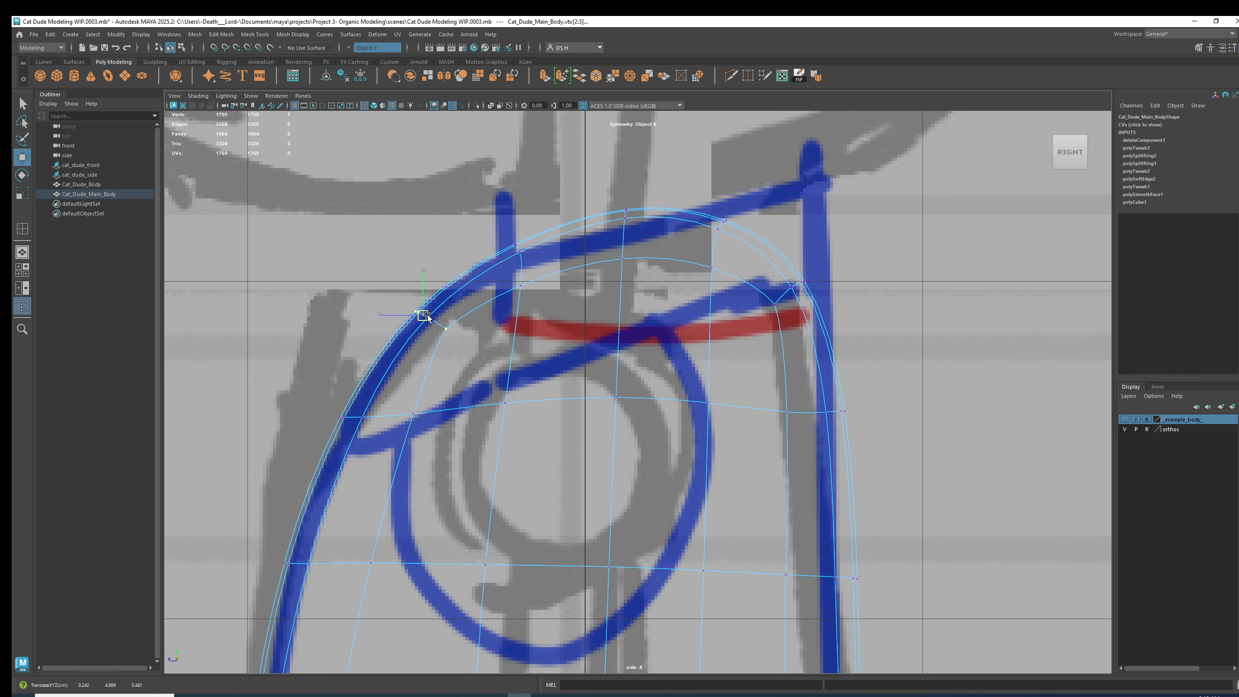
left_click(516, 250)
left_click_drag(516, 253, 521, 249)
key("1")
key("e")
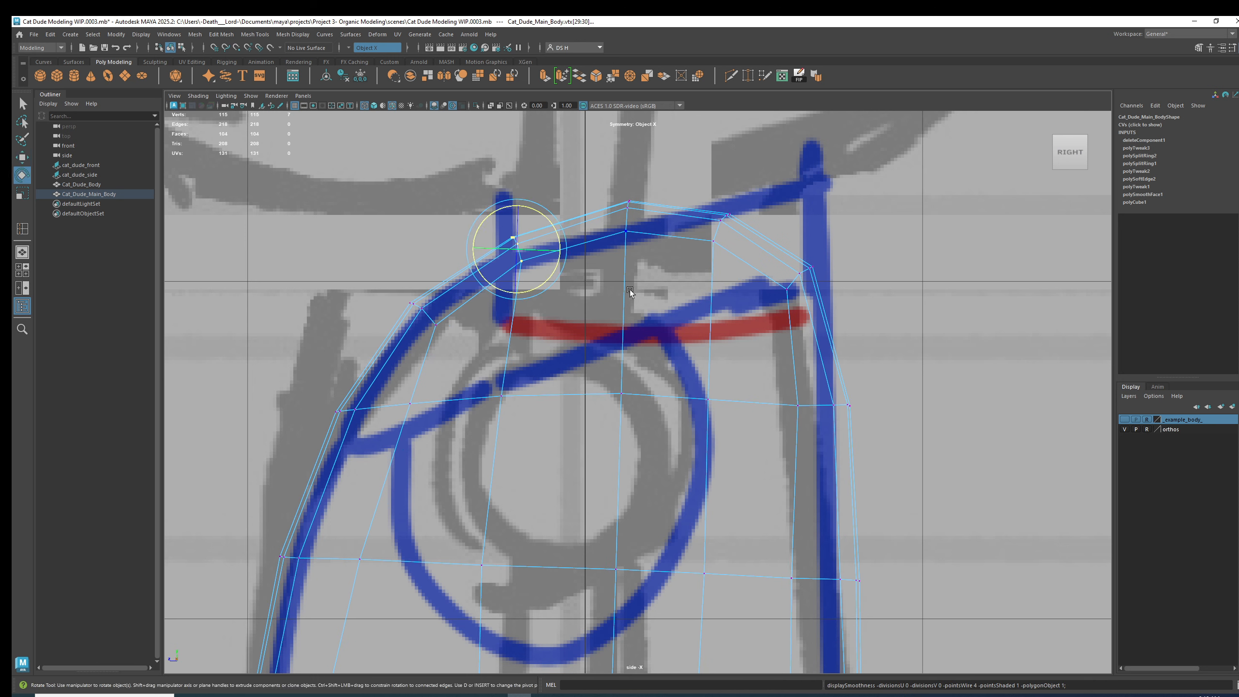
key("3")
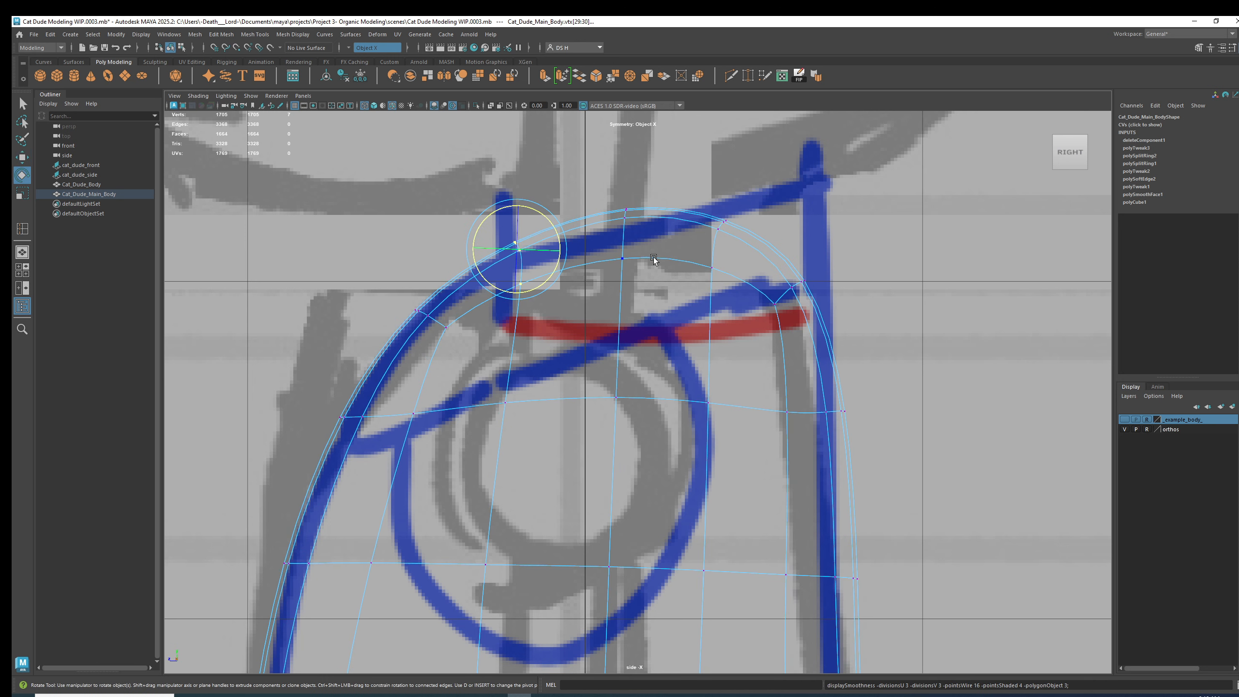
key("1")
key("3")
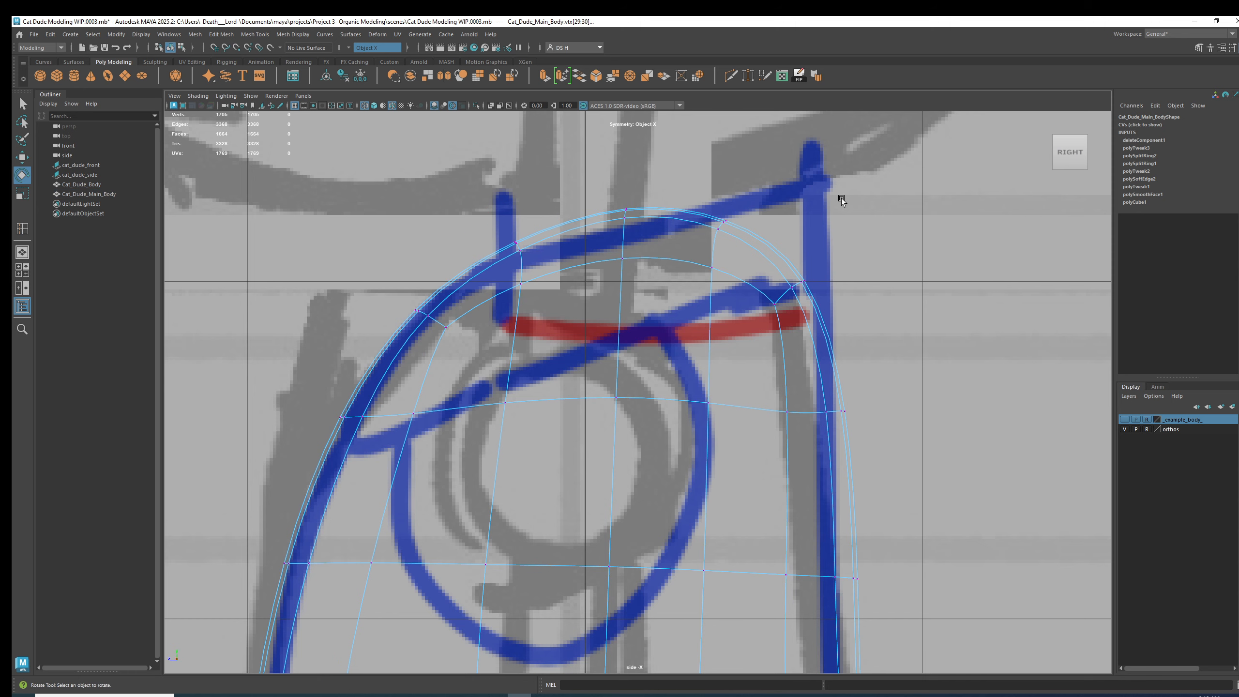
left_click(841, 198)
Step: In the side view, shift the base-edge vertices at and just behind the middle slightly backward in depth
scroll(899, 261, "down", 4)
middle_click_drag(724, 326, 722, 169, "alt")
middle_click_drag(722, 451, 720, 439, "alt")
left_click_drag(685, 529, 656, 483)
scroll(694, 411, "up", 2)
key("w")
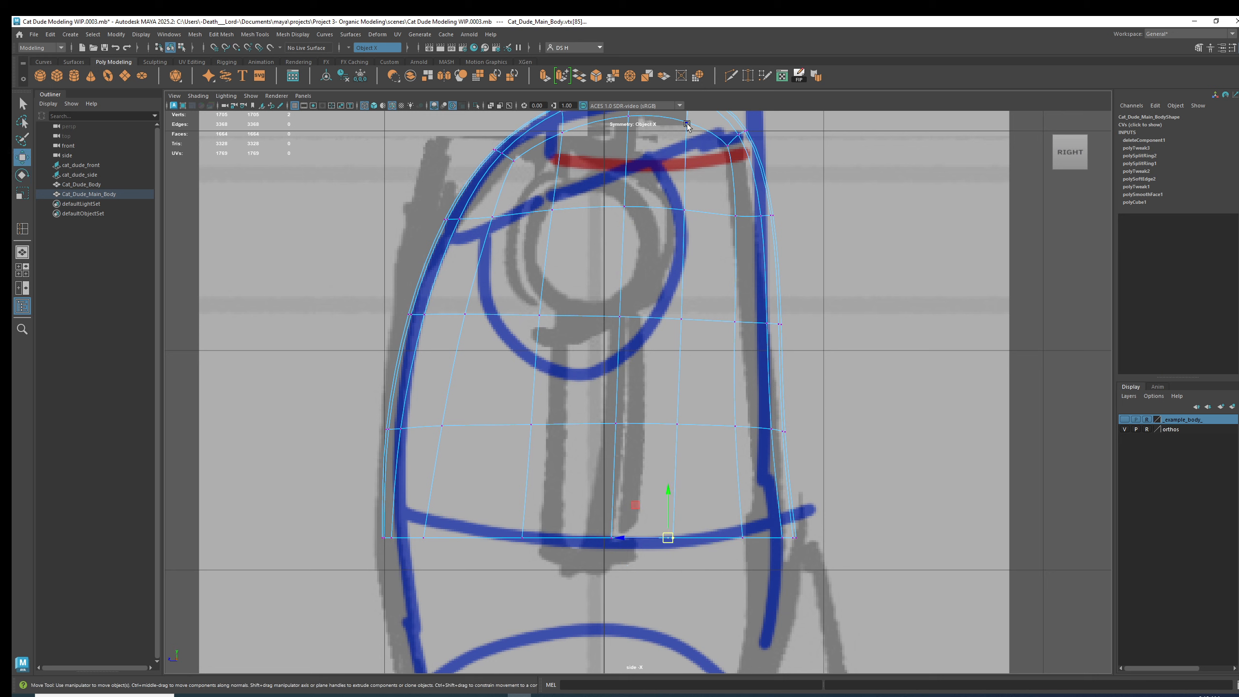
left_click_drag(613, 538, 619, 539)
left_click_drag(568, 498, 622, 561)
scroll(610, 385, "down", 2)
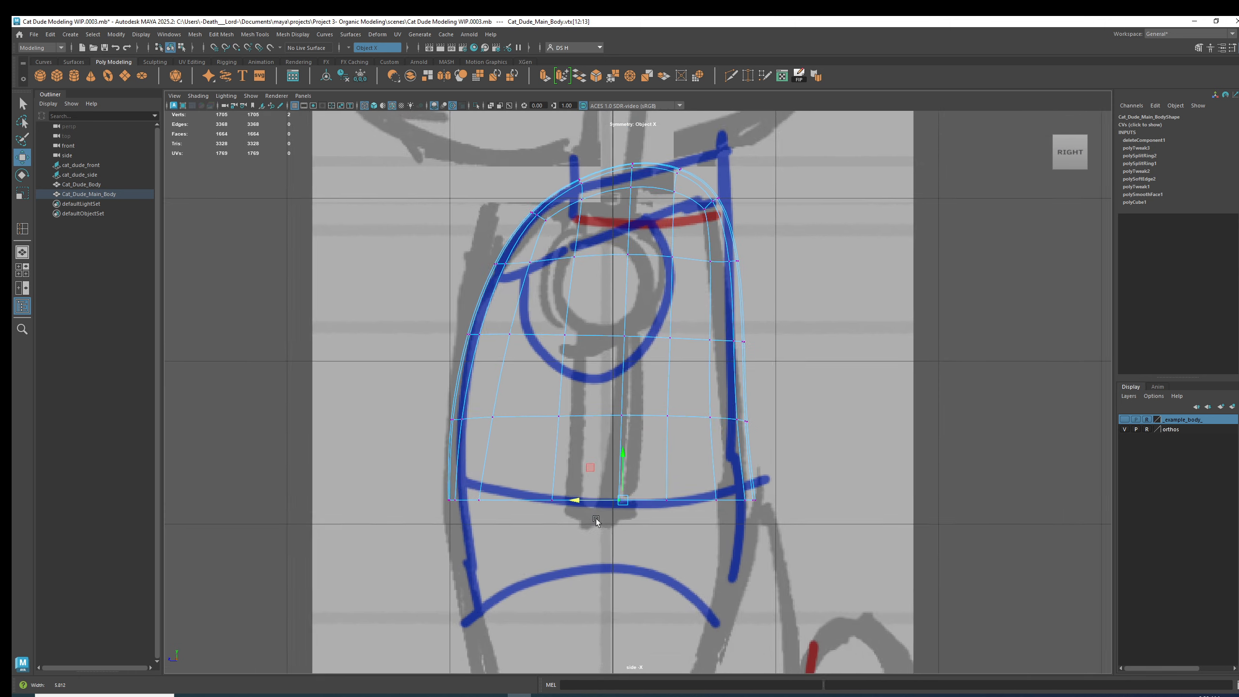
right_click_drag(603, 550, 602, 532, "alt")
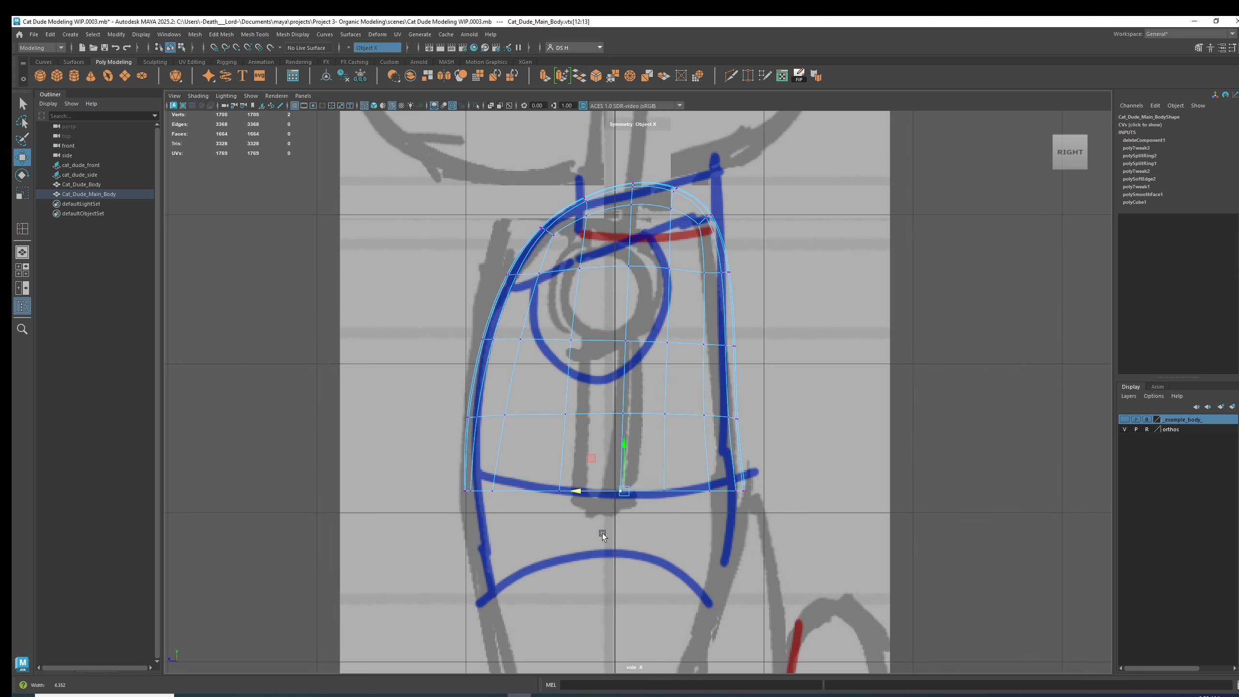
Step: In the side view, shift the base-edge vertices from the middle to the front slightly backward in depth
key("F10")
double_click(630, 225)
scroll(608, 406, "up", 2)
key("F9")
left_click_drag(581, 515, 620, 549)
middle_click_drag(619, 549, 545, 427, "alt")
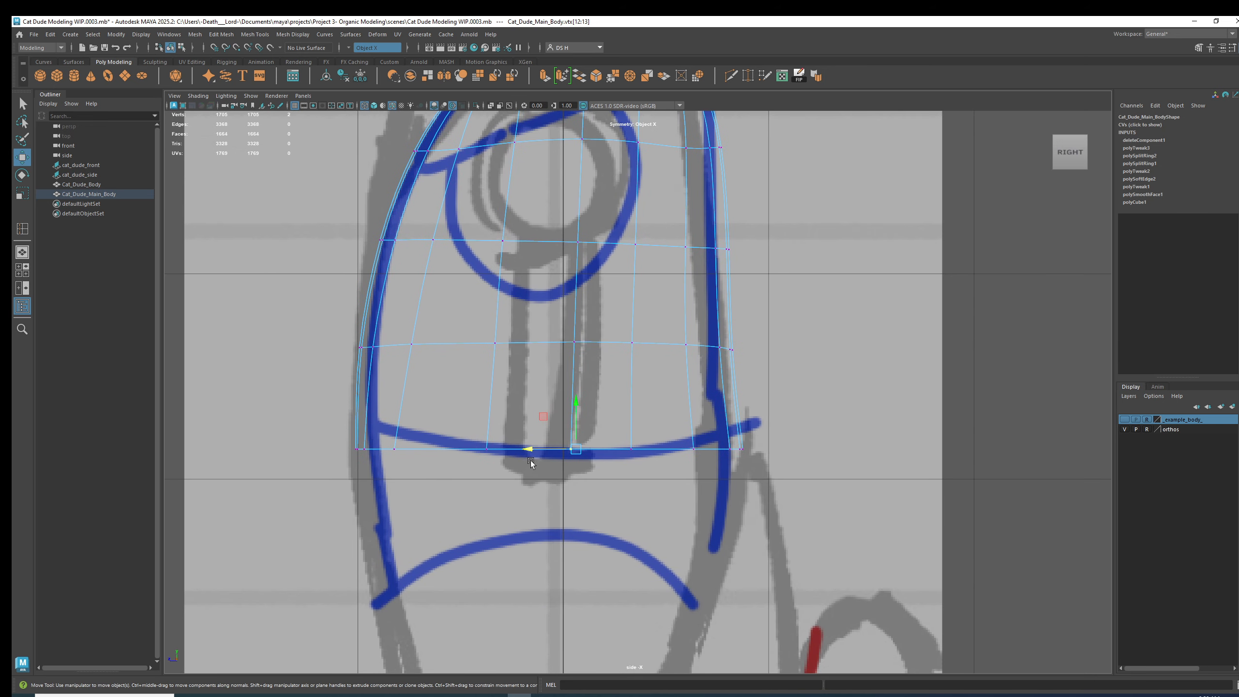
left_click(487, 448)
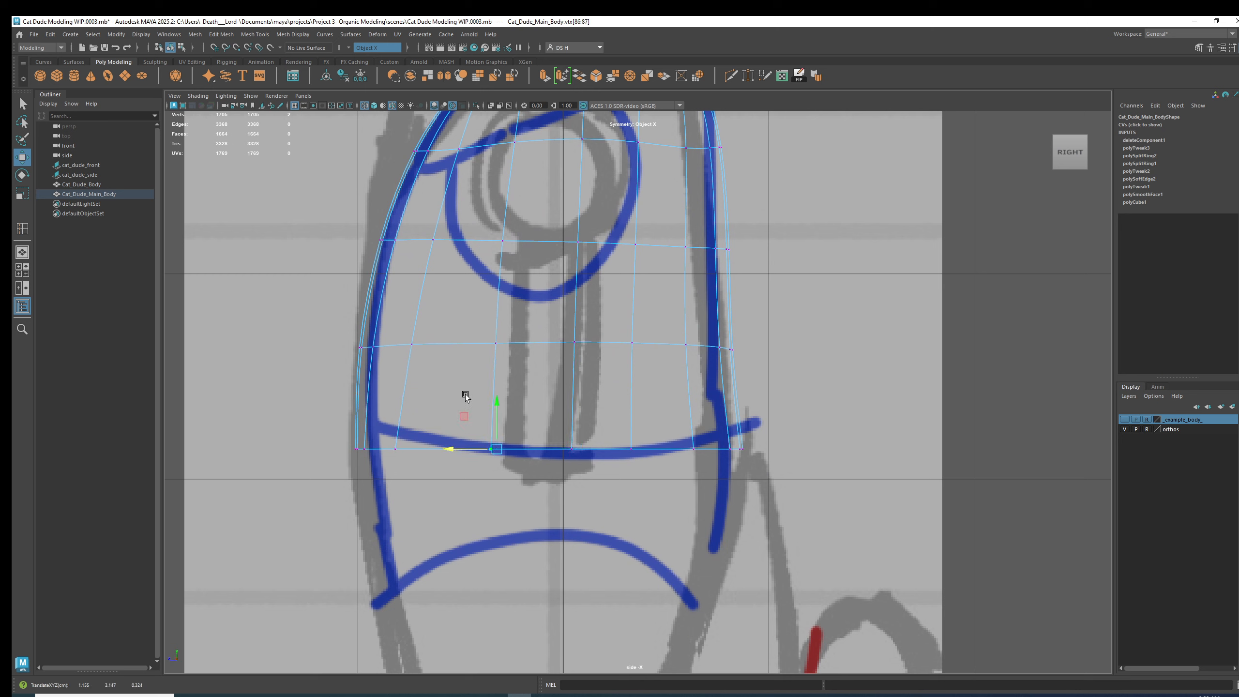
left_click_drag(515, 354, 455, 345)
left_click_drag(437, 476, 332, 451)
scroll(236, 421, "up", 2)
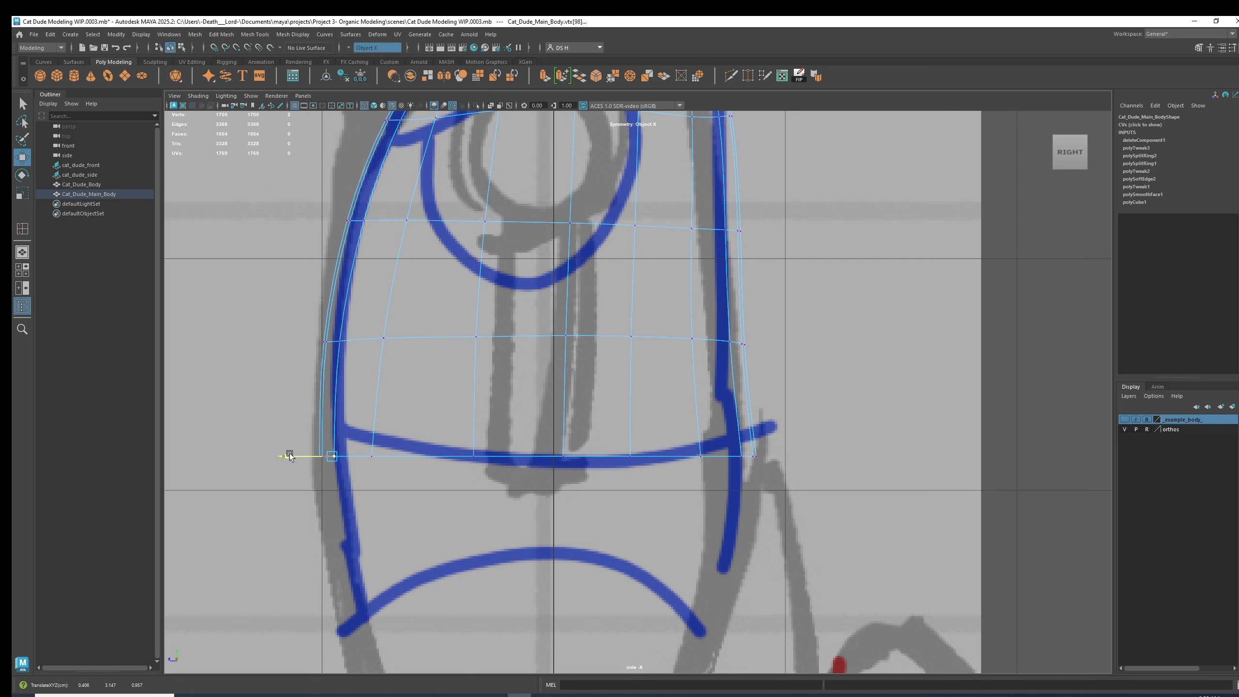
Step: Select vertical edge loops in the side and front views and examine their flow around the smoothed body in perspective
key("F10")
double_click(358, 249)
double_click(357, 250)
middle_click_drag(481, 187, 474, 356, "alt")
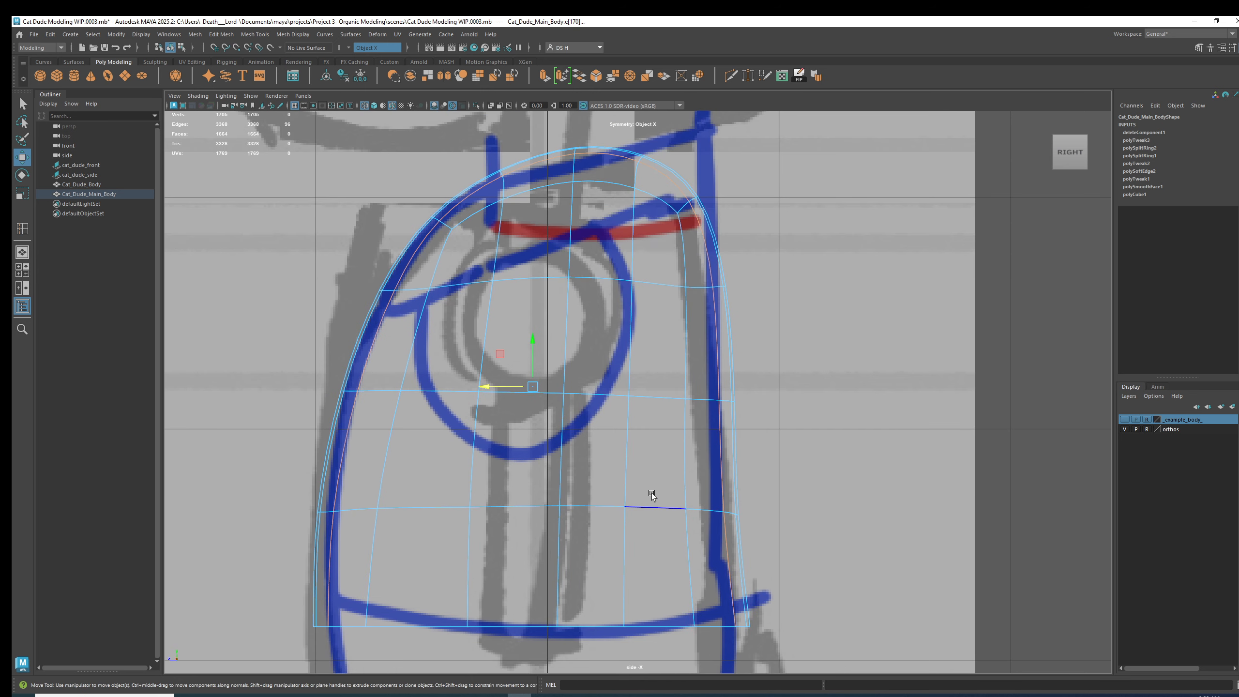
middle_click_drag(669, 421, 669, 418, "alt")
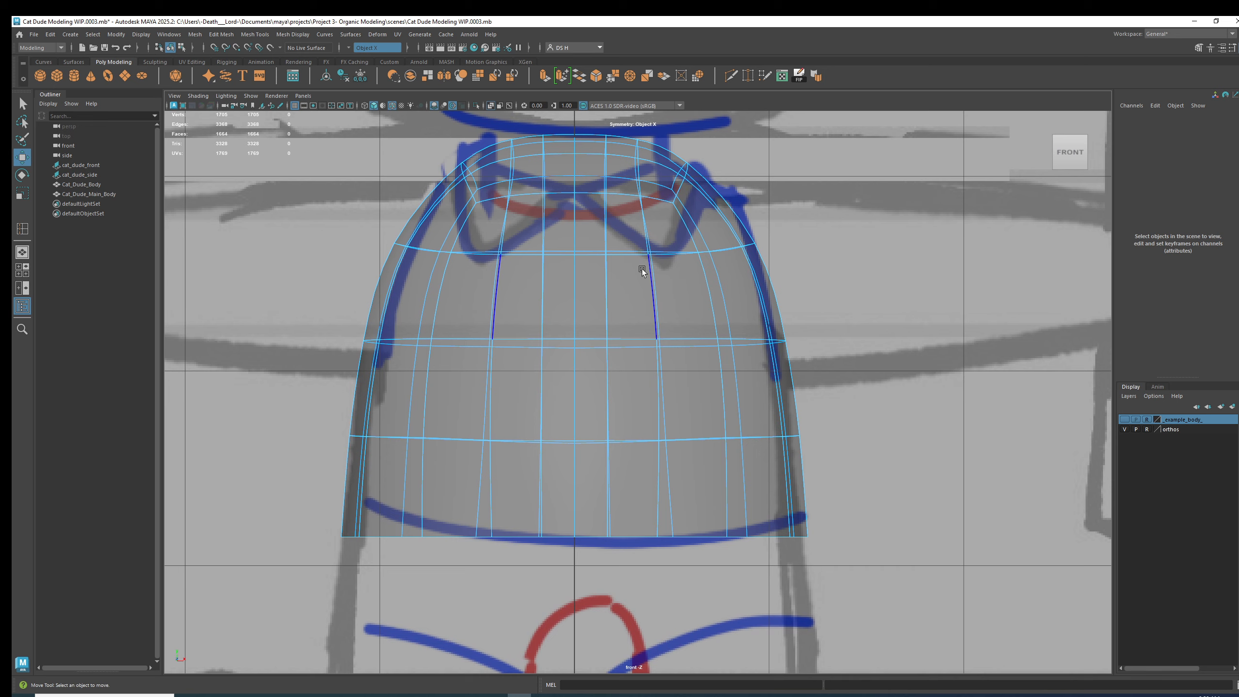
left_click(649, 271)
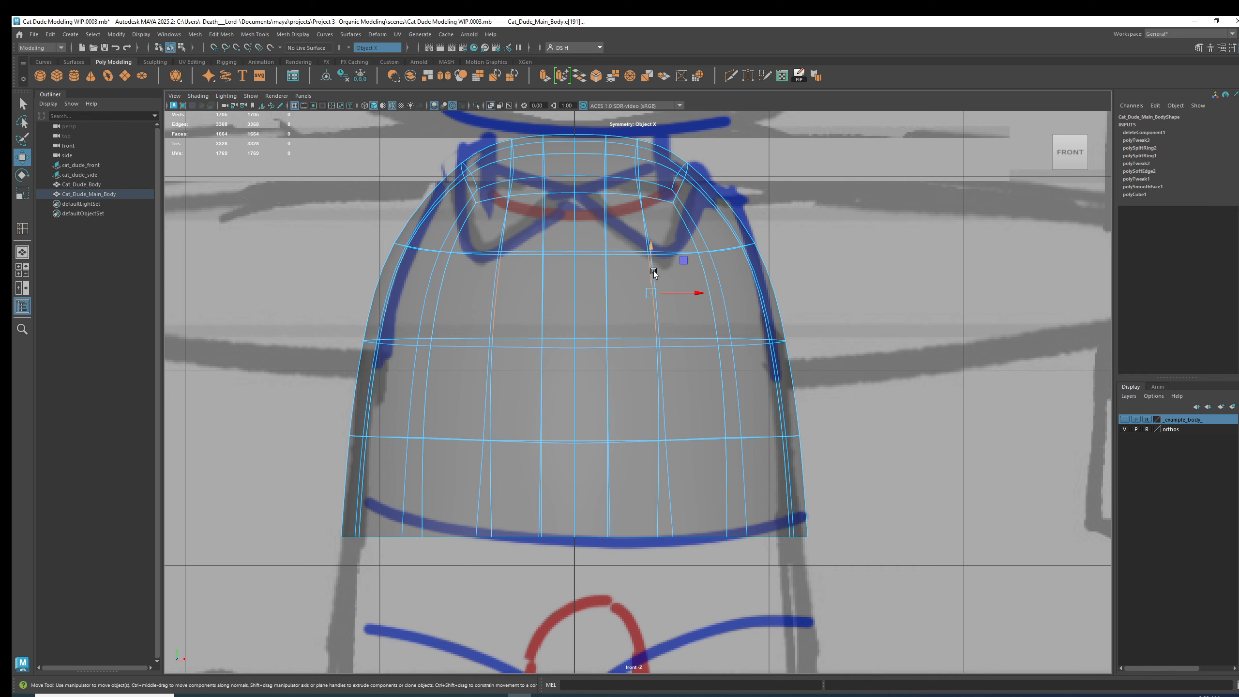
double_click(658, 379)
key("space")
key("space")
left_click_drag(866, 268, 821, 278, "alt")
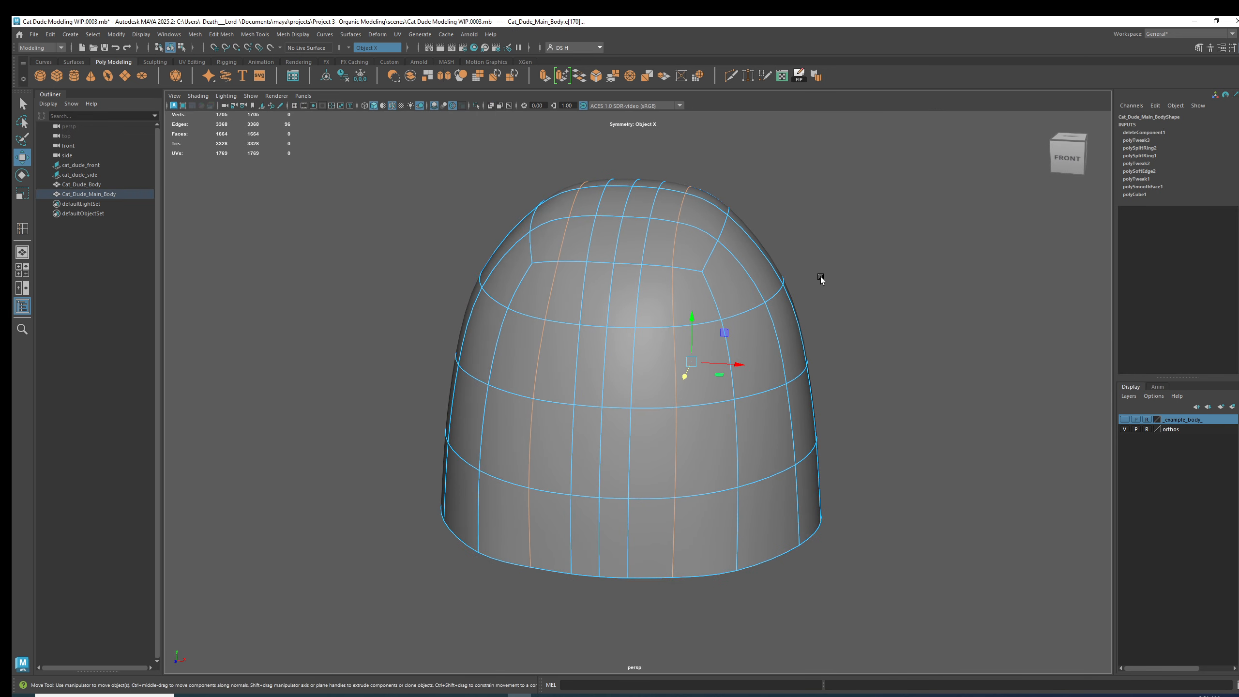
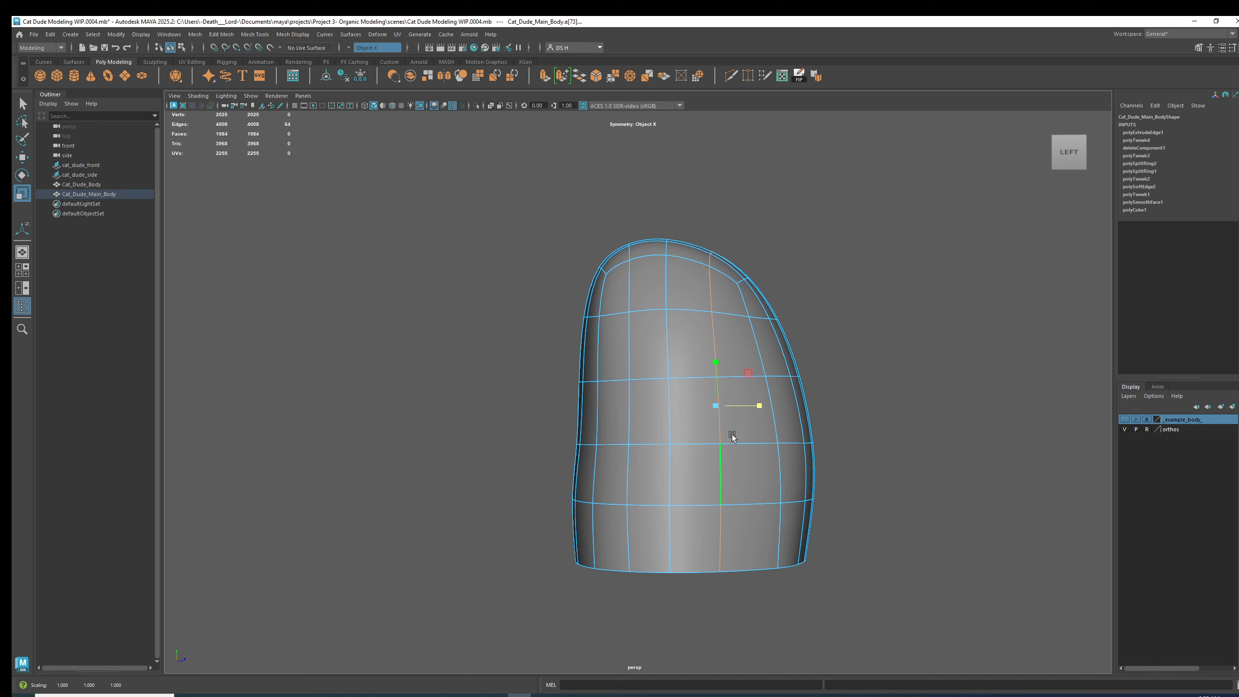
Step: Scale the middle vertical edge loop on the body's side and the loop just behind it along the depth axis
left_click_drag(871, 409, 766, 415, "alt")
left_click_drag(796, 369, 739, 379, "alt")
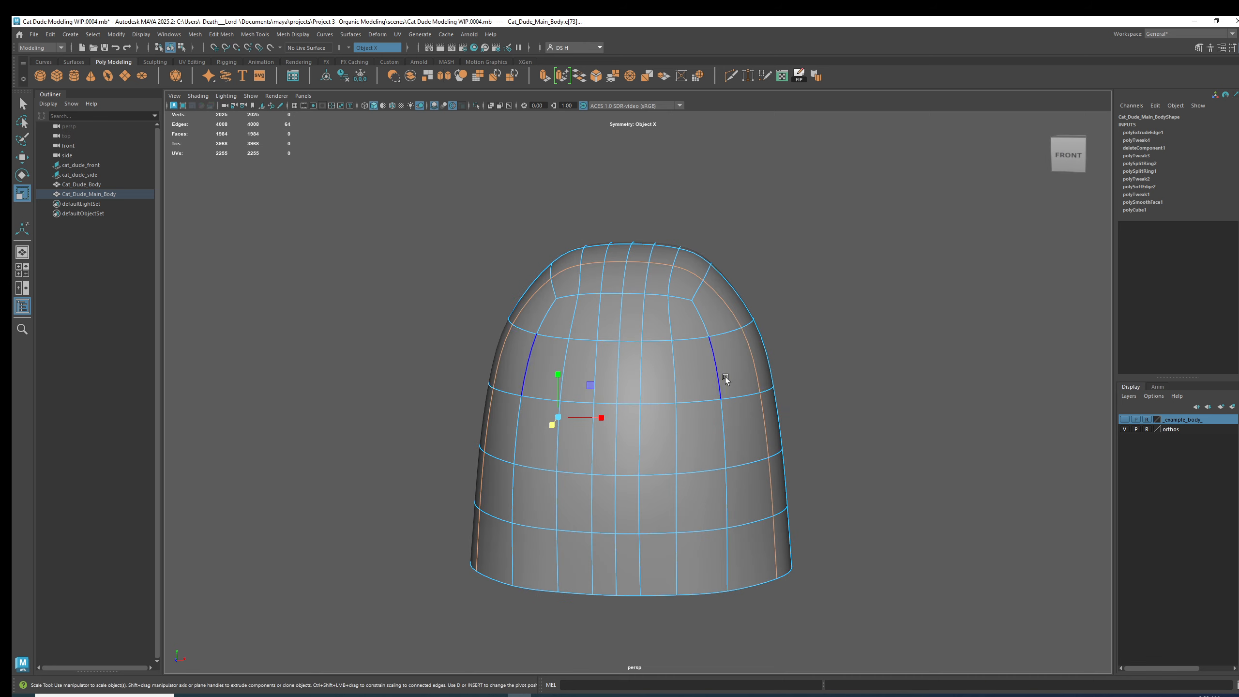
right_click_drag(739, 376, 833, 350)
key("1")
left_click_drag(833, 348, 736, 390, "alt")
right_click_drag(737, 390, 720, 302)
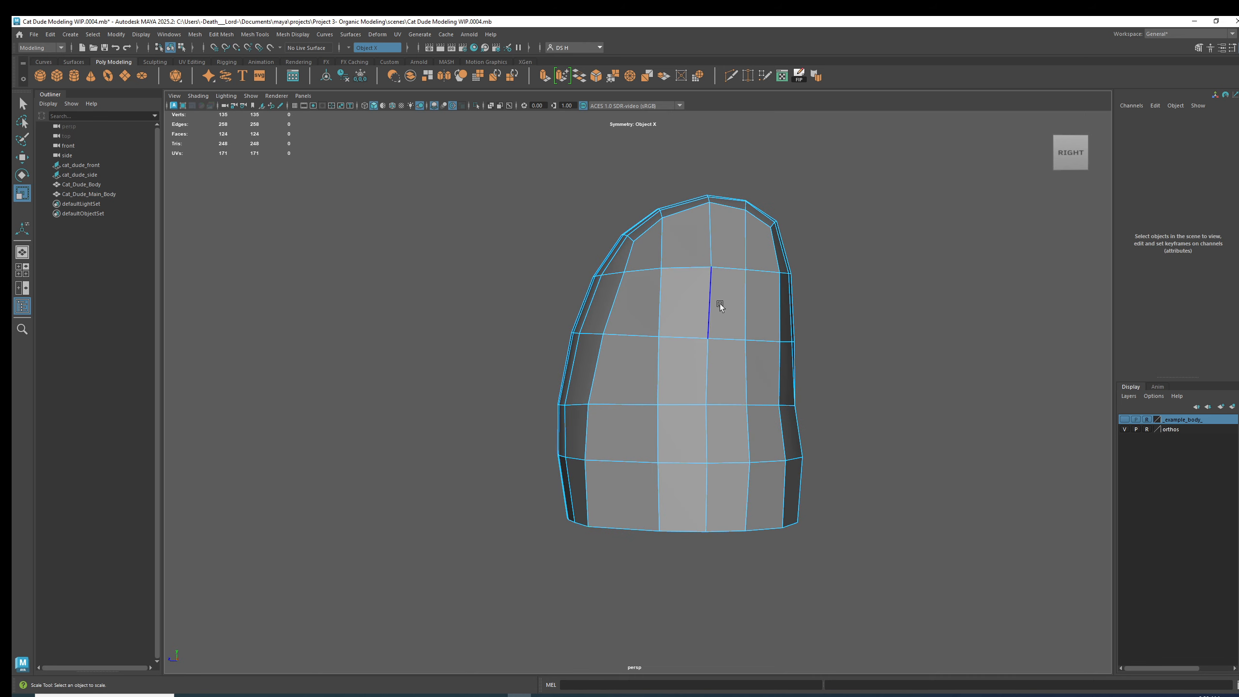
double_click(711, 304)
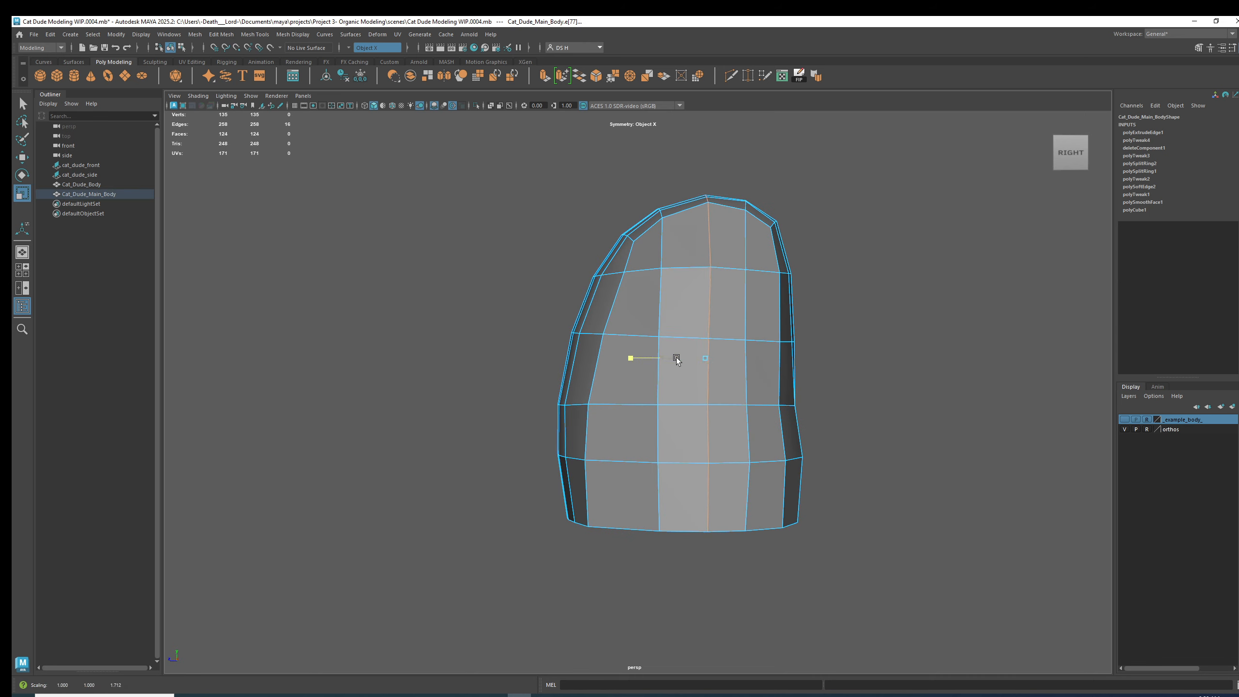
key("3")
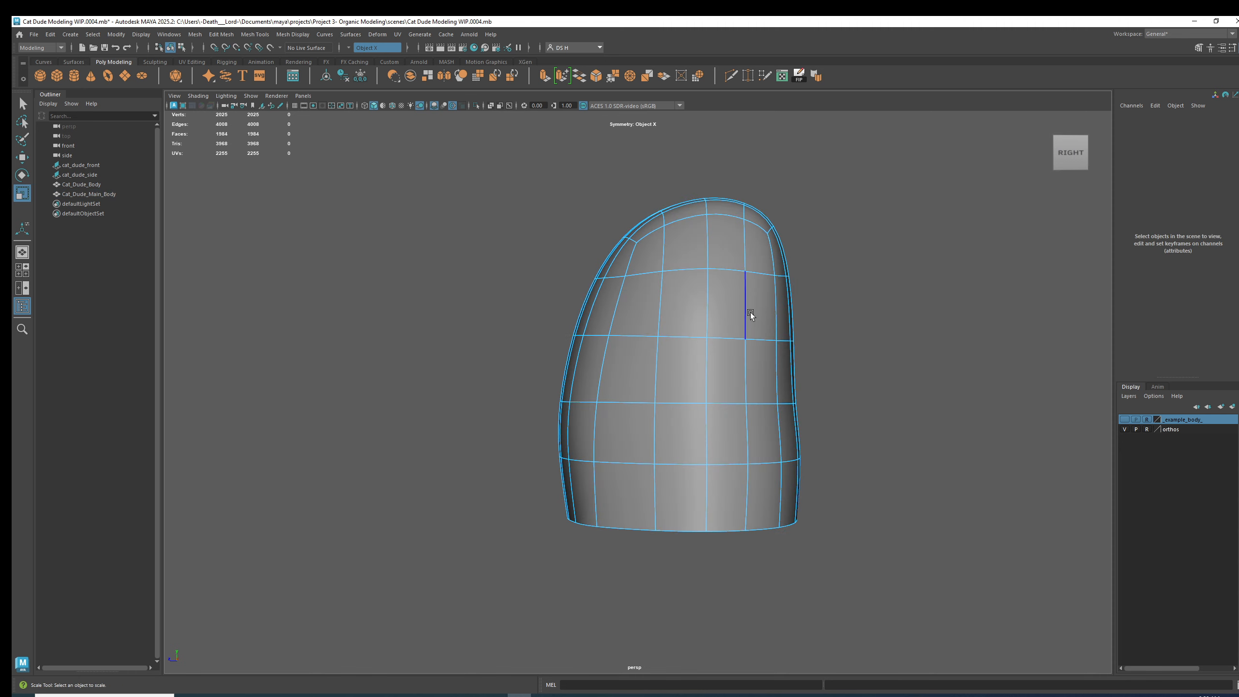
double_click(751, 312)
left_click_drag(699, 360, 615, 338)
left_click(825, 391)
left_click(733, 266)
left_click_drag(733, 266, 711, 286, "alt")
Step: On the unsmoothed body, nudge a top corner vertex at the front crown slightly, mirrored on both sides
middle_click_drag(711, 285, 724, 357, "alt")
scroll(724, 357, "up", 4)
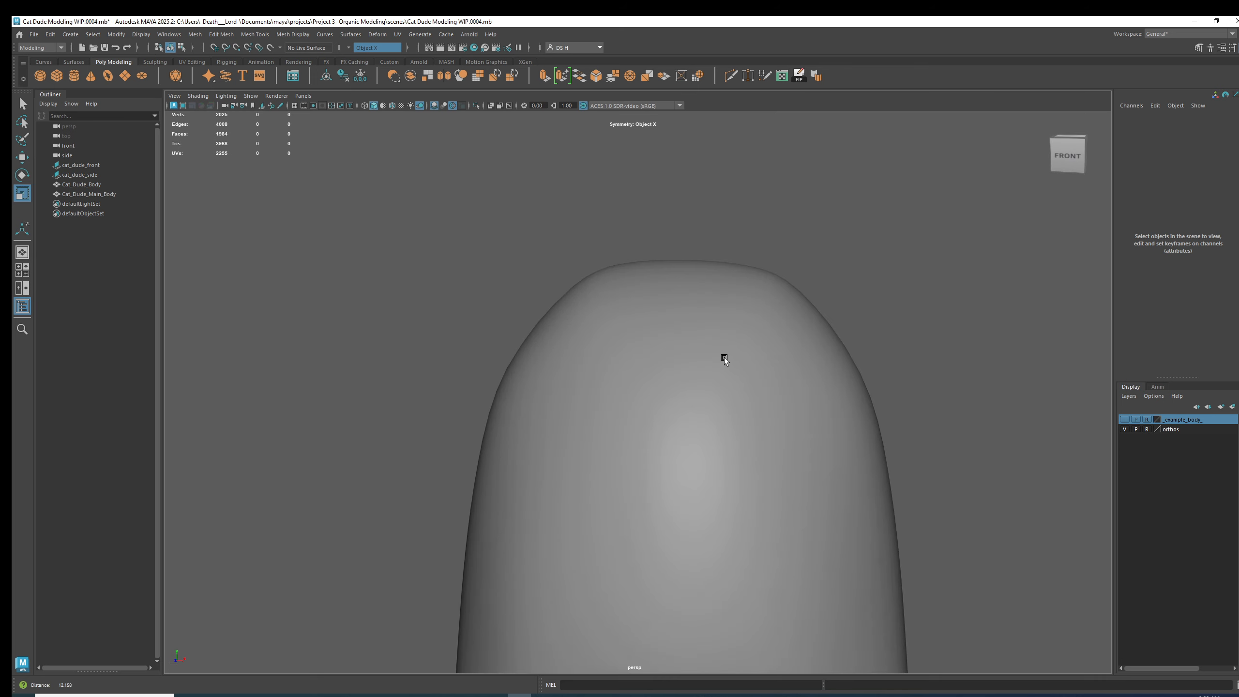
left_click(724, 357)
key("1")
mouse_move(617, 295)
left_mouse_down("alt")
mouse_move(633, 298)
mouse_move(633, 286)
left_mouse_up("alt")
right_click_drag(633, 285, 547, 284)
left_click_drag(545, 285, 577, 380, "alt")
left_click(525, 278)
key("w")
left_click(652, 328)
left_click(558, 256)
left_click_drag(582, 248, 586, 247)
Step: Adjust the vertex below the top corner on both sides and check the smoothed crown from the front
left_click(563, 389)
left_click_drag(600, 386, 585, 311)
key("3")
right_click_drag(634, 288, 707, 234)
left_click(707, 234)
scroll(708, 310, "down", 2)
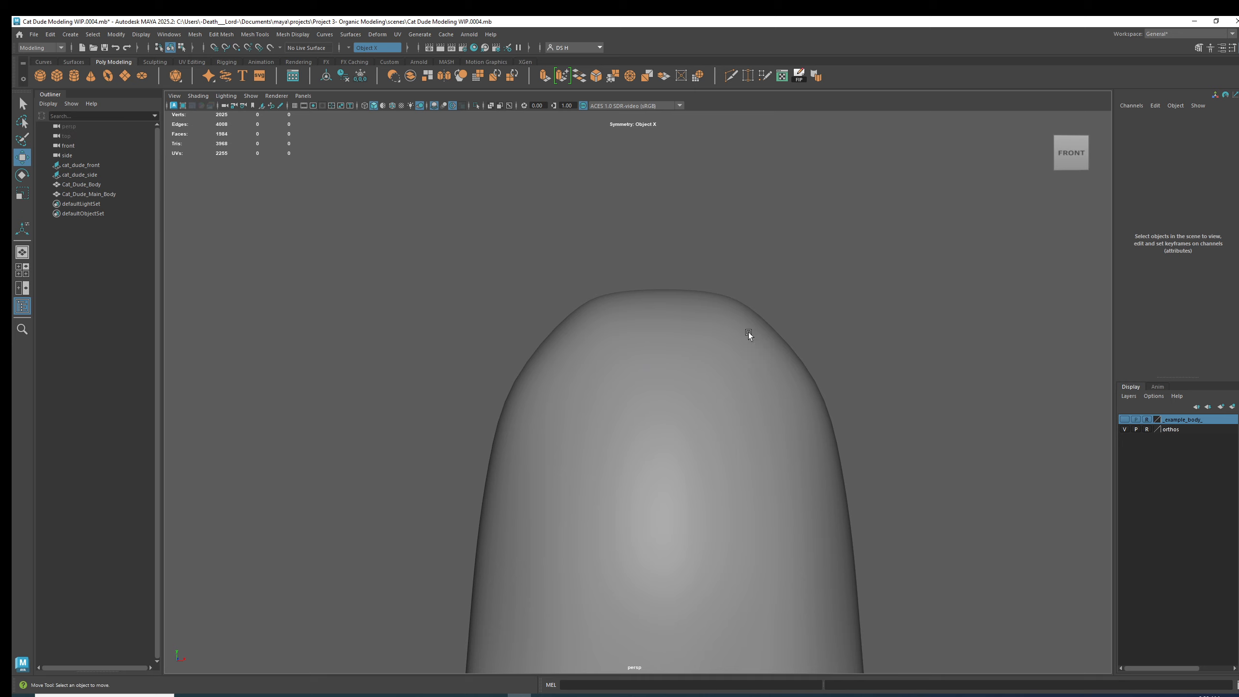
scroll(700, 350, "down", 4)
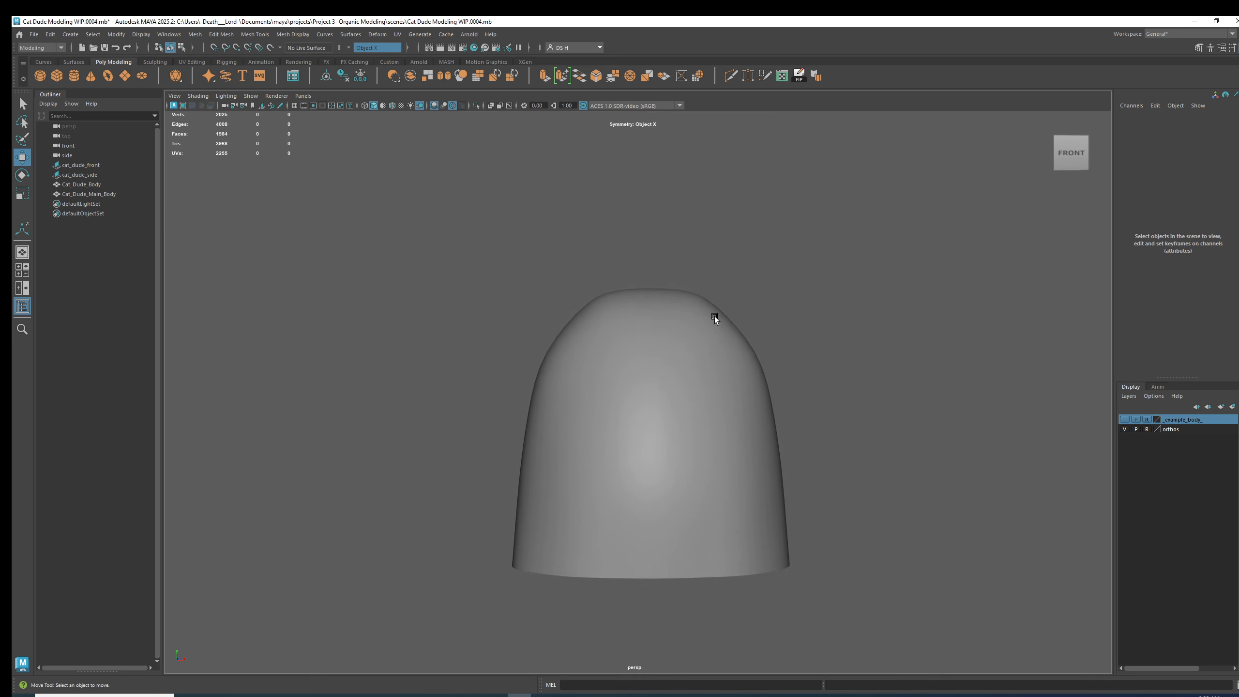
left_click_drag(534, 312, 598, 357, "alt")
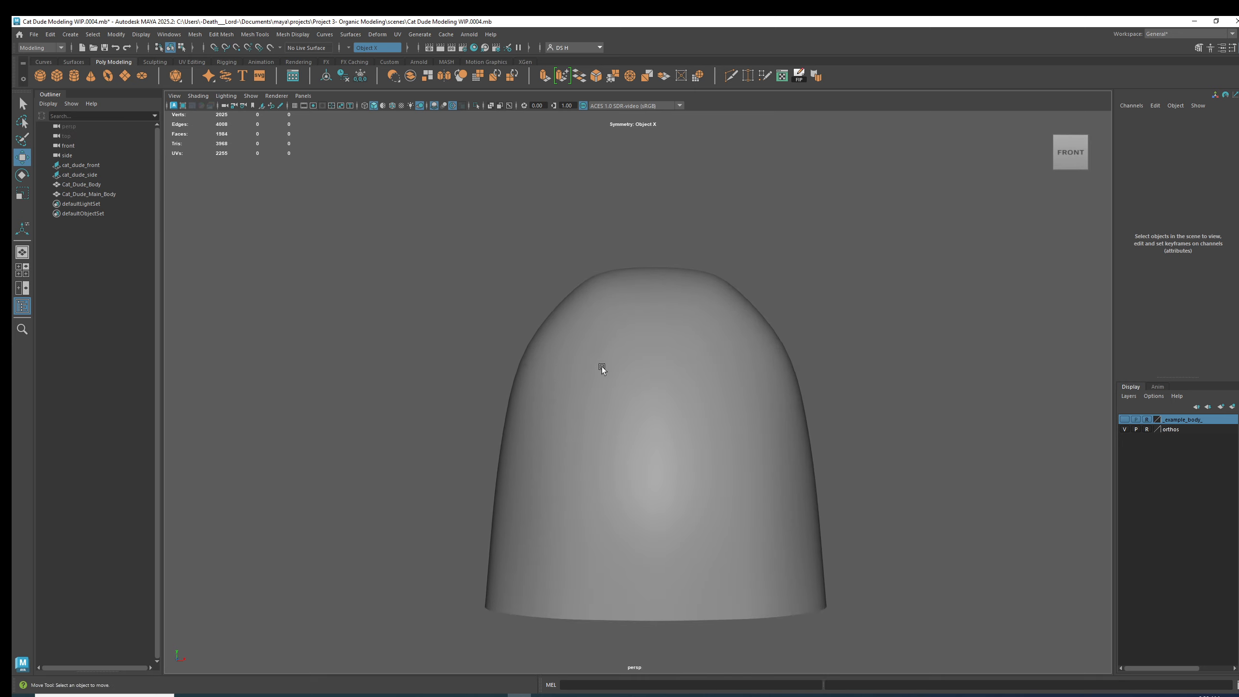
Step: In the side view, extrude the body's bottom border edge loop and move it down to the ends of the lower reference arc
key("space")
key("space")
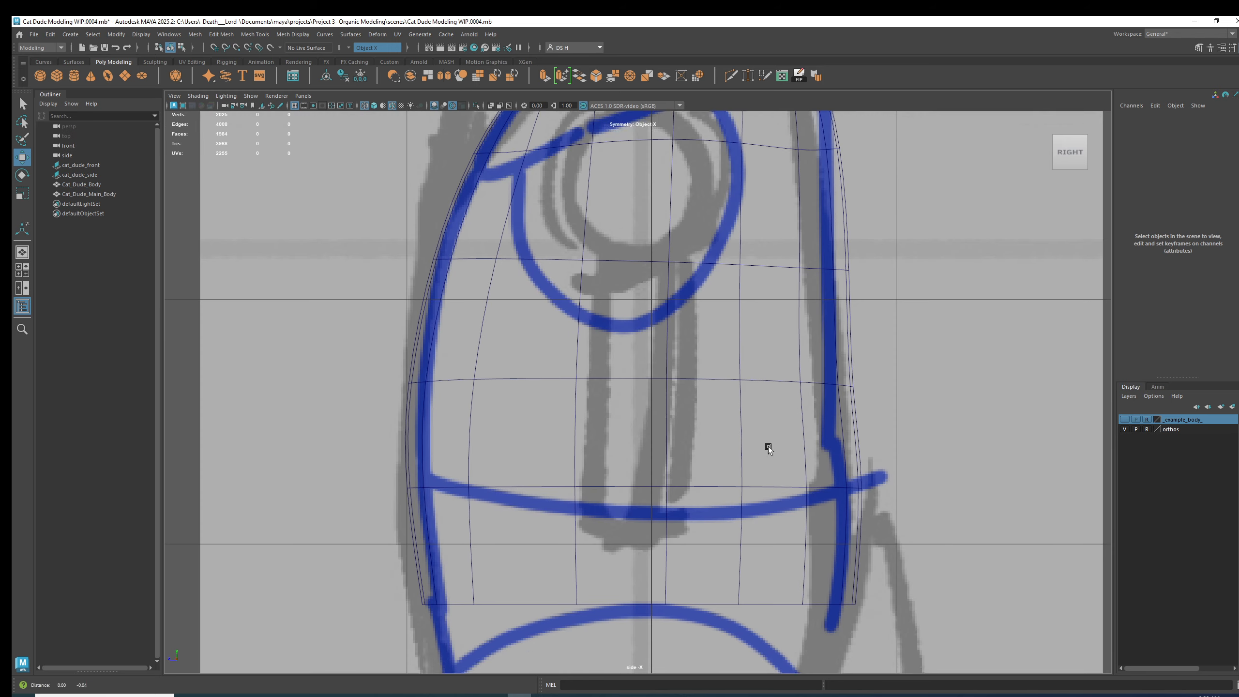
left_click(746, 462)
right_click_drag(745, 460, 716, 339)
double_click(704, 472)
middle_click_drag(701, 472, 709, 342, "alt")
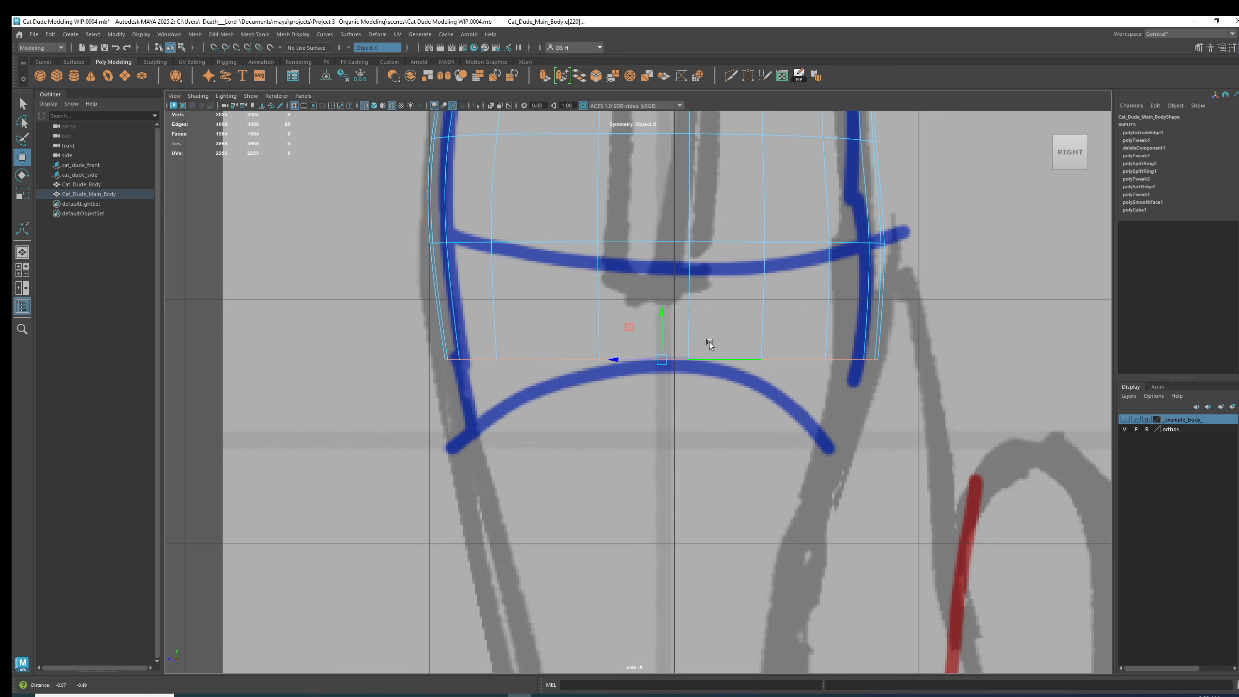
right_click_drag(963, 257, 966, 280, "shift")
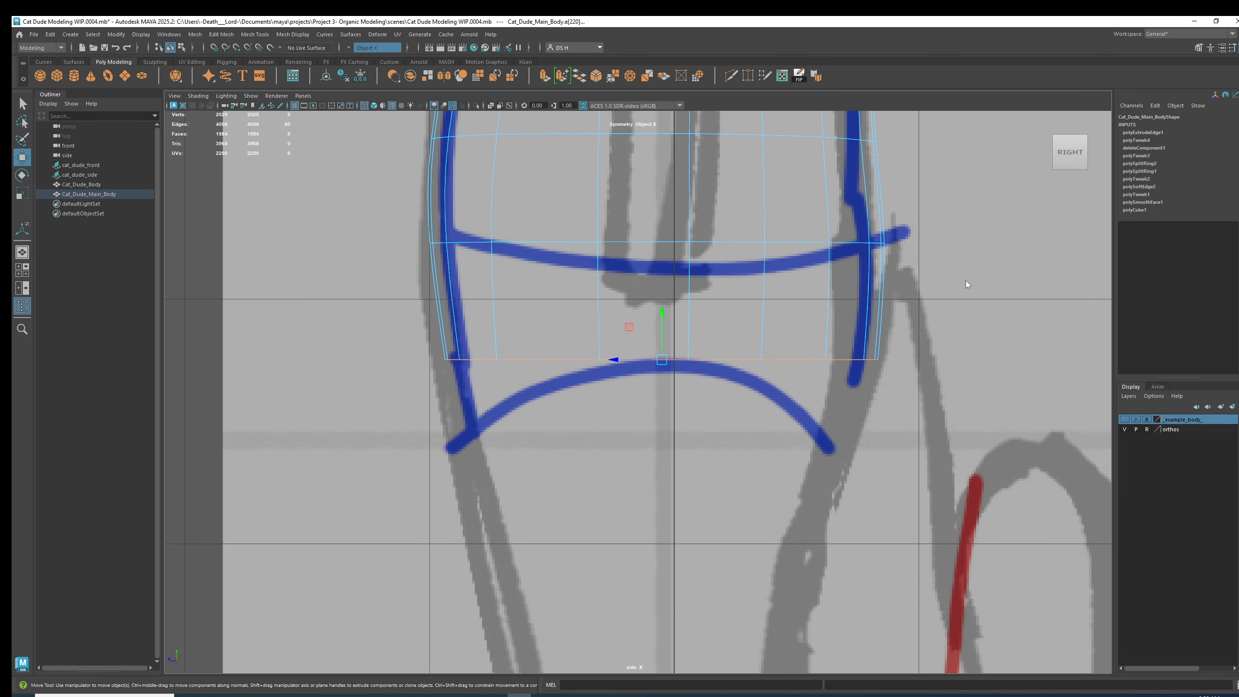
key("w")
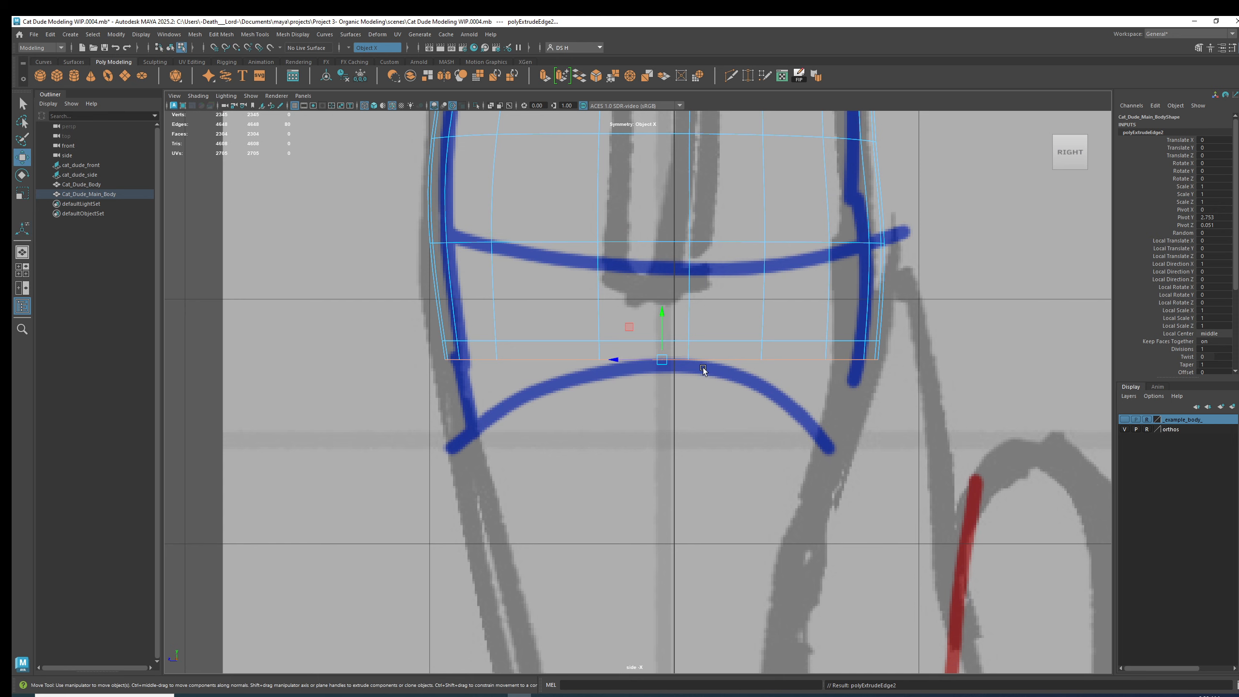
left_click_drag(665, 314, 666, 408)
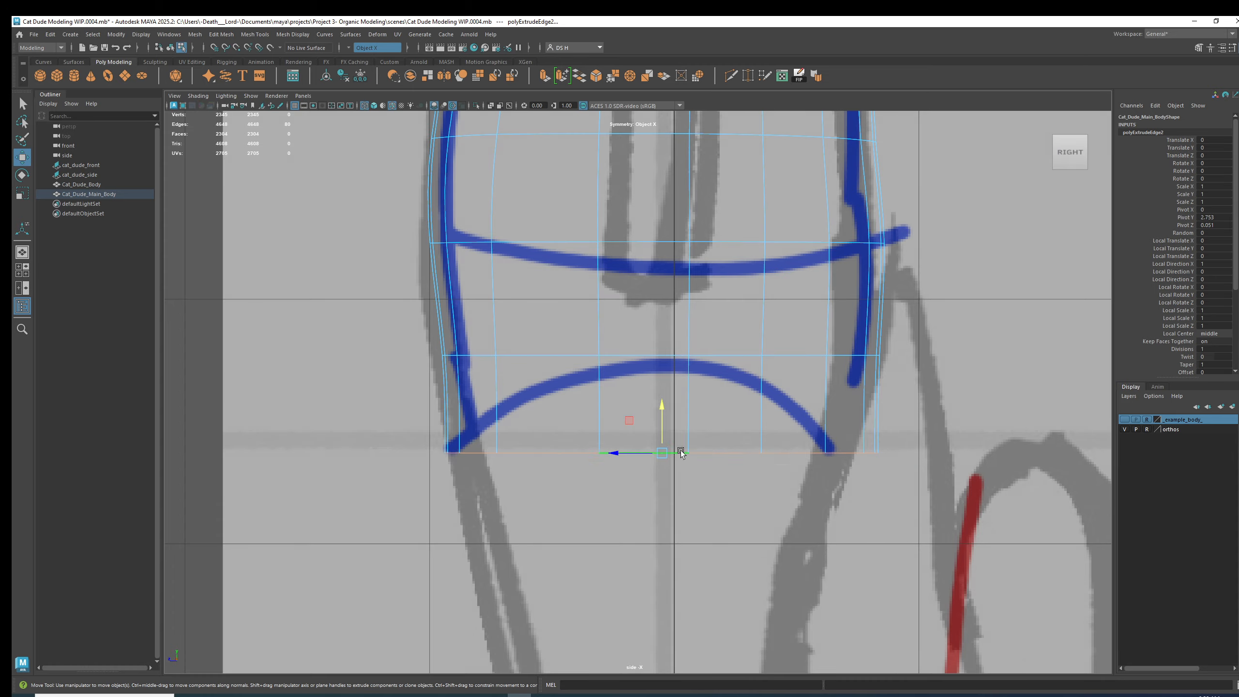
Step: In the front view, lower the extruded bottom edge to just below the reference crotch and check the smoothed body in perspective
key("space")
key("space")
middle_click_drag(738, 645, 738, 385, "alt")
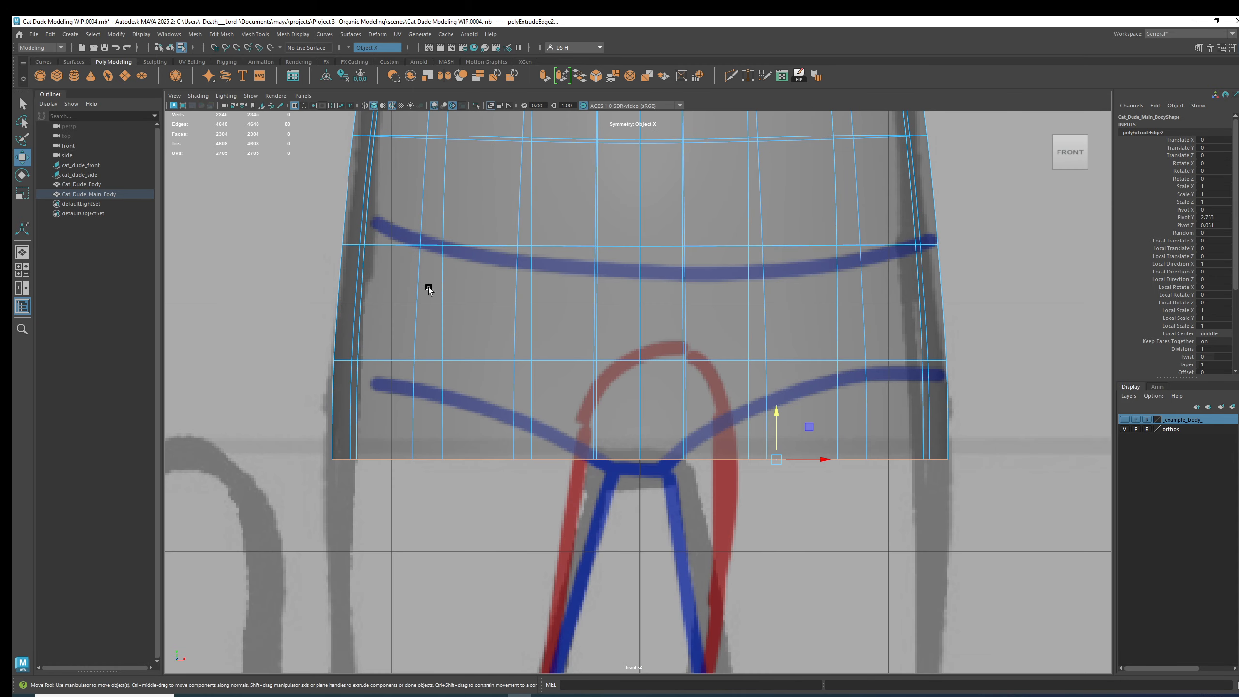
left_click_drag(778, 417, 784, 436)
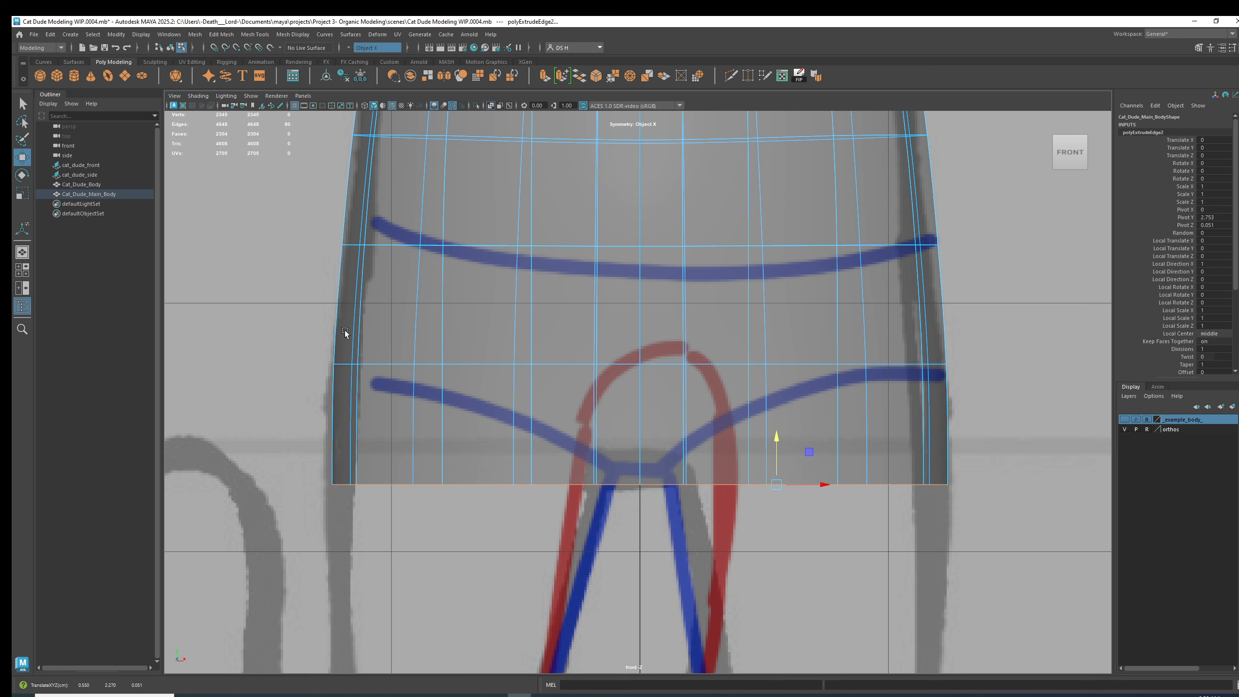
left_click_drag(775, 442, 774, 447)
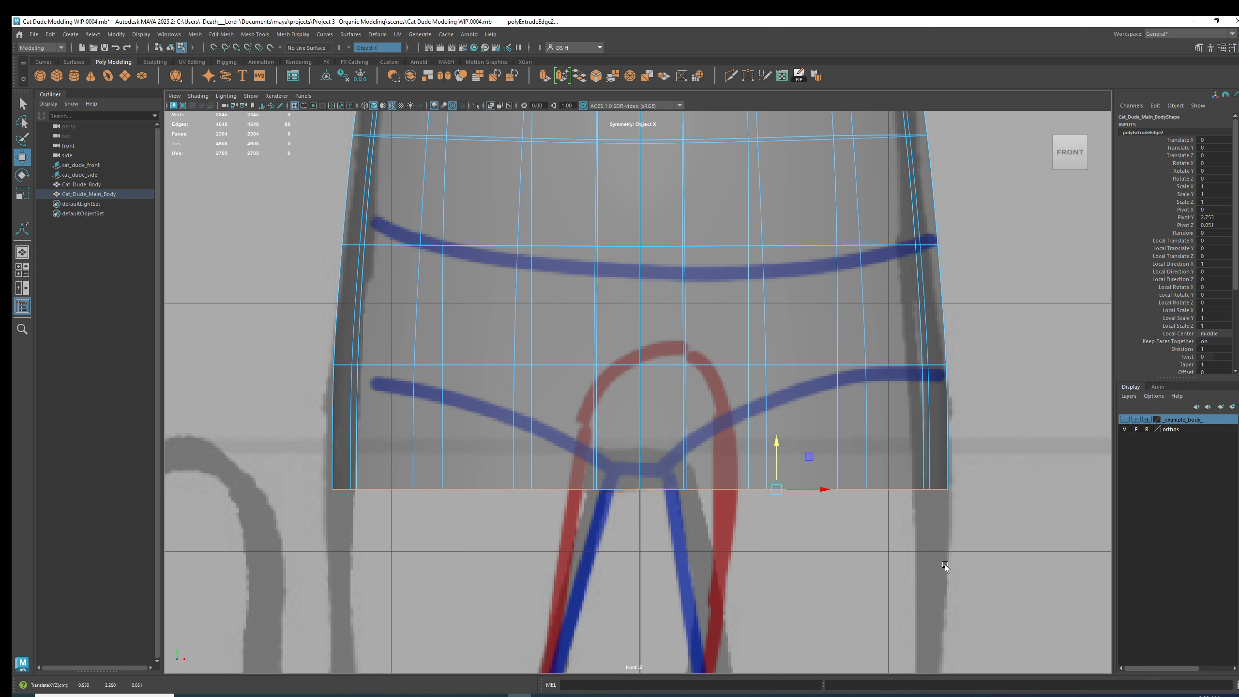
key("w")
key("1")
key("3")
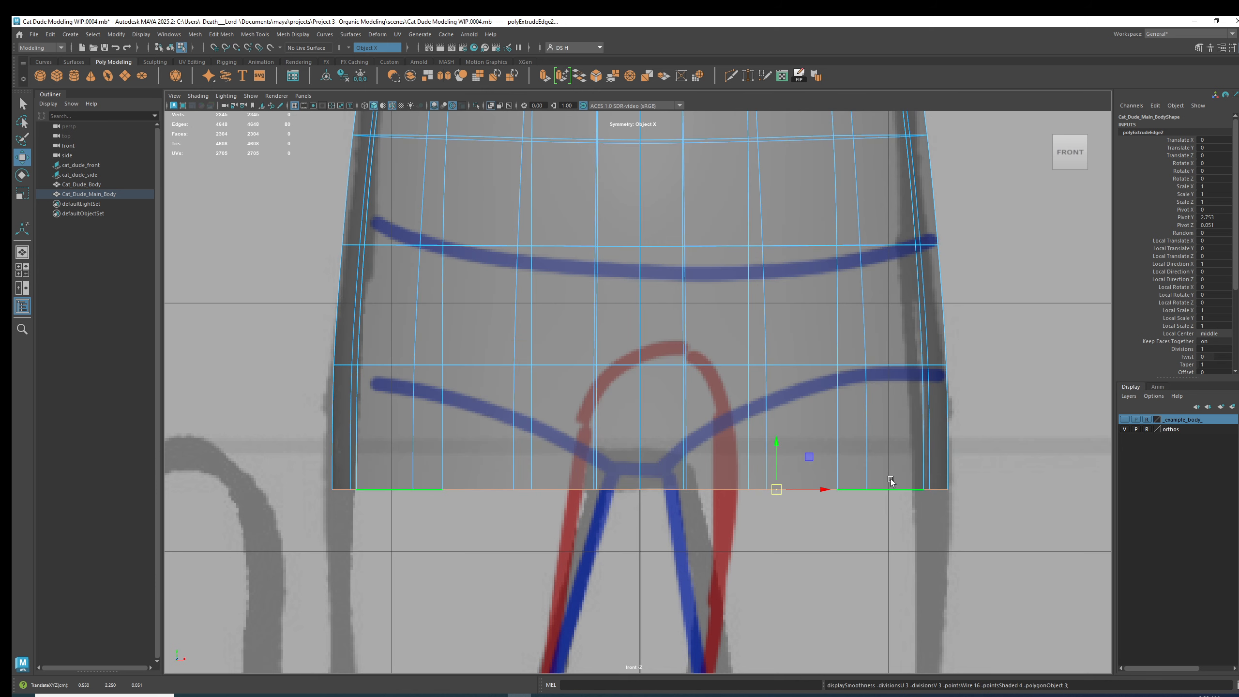
left_click(1043, 412)
key("space")
key("space")
left_click_drag(922, 404, 645, 432, "alt")
scroll(646, 432, "down", 3)
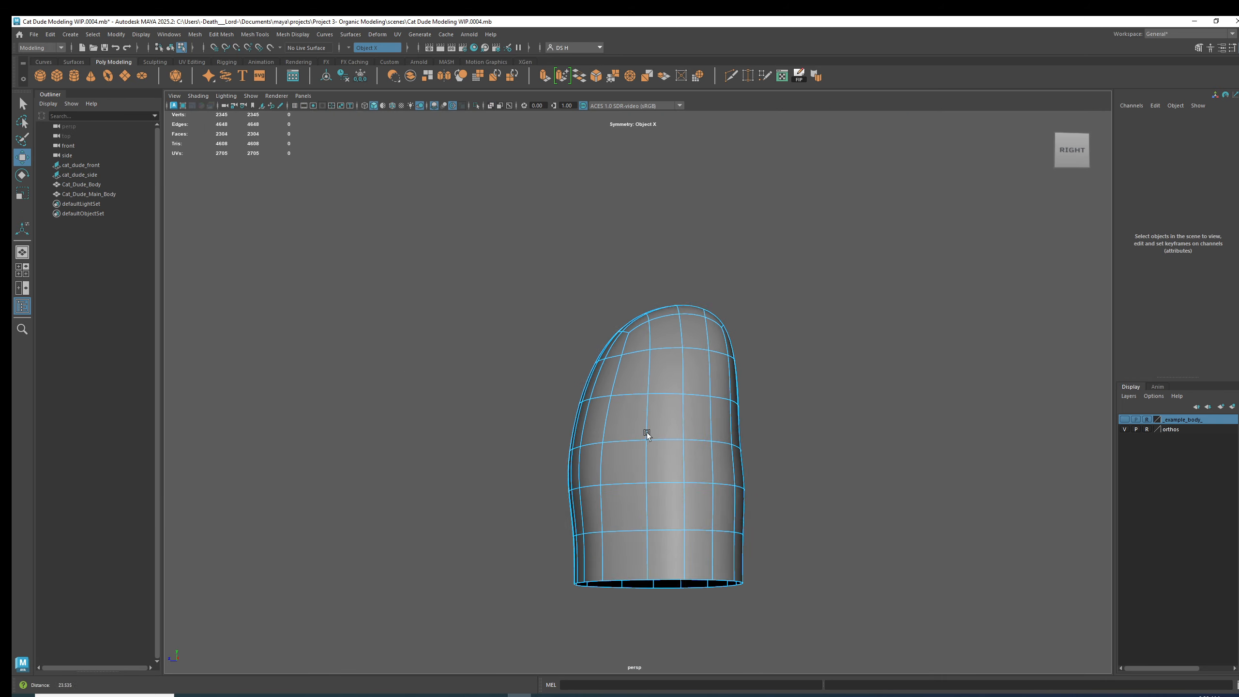
scroll(636, 456, "up", 3)
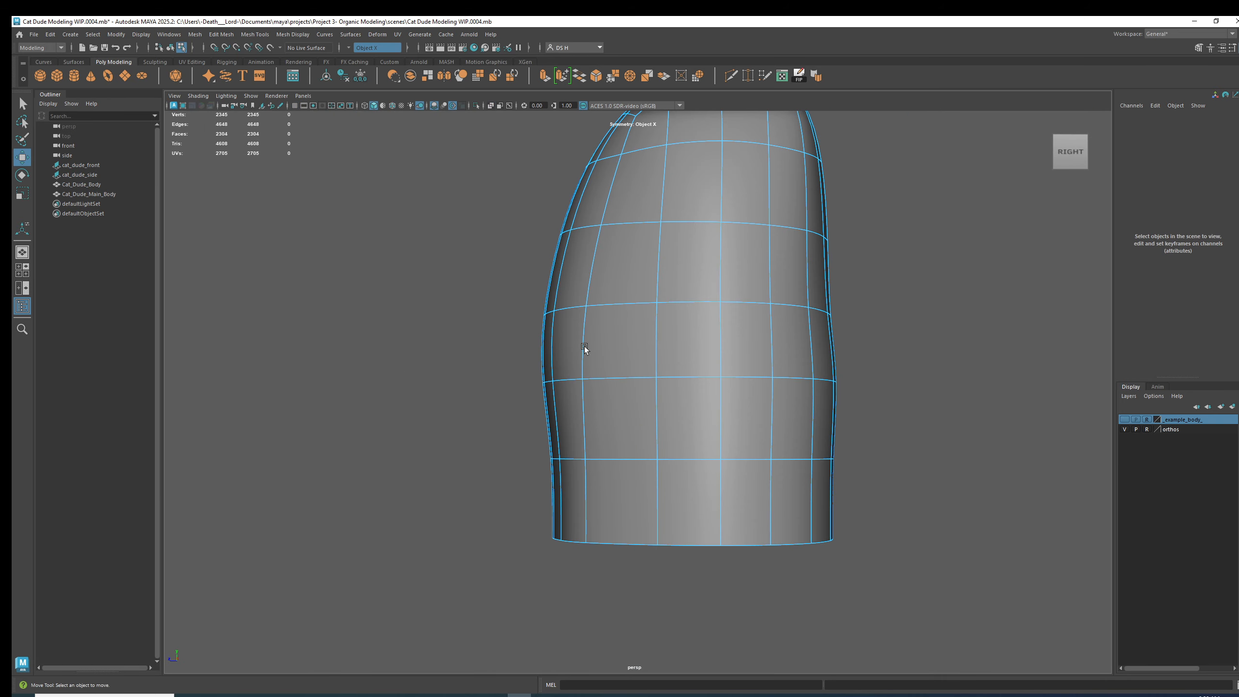
Step: In the side view, shift the rear bottom-edge vertices forward so the lower back follows the tapering reference outline
key("space")
key("space")
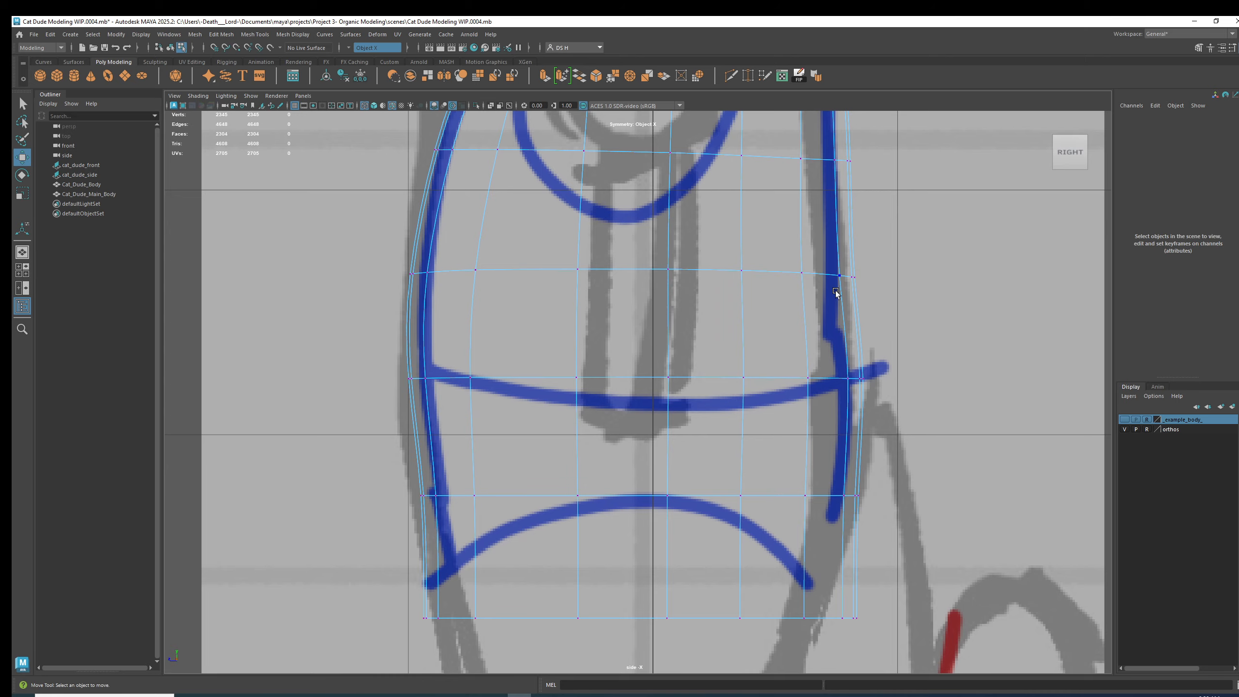
left_click_drag(836, 292, 814, 422, "alt")
middle_click_drag(824, 423, 880, 327, "alt")
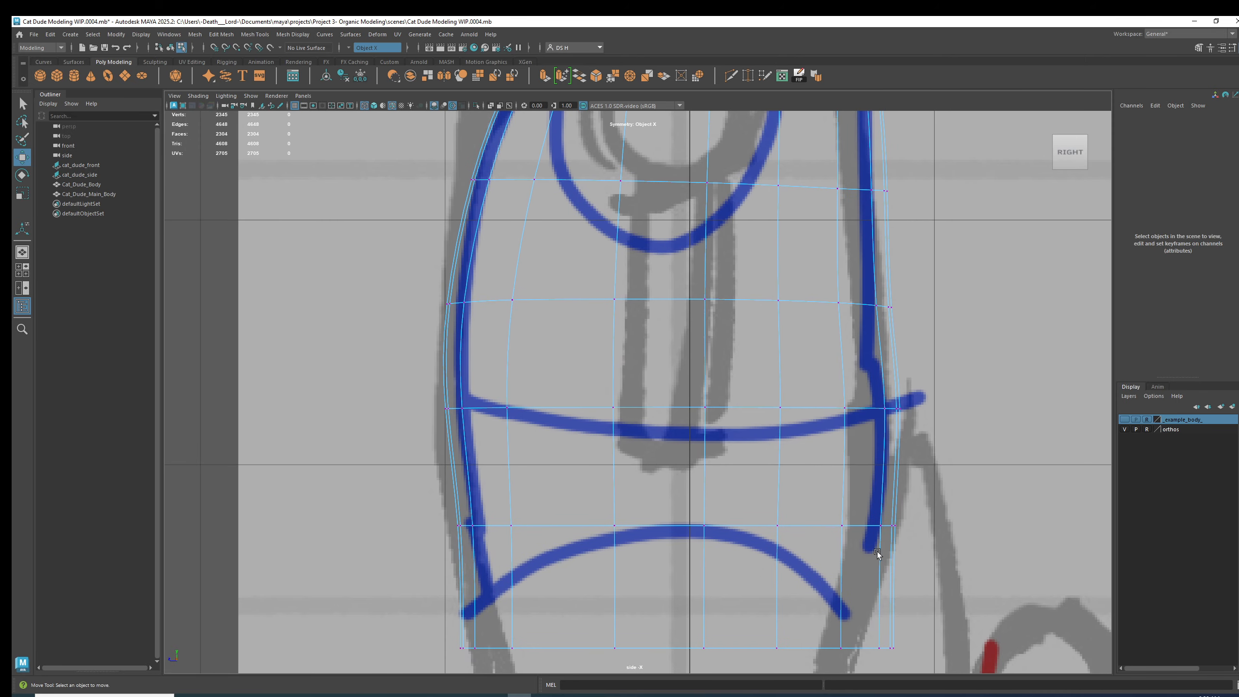
middle_click_drag(877, 552, 936, 520, "alt")
left_click_drag(943, 562, 818, 475)
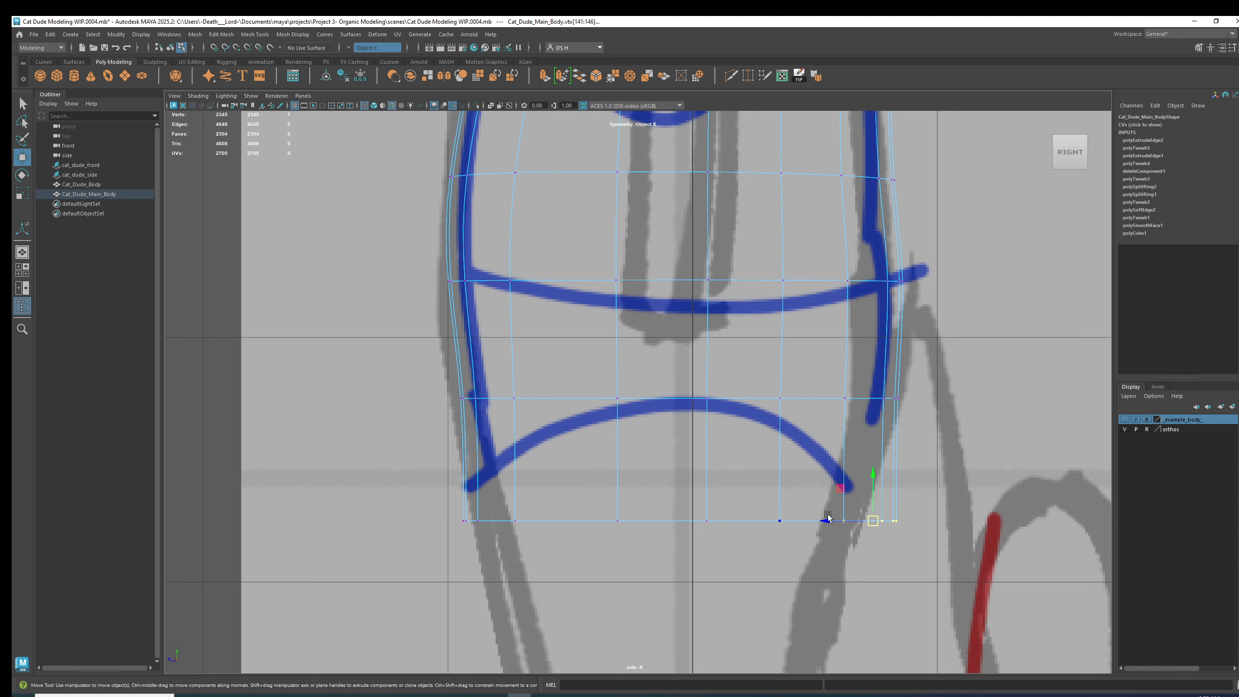
middle_click_drag(824, 519, 808, 515)
left_click_drag(938, 553, 772, 510)
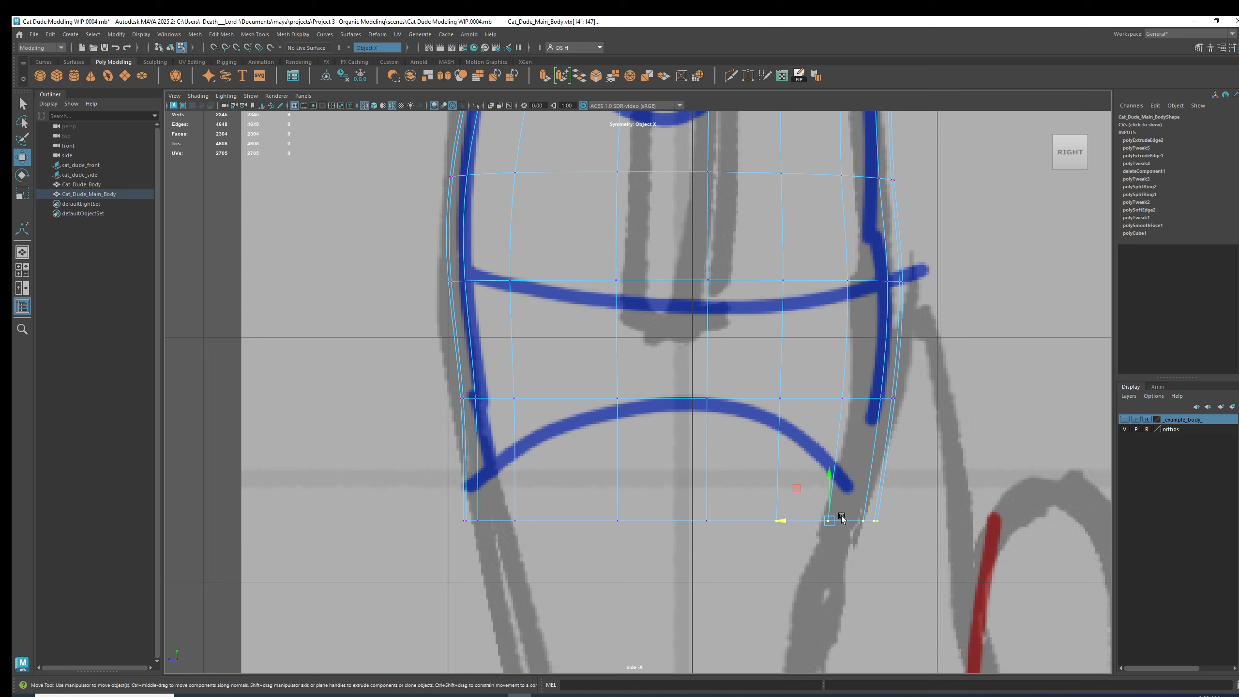
middle_click_drag(796, 523, 776, 518)
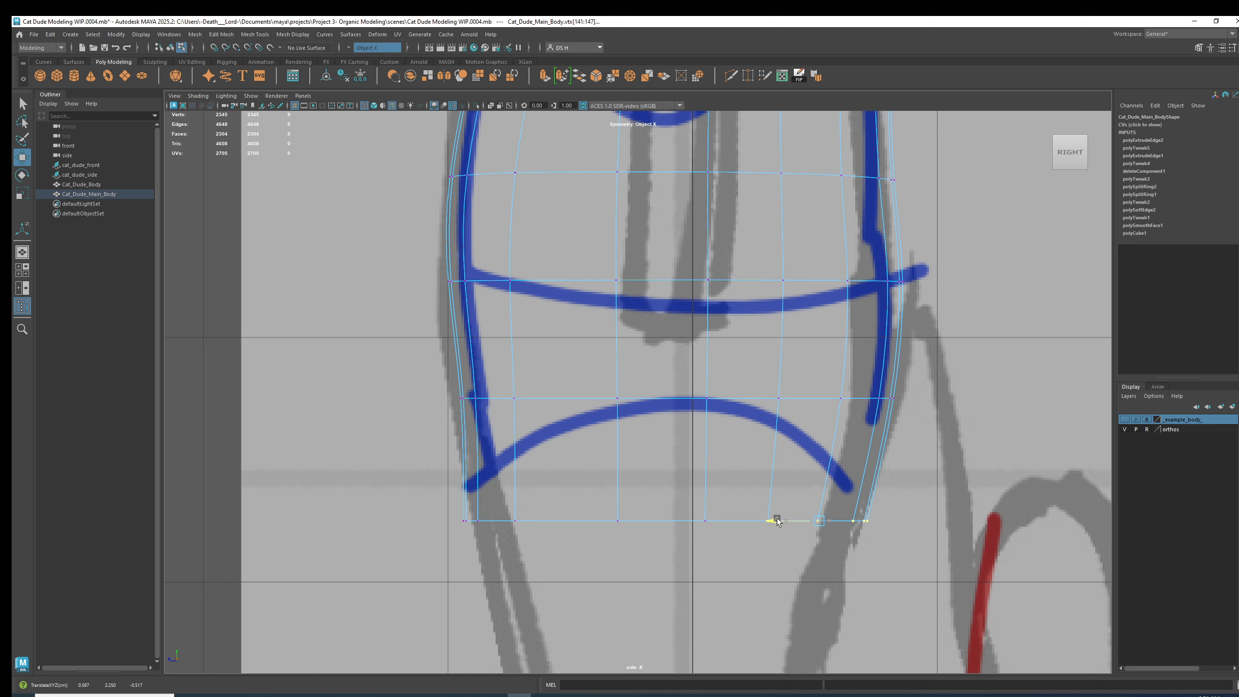
Step: Shift the front bottom-edge vertices backward in the side view so the lower belly follows the reference line
right_click_drag(707, 521, 750, 454)
double_click(709, 450)
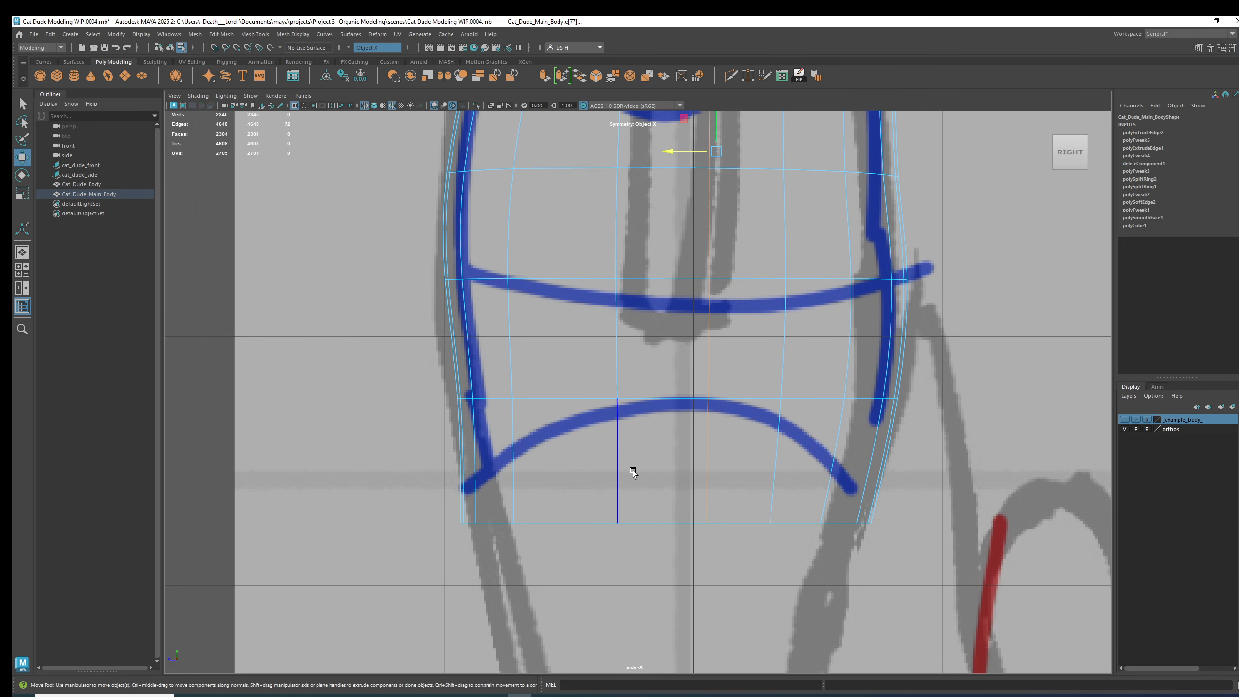
right_click_drag(529, 475, 386, 431)
mouse_move(364, 467)
left_mouse_down()
mouse_move(554, 566)
mouse_move(531, 564)
left_mouse_up()
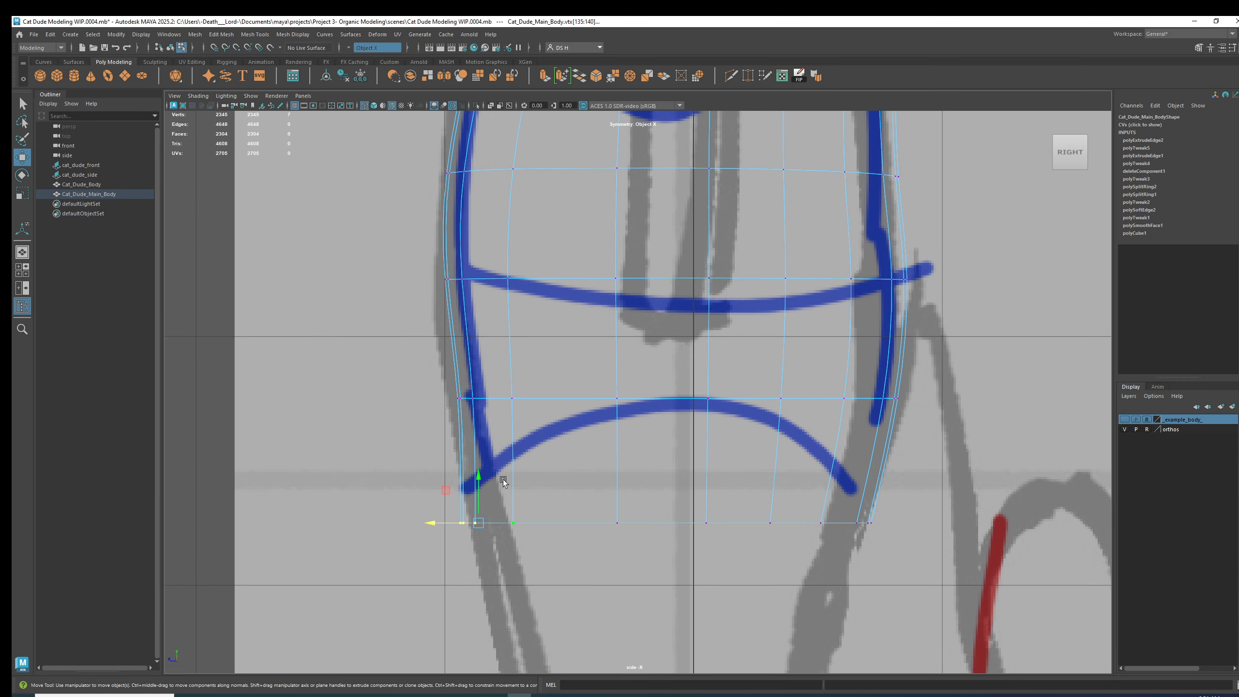
left_click_drag(452, 527, 477, 525)
left_click_drag(548, 439, 429, 399)
left_click_drag(441, 469, 561, 541)
left_click_drag(454, 525, 455, 525)
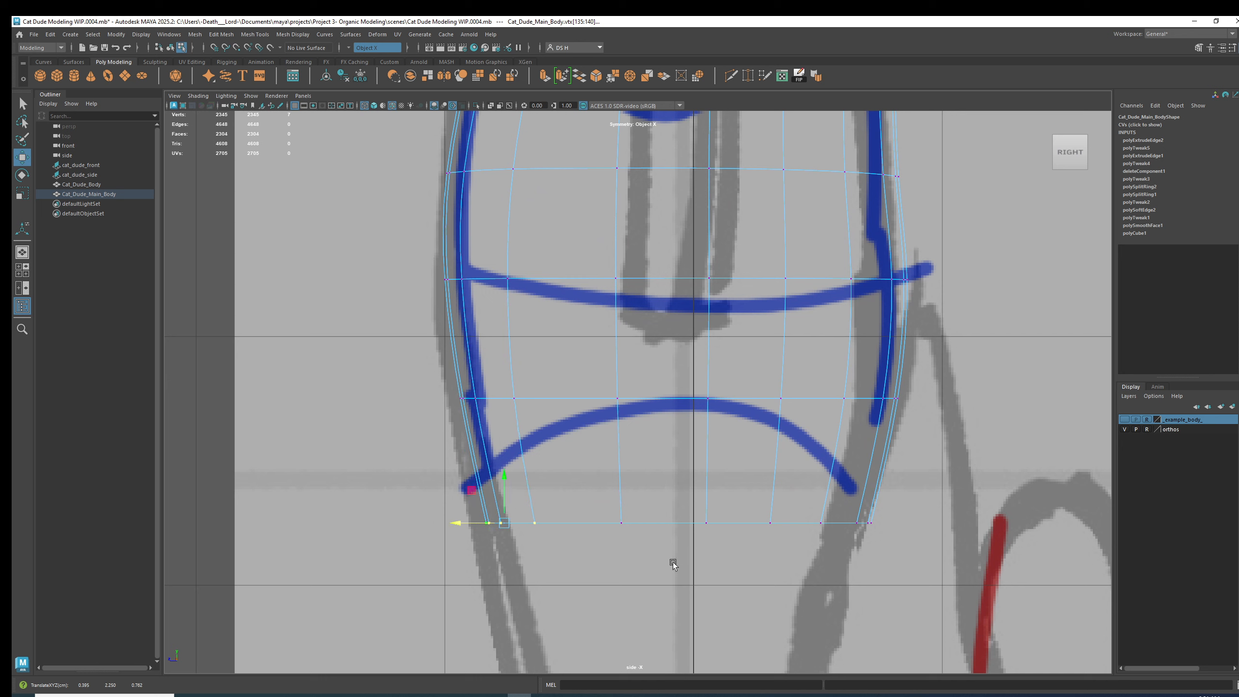
Step: In the side view, shift the rear vertices one row above the bottom edge slightly backward to round the lower back
right_click_drag(688, 456, 685, 420)
double_click(605, 431)
middle_click_drag(749, 402, 722, 500, "alt")
right_click_drag(722, 501, 761, 453, "alt")
scroll(745, 448, "down", 2)
left_click_drag(733, 436, 811, 474)
right_click_drag(812, 474, 945, 518, "alt")
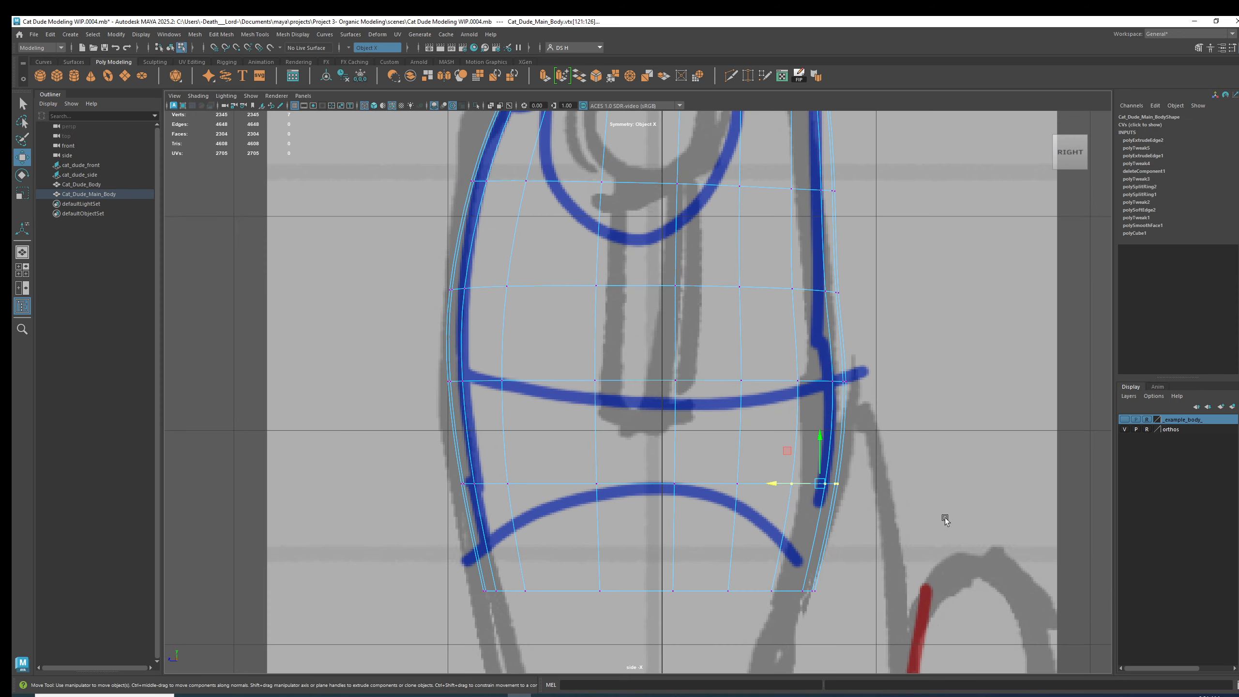
left_click_drag(780, 484, 783, 485)
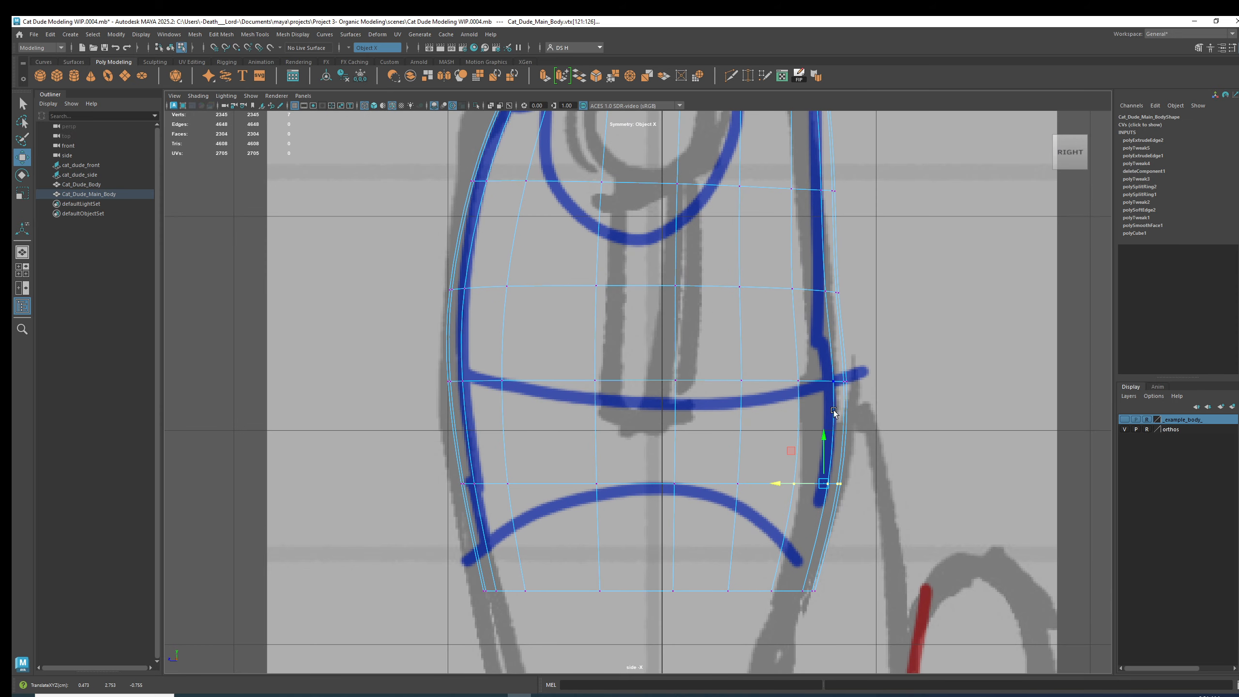
Step: Raise the mid-torso vertex row slightly in the side view, flatten it vertically, and check the body in smoothed, shaded display
left_click_drag(877, 323, 766, 267)
middle_click_drag(760, 316, 755, 391, "alt")
left_click_drag(875, 383, 383, 310)
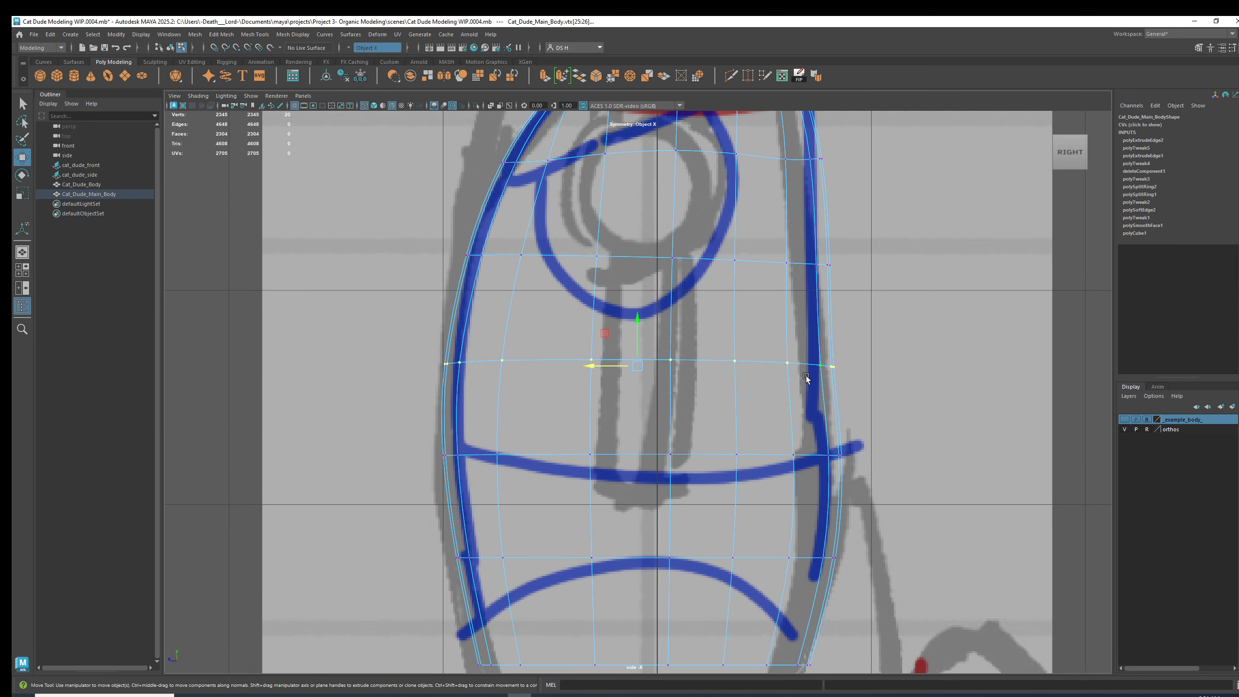
key("1")
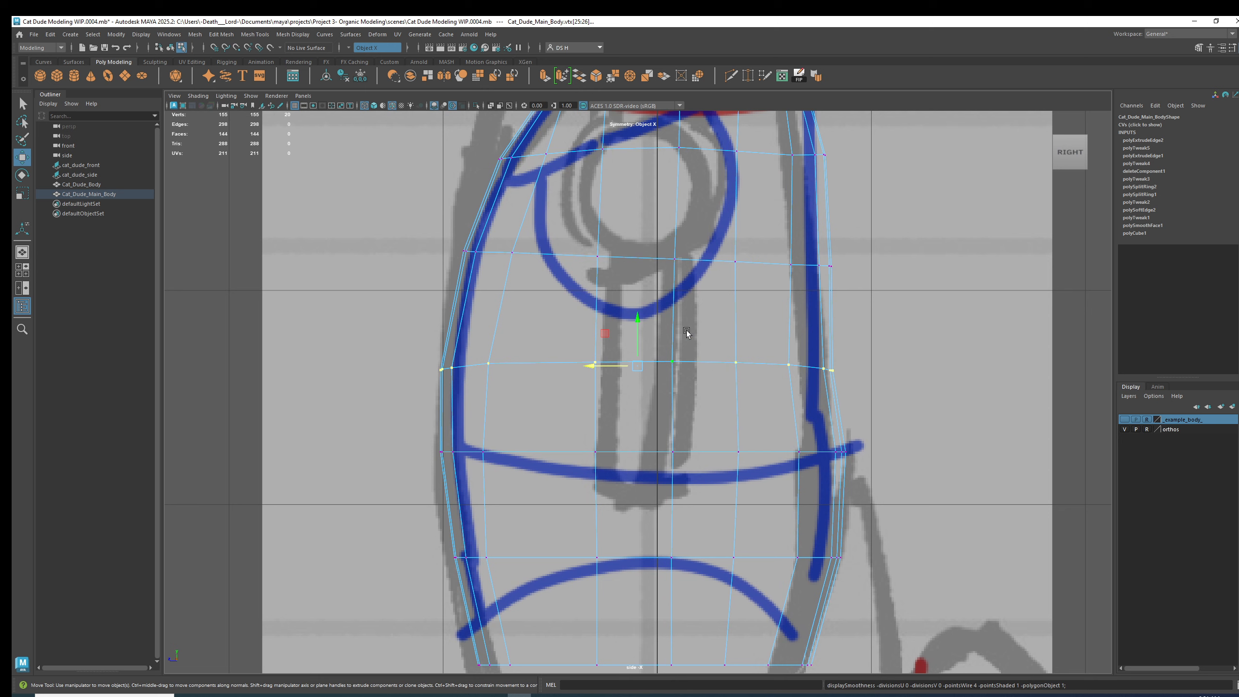
left_click_drag(637, 320, 637, 312)
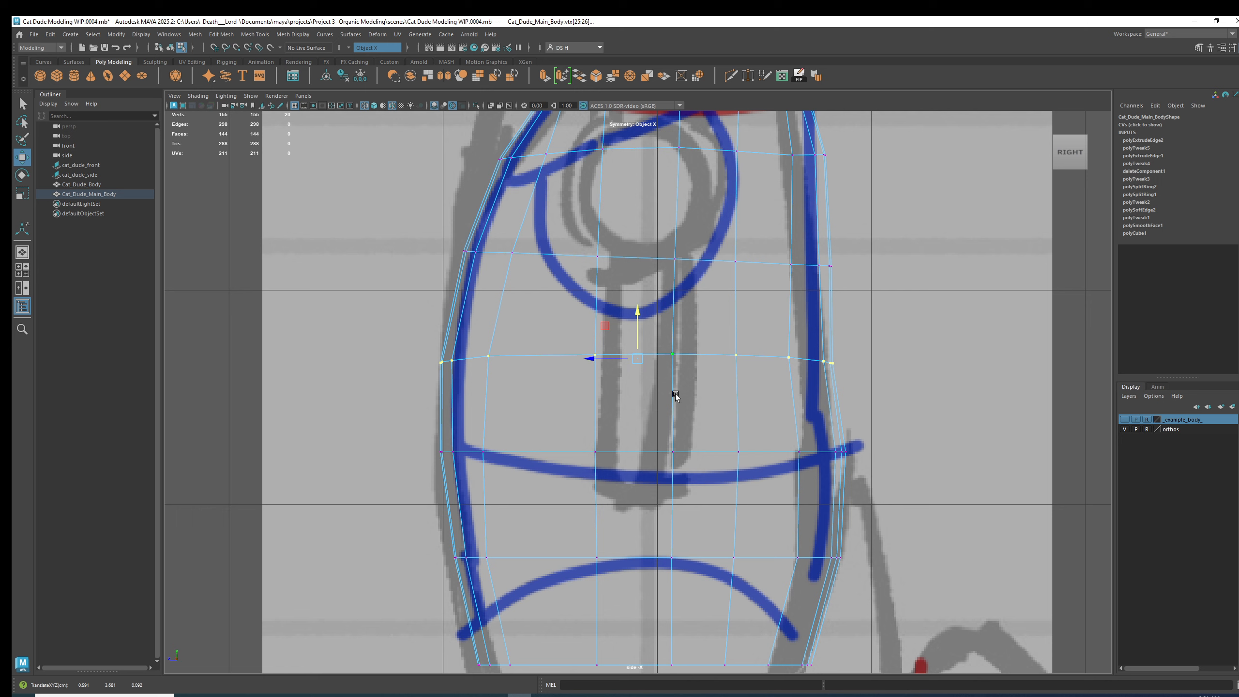
key("r")
left_click_drag(637, 317, 633, 346)
key("3")
left_click(917, 381)
middle_click_drag(850, 471, 814, 359, "alt")
middle_click_drag(810, 314, 811, 449, "alt")
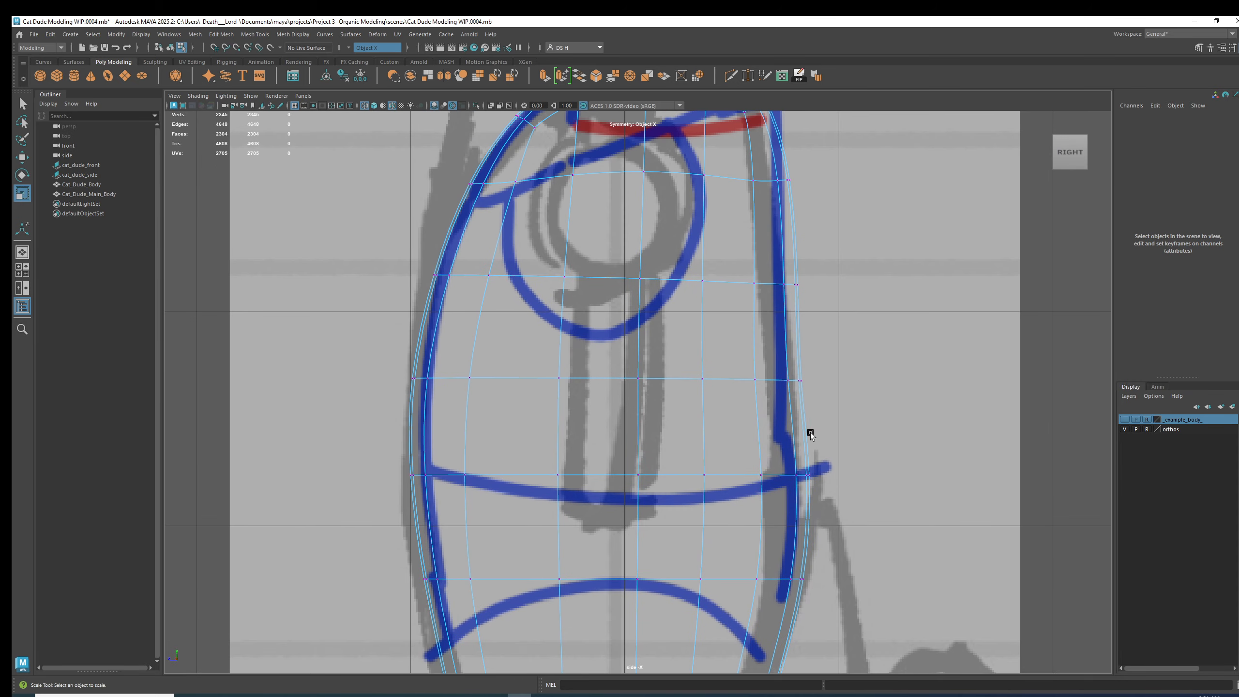
key("5")
scroll(819, 388, "down", 5)
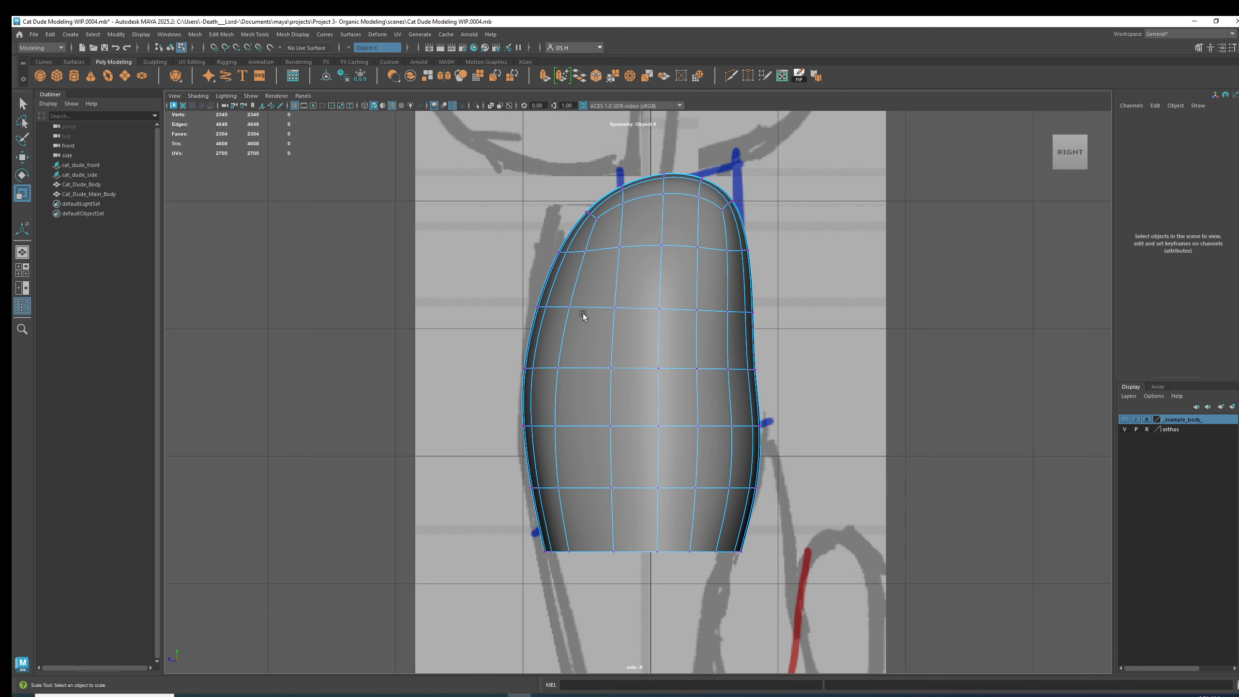
Step: In the front view, move the outer side vertices of the two rows above the bottom edge slightly outward
key("space")
key("space")
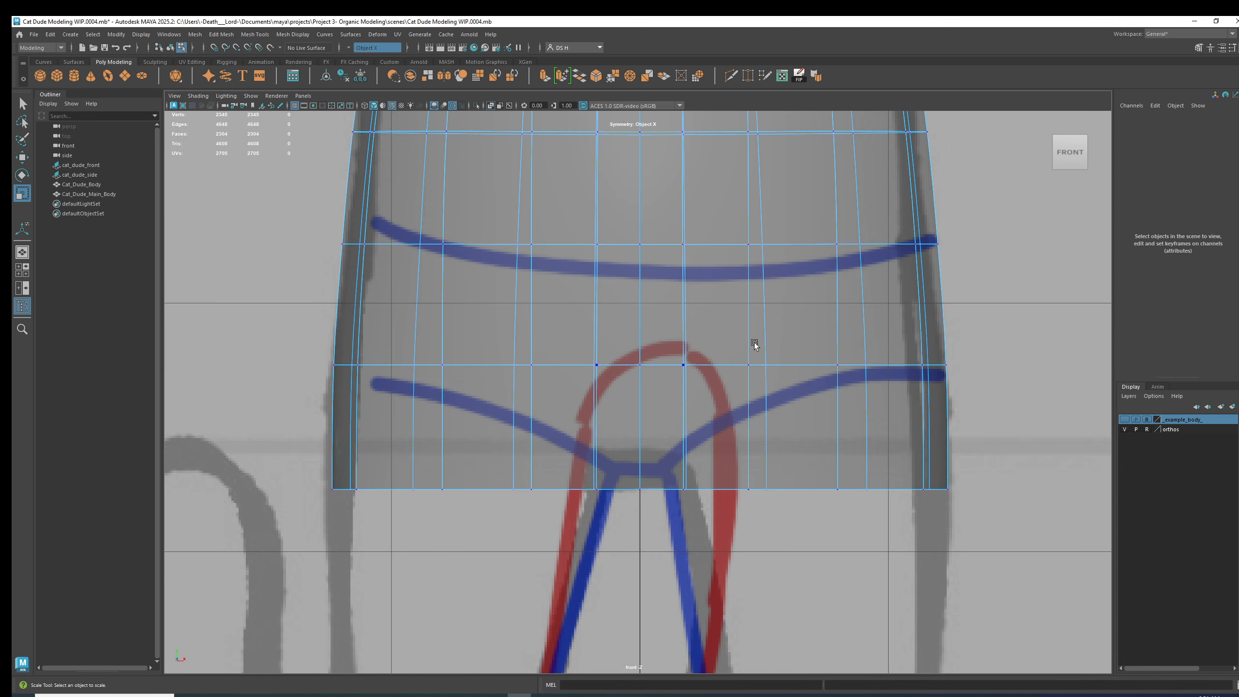
scroll(754, 345, "down", 3)
left_click_drag(854, 312, 800, 527)
scroll(912, 399, "down", 2)
key("w")
left_click_drag(821, 399, 829, 400)
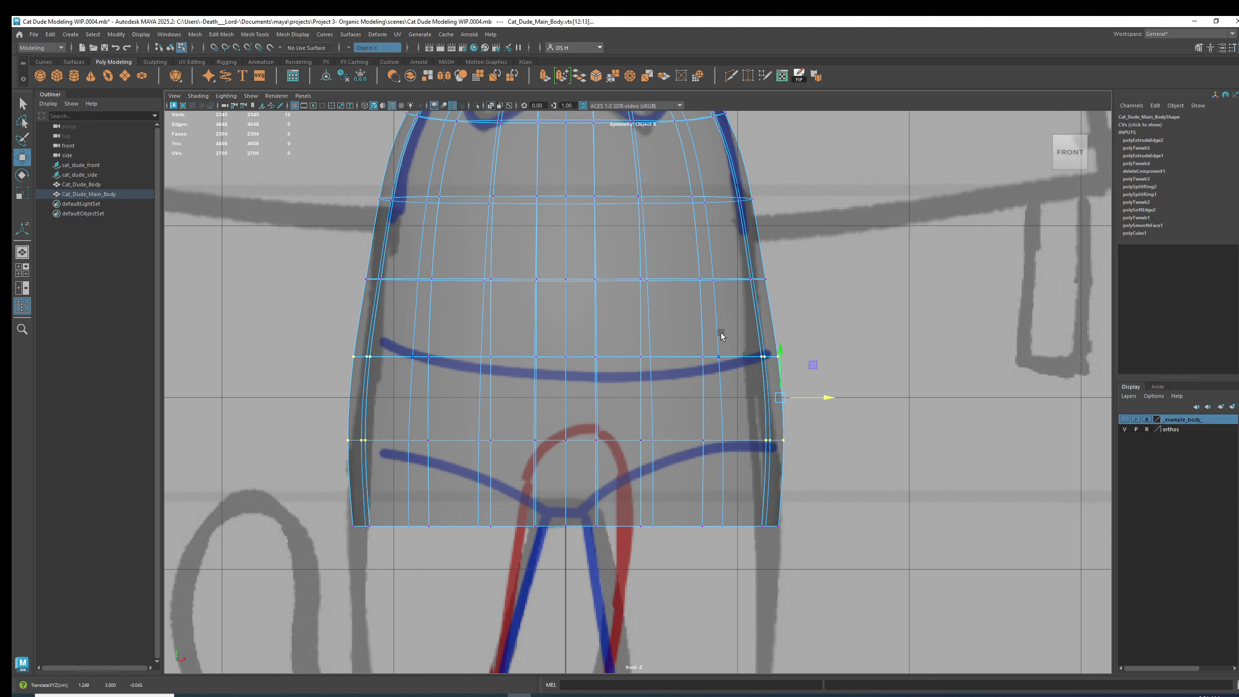
Step: Widen the outer side vertices of the next two rows up the torso to continue the smooth front silhouette
right_click_drag(759, 458, 868, 409, "alt")
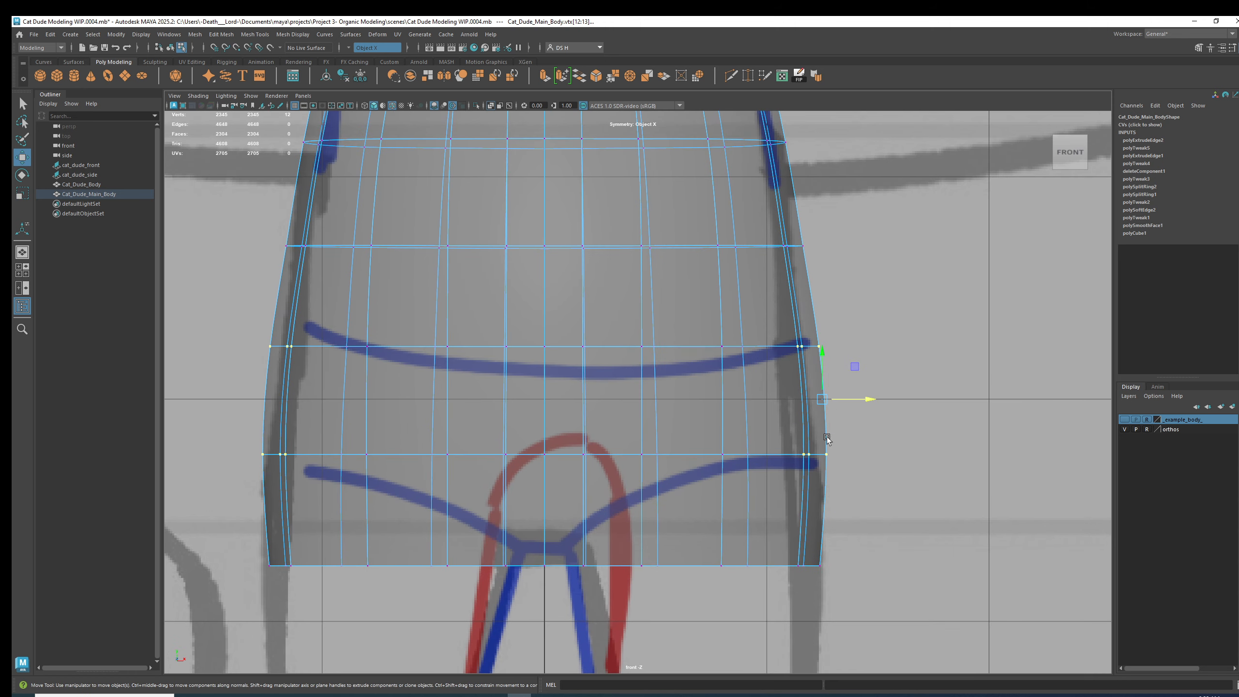
middle_click_drag(881, 335, 929, 471, "alt")
left_click_drag(810, 341, 895, 380)
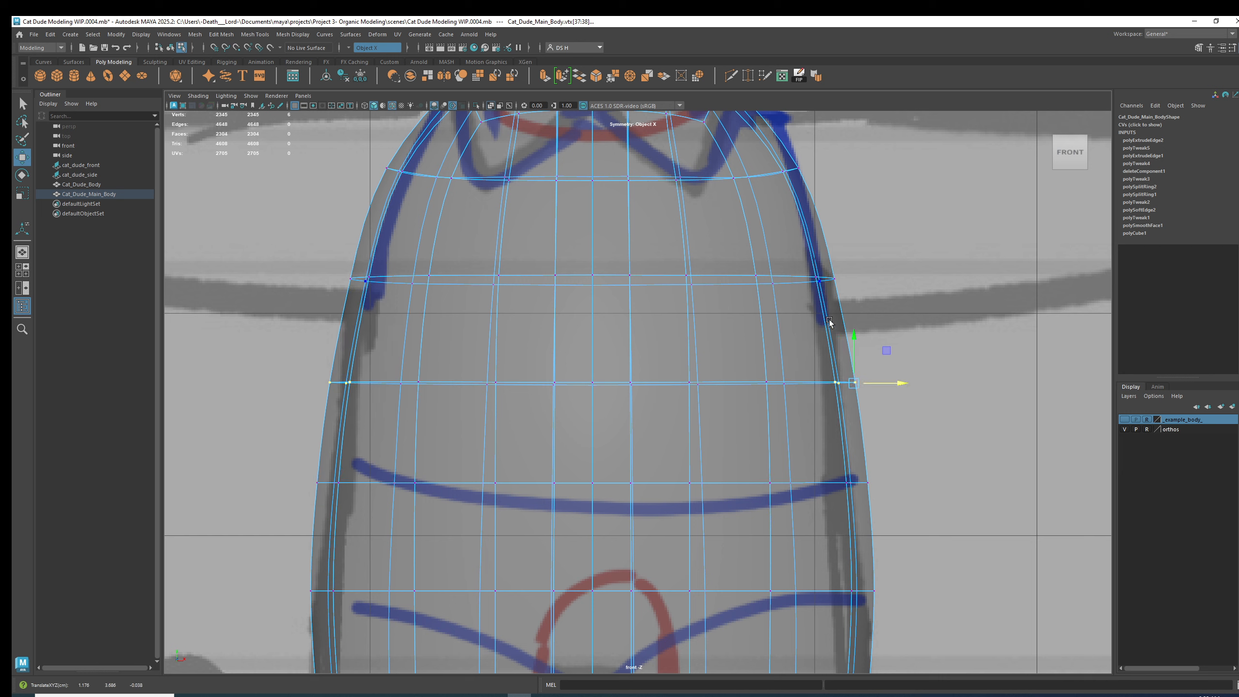
left_click_drag(799, 252, 873, 285)
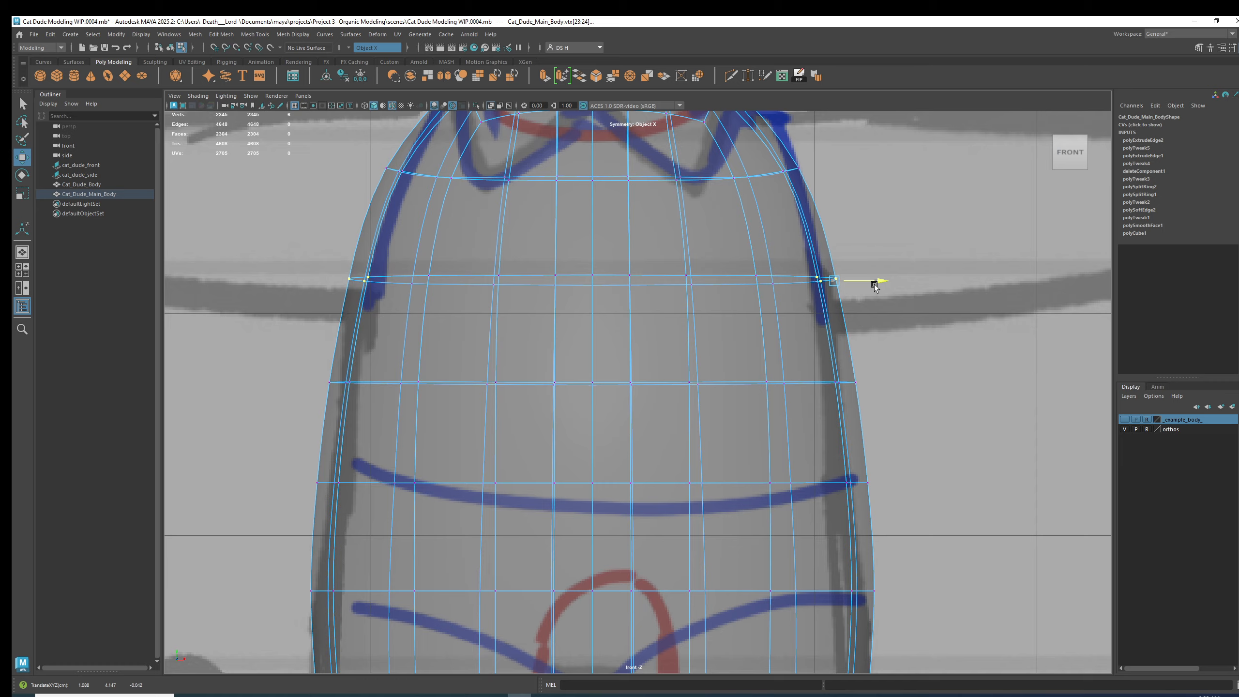
scroll(874, 285, "down", 3)
middle_click_drag(725, 382, 730, 324, "alt")
scroll(612, 378, "up", 2)
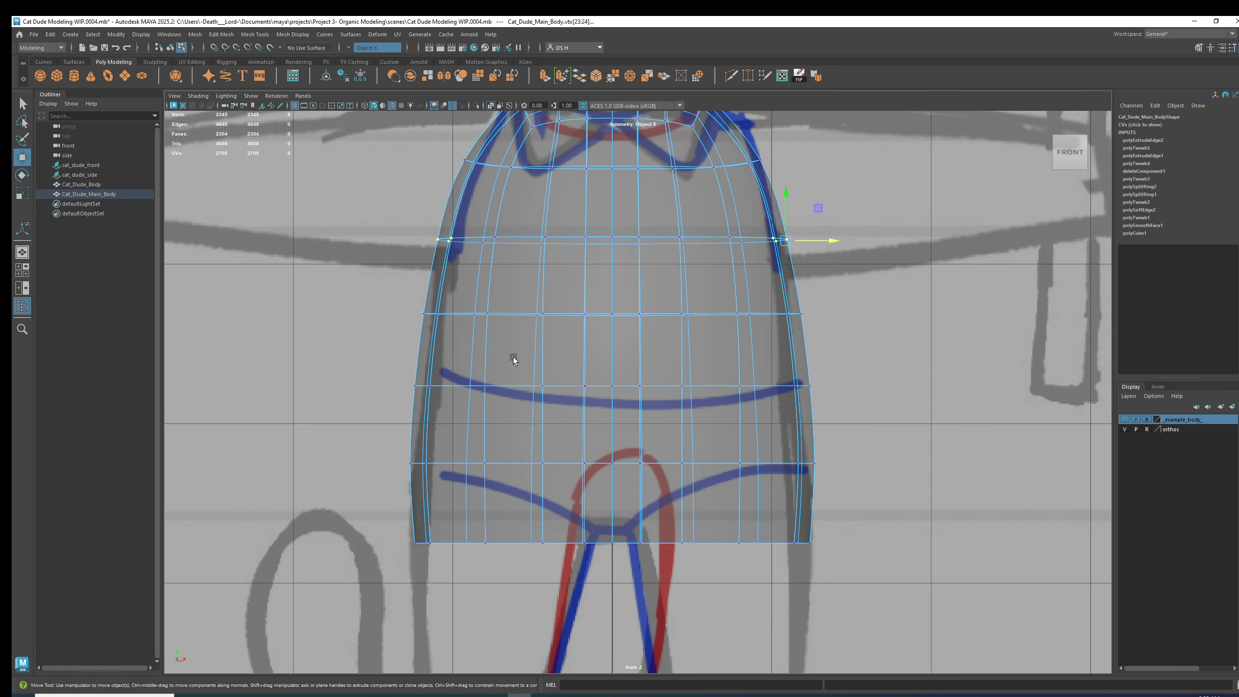
left_click_drag(852, 556, 852, 556)
left_click(914, 436)
Step: In perspective, examine the body's shoulders and neck area, comparing the unsmoothed cage with the smoothed preview
key("space")
key("space")
right_click_drag(805, 299, 827, 278)
left_click_drag(813, 312, 583, 327, "alt")
scroll(542, 355, "down", 4)
middle_click_drag(642, 240, 641, 320, "alt")
scroll(641, 320, "up", 5)
left_click(697, 273)
key("1")
key("3")
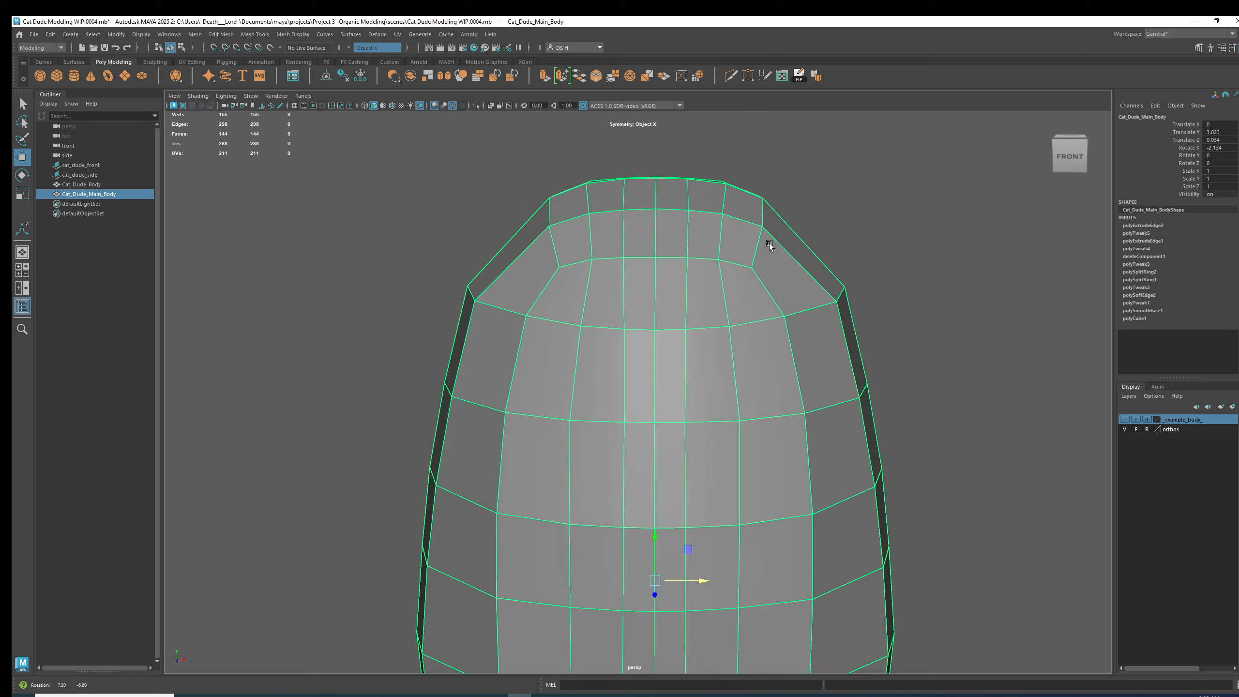
left_click(895, 226)
mouse_move(772, 227)
left_mouse_down("alt")
mouse_move(706, 260)
mouse_move(617, 264)
mouse_move(565, 242)
mouse_move(786, 246)
mouse_move(776, 238)
left_mouse_up("alt")
left_click(566, 242)
key("1")
key("3")
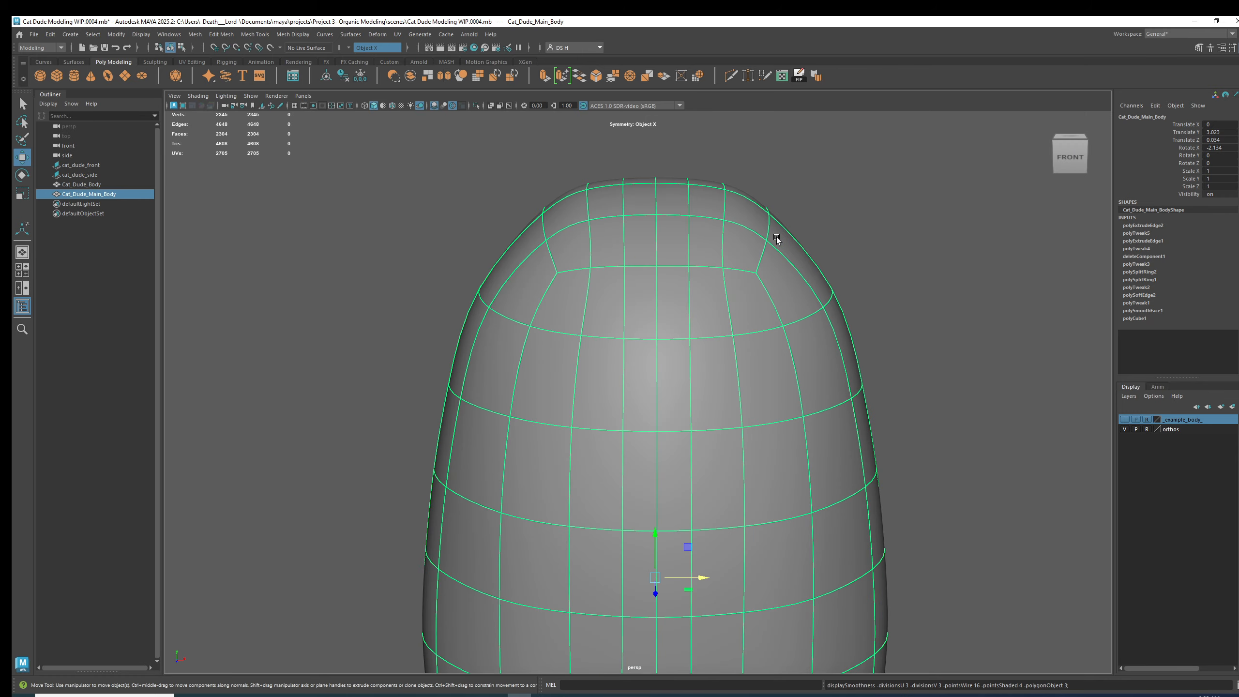
Step: Examine the whole smoothed body and its open bottom edge from several angles in perspective
left_click(908, 285)
scroll(771, 366, "down", 3)
middle_click_drag(771, 366, 825, 315, "alt")
right_click_drag(825, 316, 912, 348, "alt")
left_click_drag(912, 349, 903, 343, "alt")
right_click_drag(903, 344, 659, 354, "alt")
left_click_drag(798, 363, 678, 268, "alt")
left_click(549, 337)
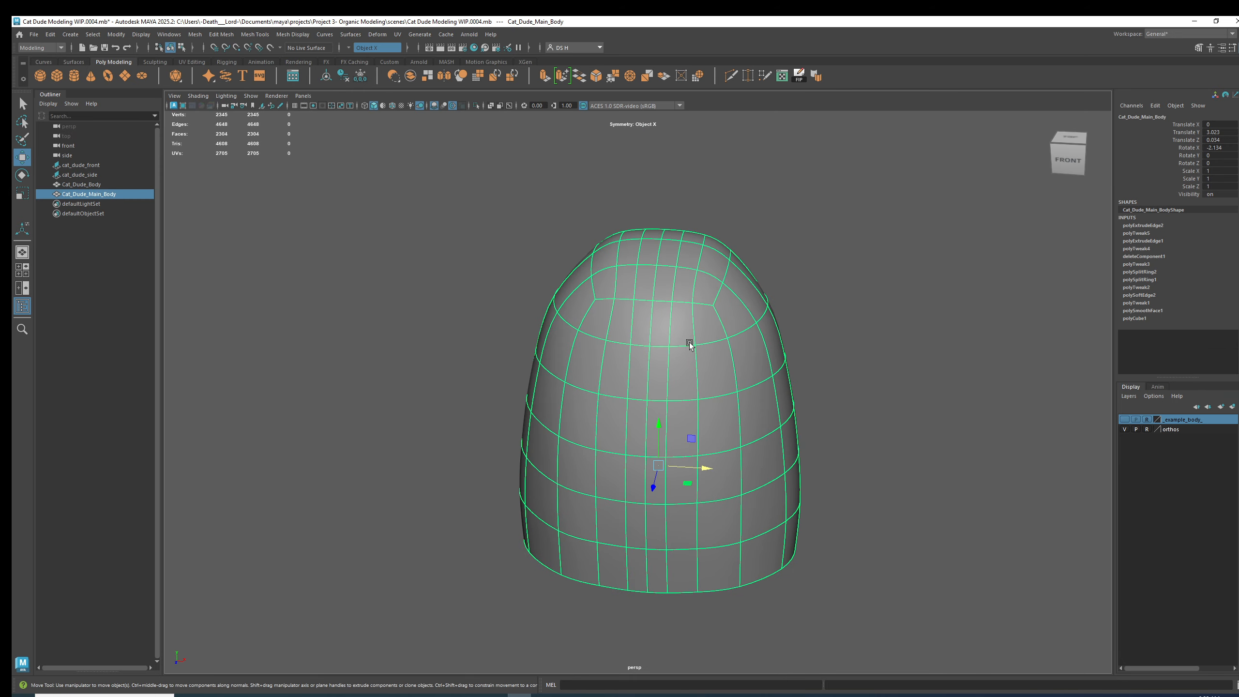
left_click_drag(795, 391, 755, 282, "alt")
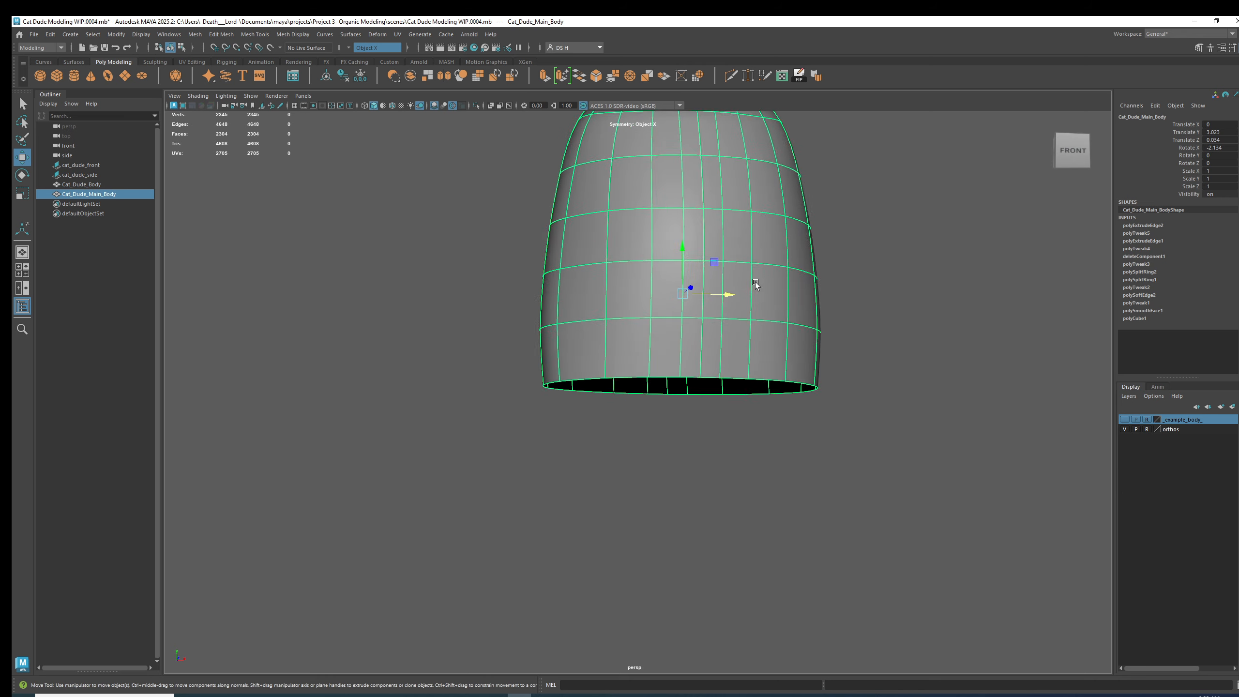
right_click_drag(756, 282, 813, 271, "alt")
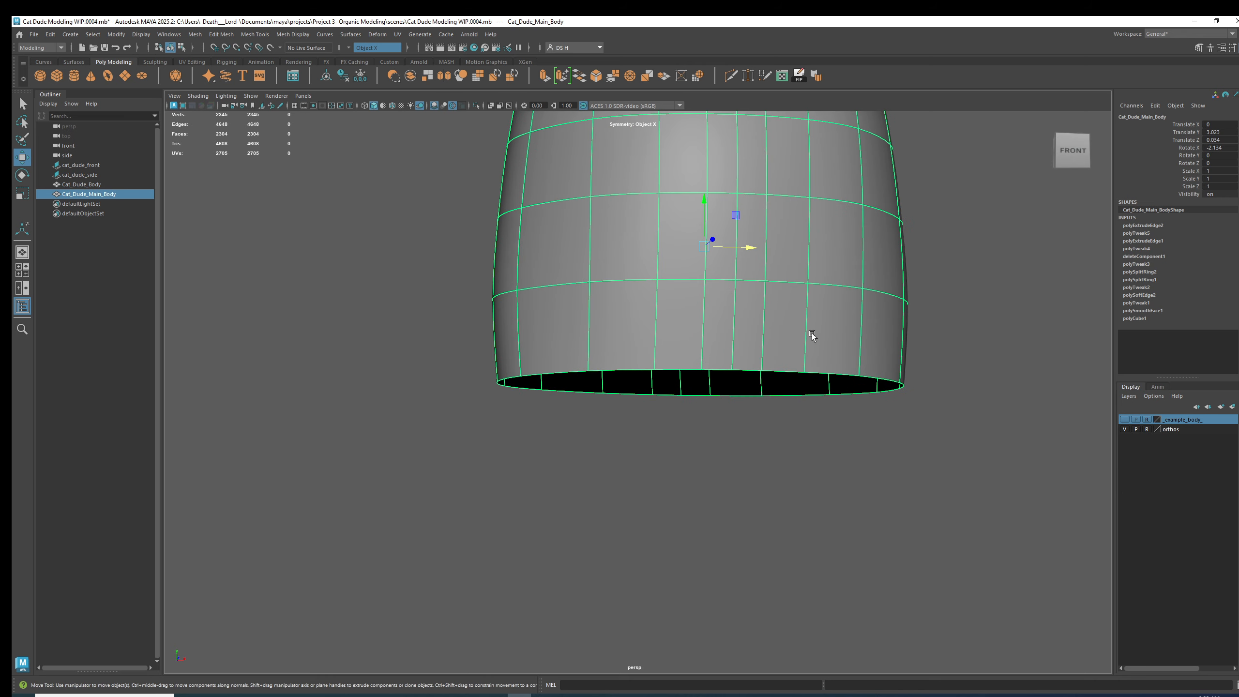
Step: In the front view, nudge the side vertices of the waist row outward and check the full silhouette against the reference
key("space")
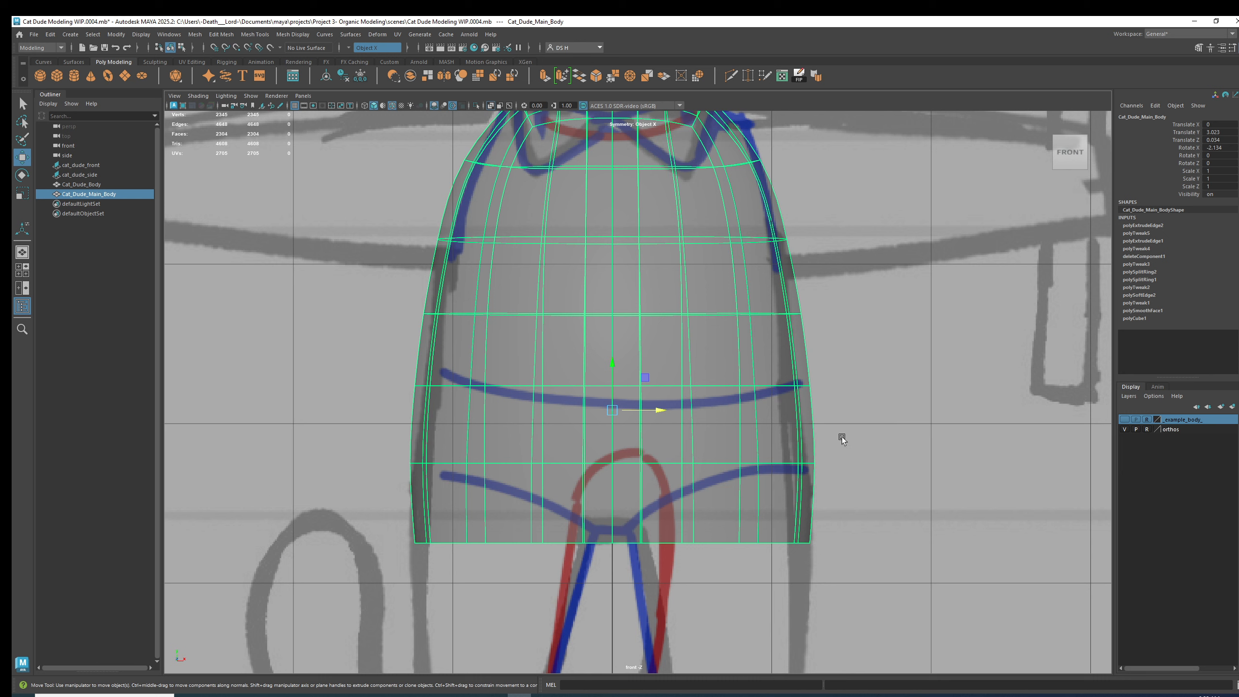
right_click_drag(781, 378, 732, 352)
left_click_drag(733, 360, 830, 401)
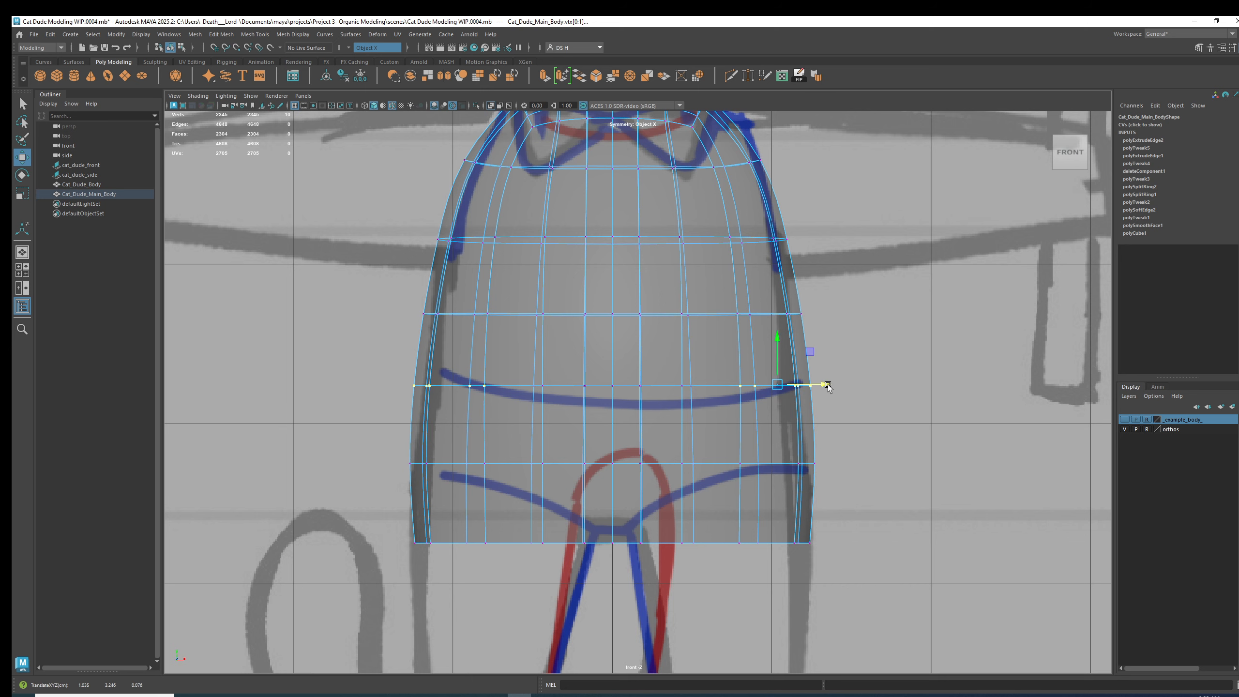
left_click(914, 402)
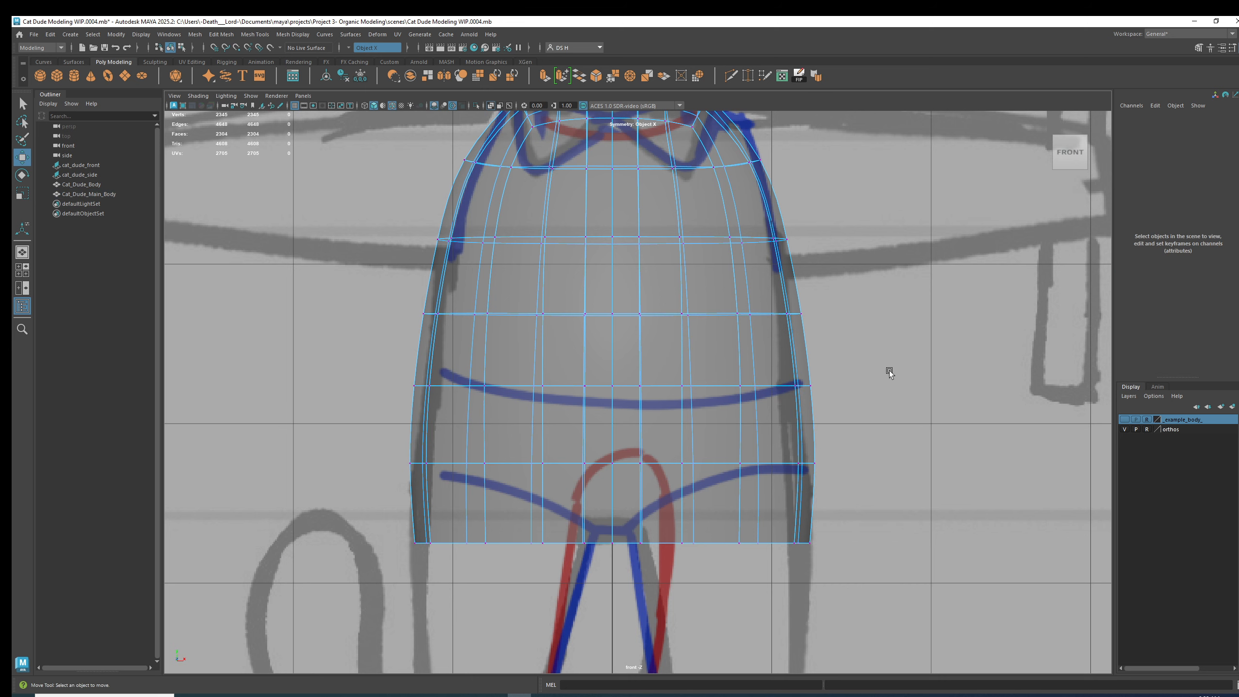
left_click(905, 301)
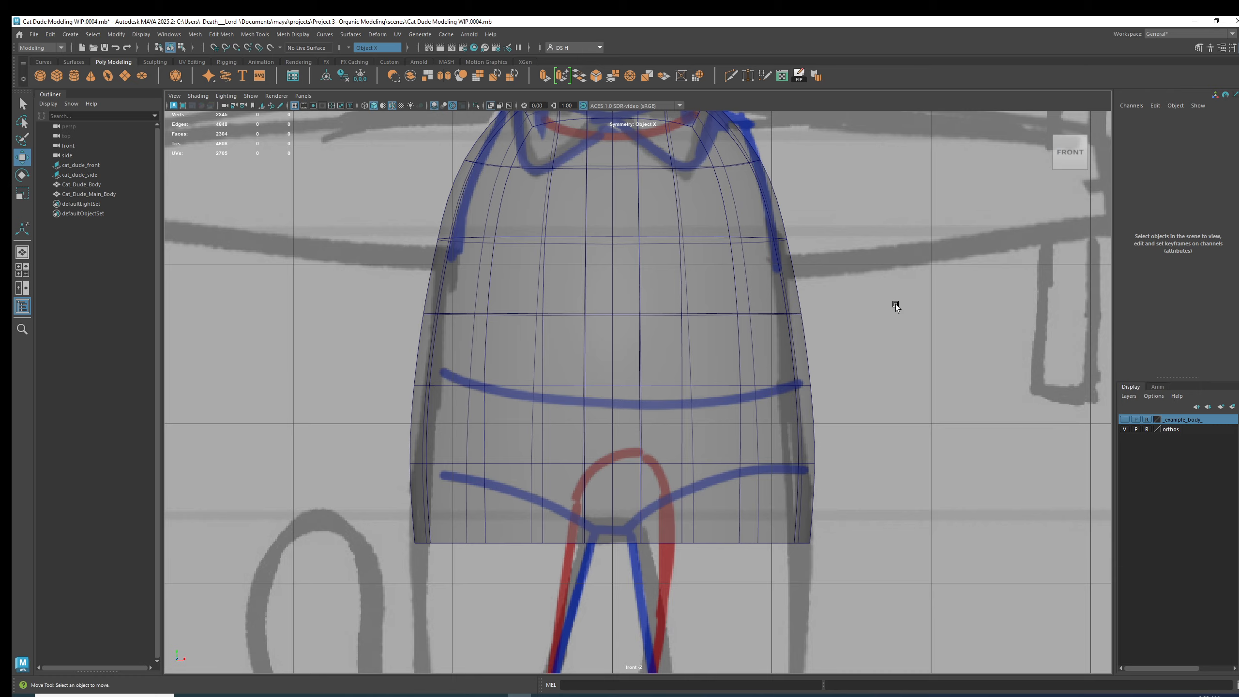
scroll(896, 304, "down", 5)
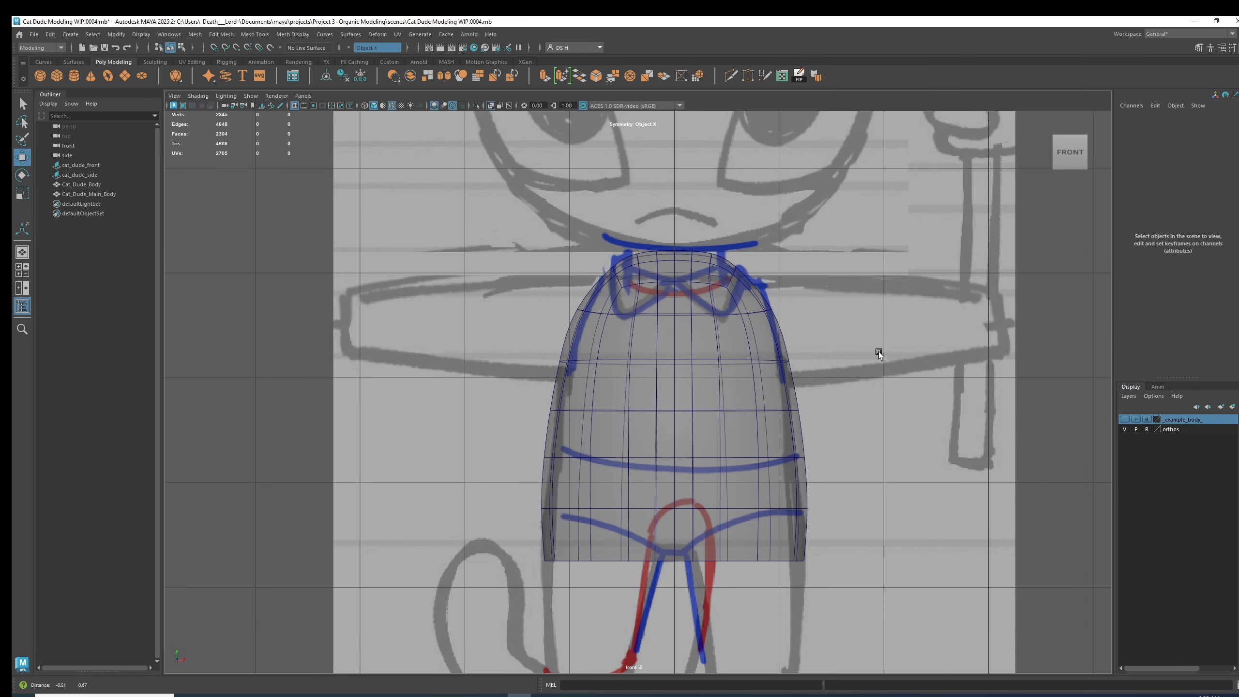